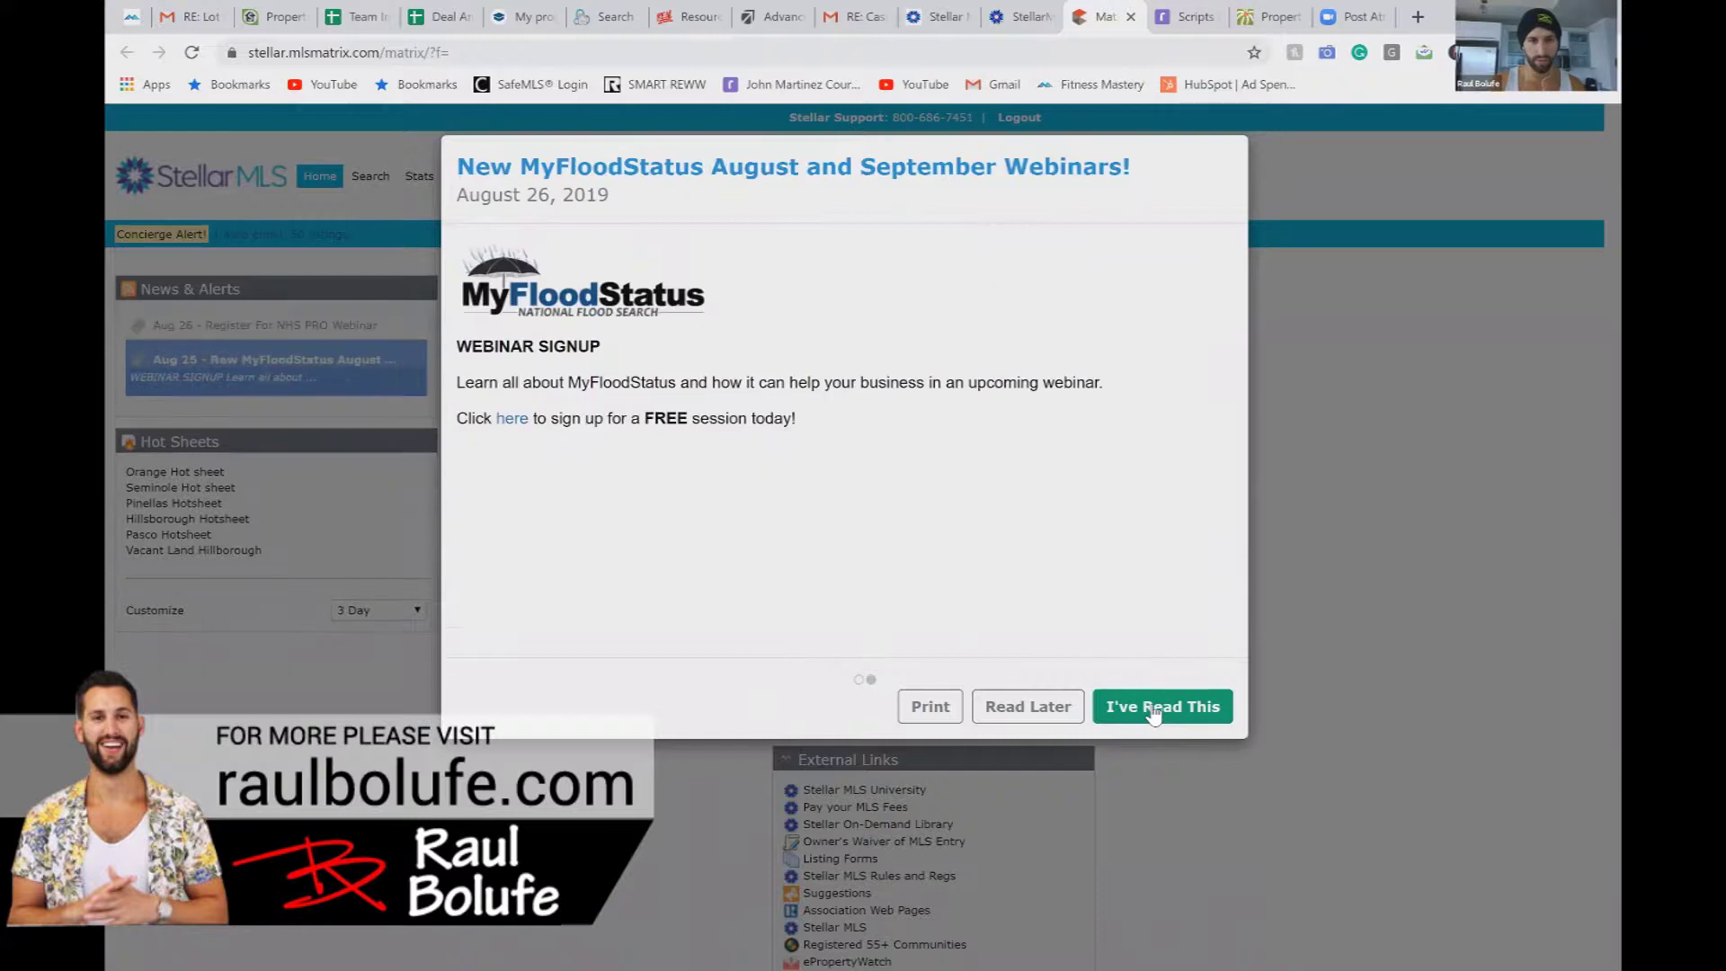
# Step: Dismiss the MLS announcements, load the Commercial Quick search, then switch to the Team Inventory sheet
pyautogui.click(1160, 707)
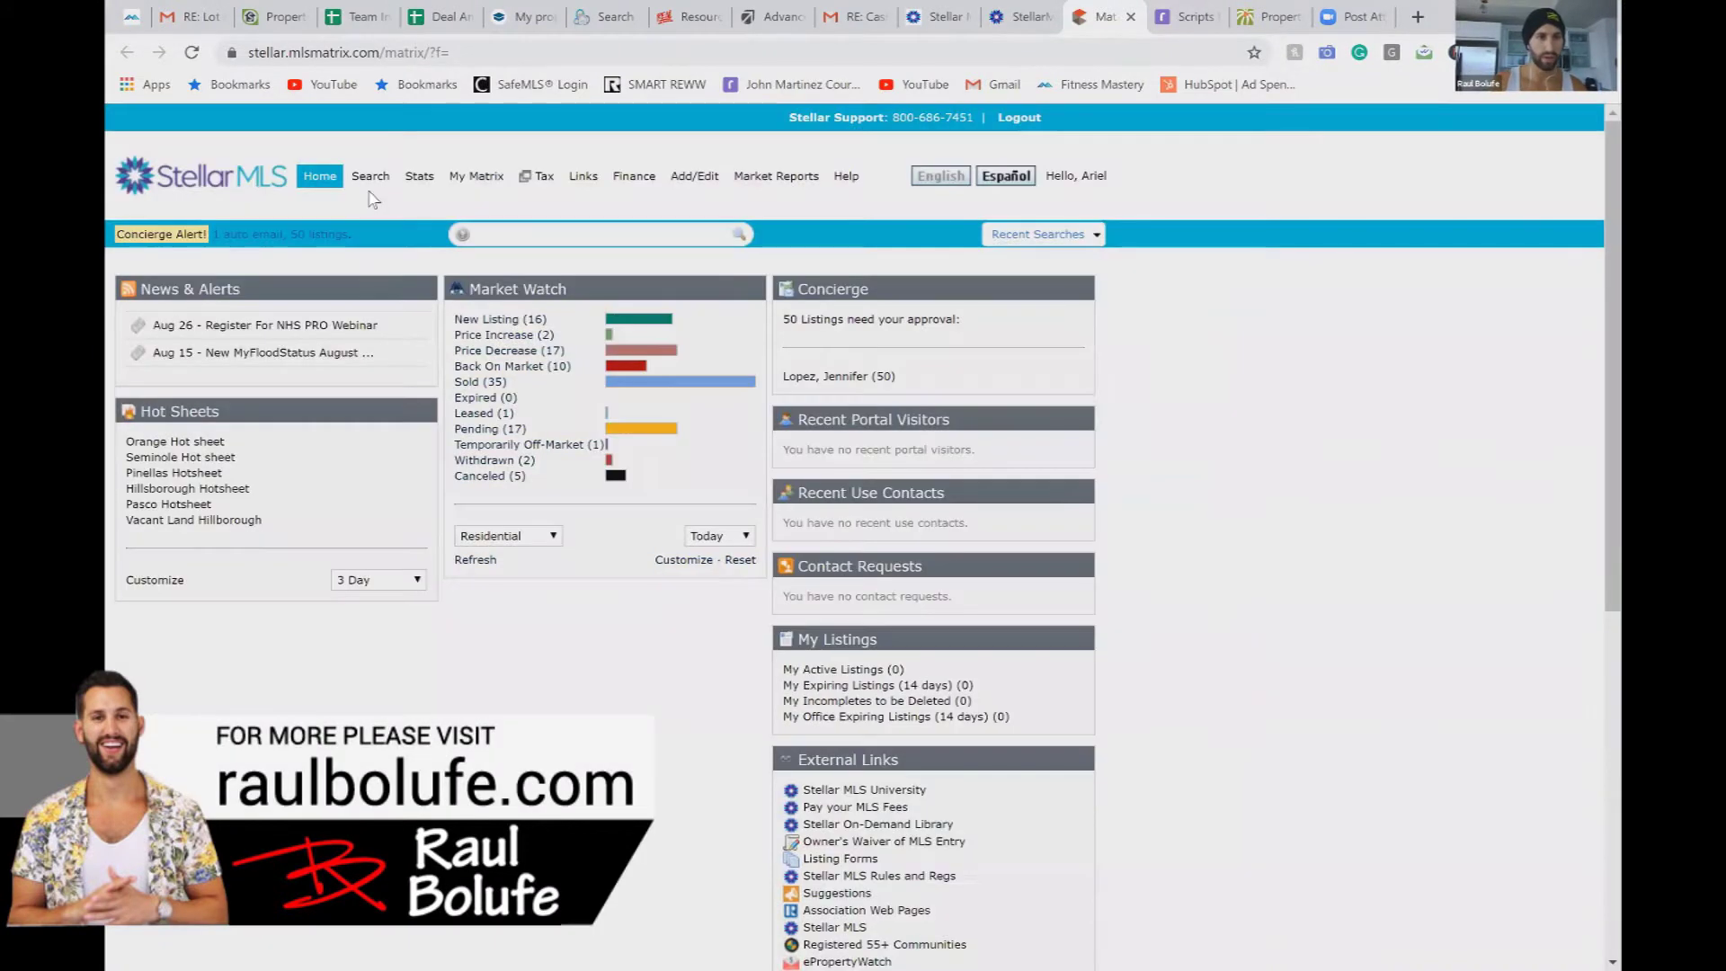
pyautogui.moveTo(537, 177)
pyautogui.moveTo(370, 180)
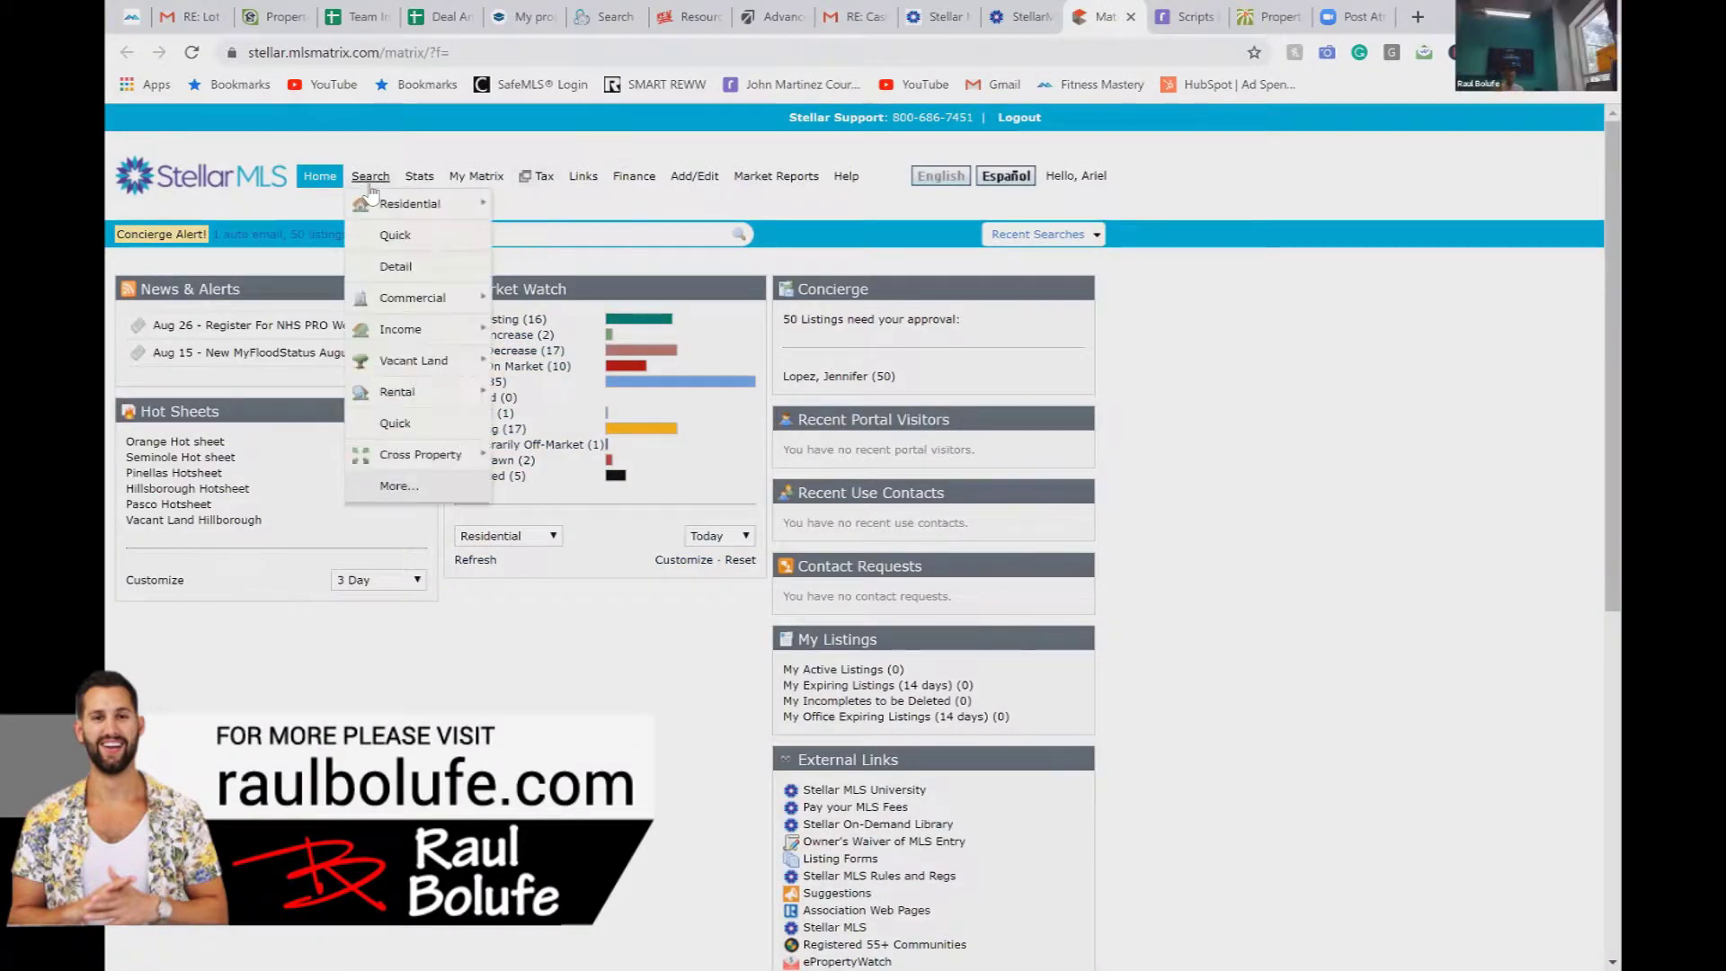
pyautogui.moveTo(459, 310)
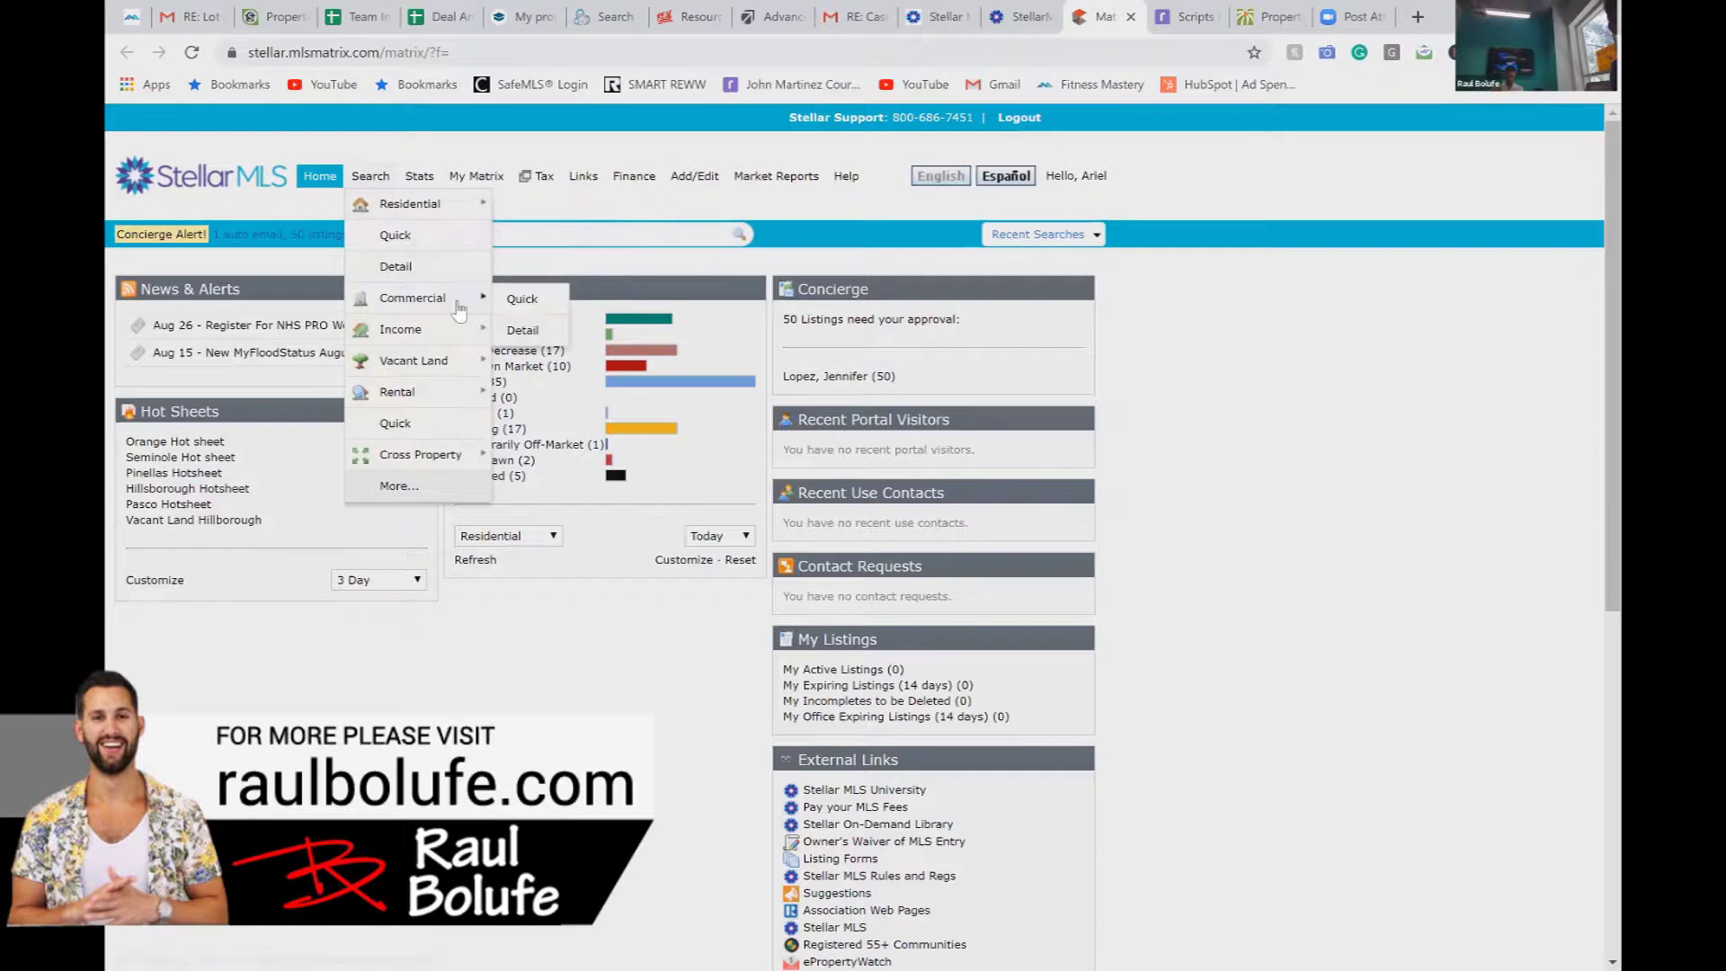
pyautogui.click(521, 302)
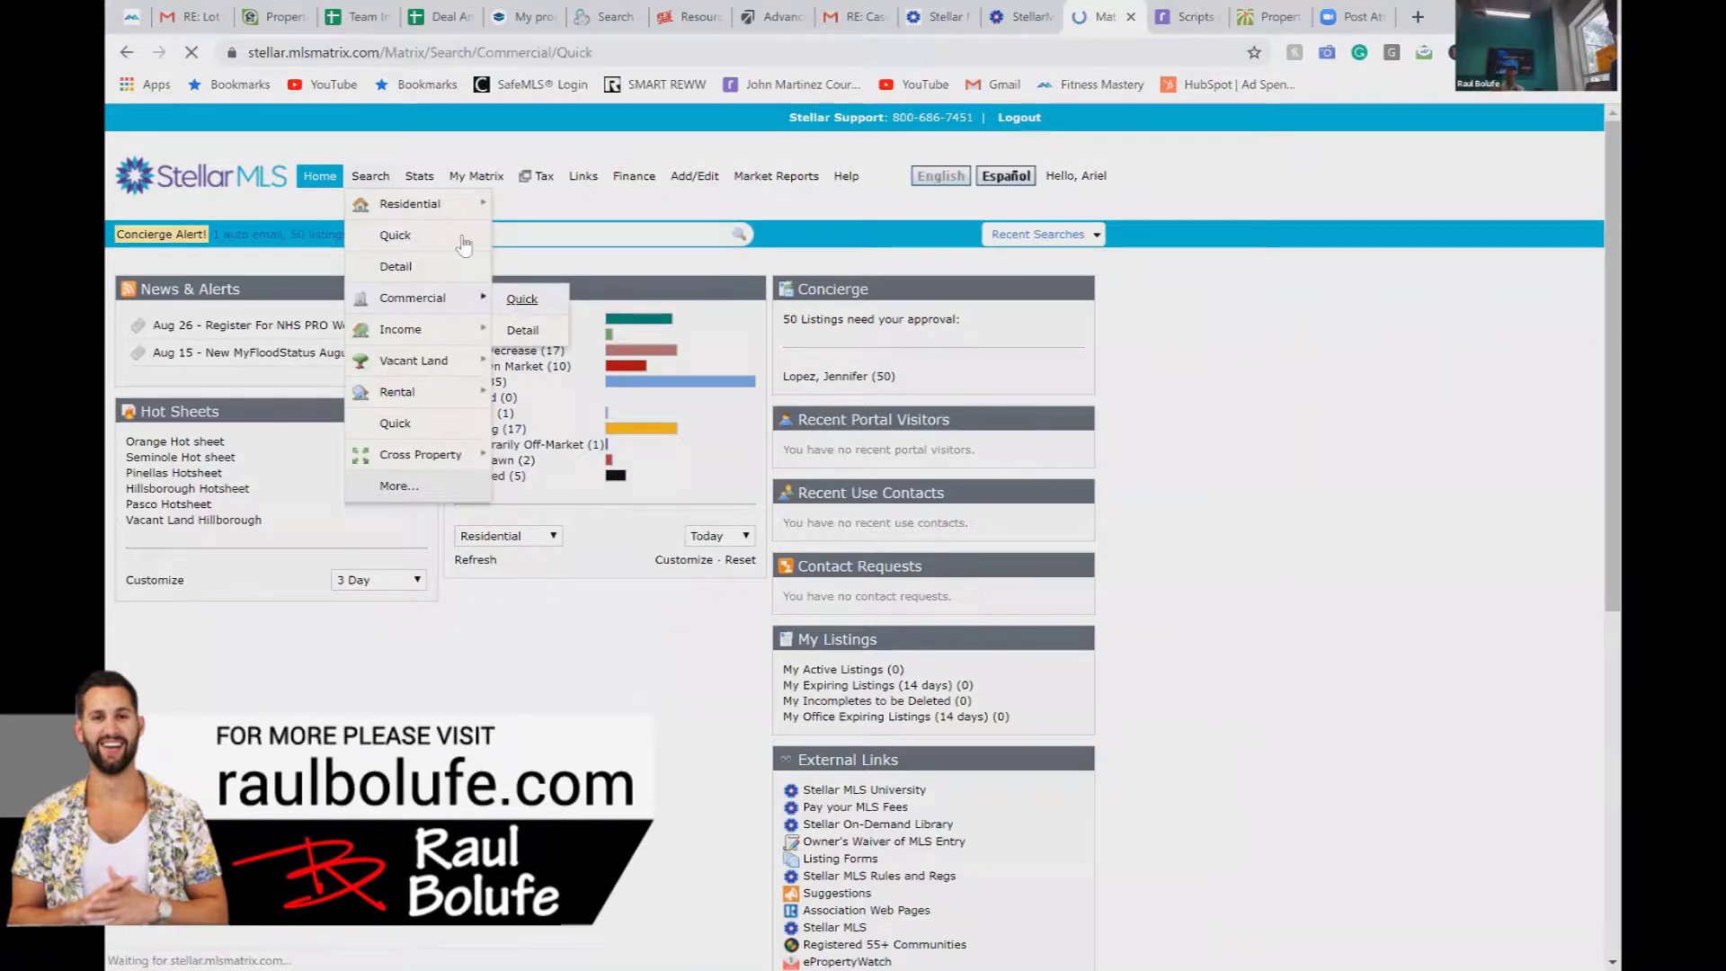
pyautogui.click(364, 18)
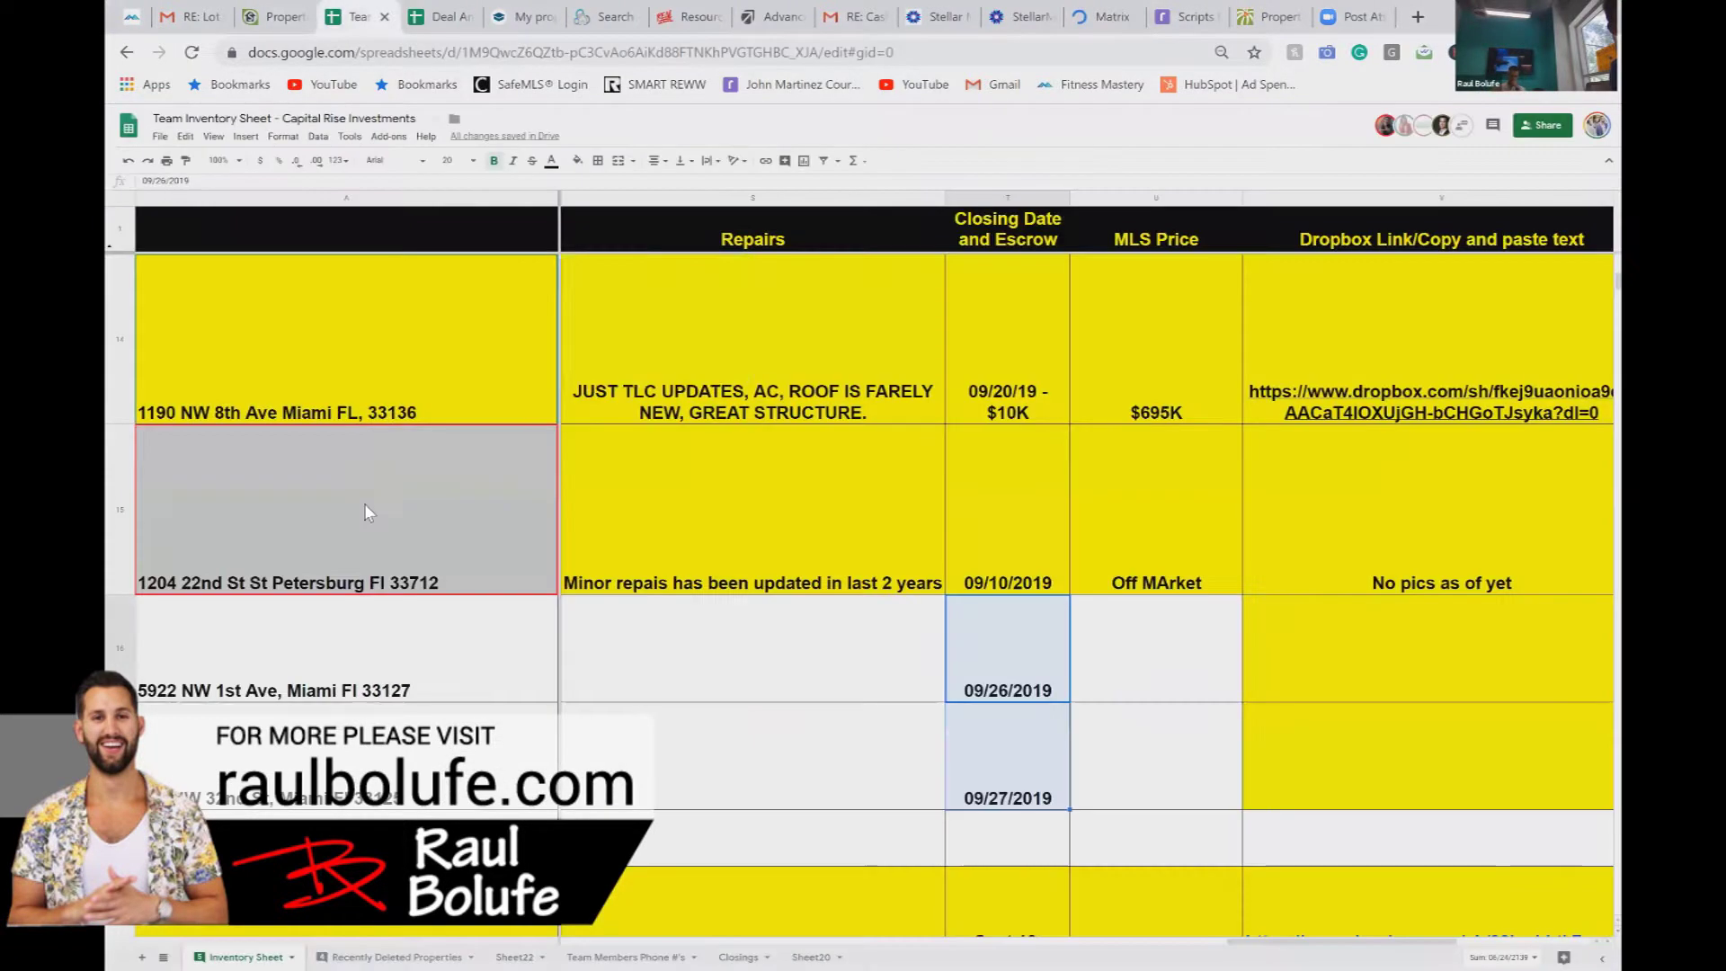
pyautogui.click(378, 573)
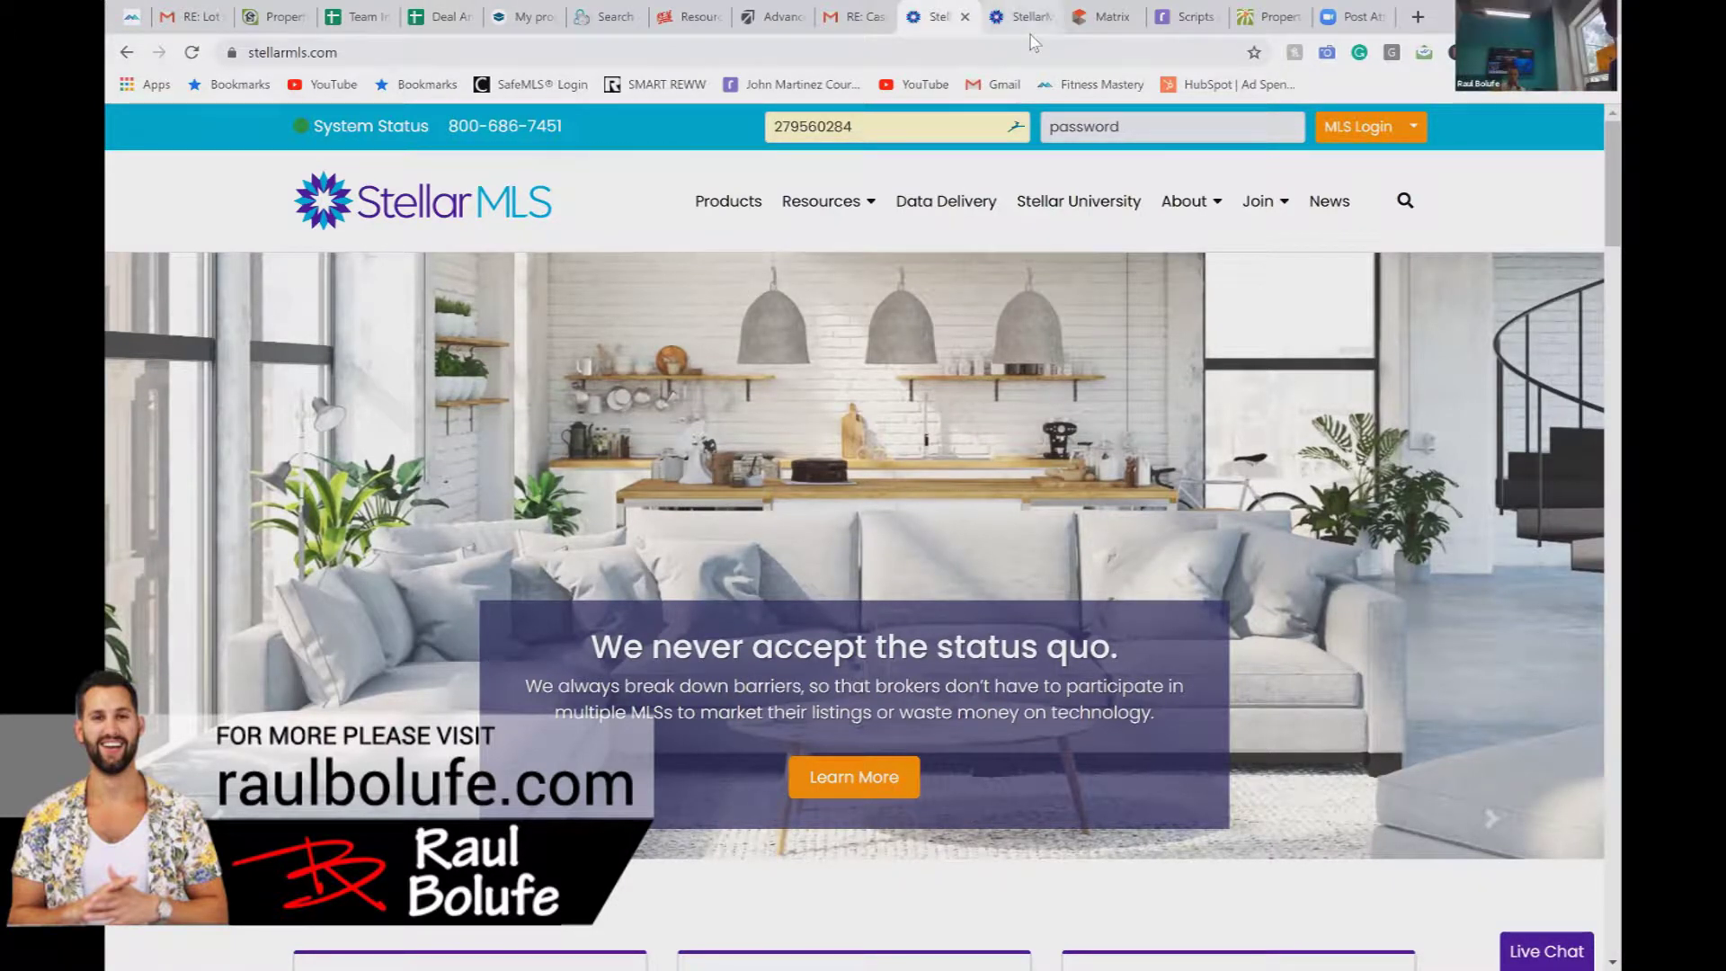
pyautogui.hotkey('ctrl', 'Tab')
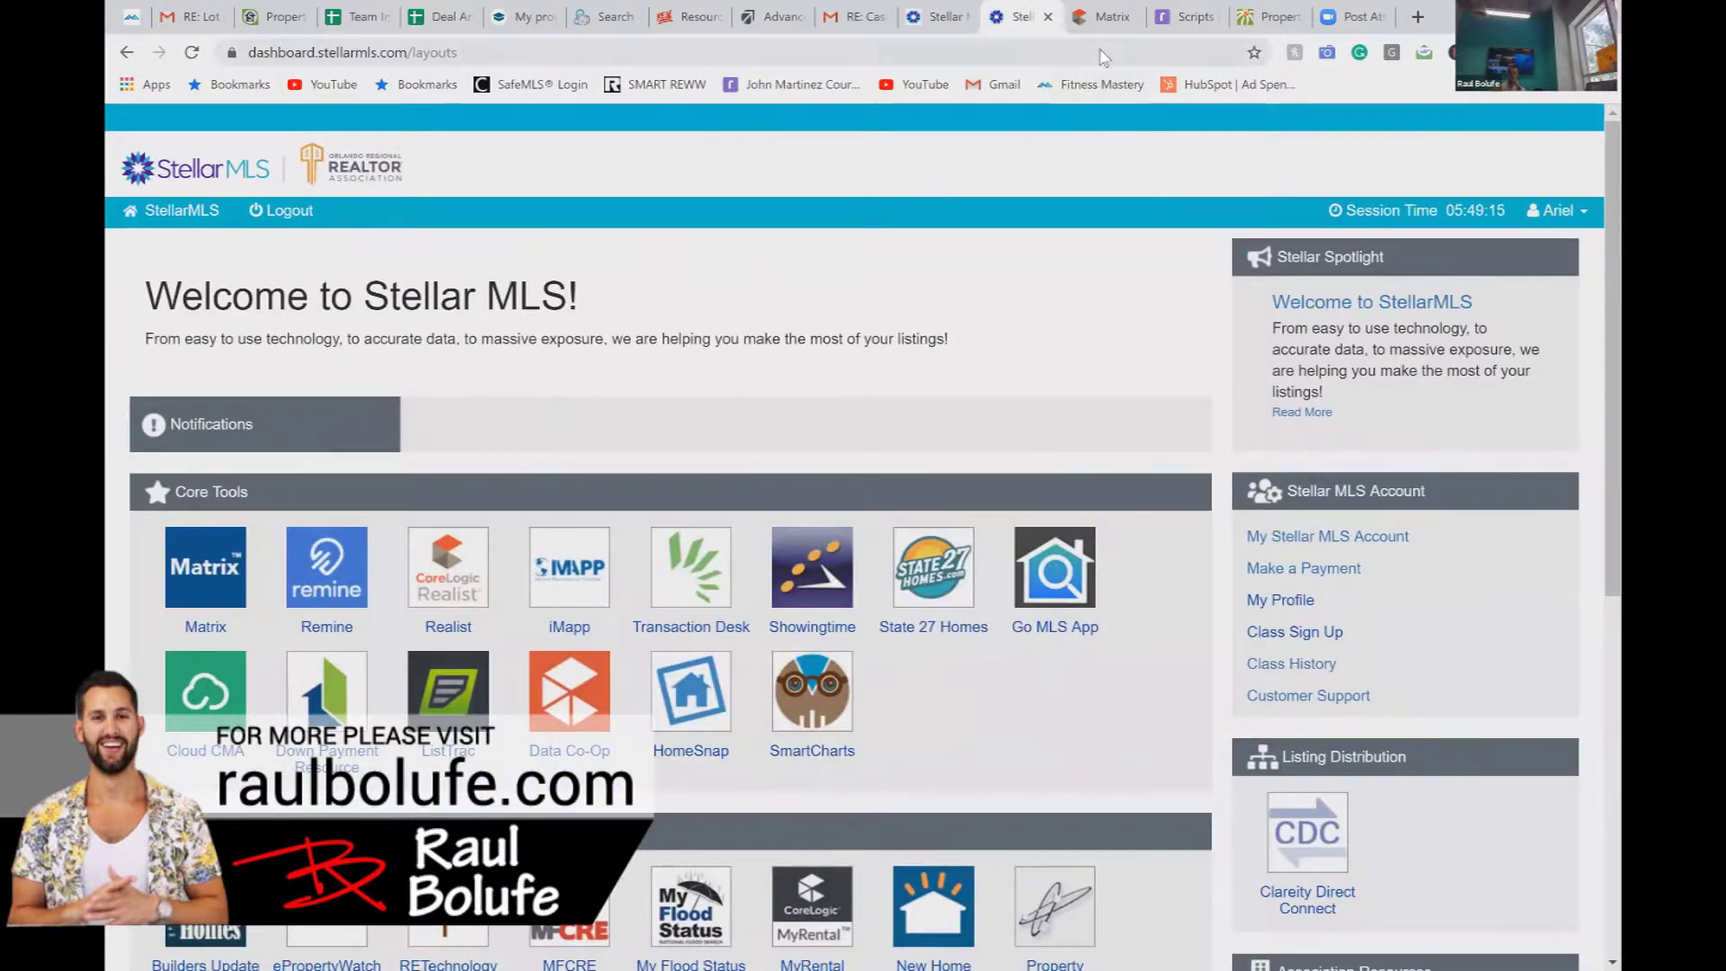
pyautogui.hotkey('ctrl', 'Tab')
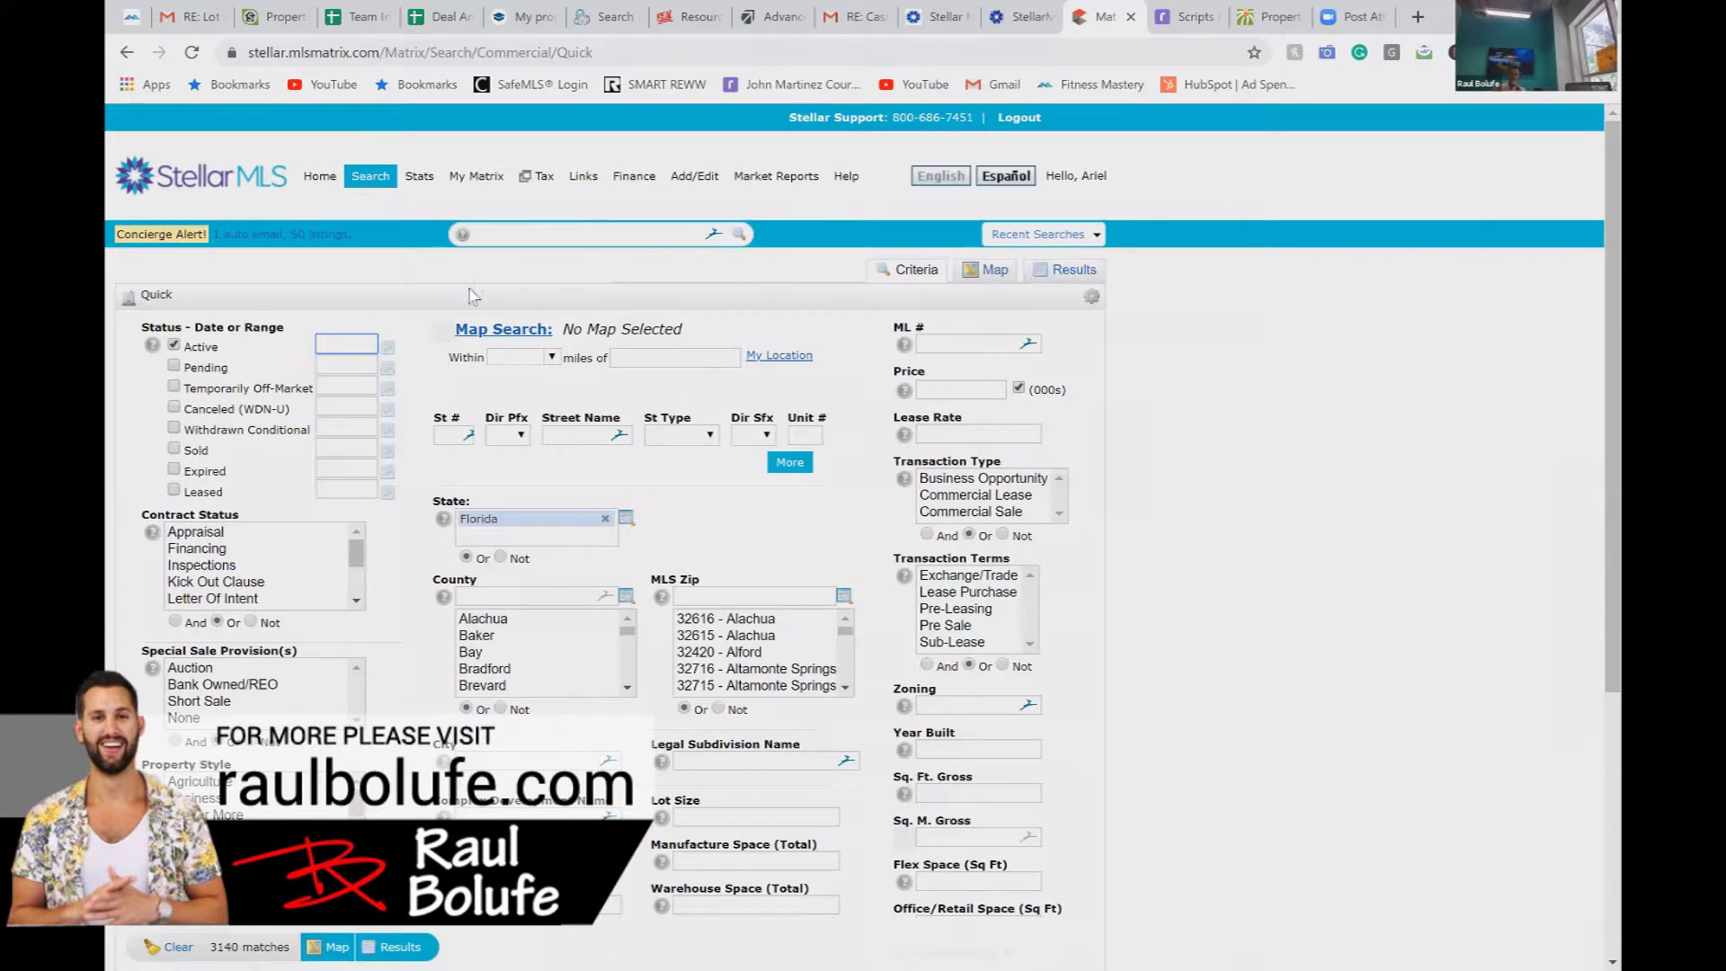
pyautogui.click(174, 449)
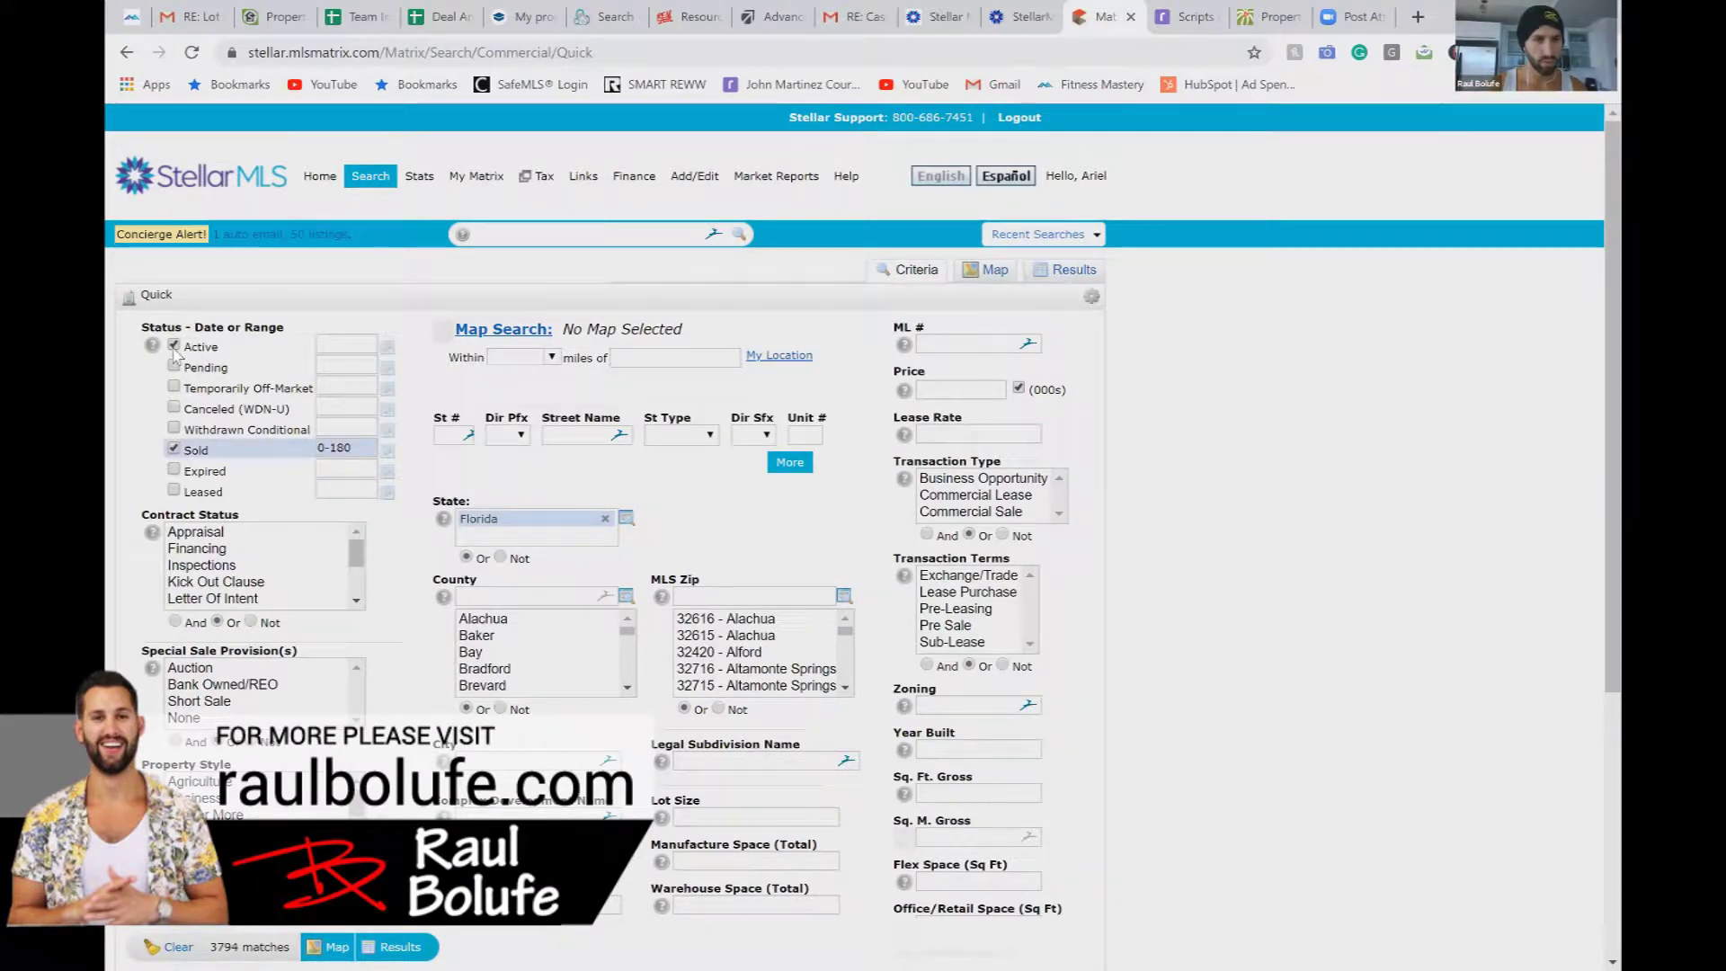
pyautogui.click(661, 359)
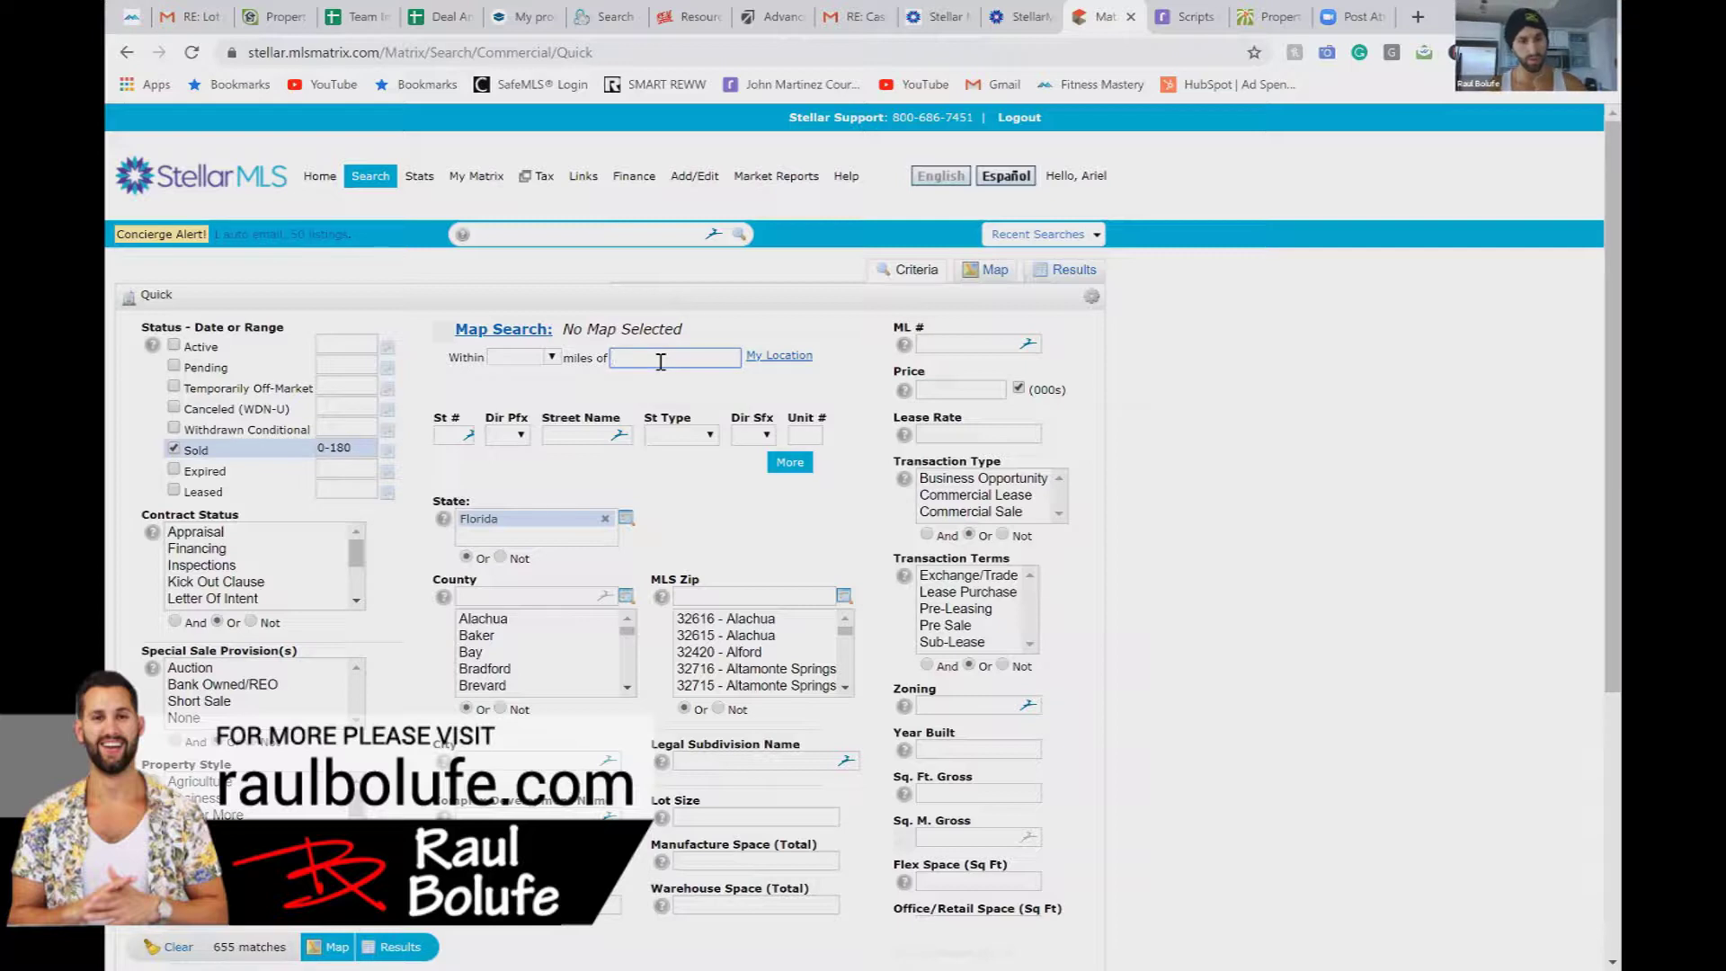
pyautogui.write('St Petersburg Fl 33712')
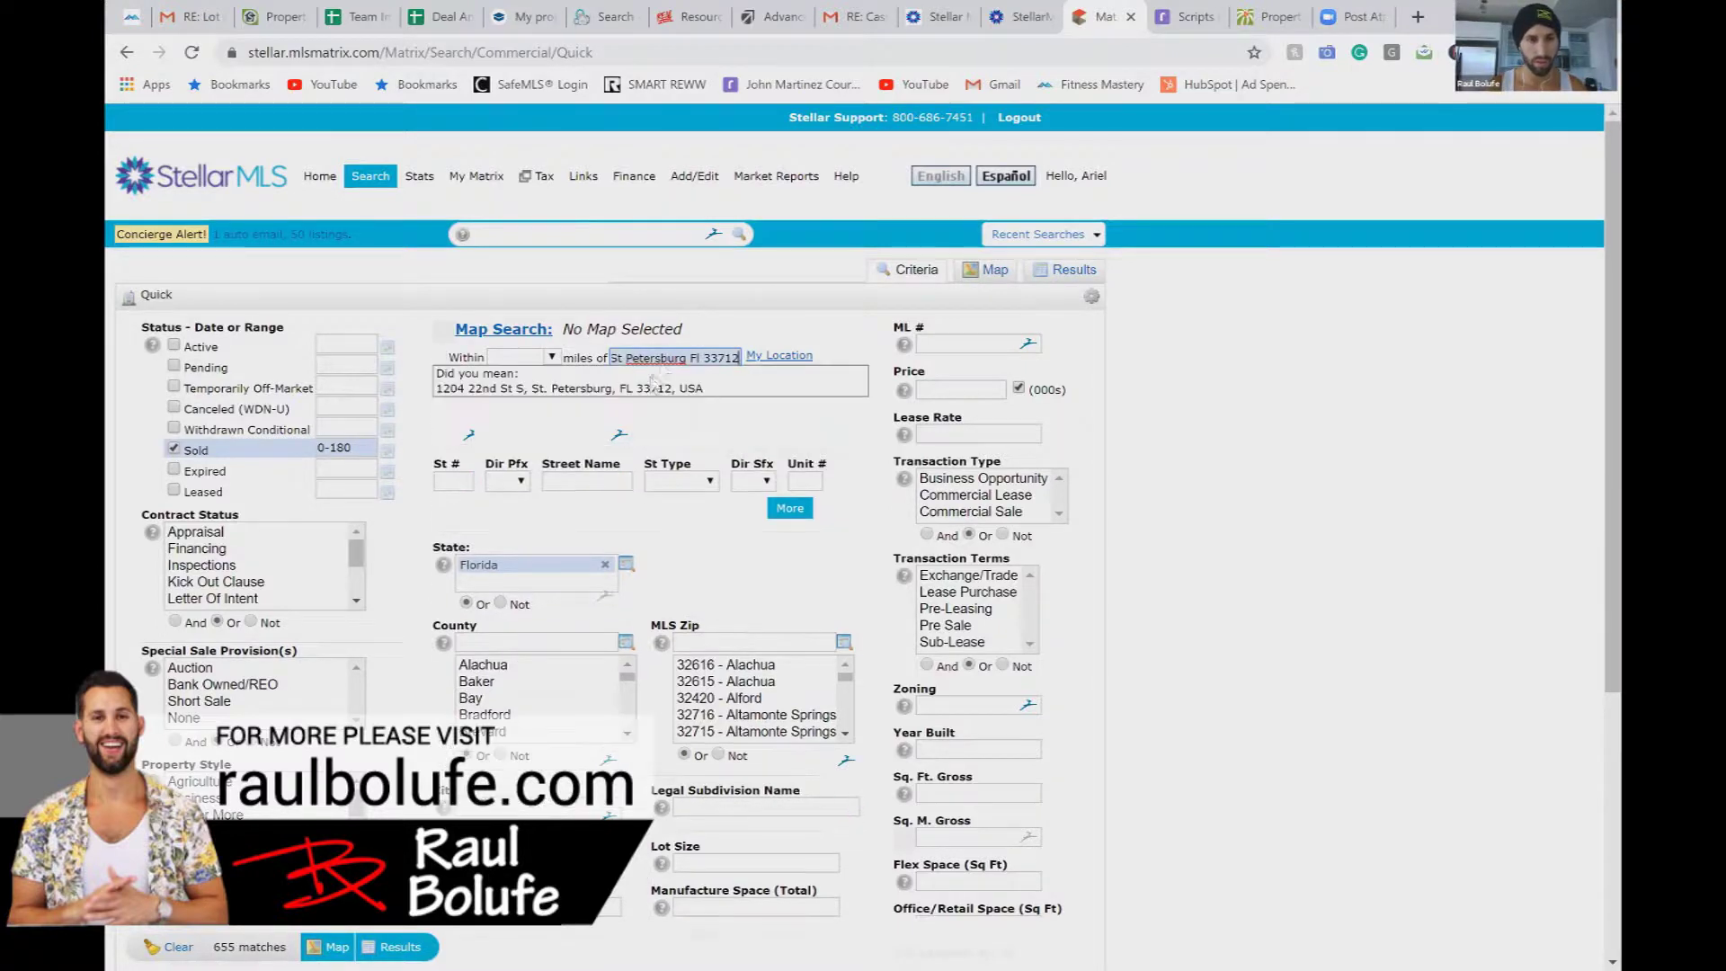
pyautogui.click(651, 388)
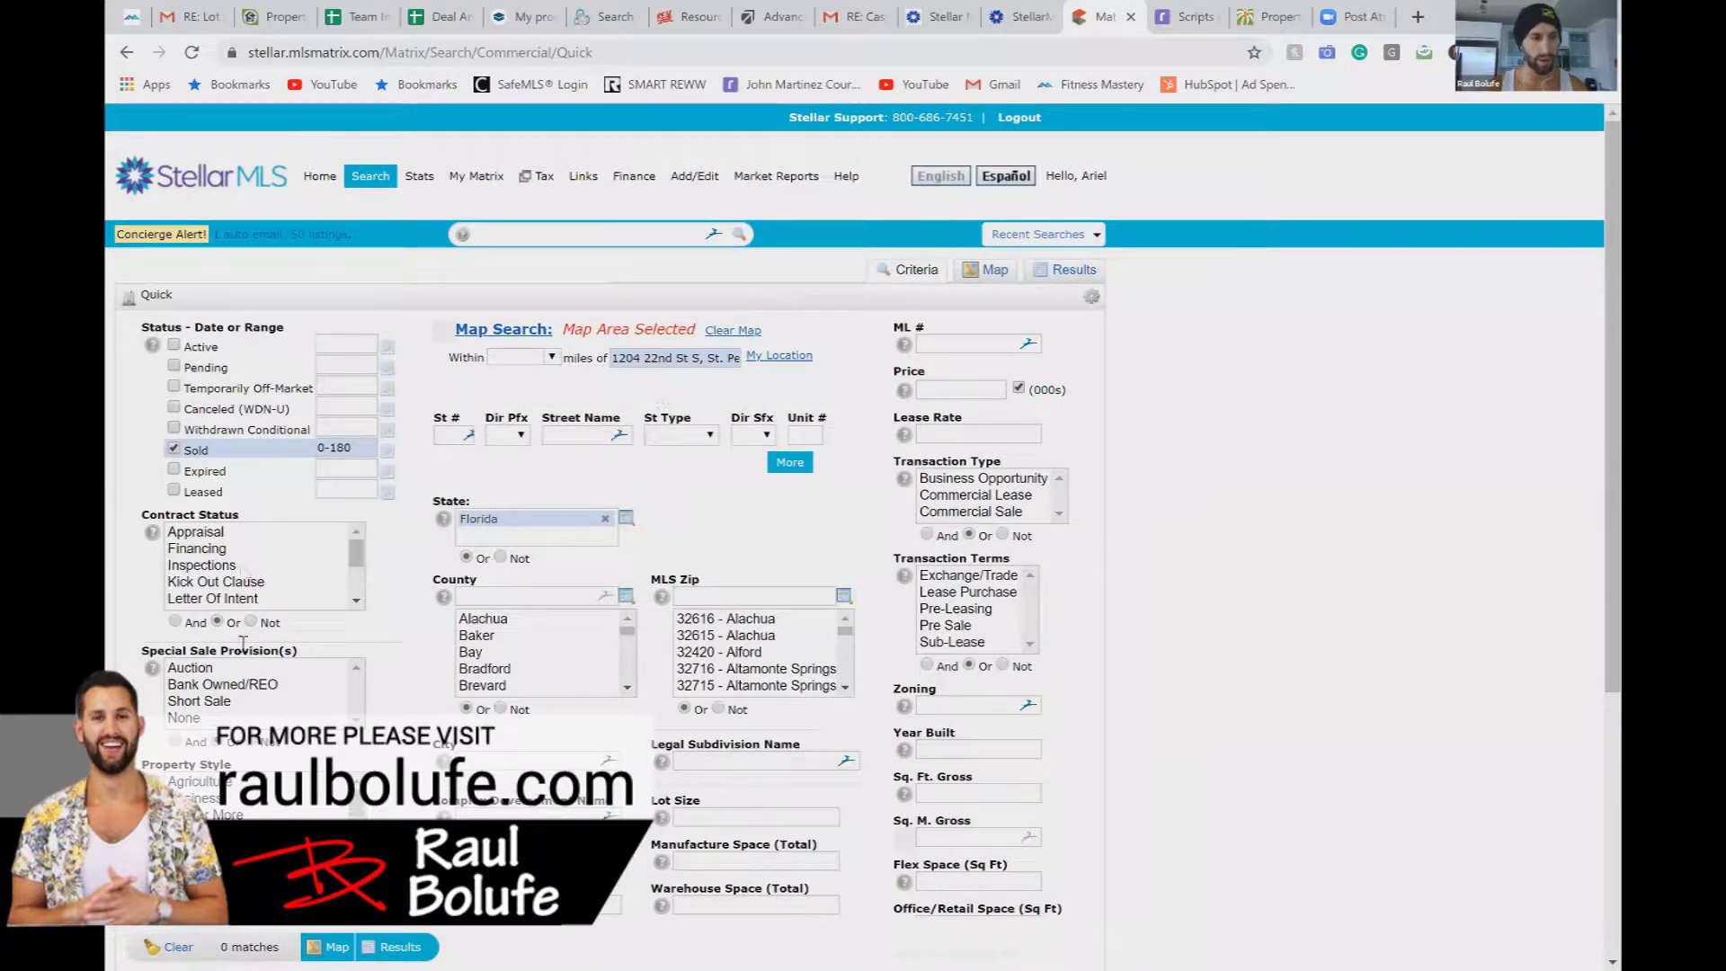
# Step: Review the commercial search criteria, then load the Income Quick search
pyautogui.scroll(-5, 297, 539)
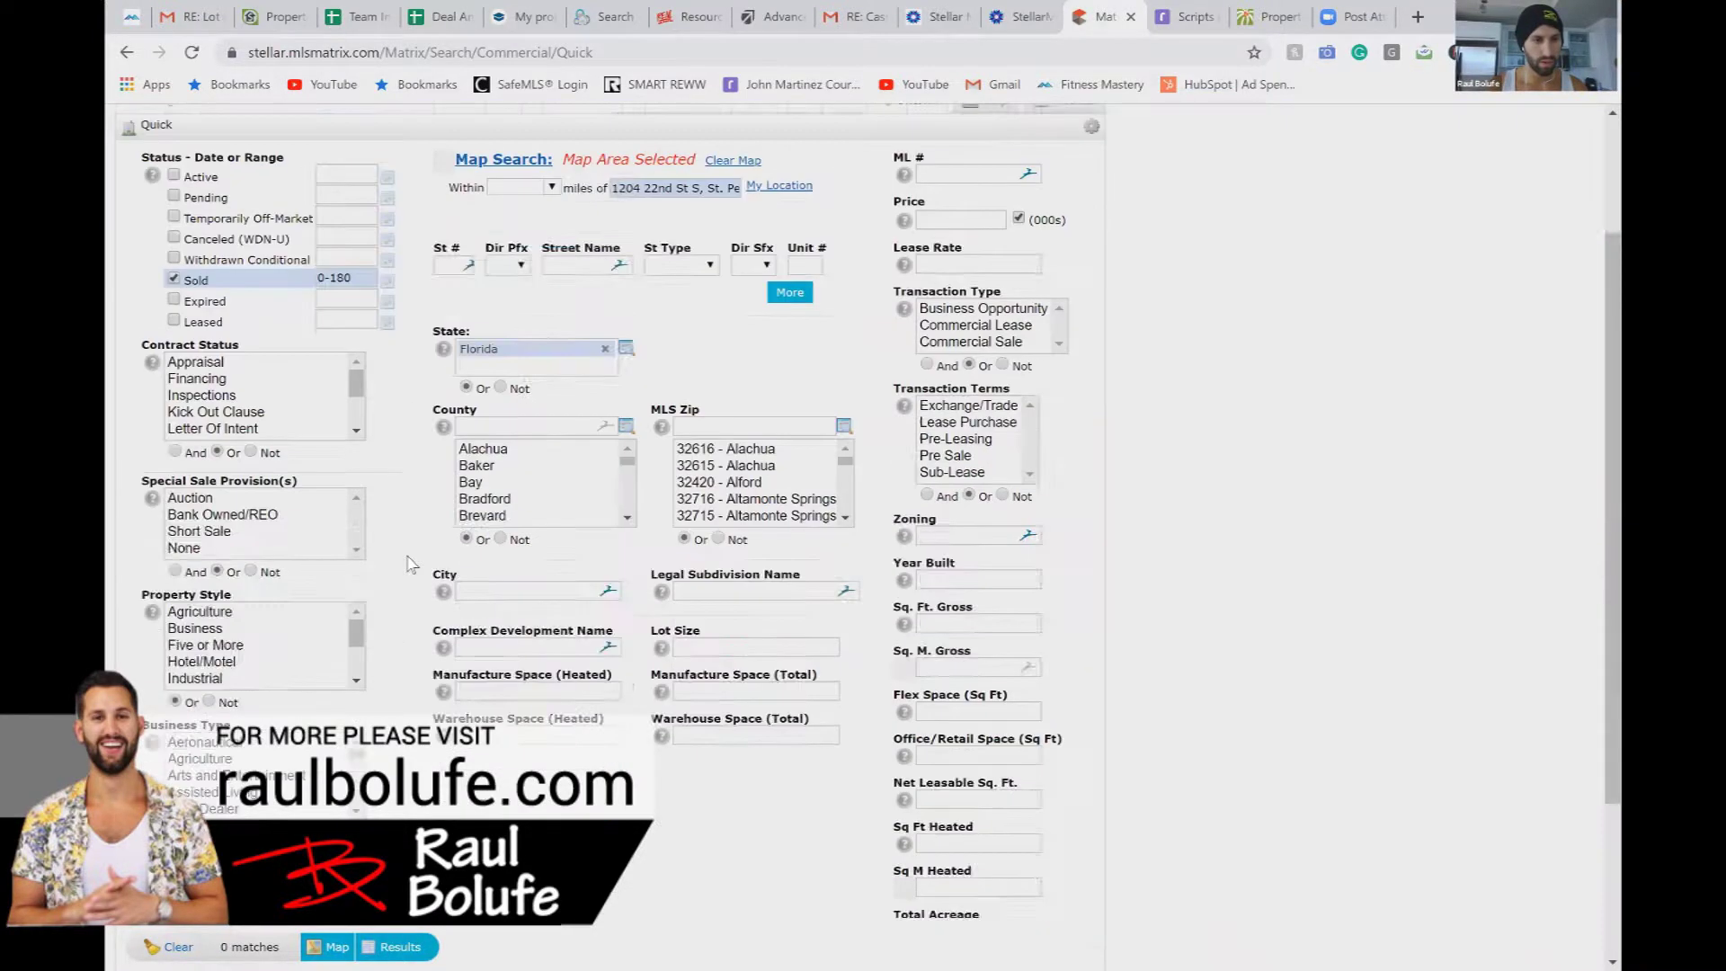
pyautogui.scroll(-3, 282, 578)
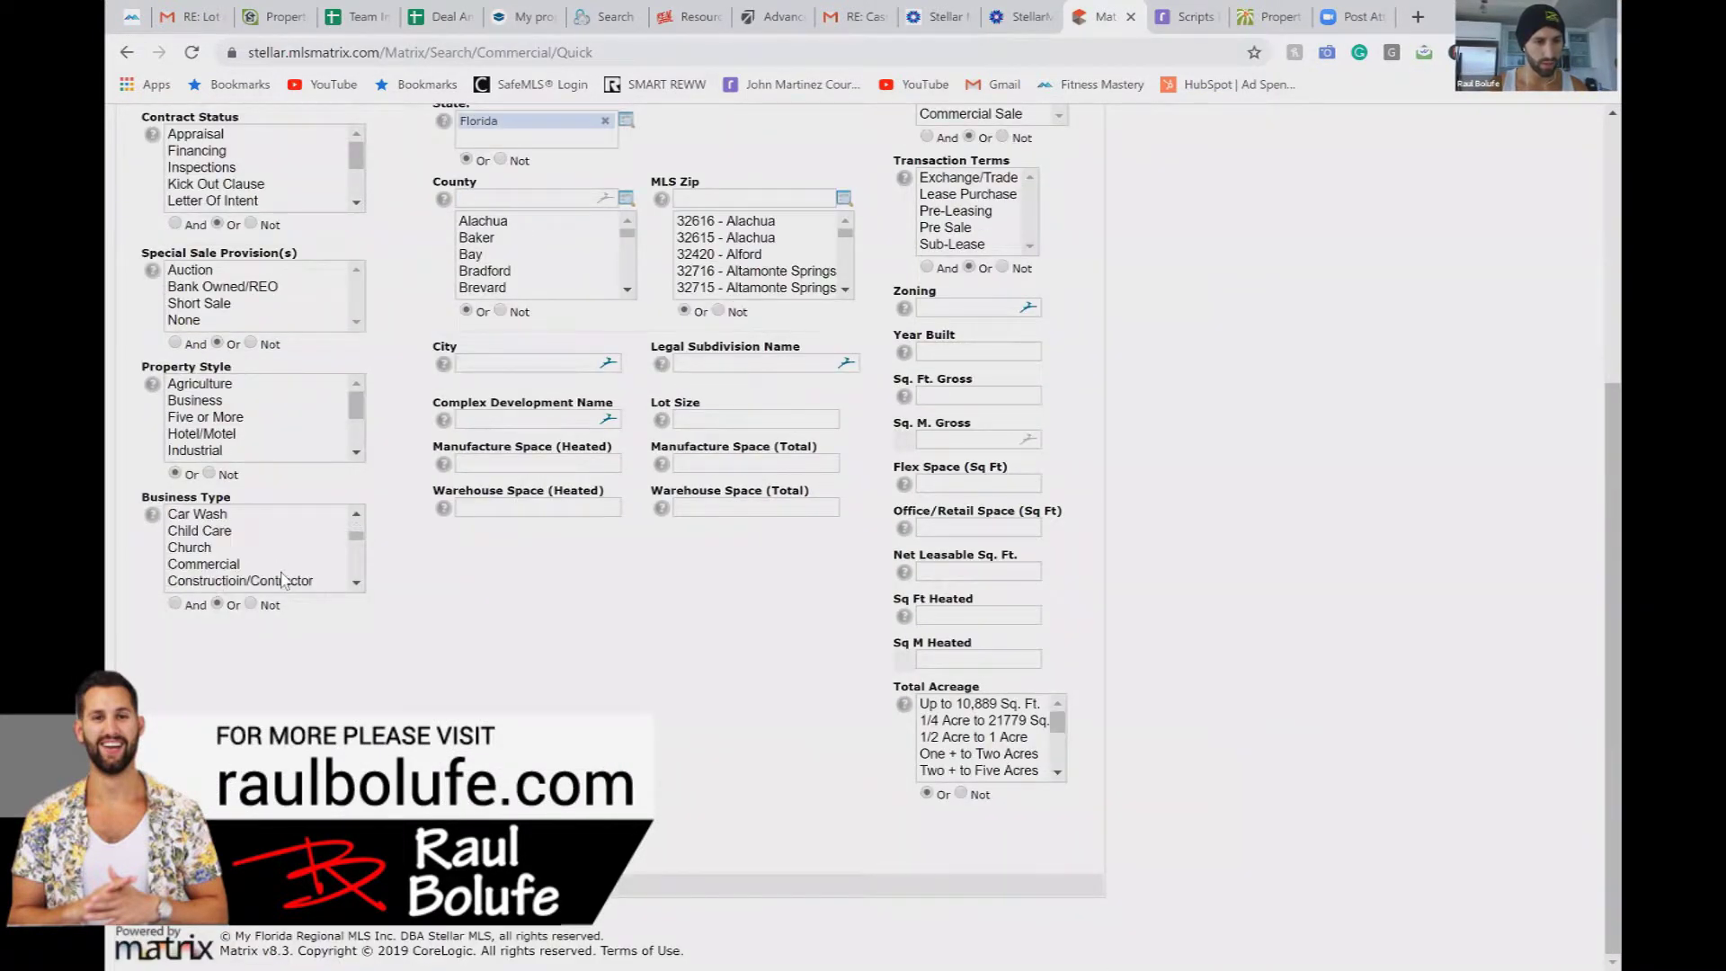
pyautogui.scroll(1, 360, 624)
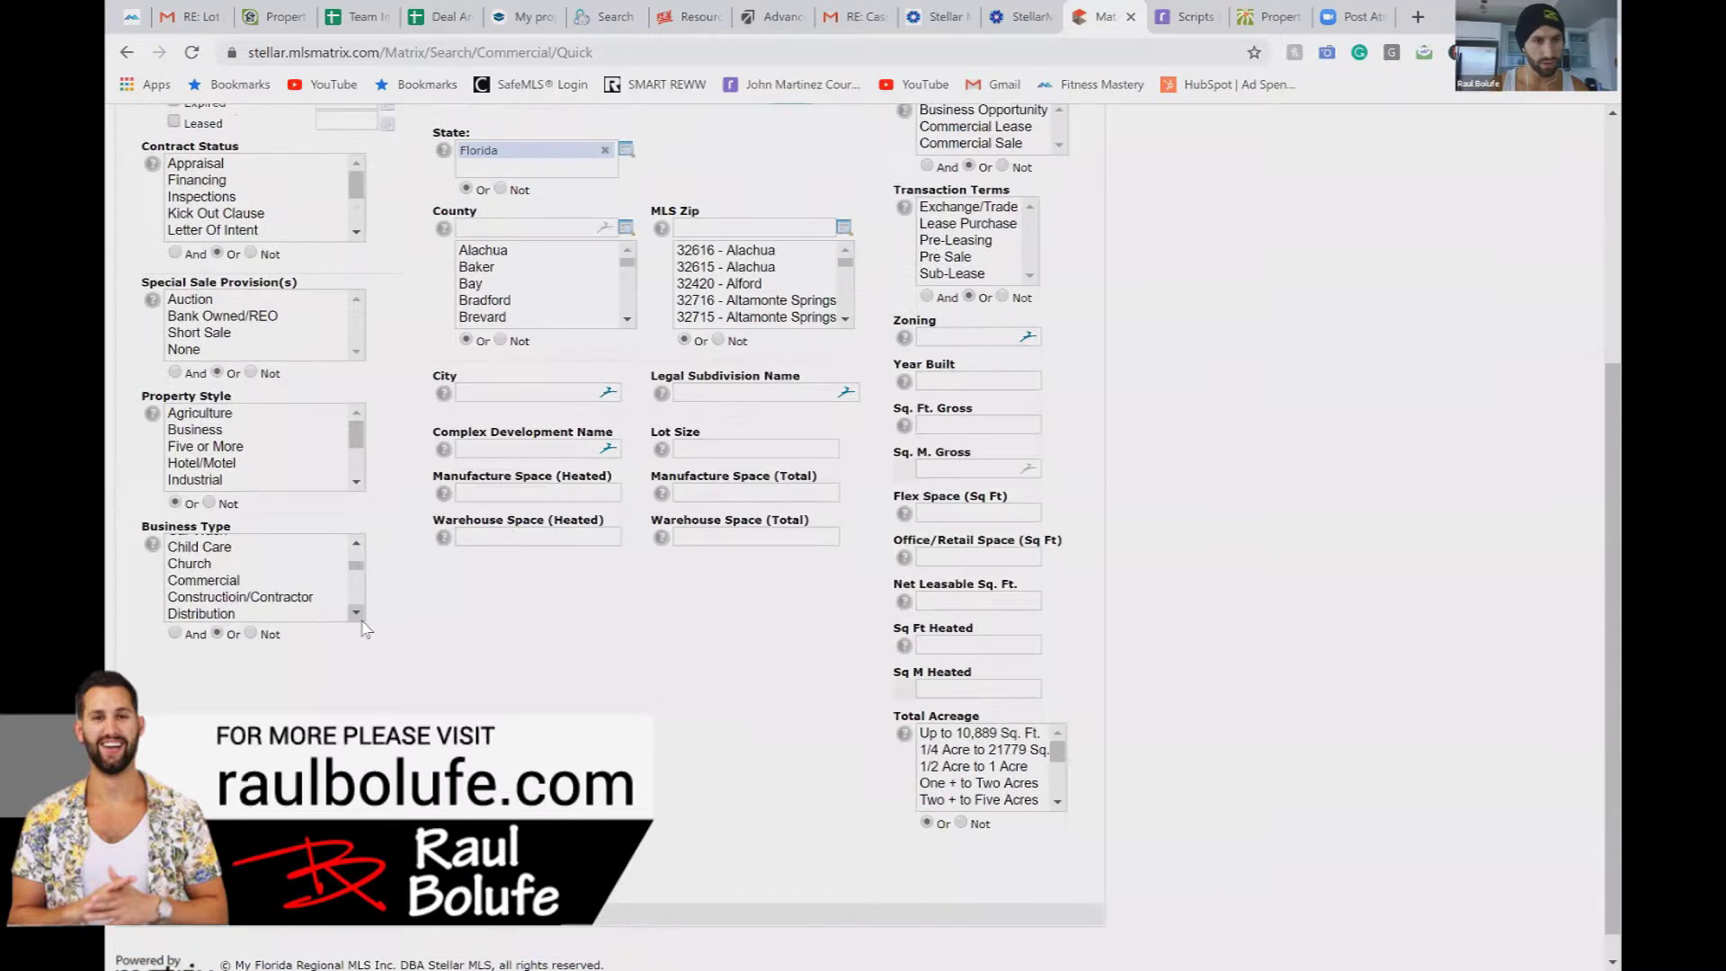
pyautogui.scroll(-1, 391, 333)
pyautogui.scroll(3, 391, 333)
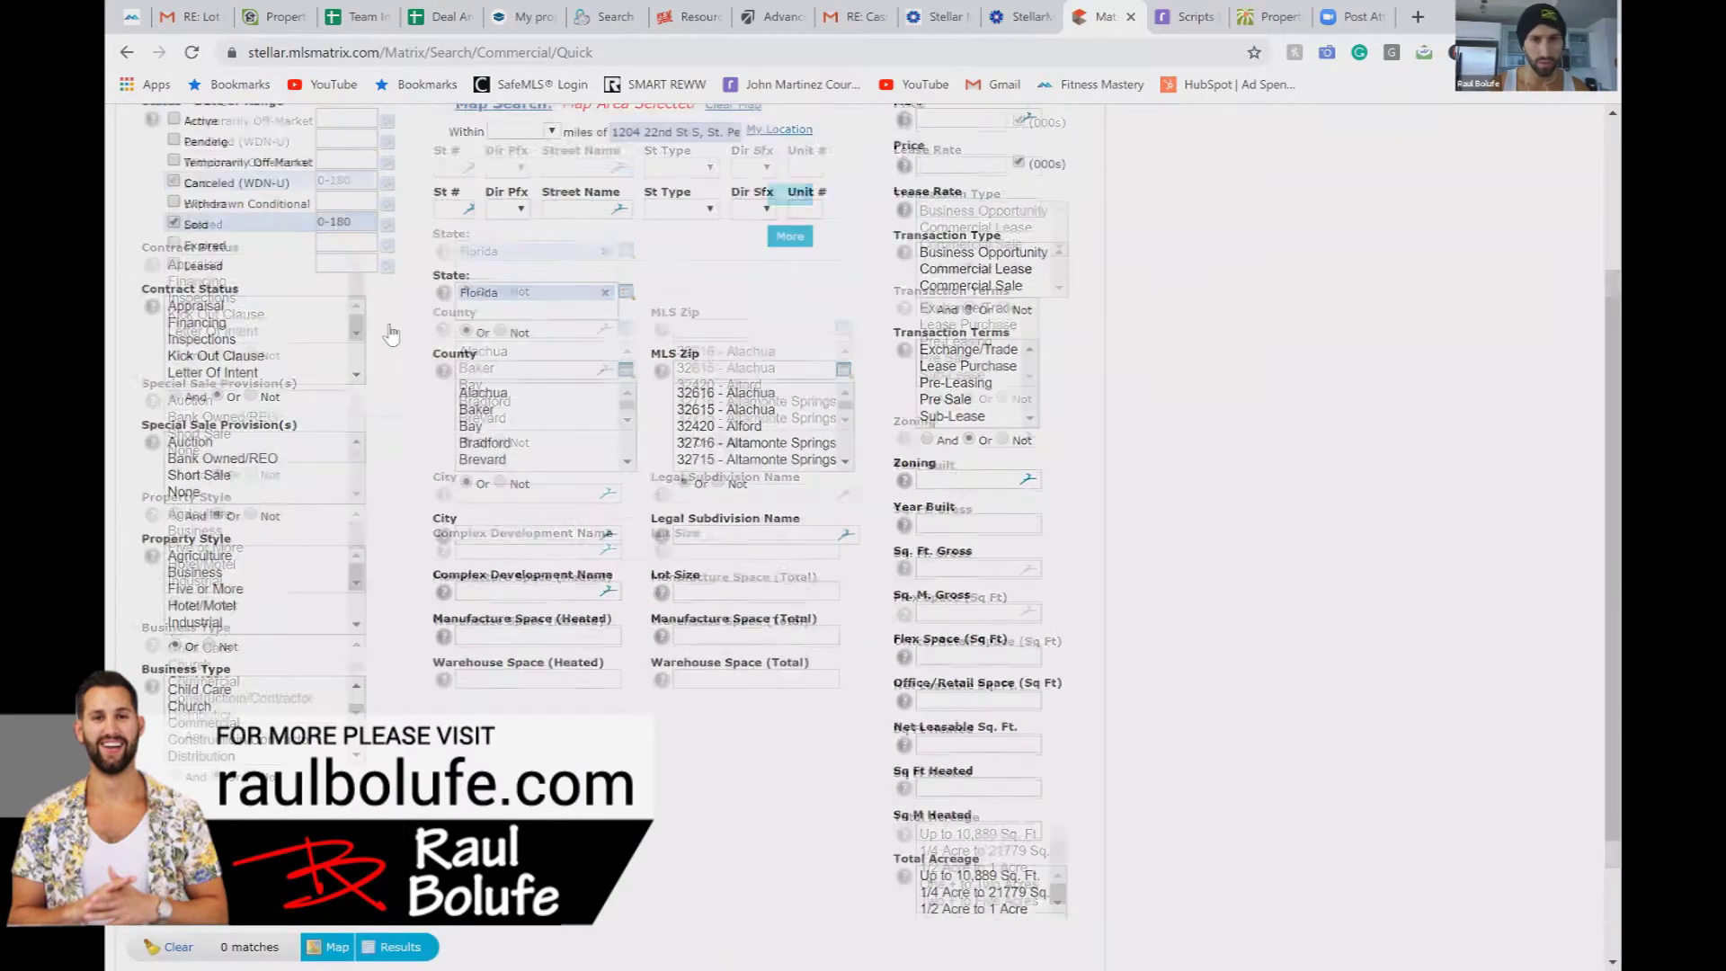
pyautogui.scroll(1, 391, 334)
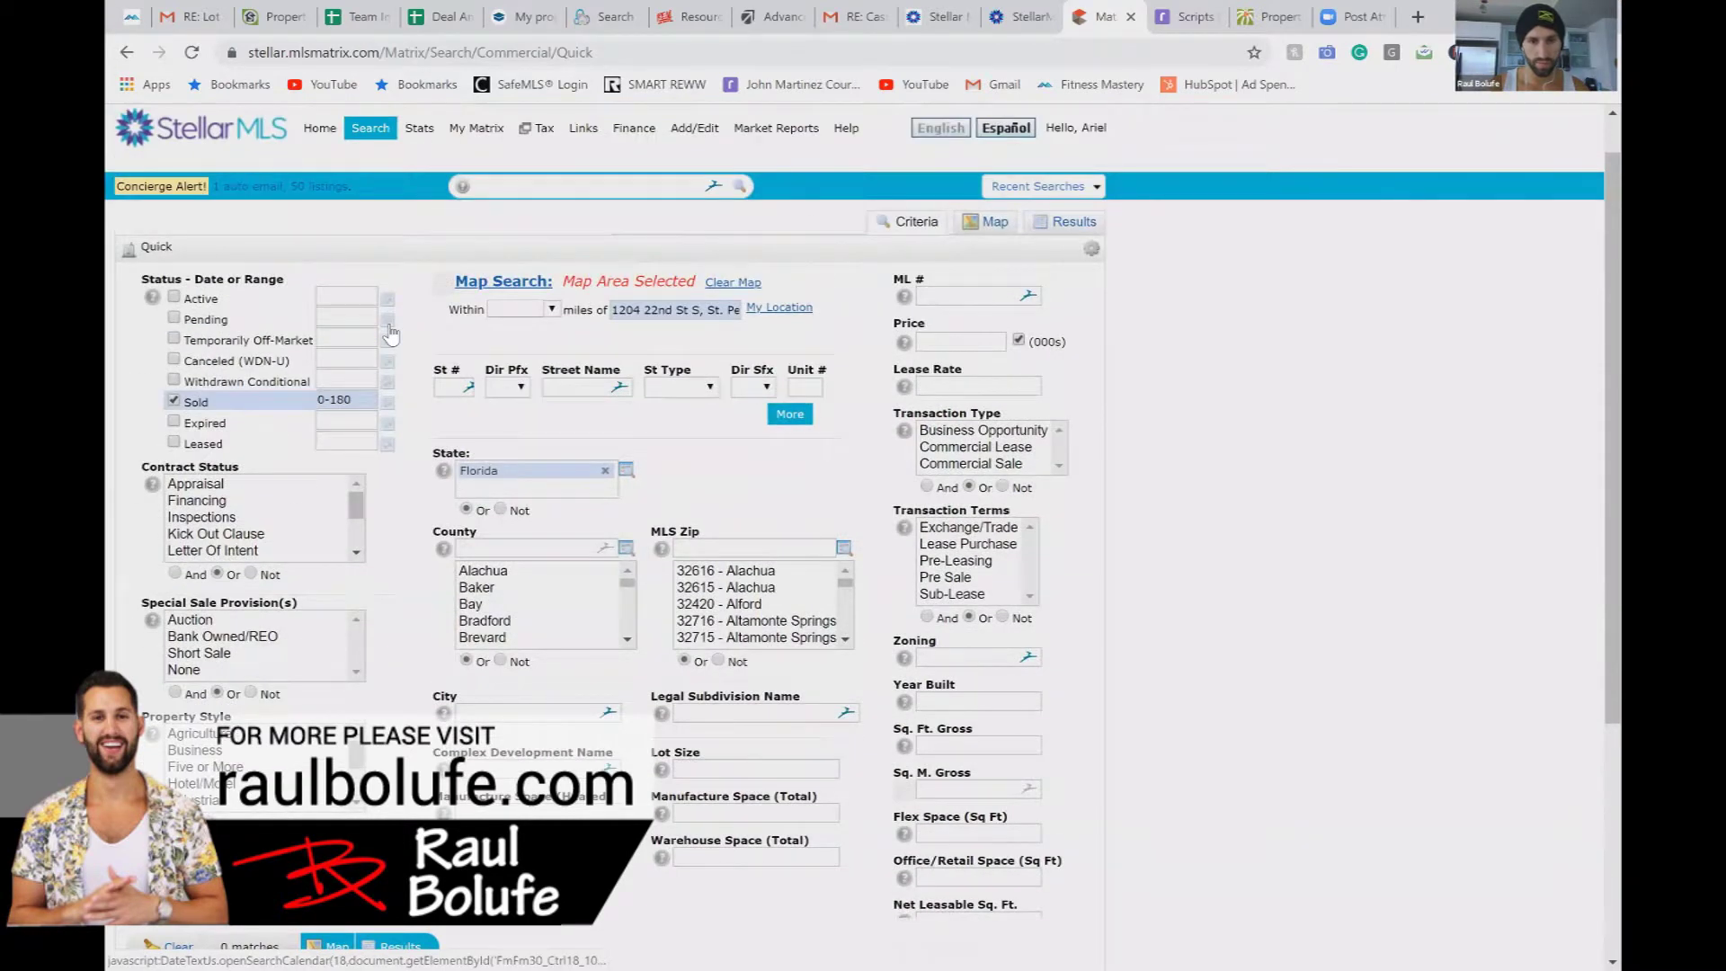
pyautogui.scroll(-4, 391, 335)
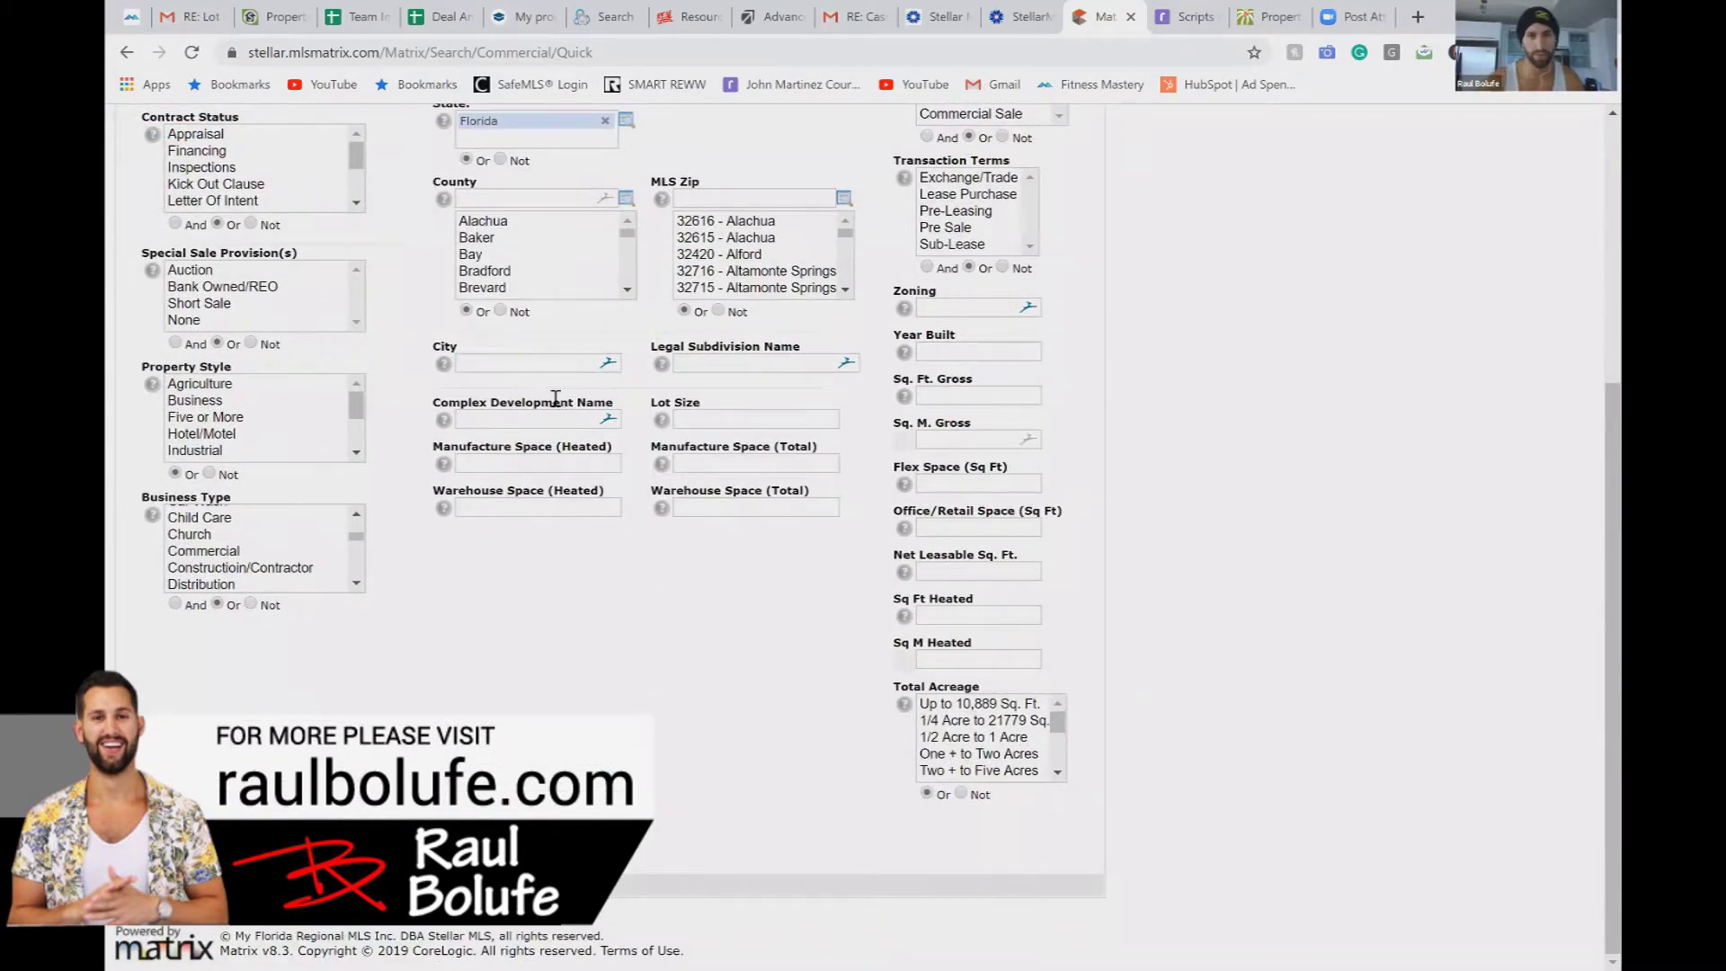
pyautogui.scroll(5, 586, 715)
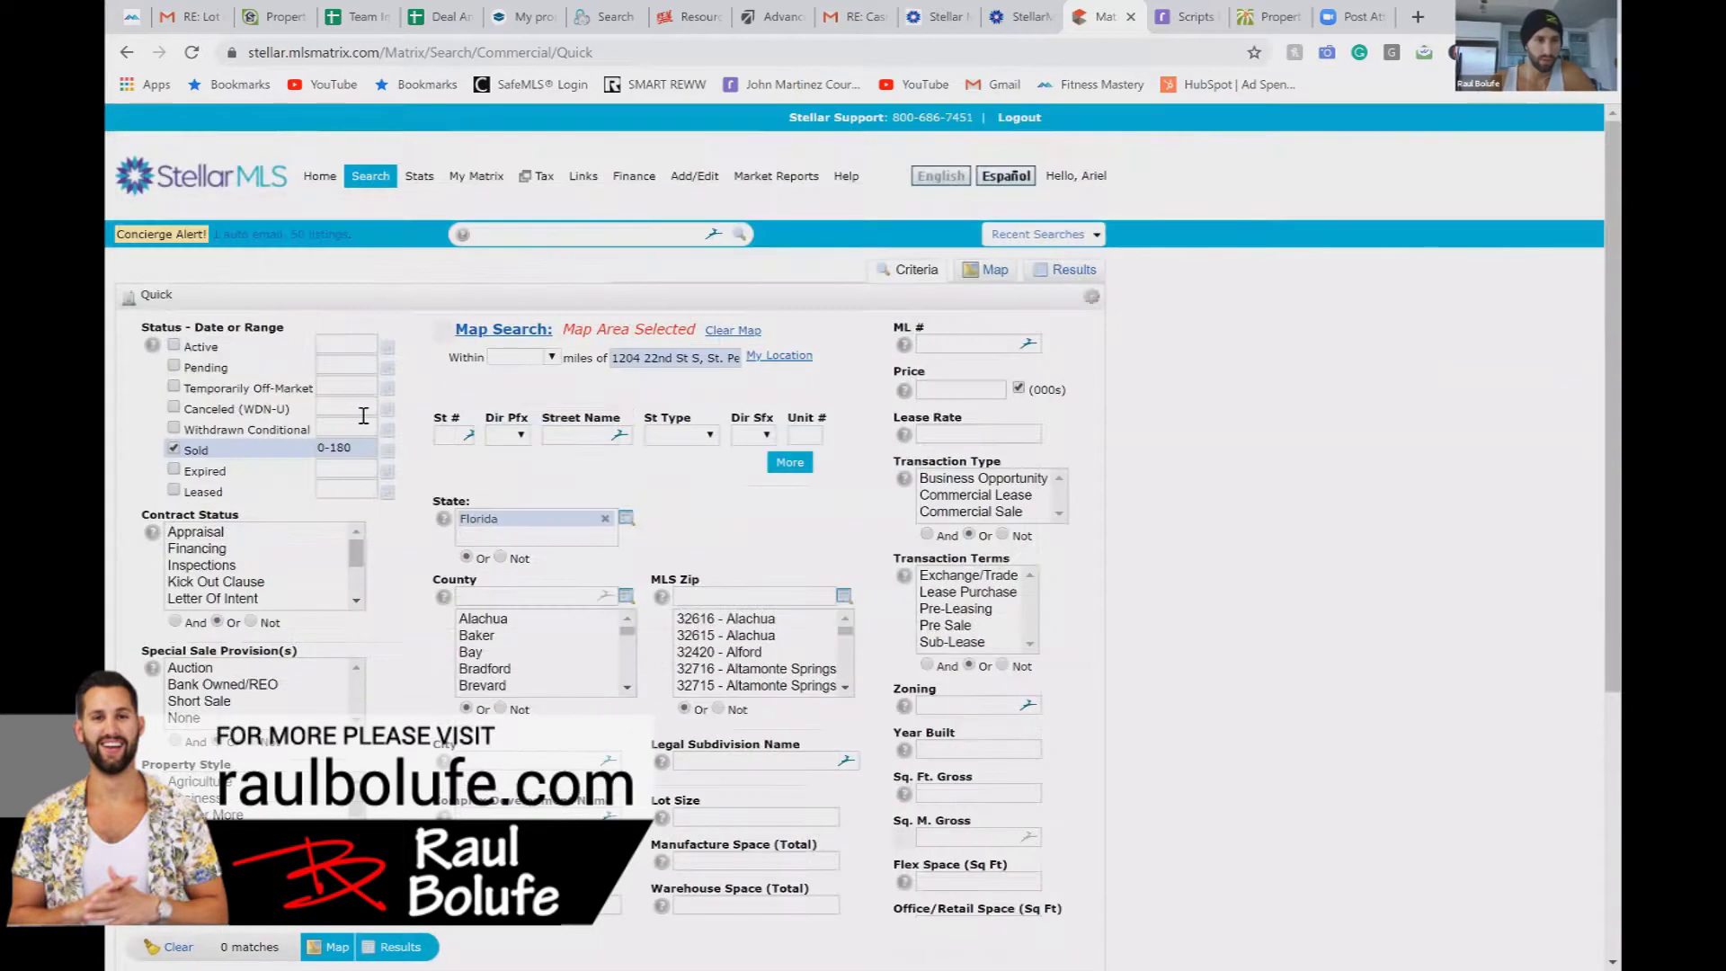
pyautogui.moveTo(377, 180)
pyautogui.moveTo(433, 331)
pyautogui.click(527, 345)
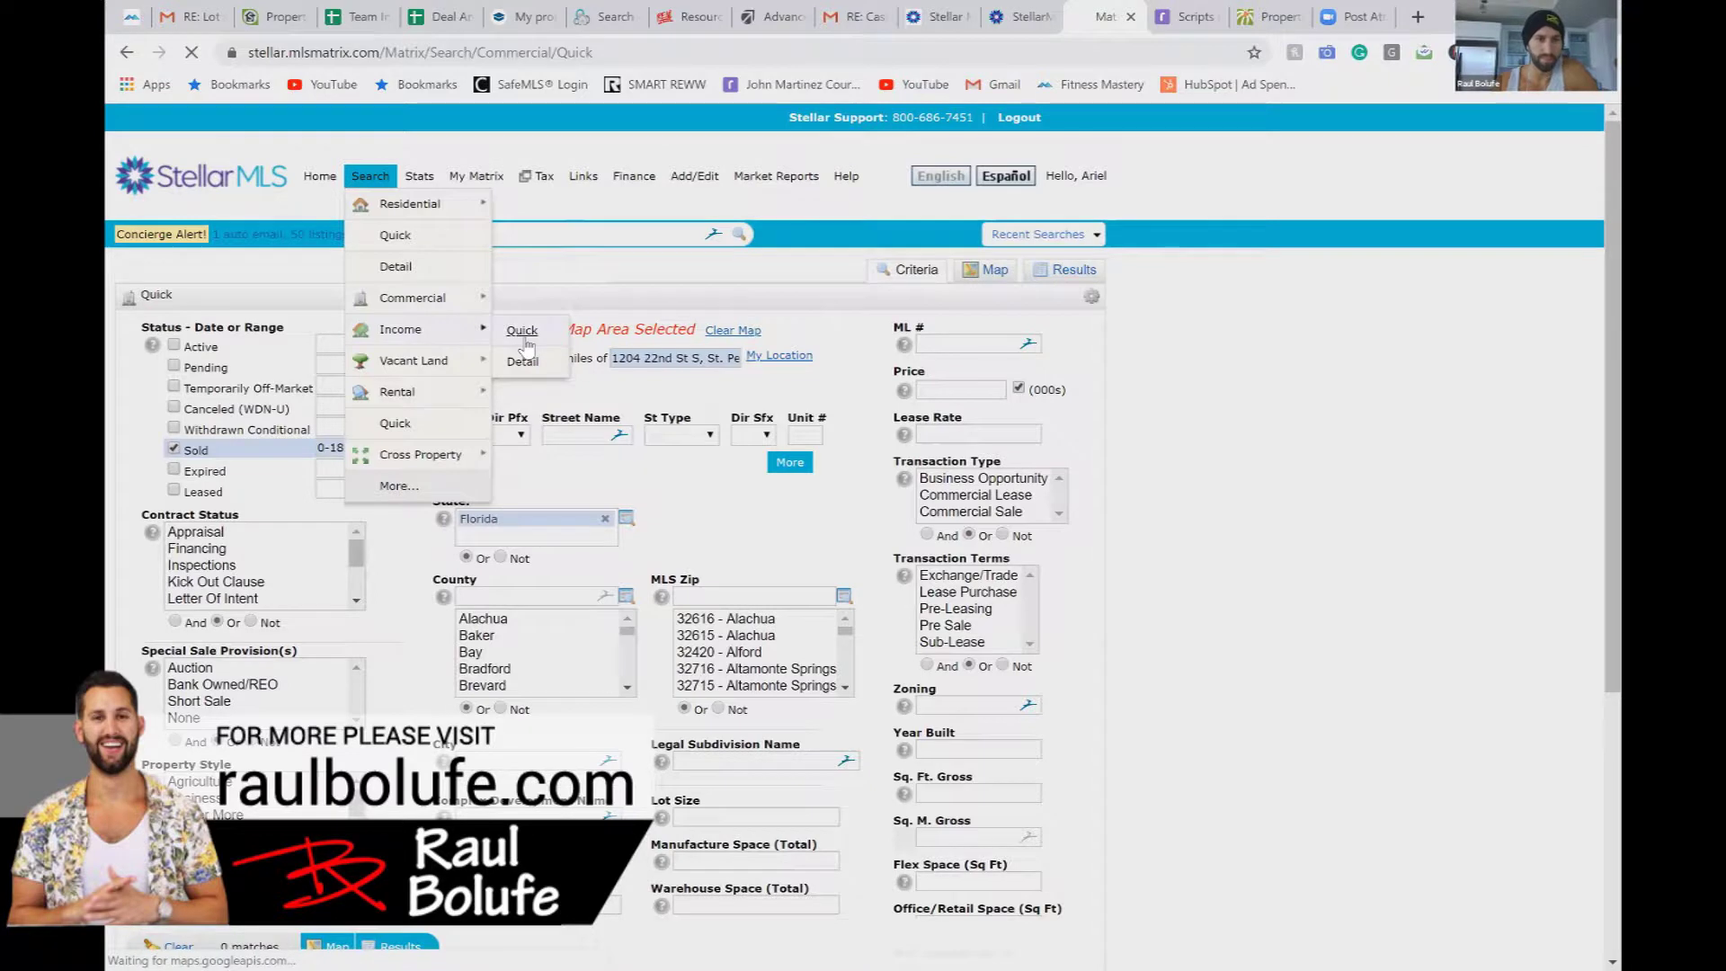
pyautogui.click(640, 360)
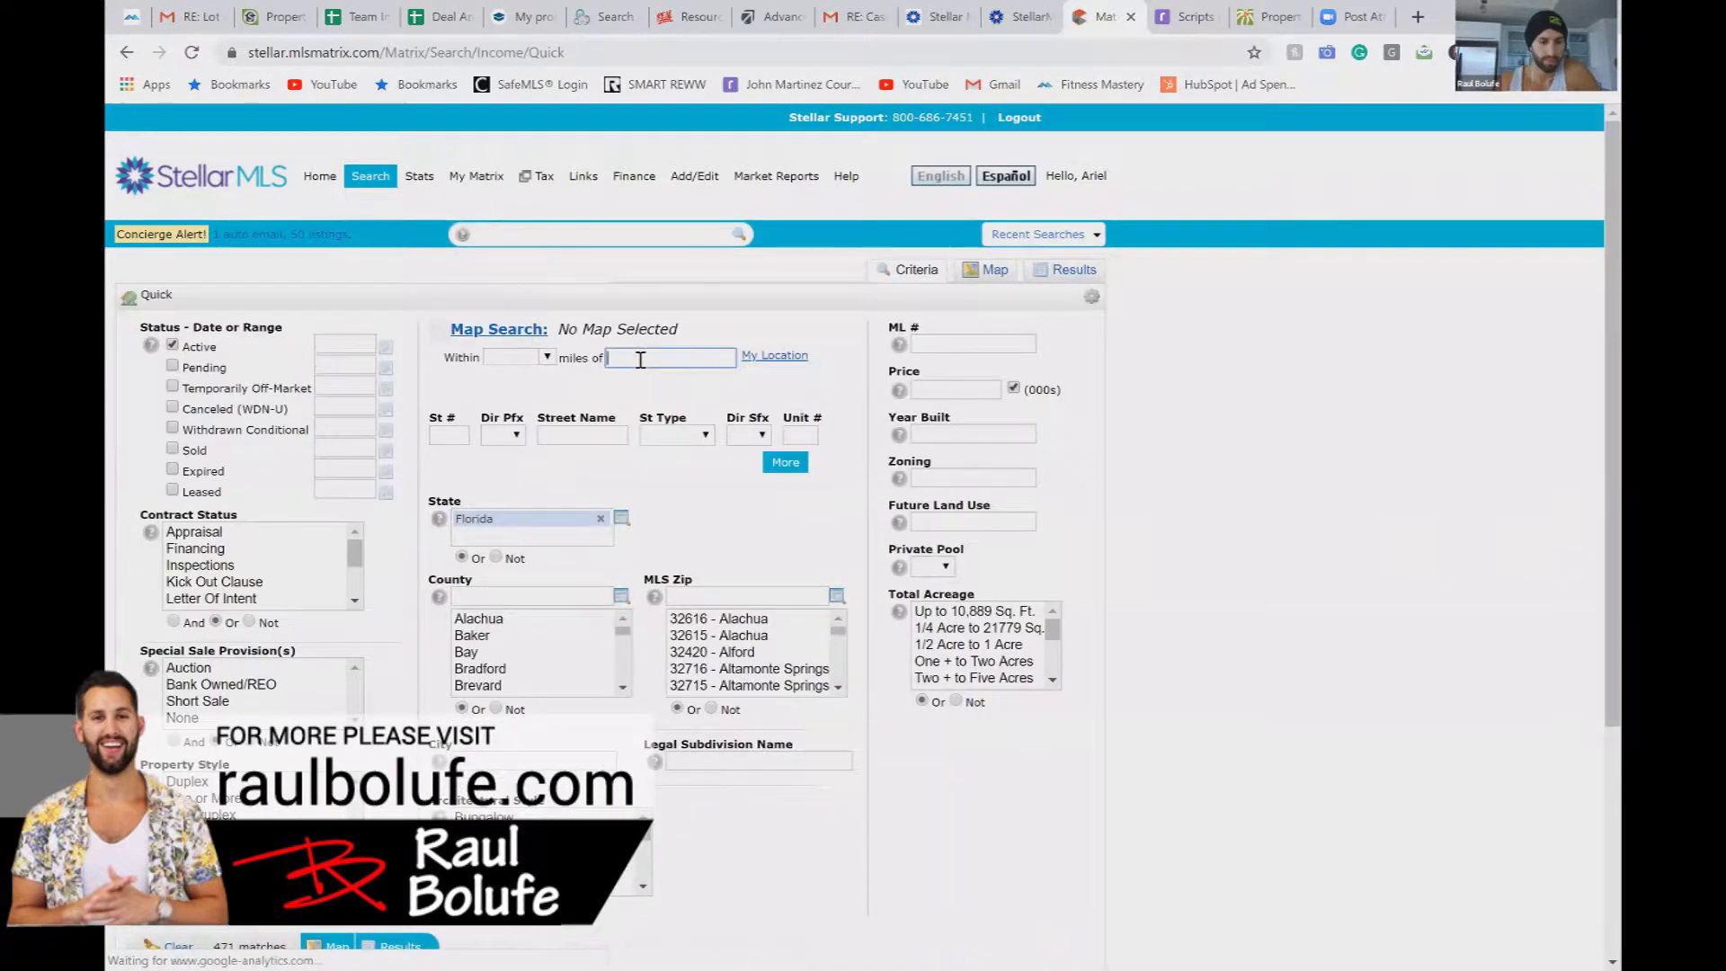
pyautogui.write('St Petersburg Fl 33712')
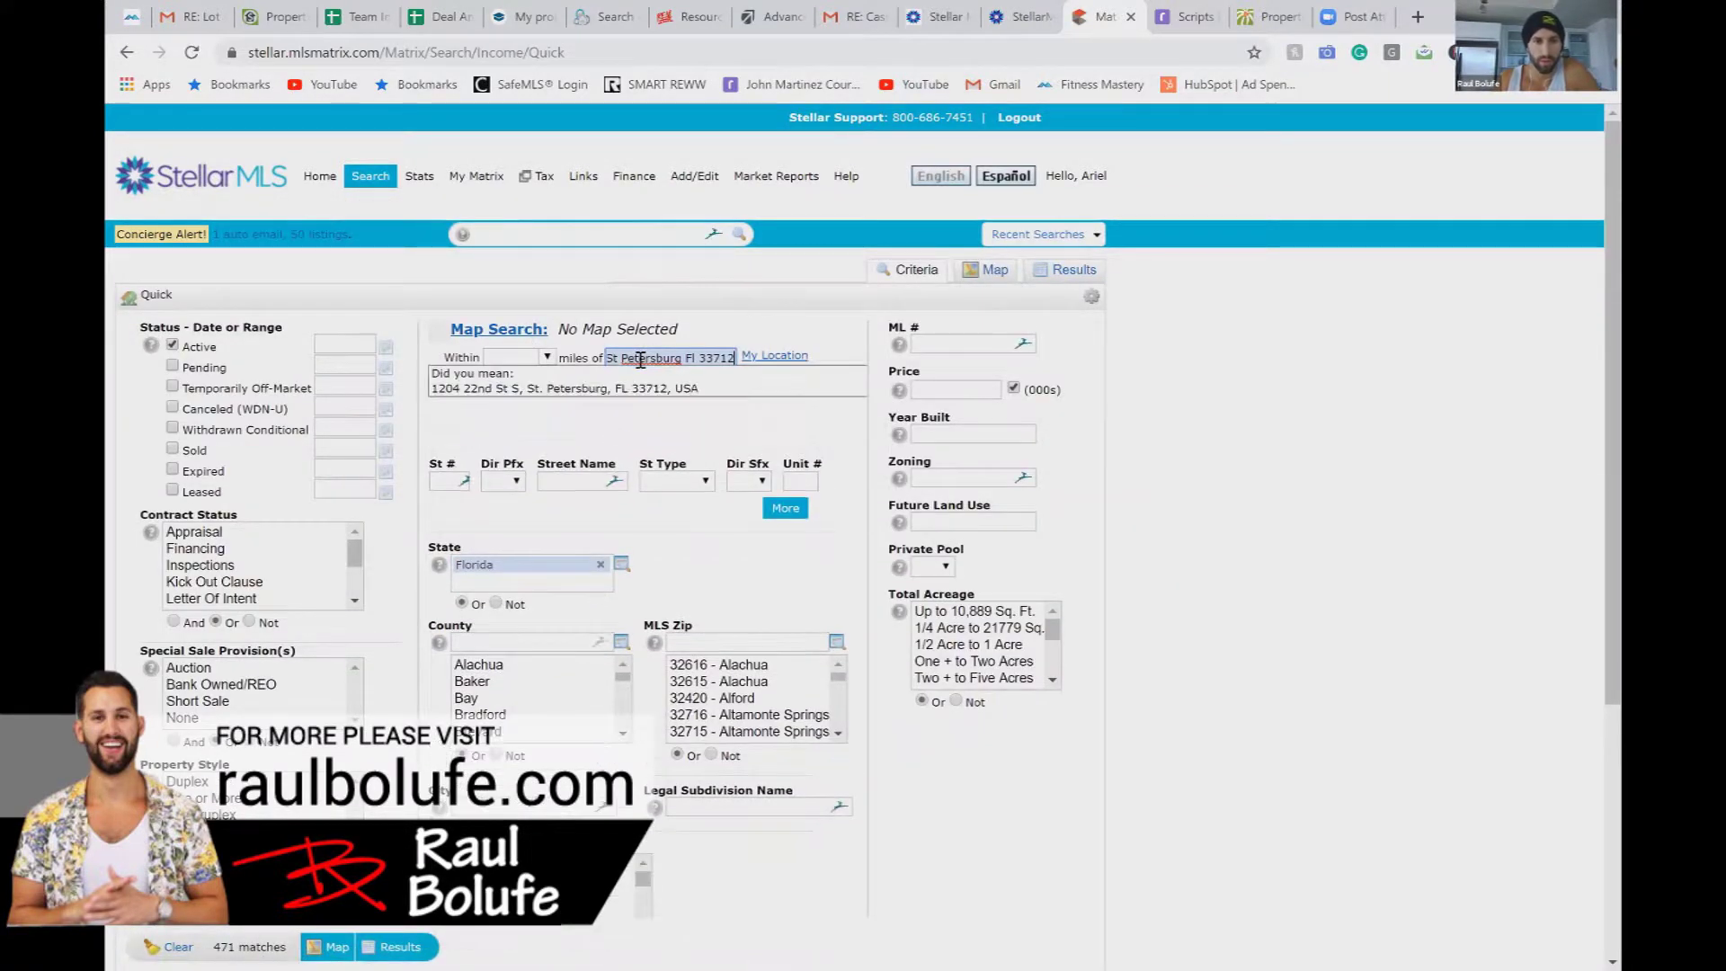
pyautogui.click(644, 388)
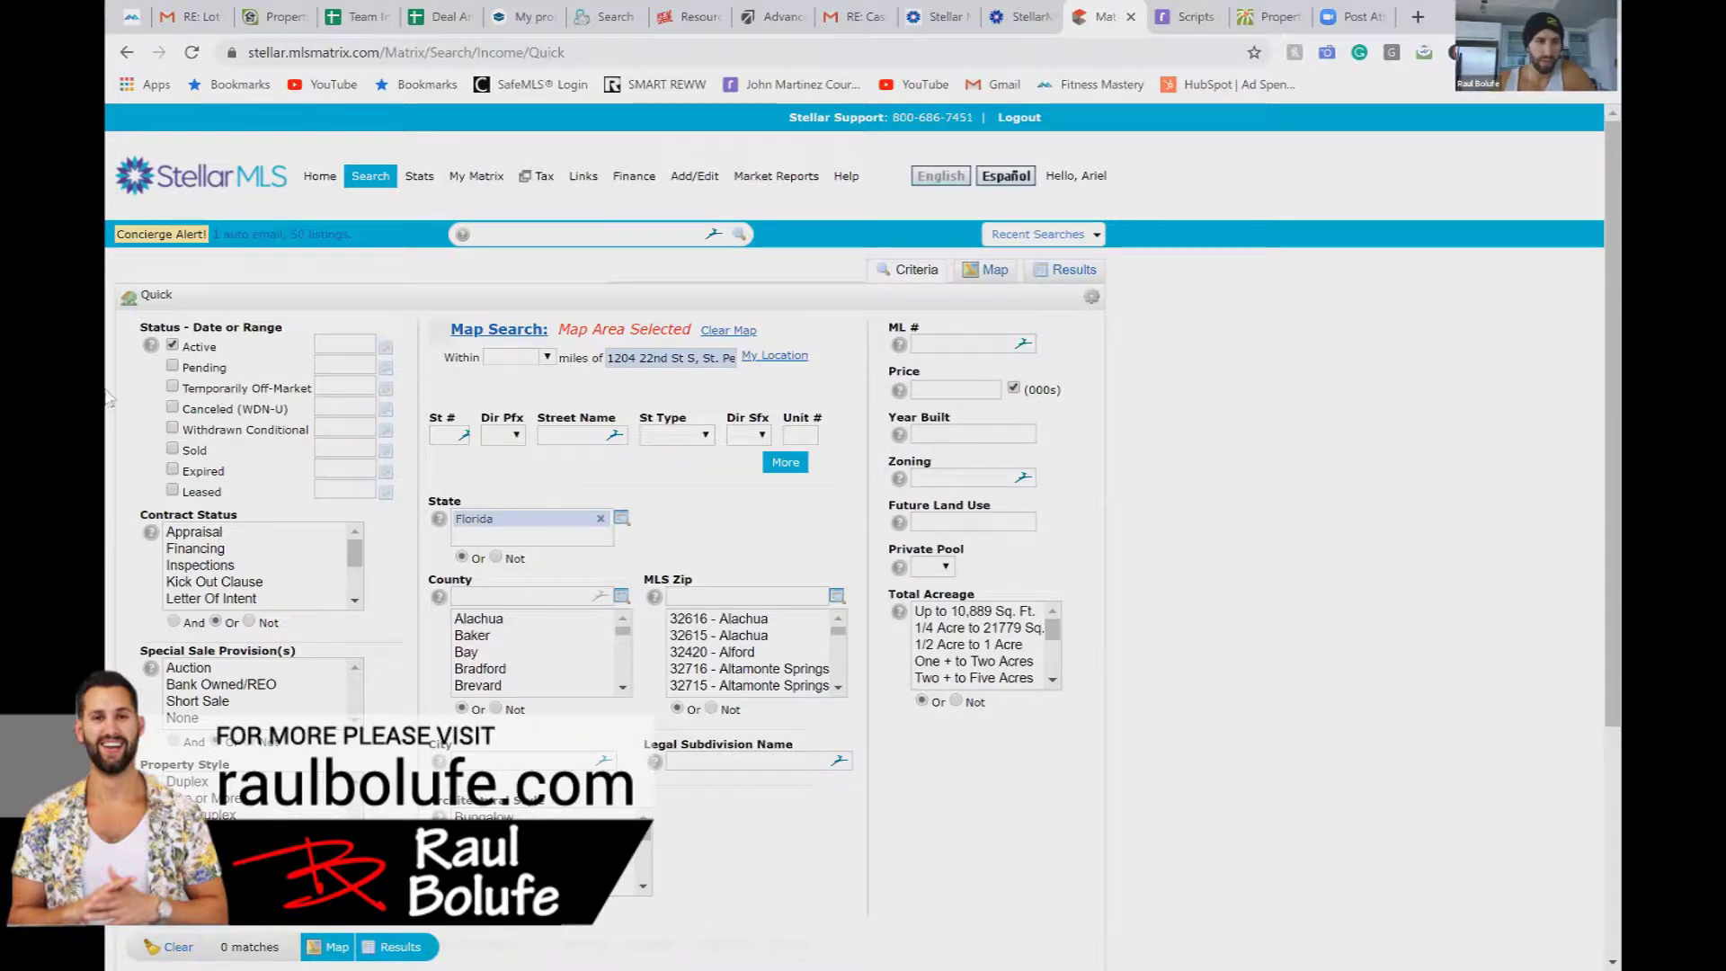
pyautogui.click(174, 450)
pyautogui.click(355, 455)
pyautogui.moveTo(337, 452); pyautogui.dragTo(332, 451)
pyautogui.press('BackSpace')
pyautogui.write('360')
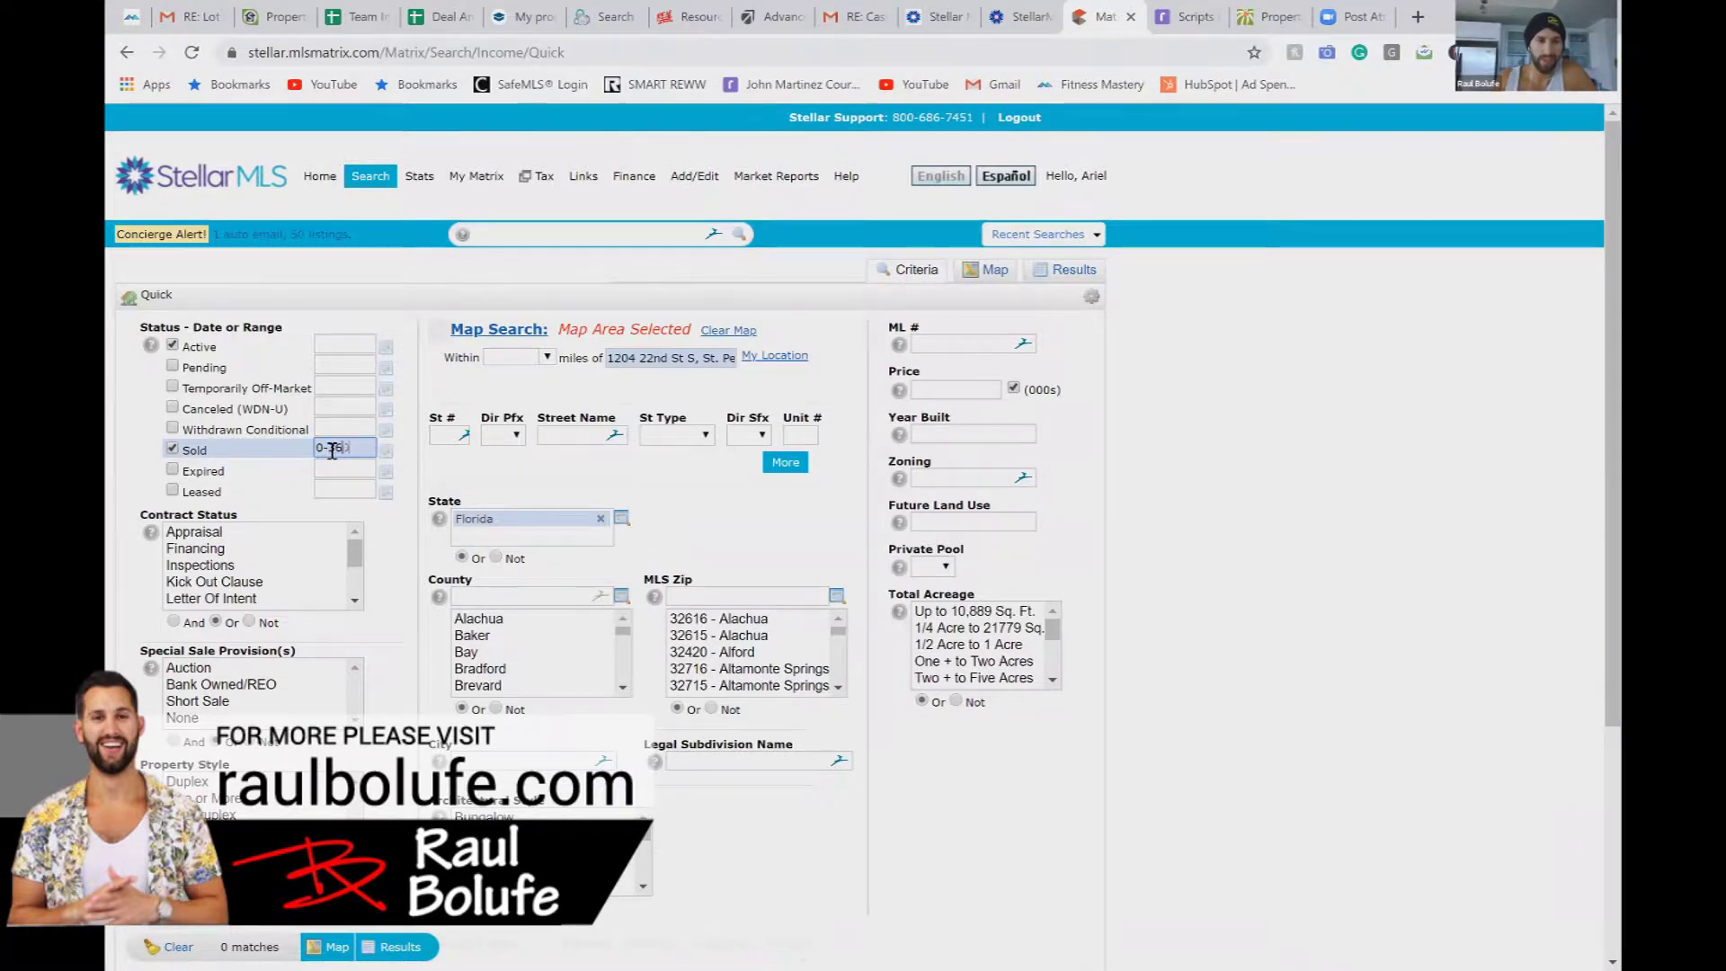
pyautogui.click(401, 545)
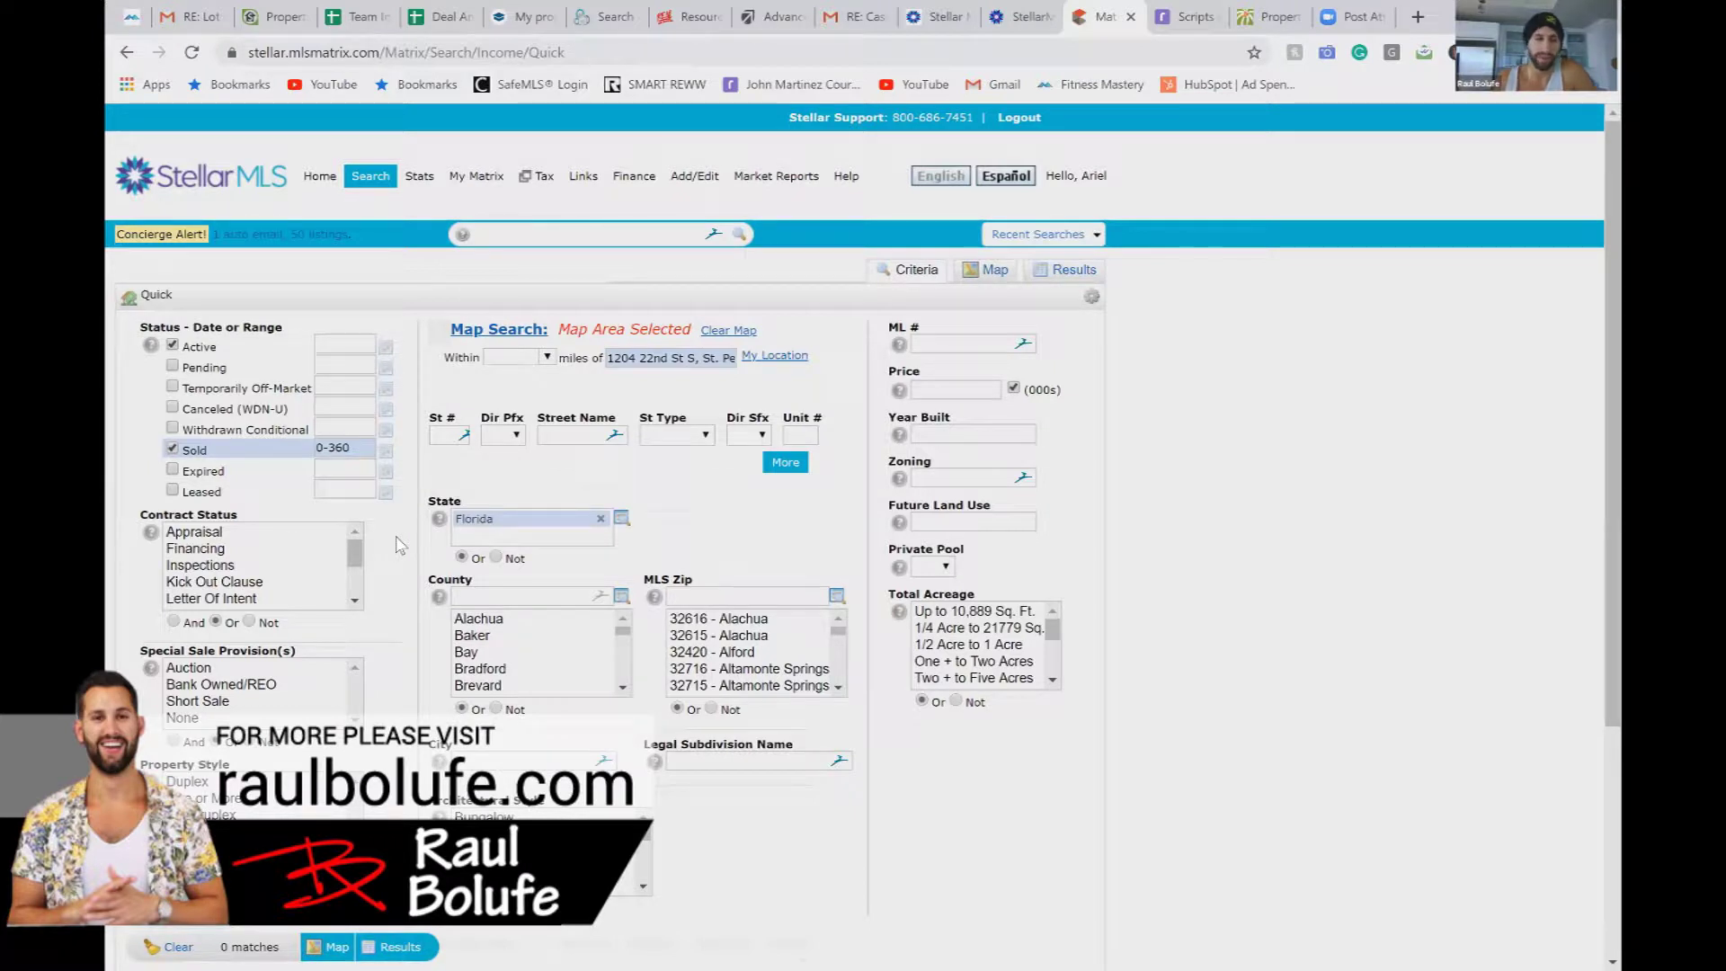
# Step: Widen the sold range to 0-500 days and run the search, which finds no listings
pyautogui.scroll(-4, 396, 600)
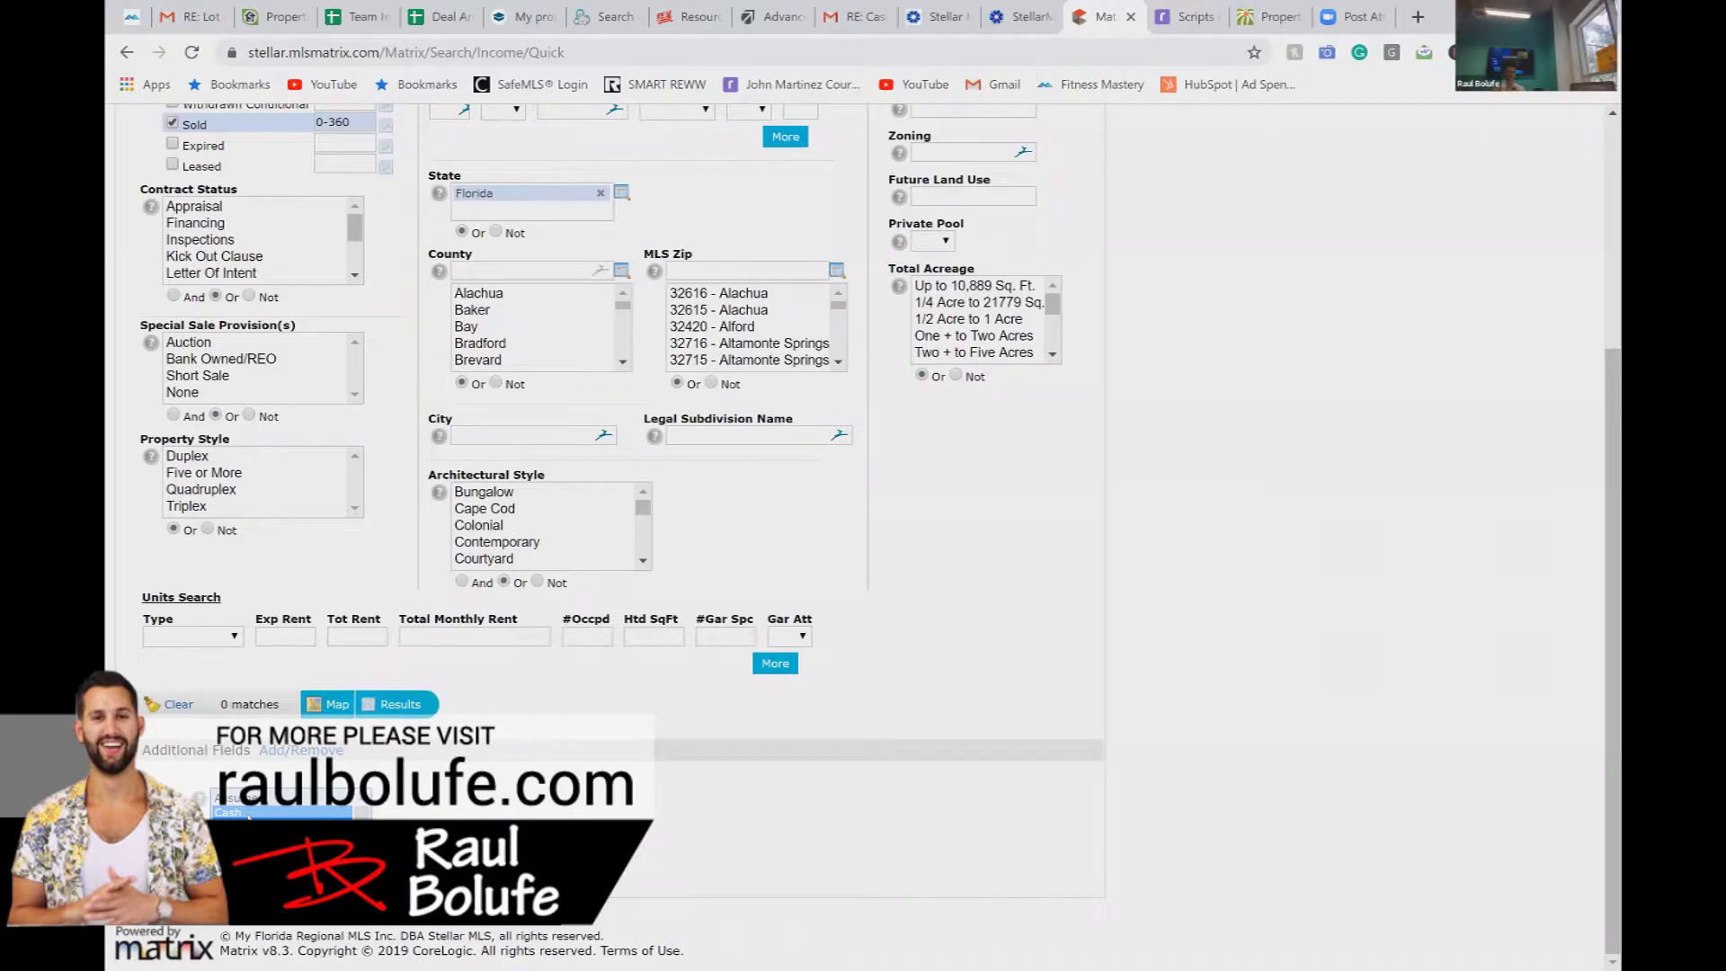
pyautogui.scroll(4, 350, 450)
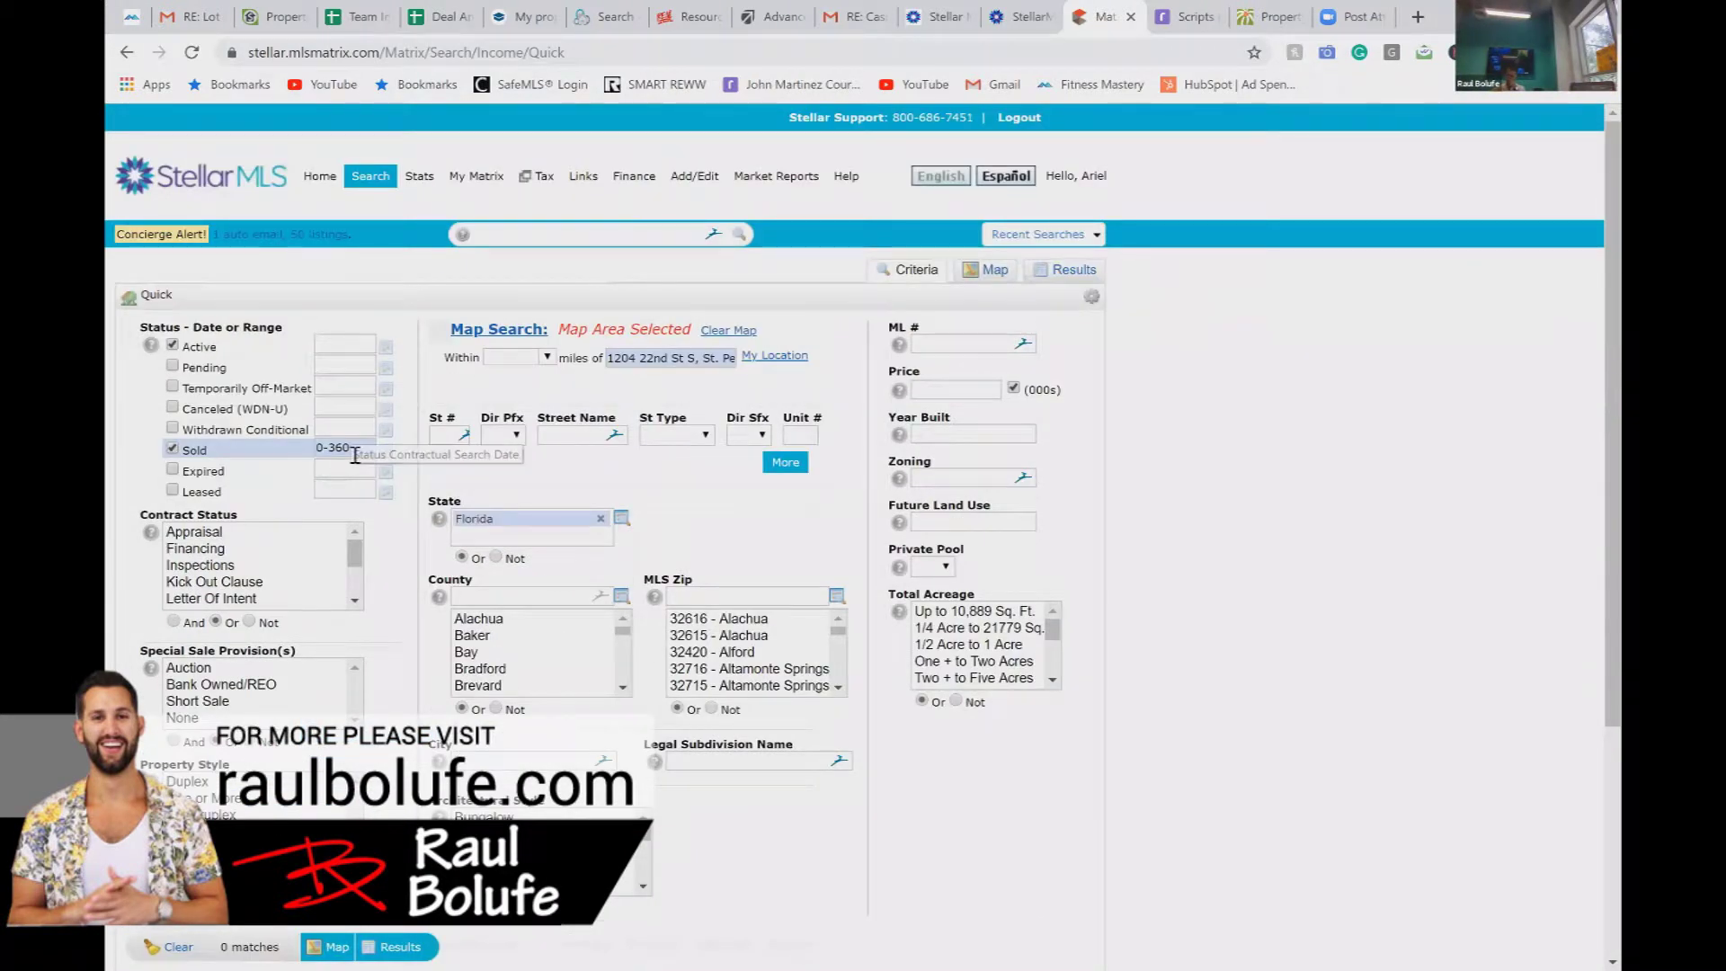
pyautogui.moveTo(350, 449); pyautogui.dragTo(331, 450)
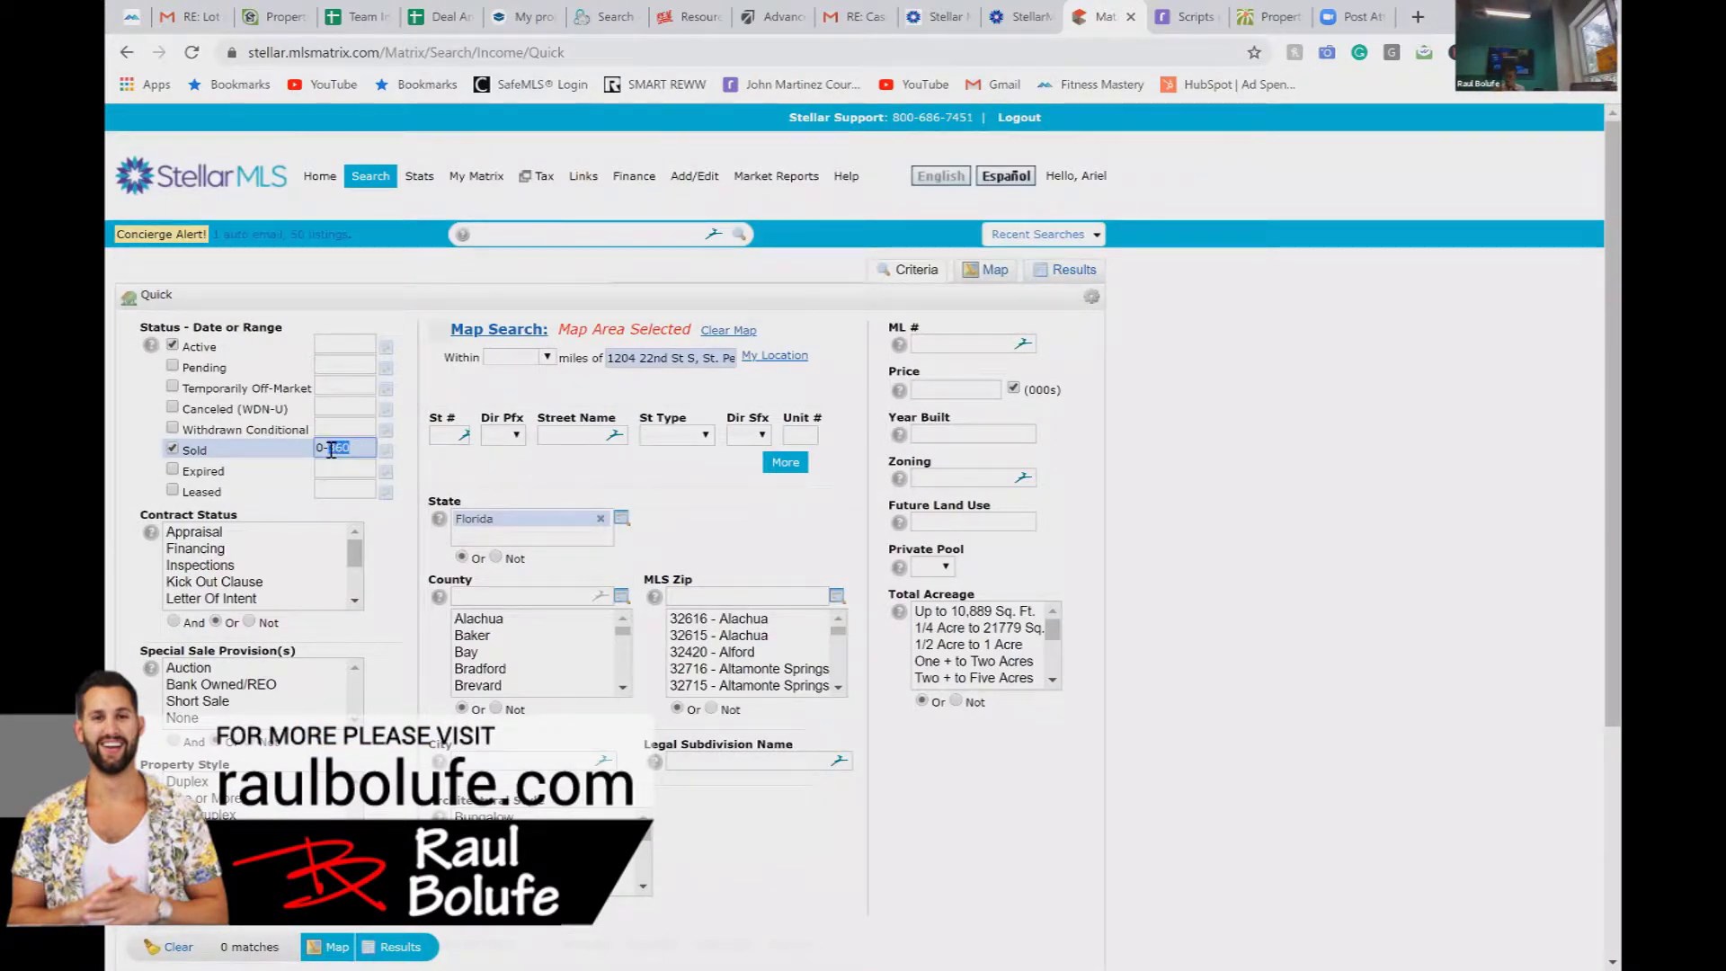
pyautogui.click(402, 564)
pyautogui.scroll(-1, 402, 564)
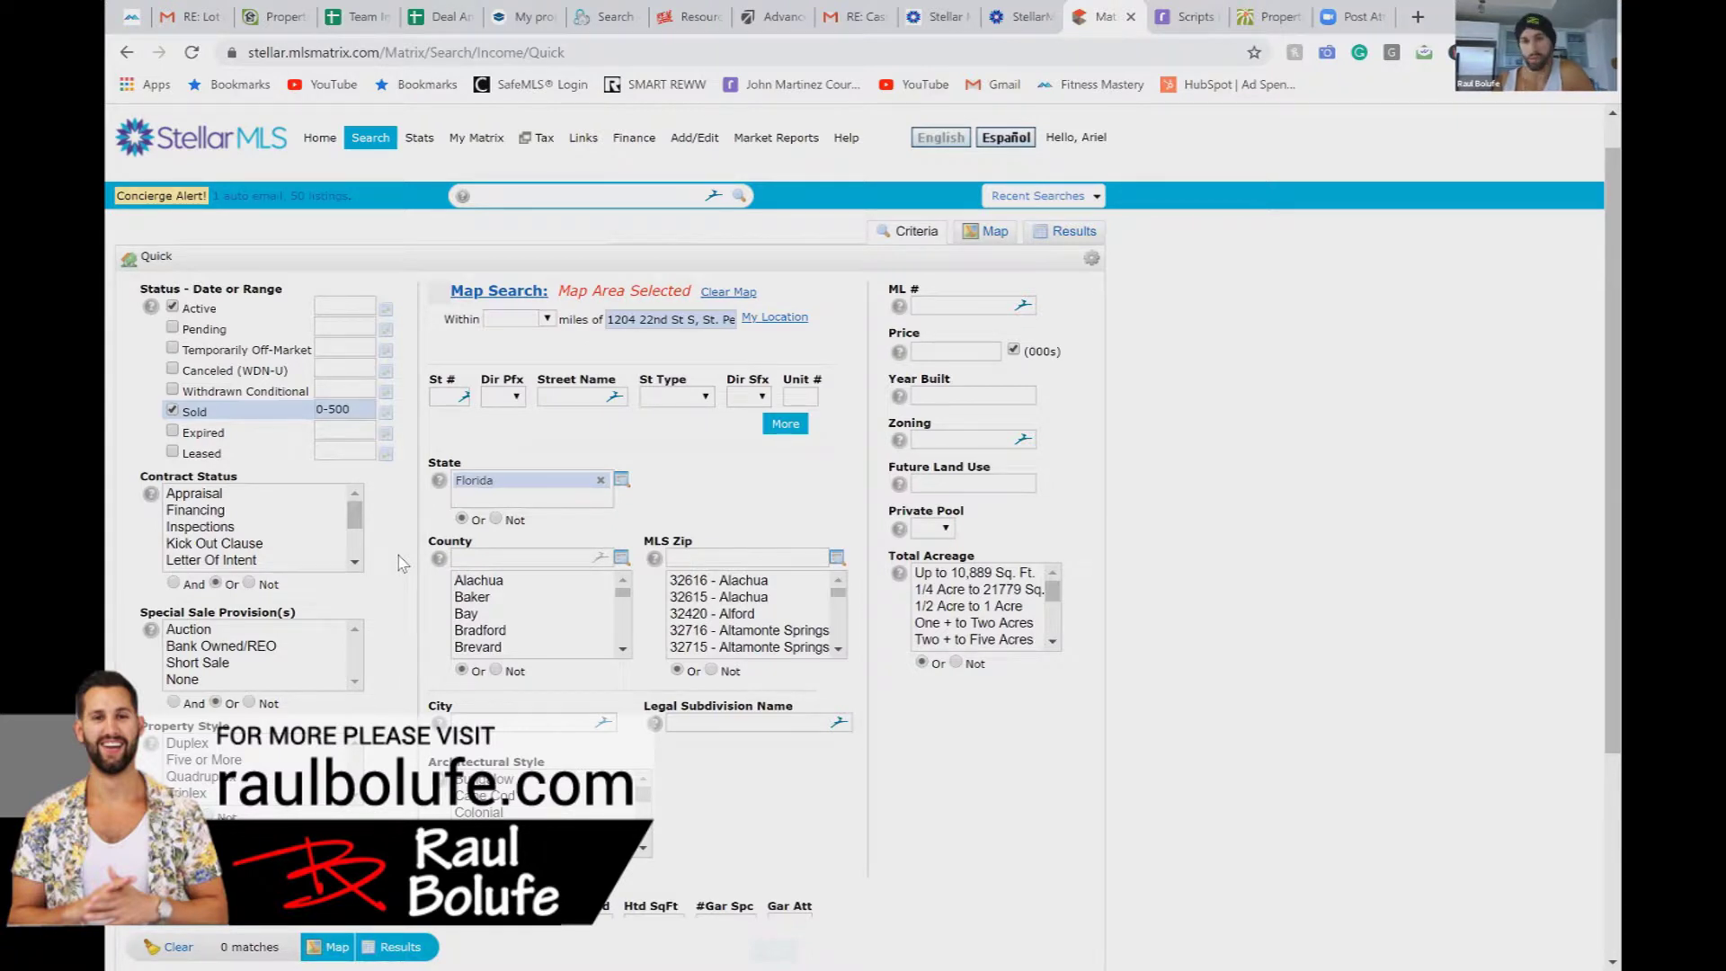
pyautogui.scroll(-3, 400, 557)
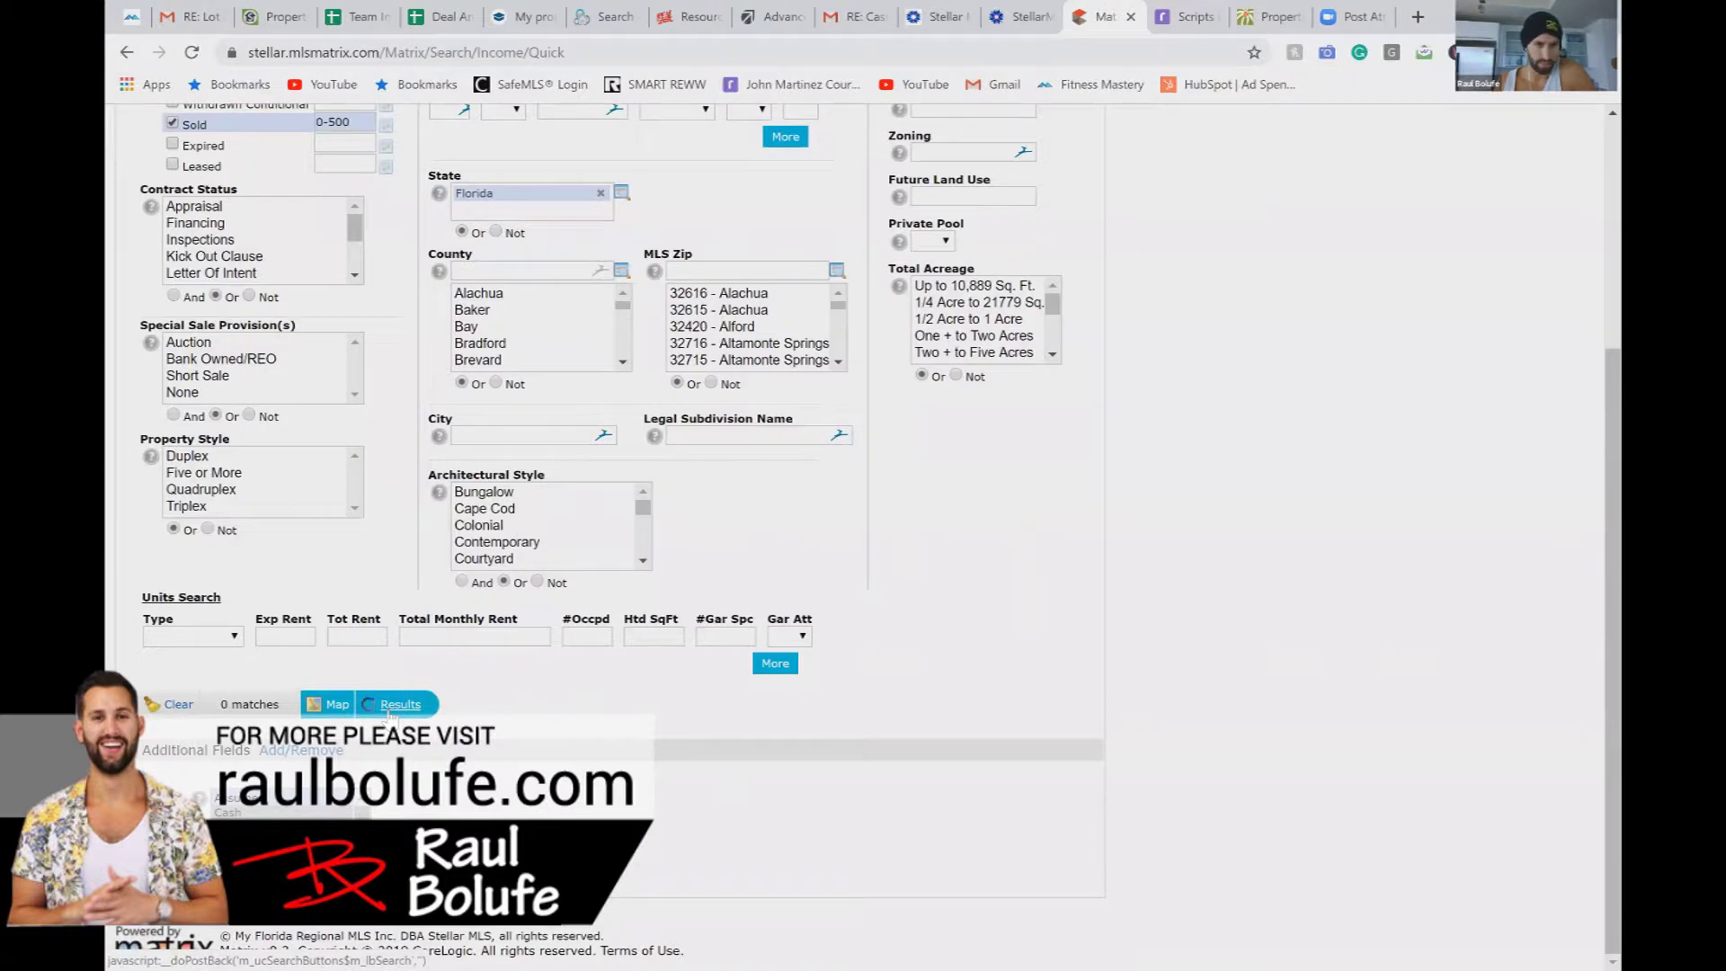
pyautogui.click(390, 705)
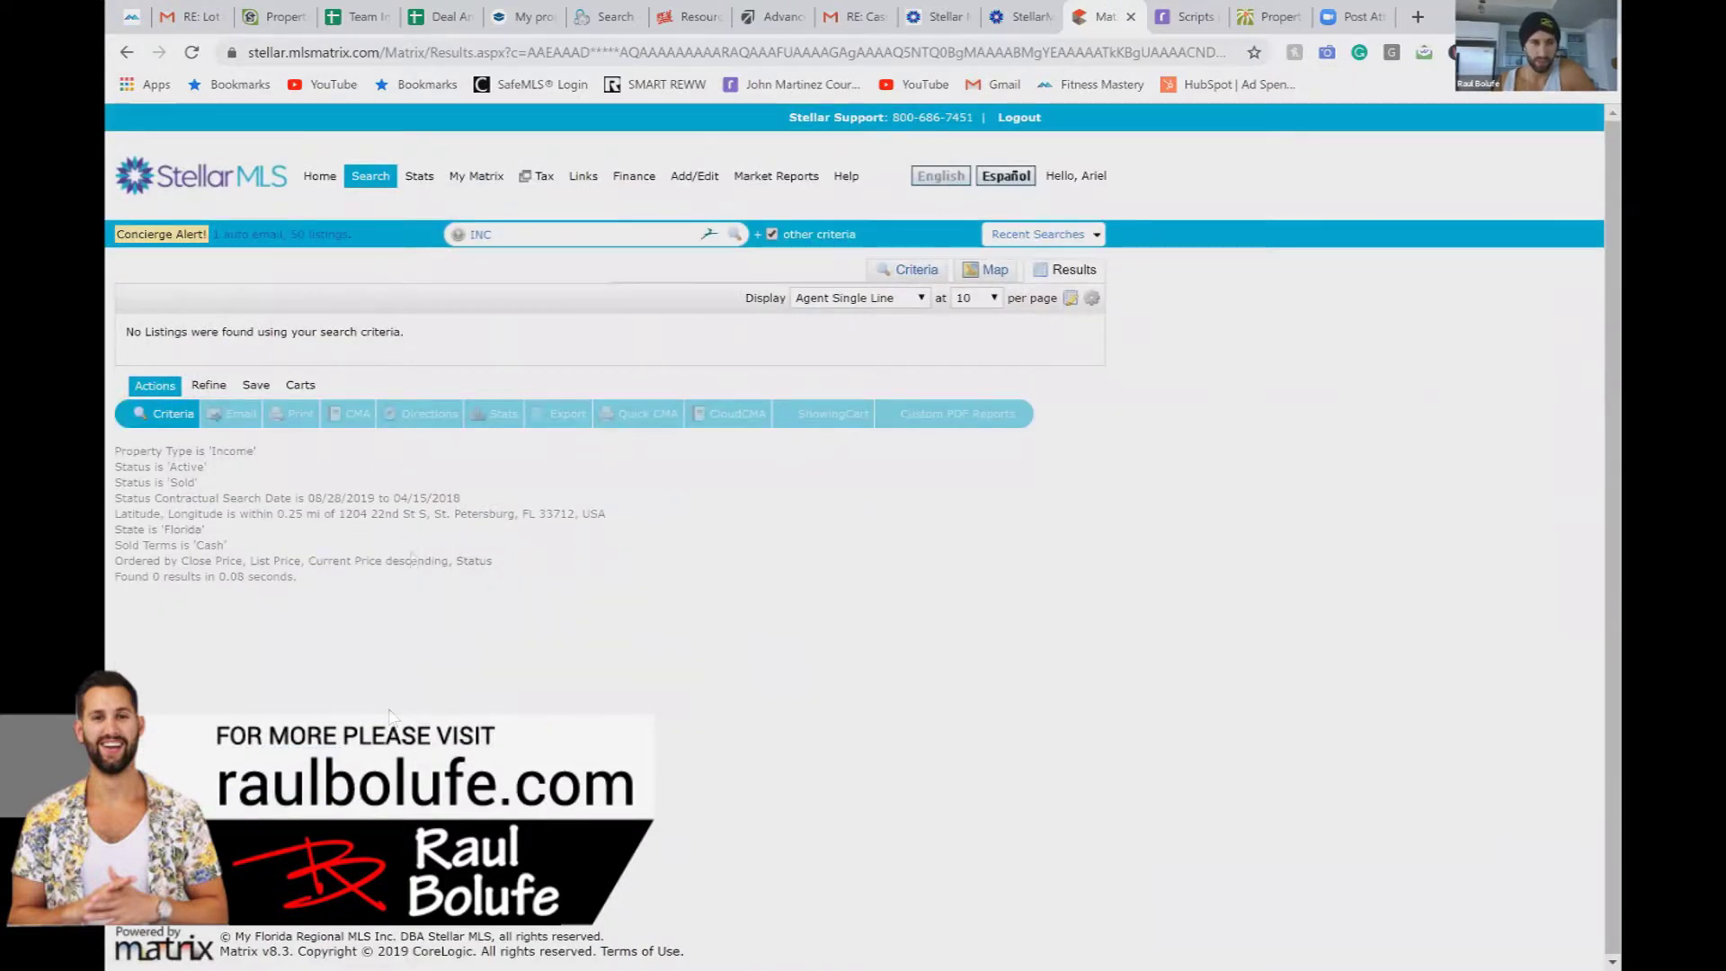
pyautogui.click(599, 27)
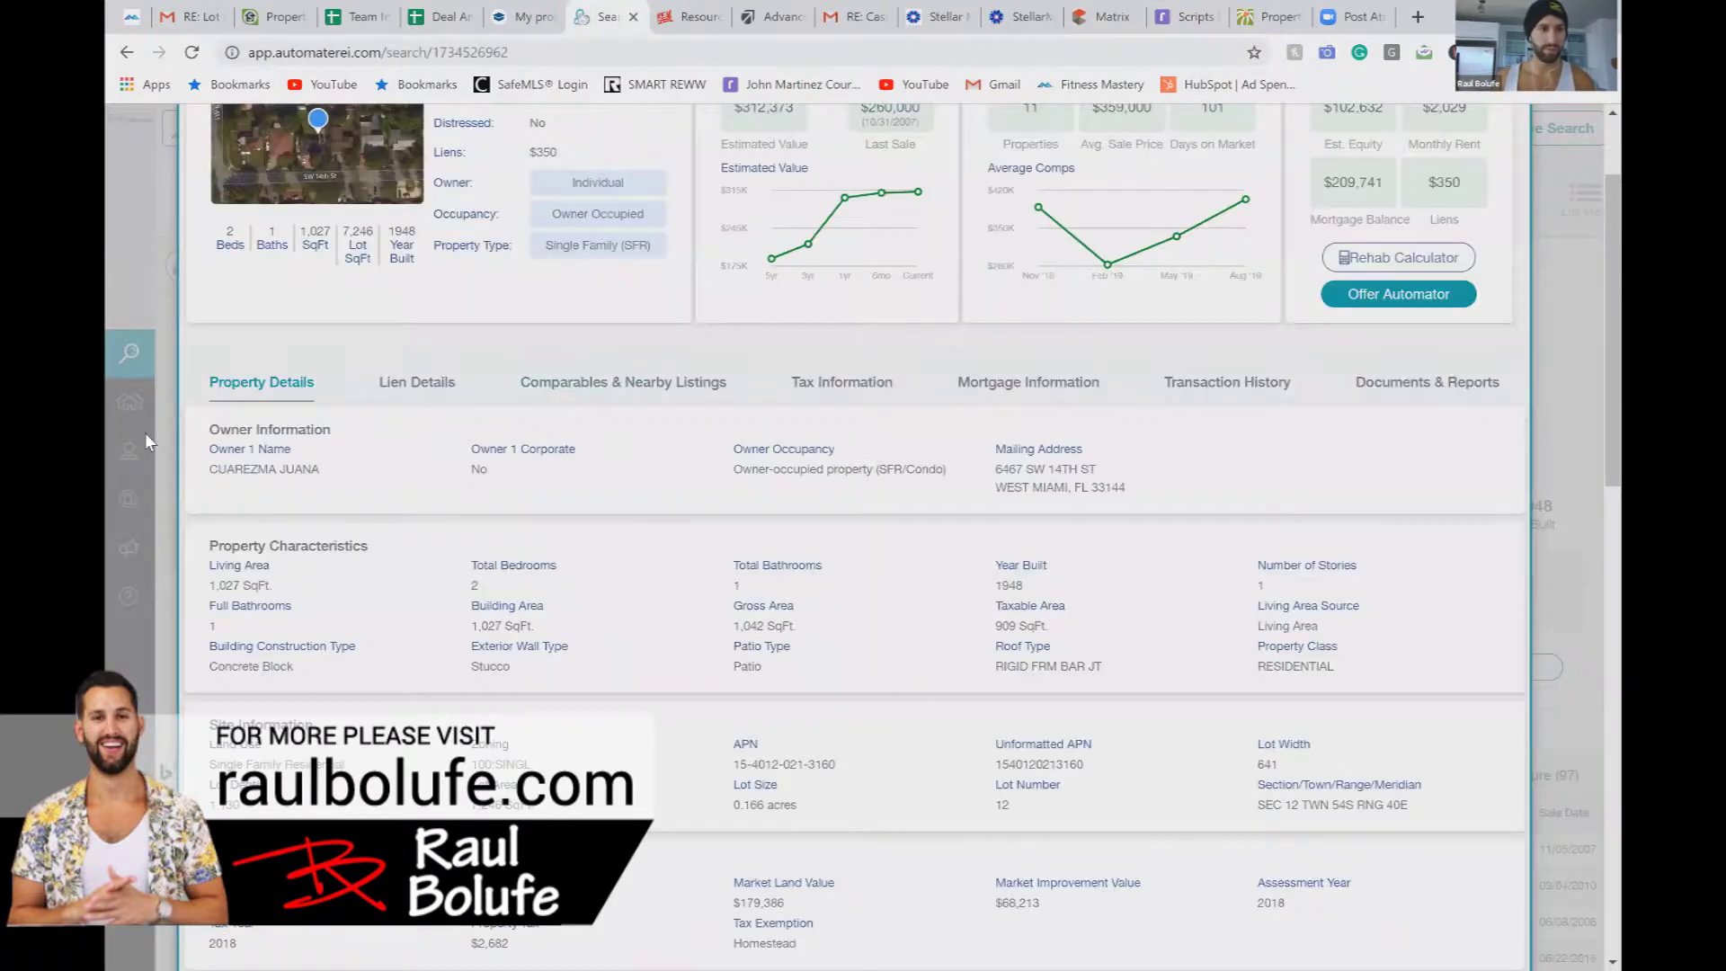
pyautogui.click(397, 129)
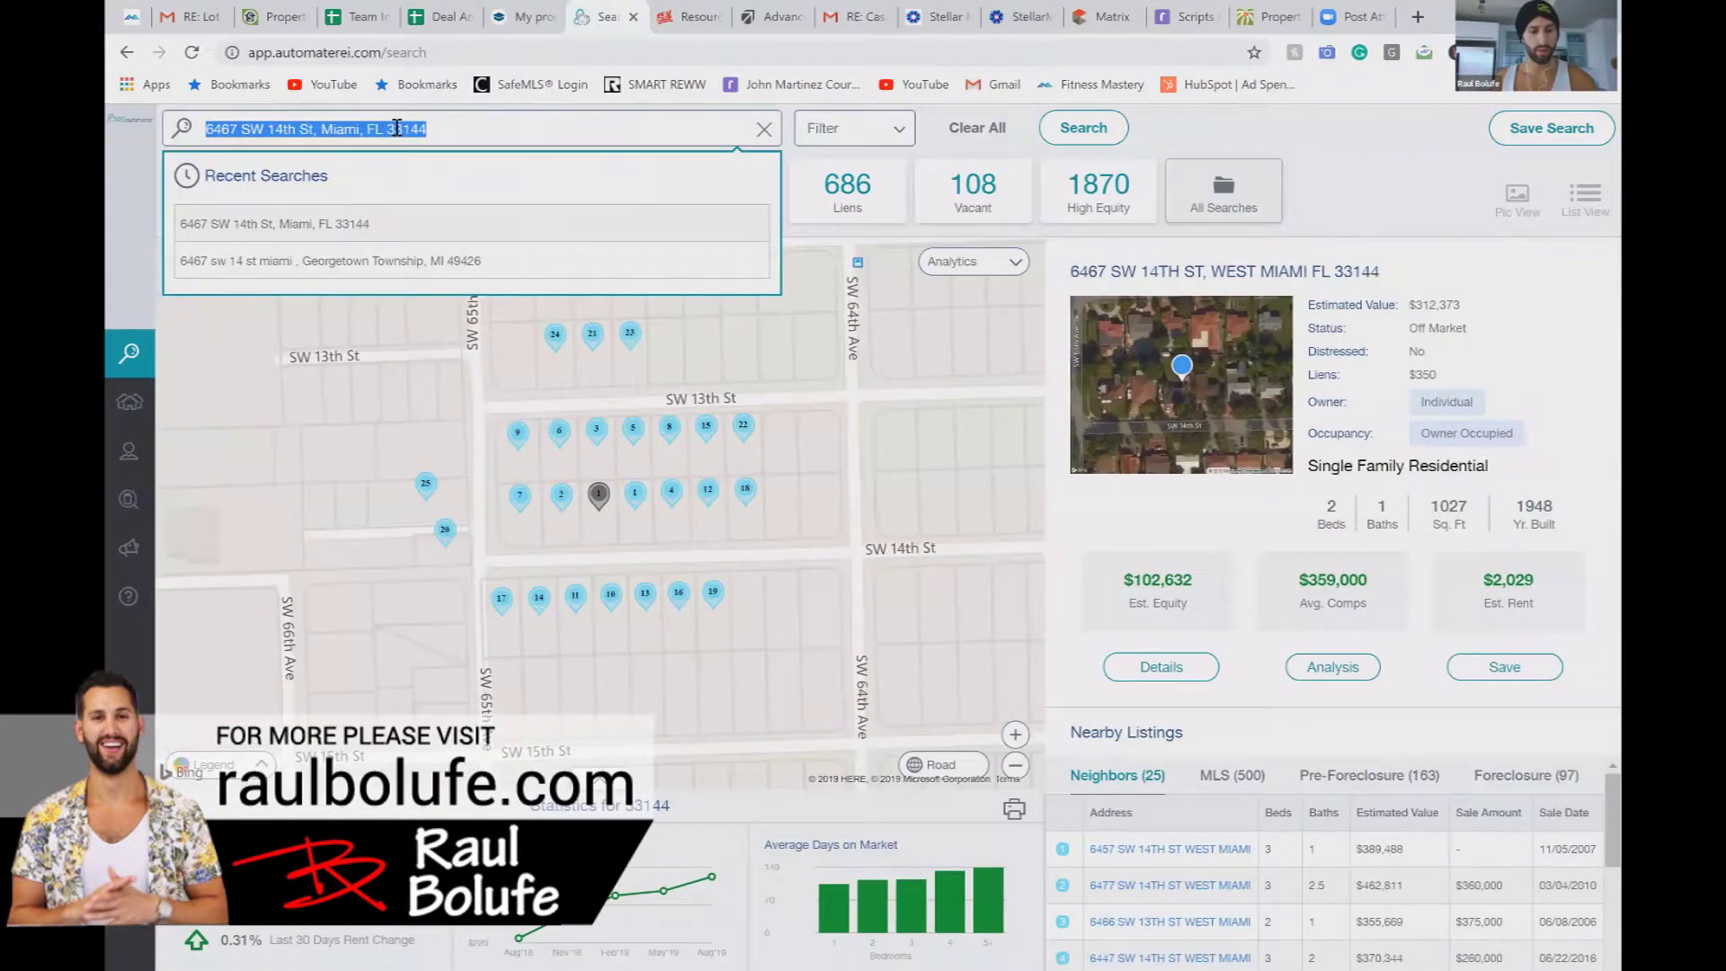
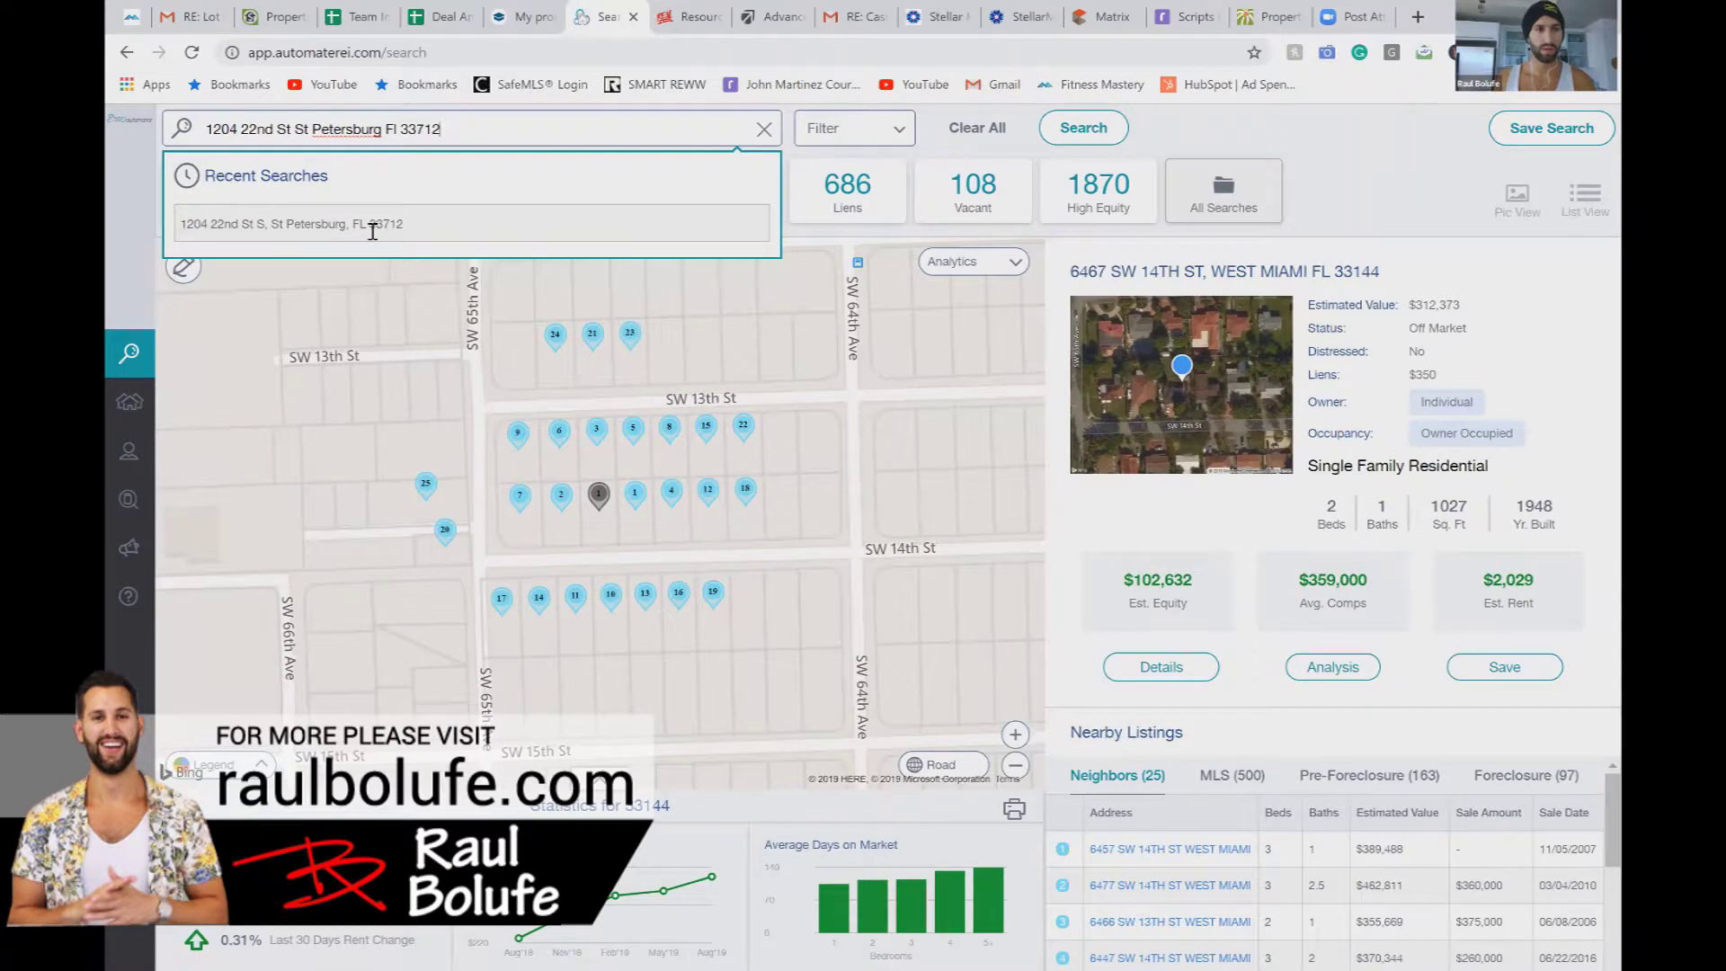
pyautogui.click(372, 224)
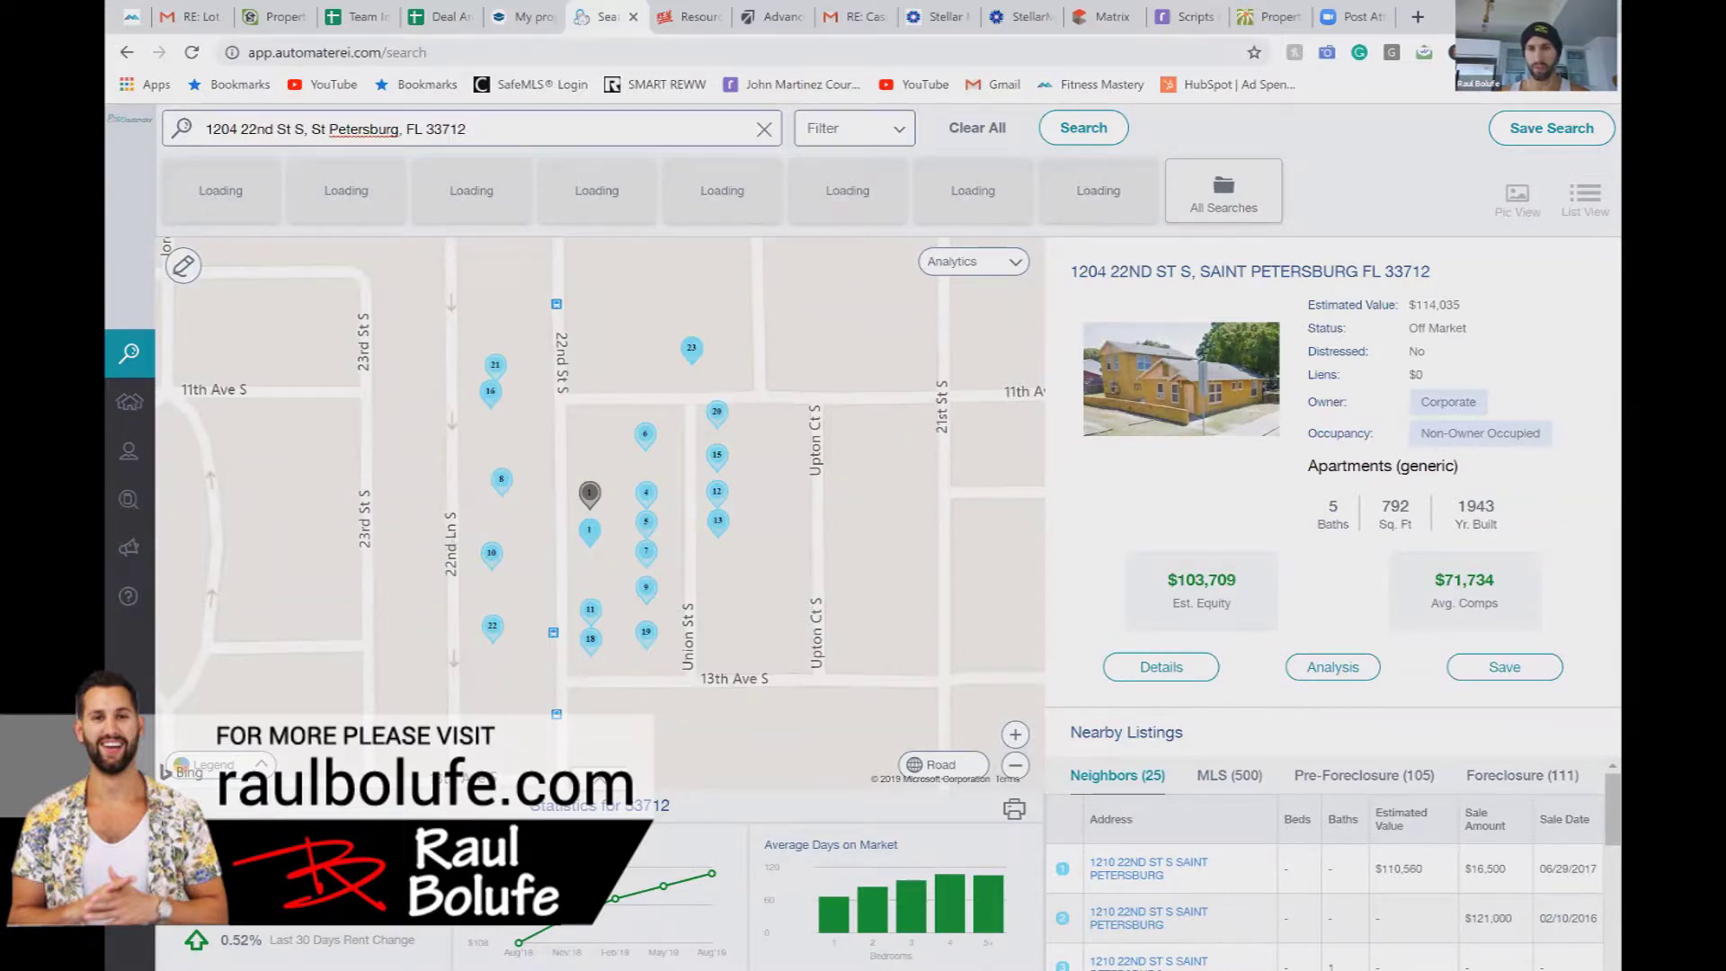
pyautogui.click(1181, 669)
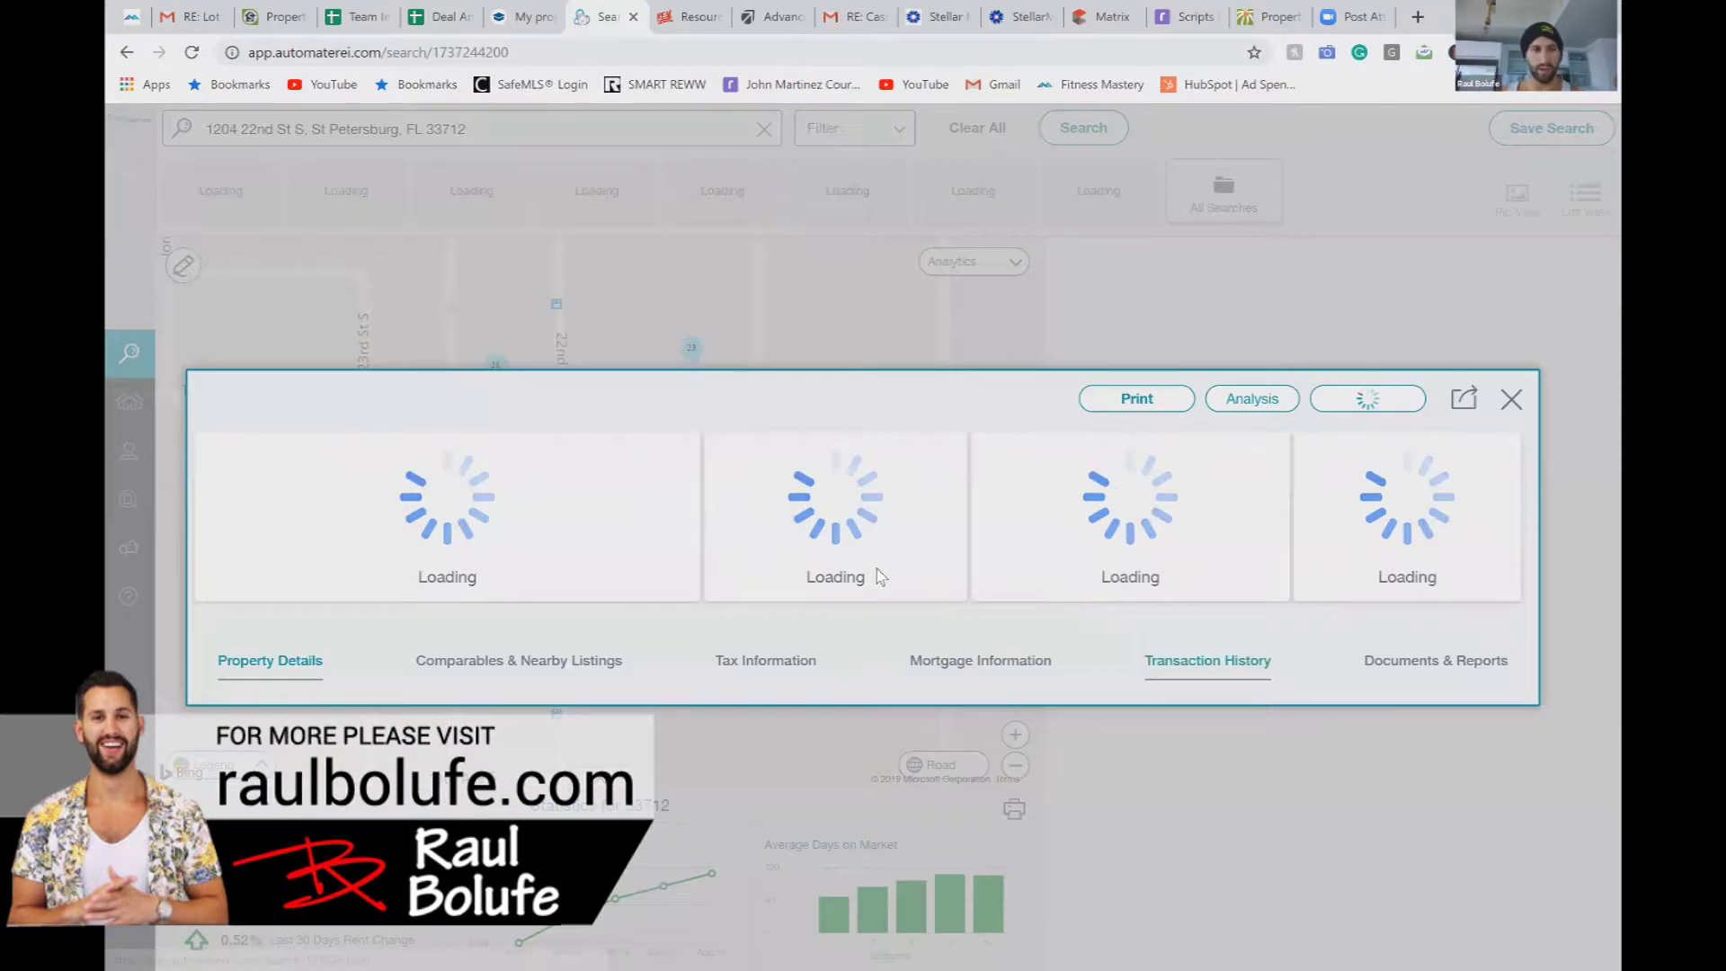
pyautogui.click(364, 307)
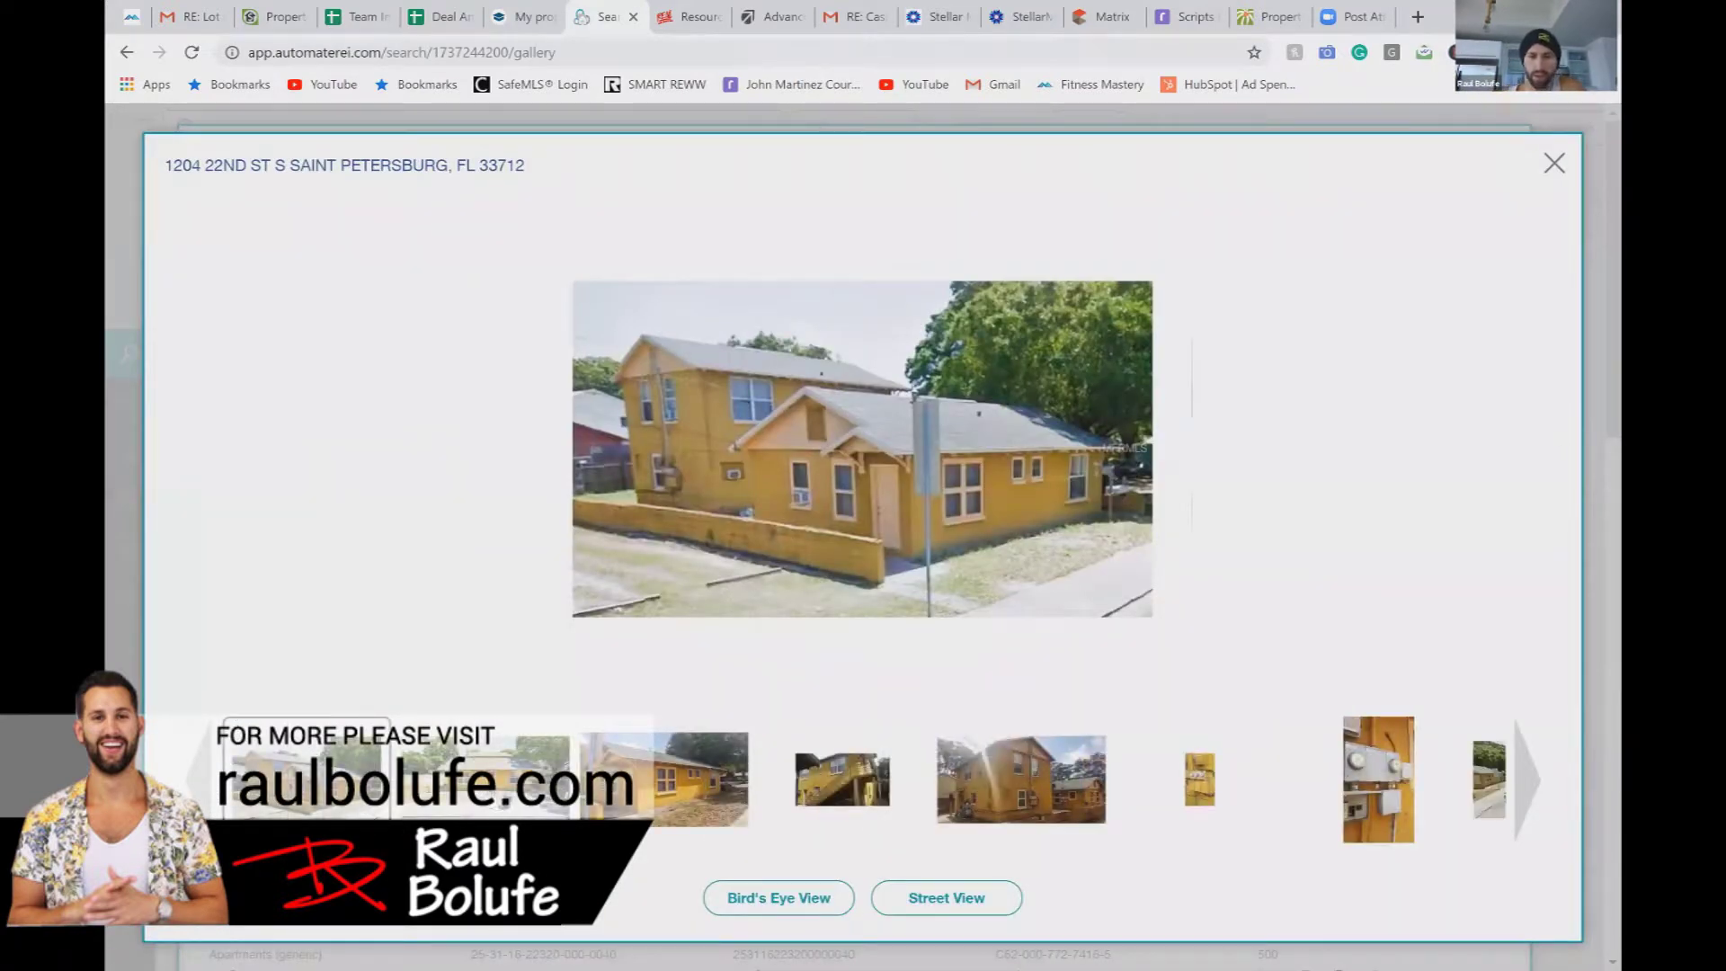
pyautogui.click(492, 803)
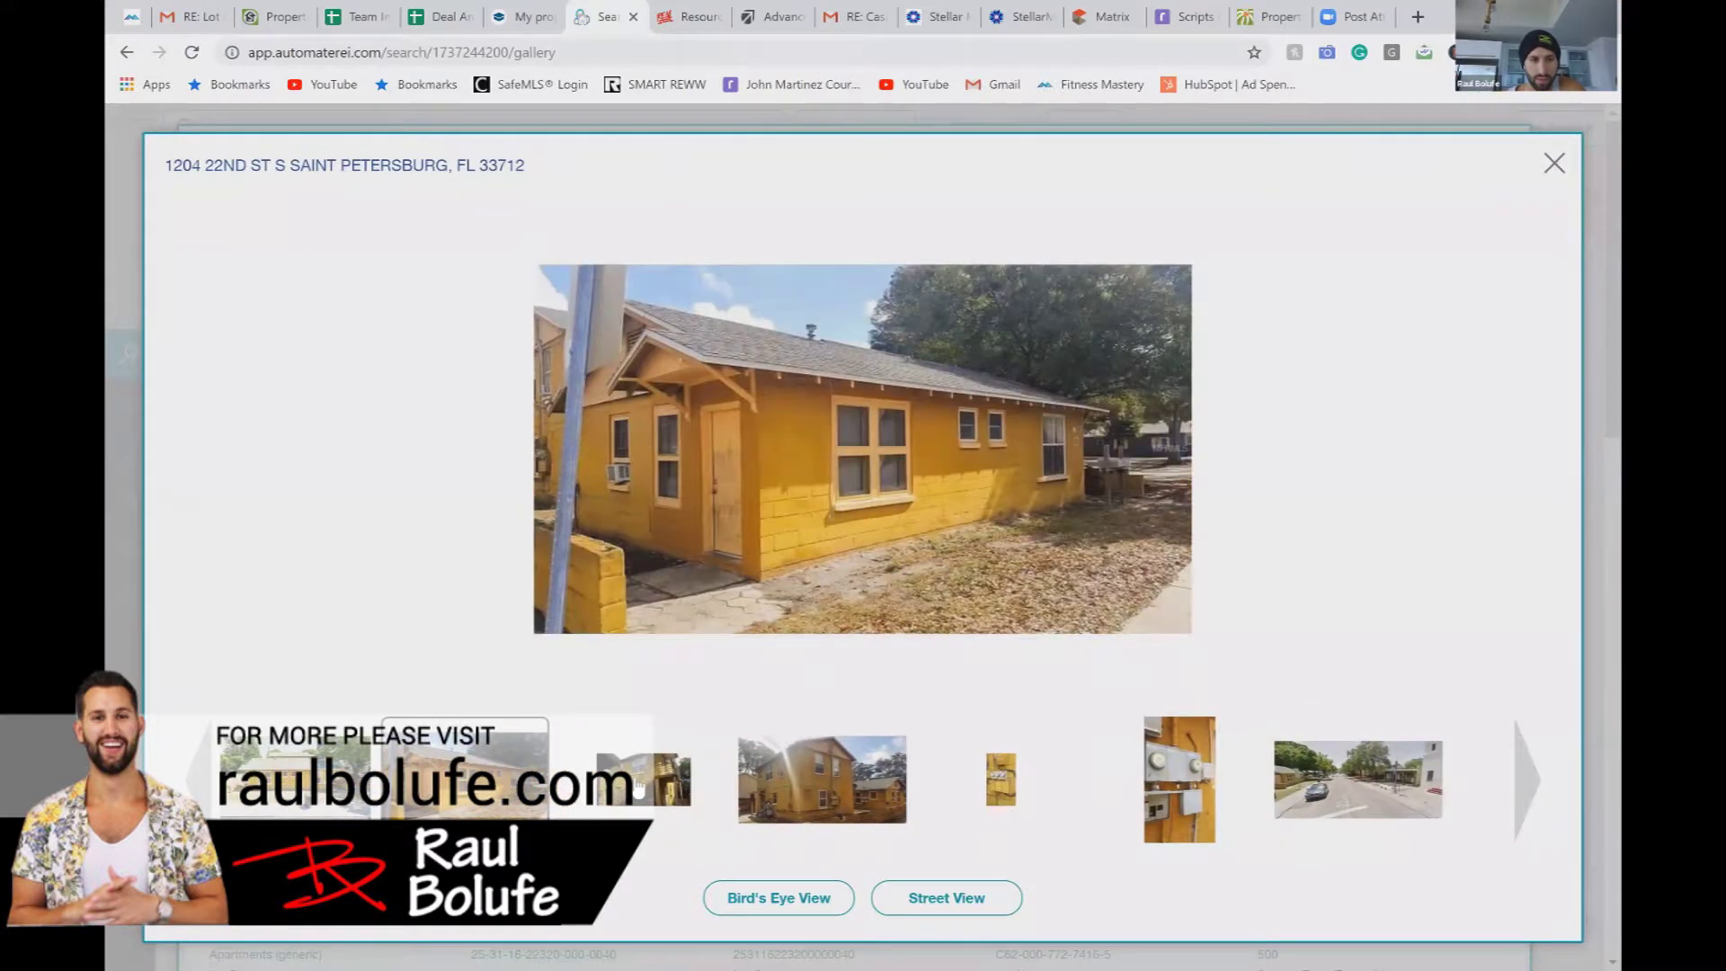
pyautogui.click(653, 793)
pyautogui.click(653, 793)
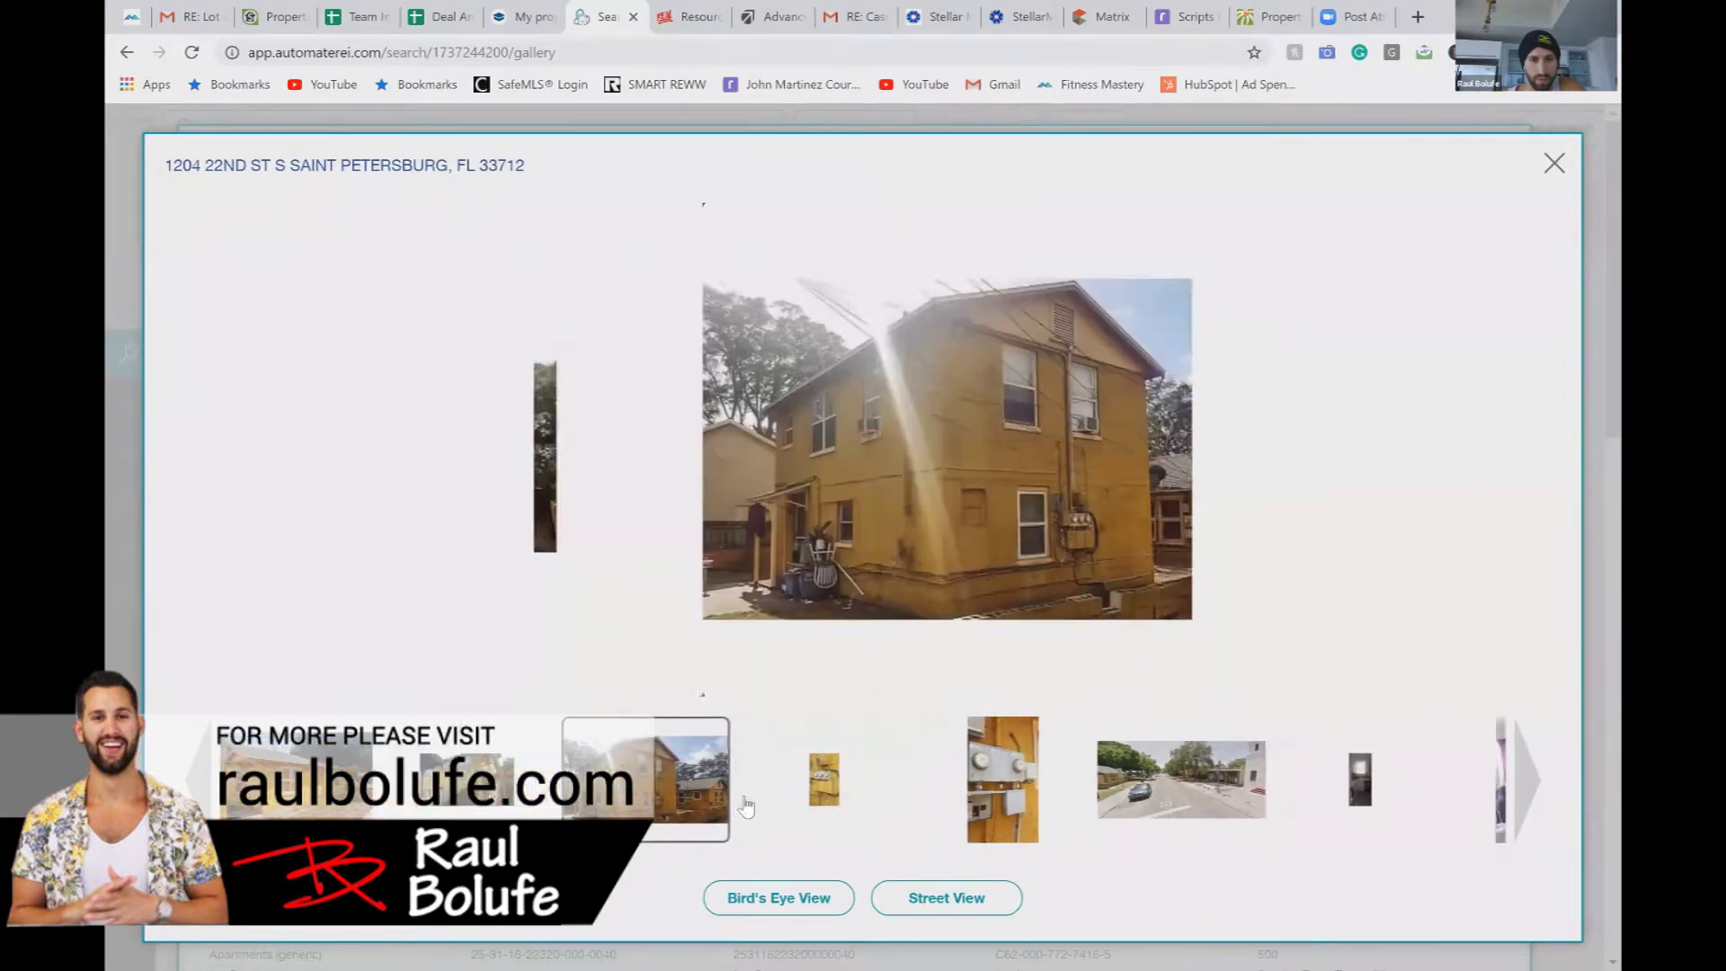
pyautogui.click(858, 807)
pyautogui.click(899, 812)
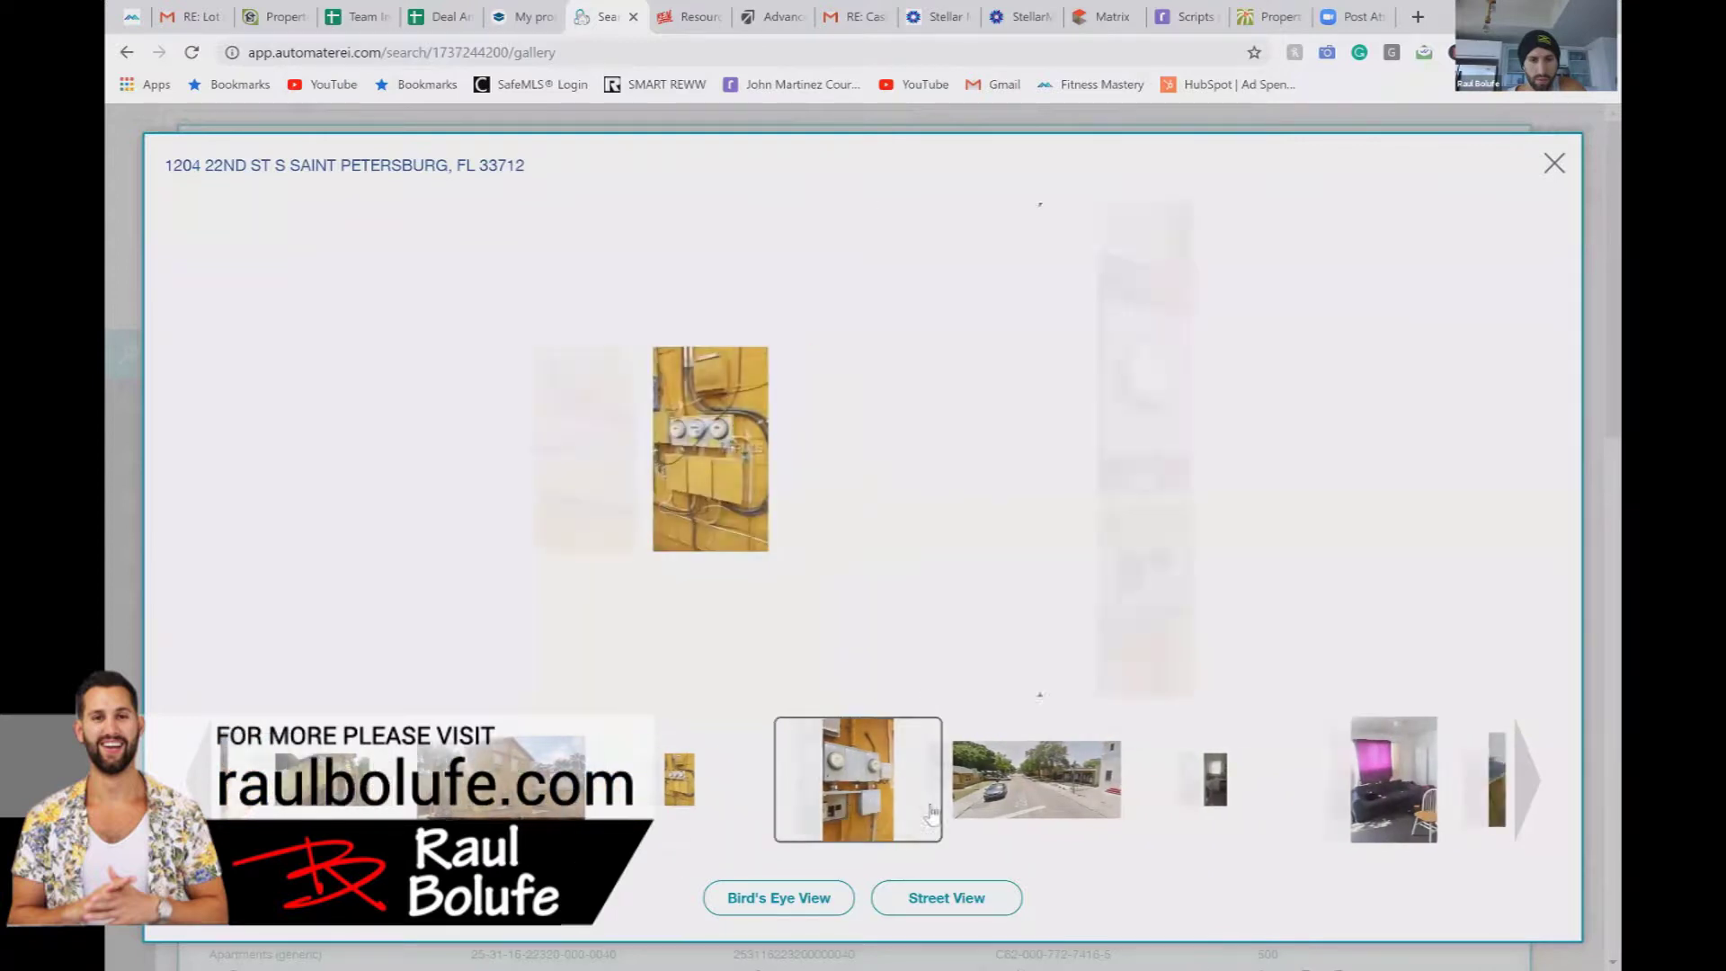
pyautogui.click(939, 818)
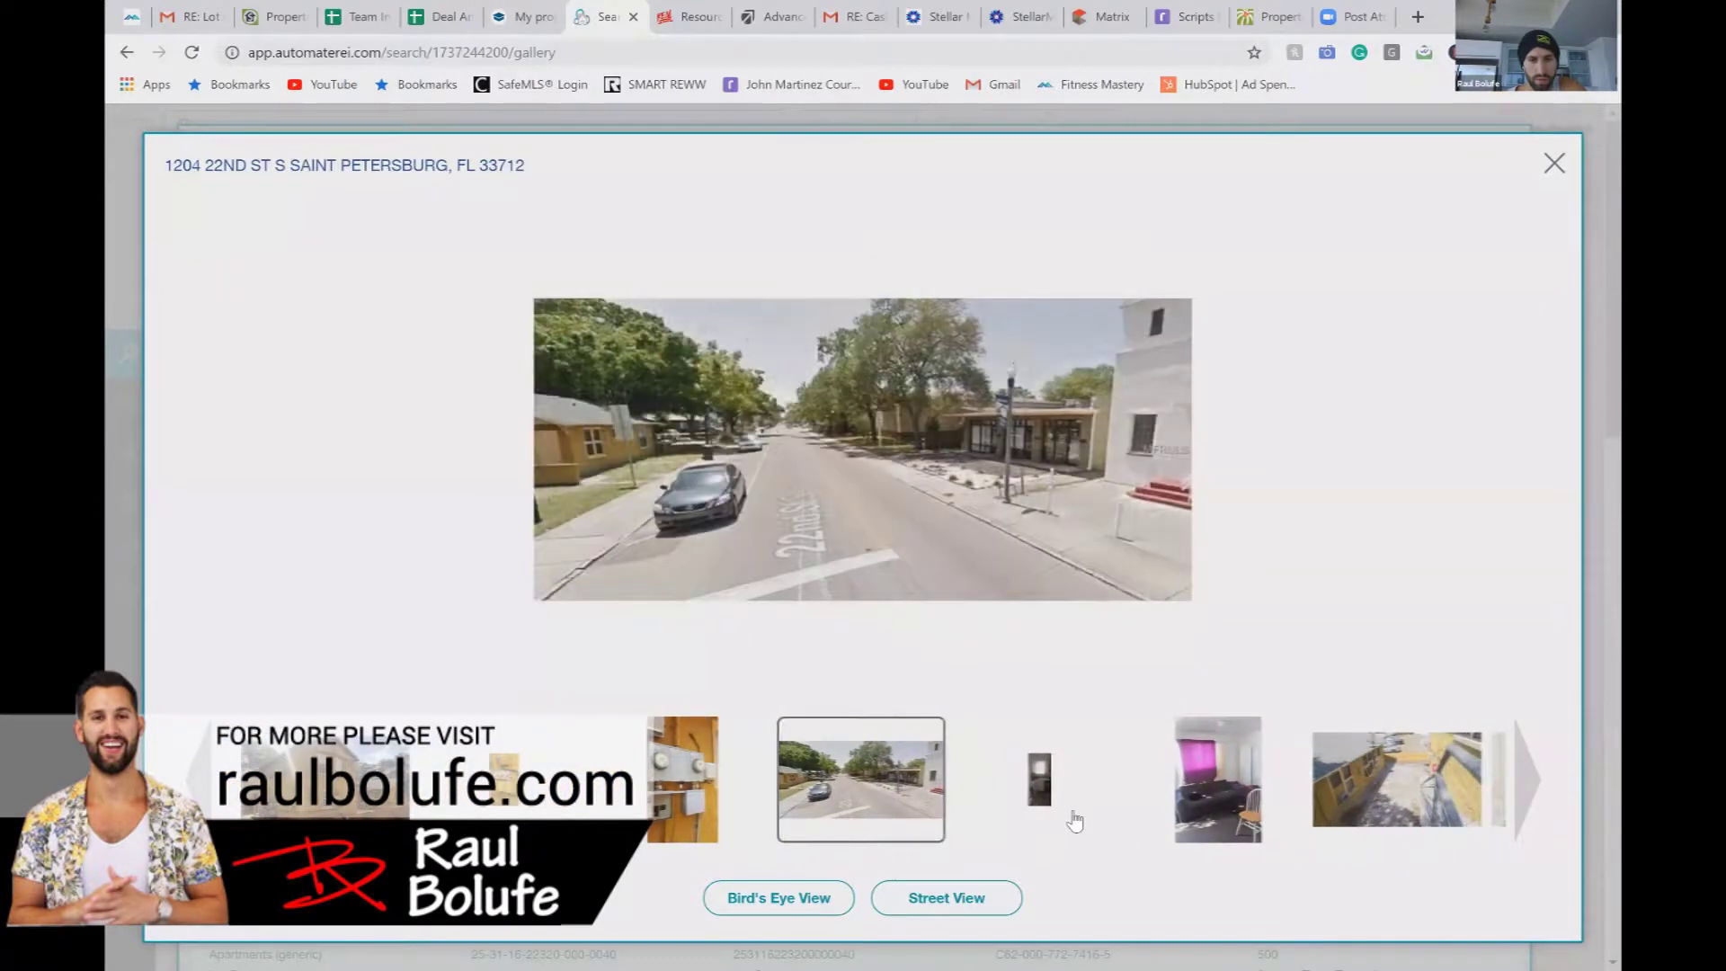
# Step: Browse the living room, kitchen and roof photos, then close the gallery
pyautogui.click(1078, 818)
pyautogui.click(1094, 826)
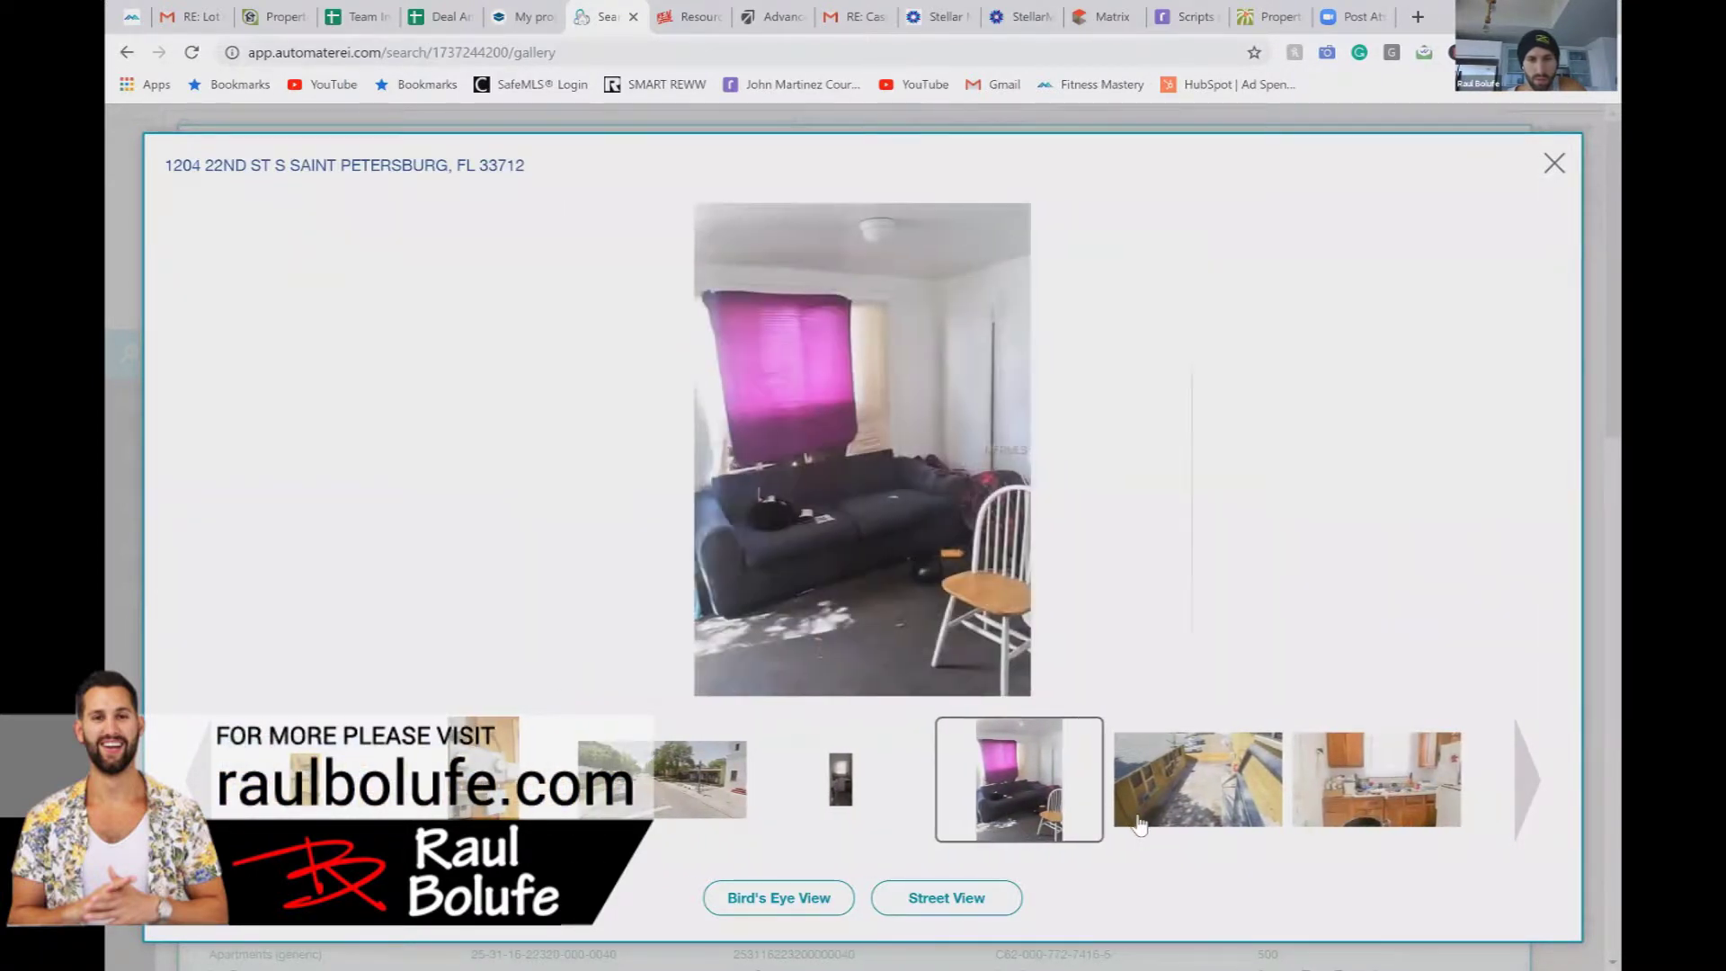
pyautogui.click(1140, 824)
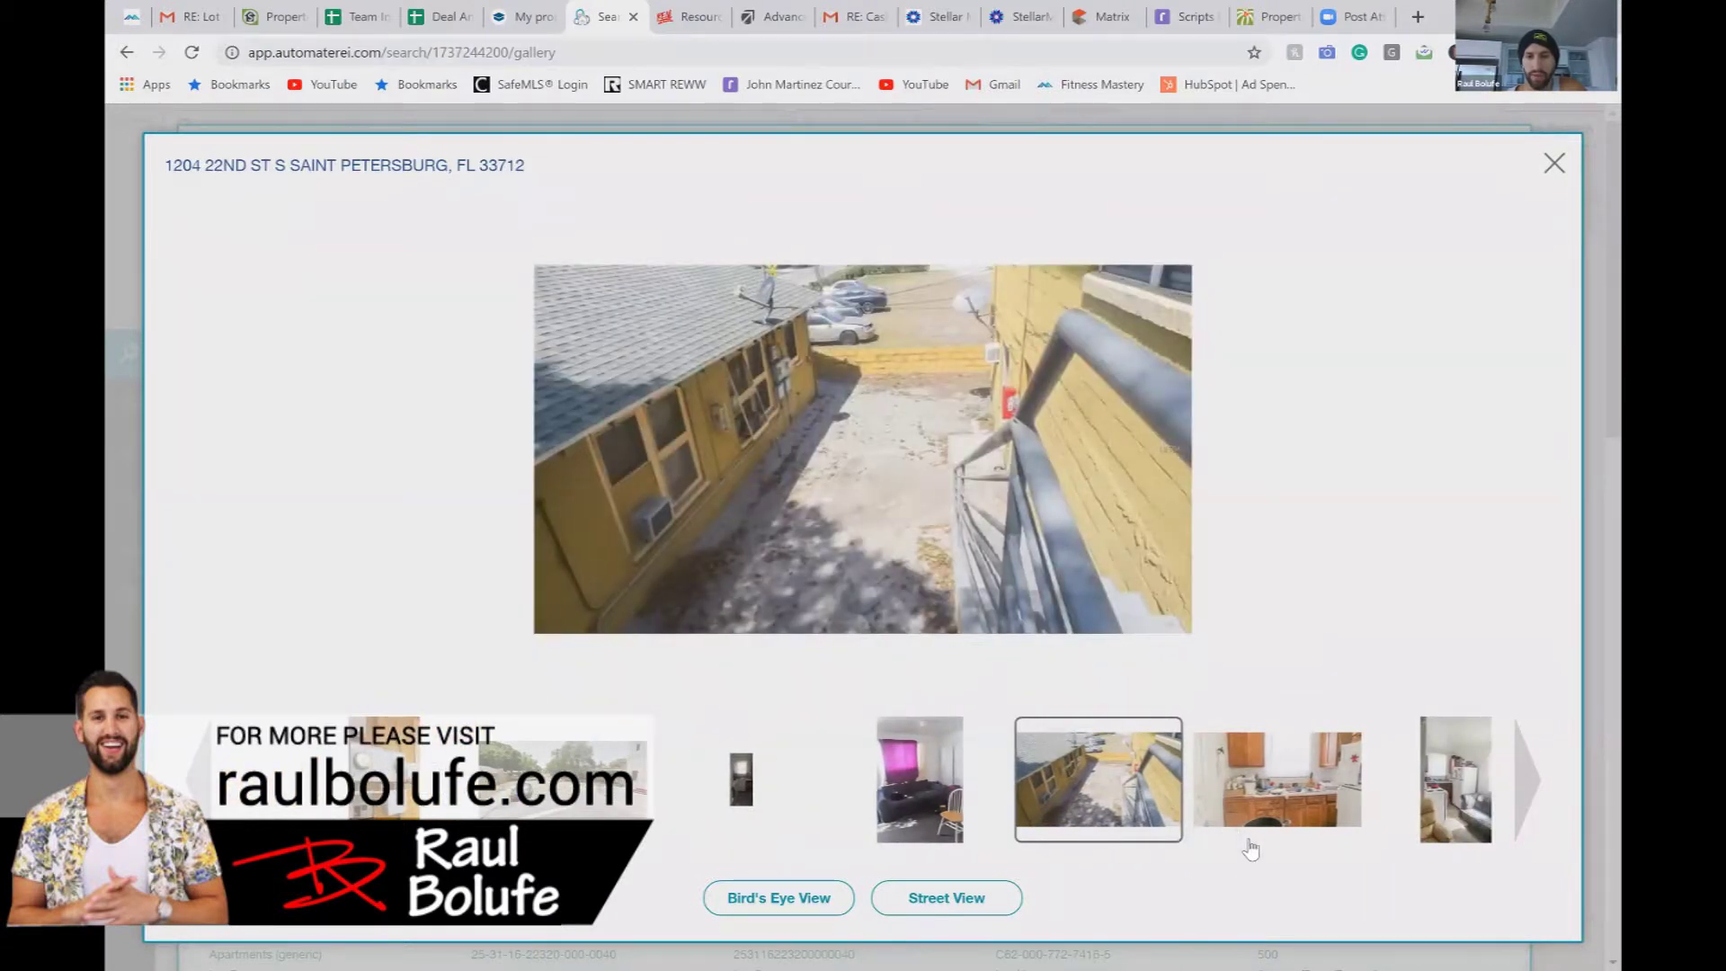
pyautogui.click(1249, 845)
pyautogui.click(1360, 845)
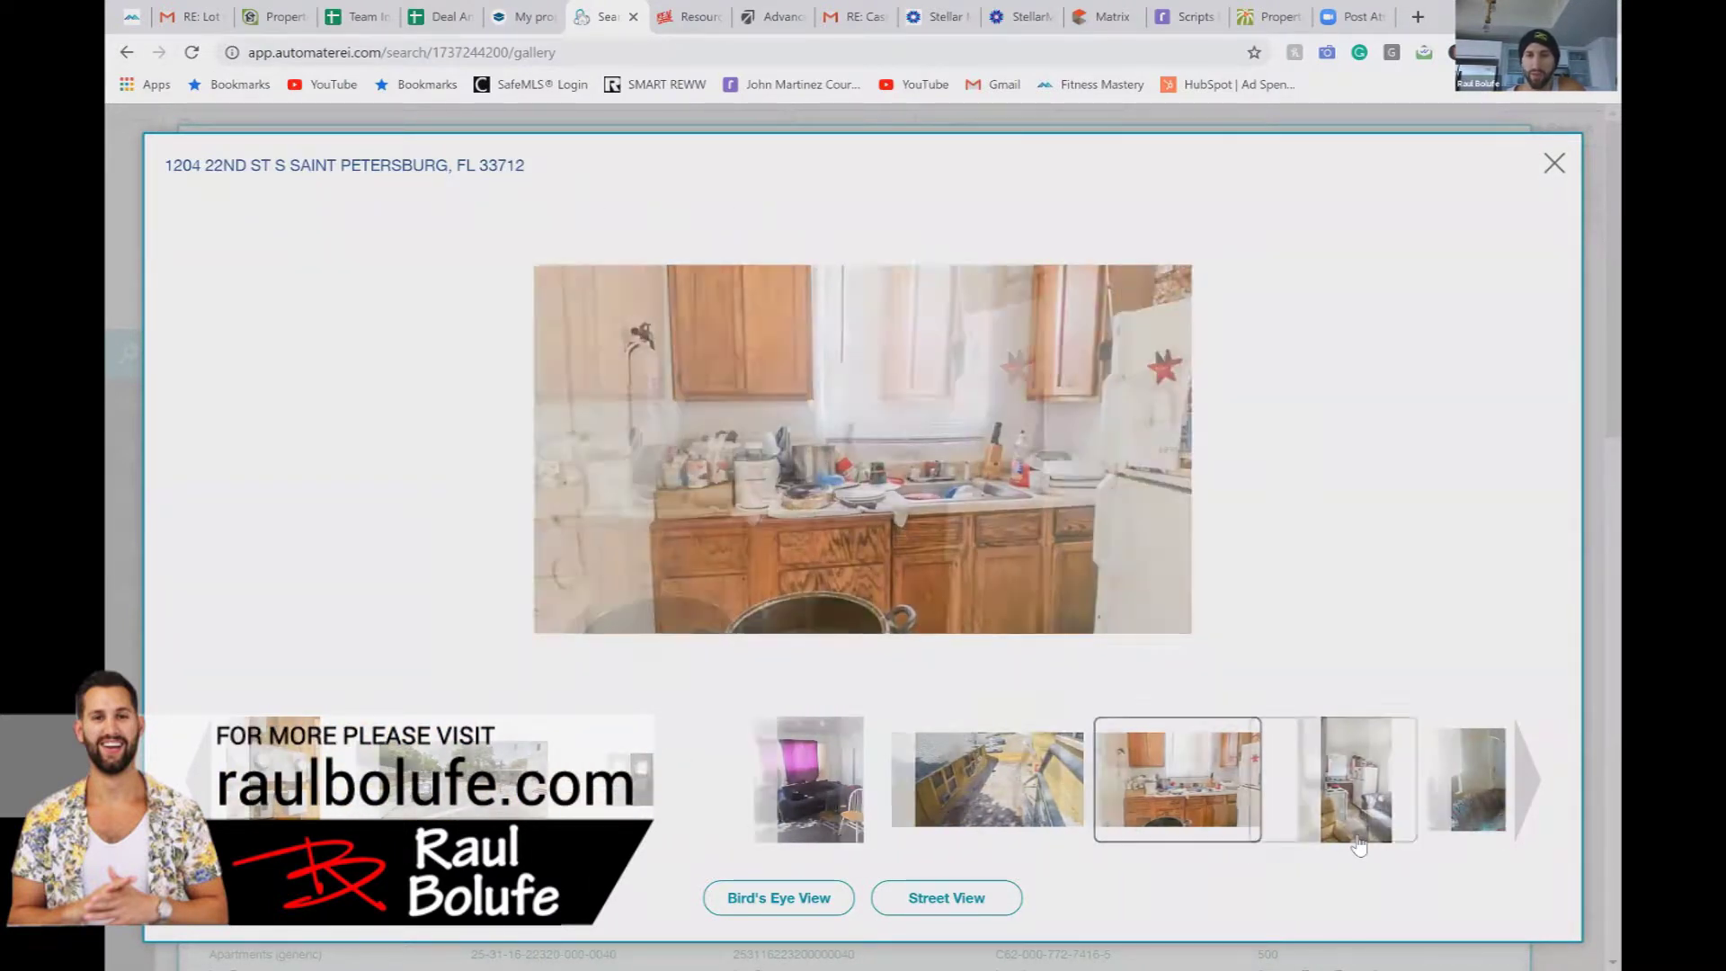
pyautogui.click(1438, 836)
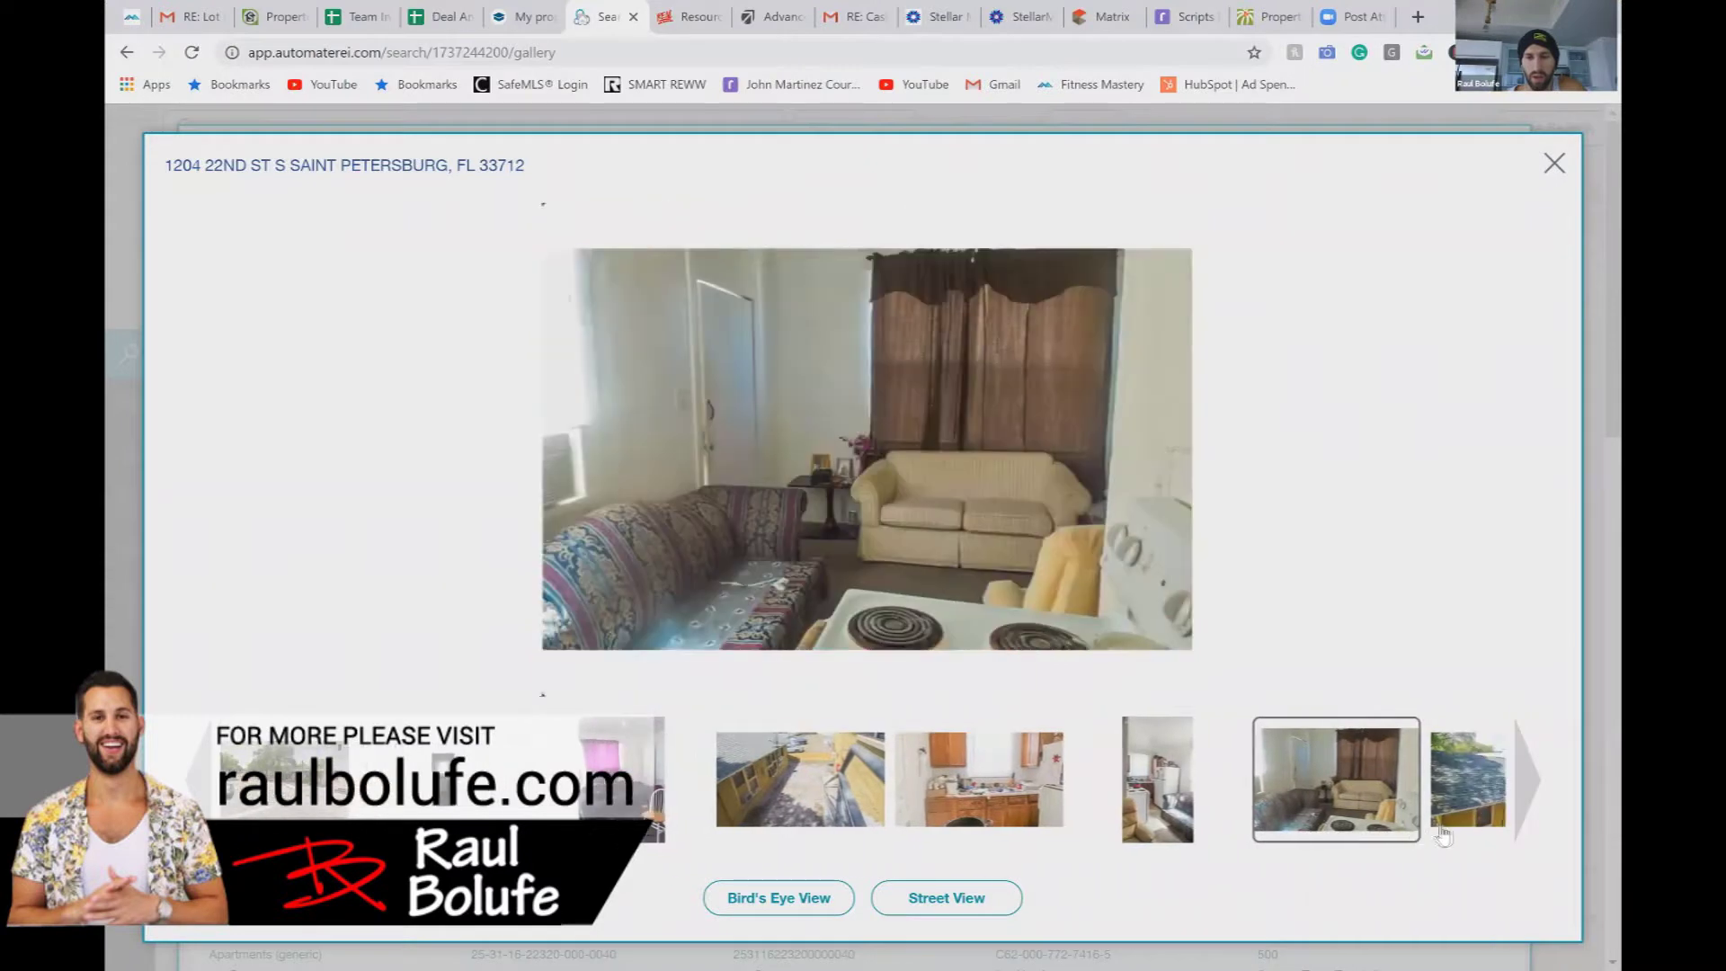
pyautogui.click(1443, 834)
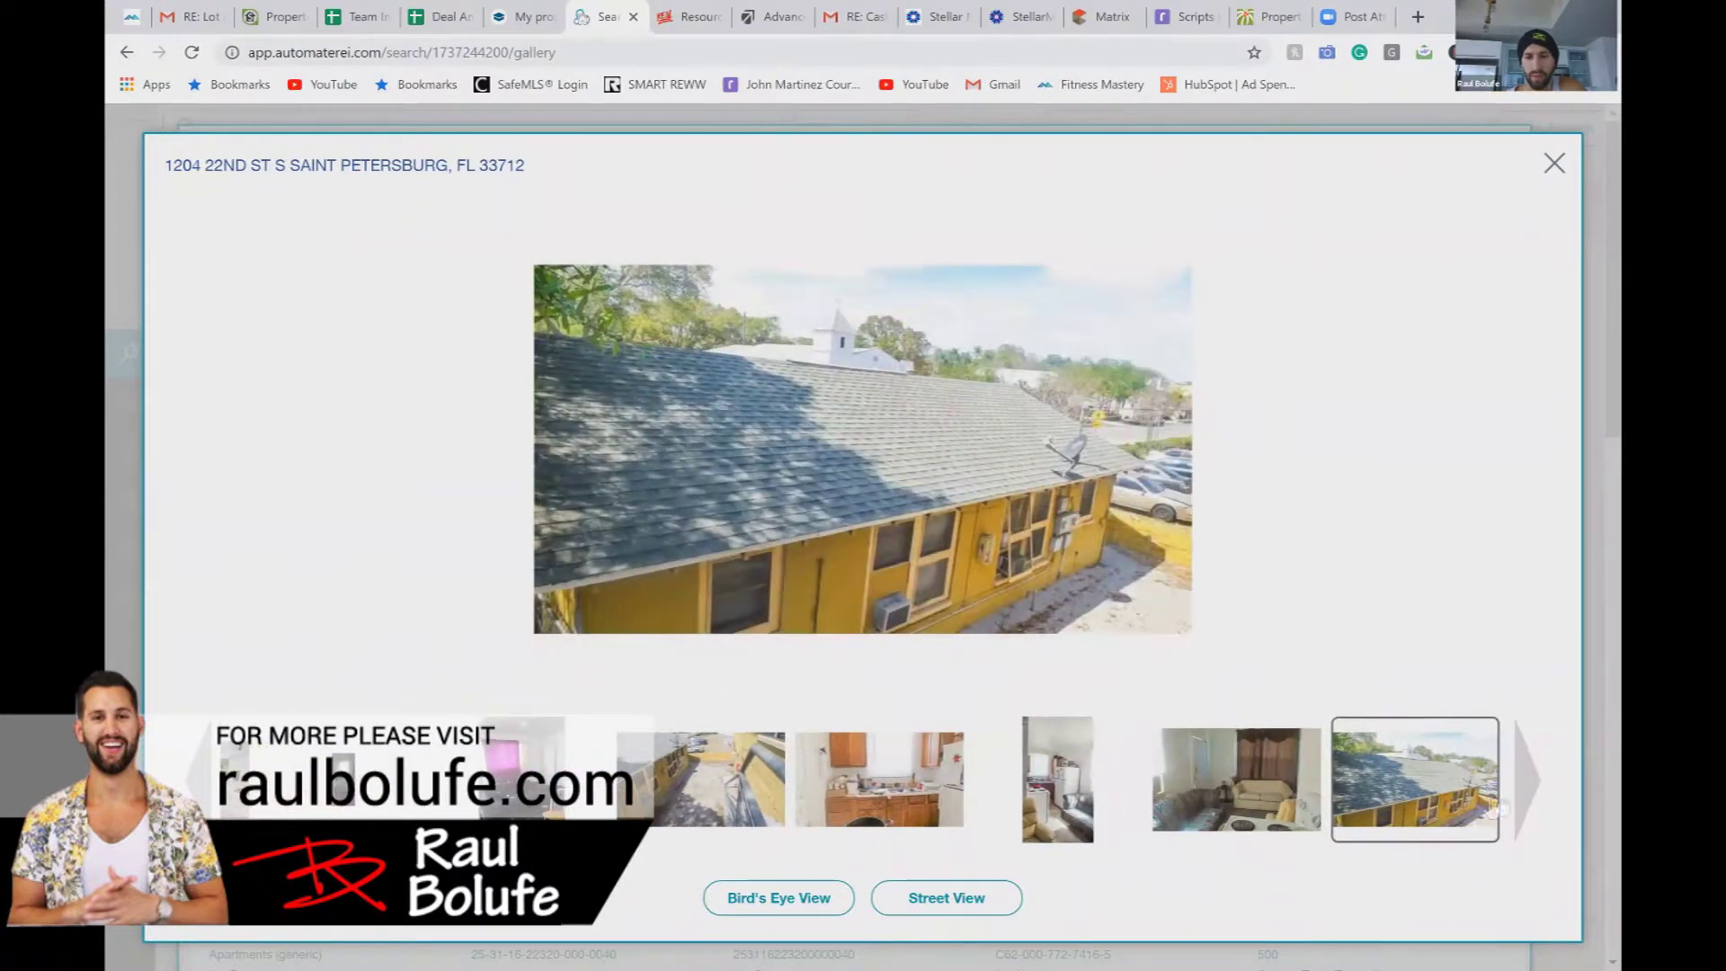
pyautogui.click(1523, 804)
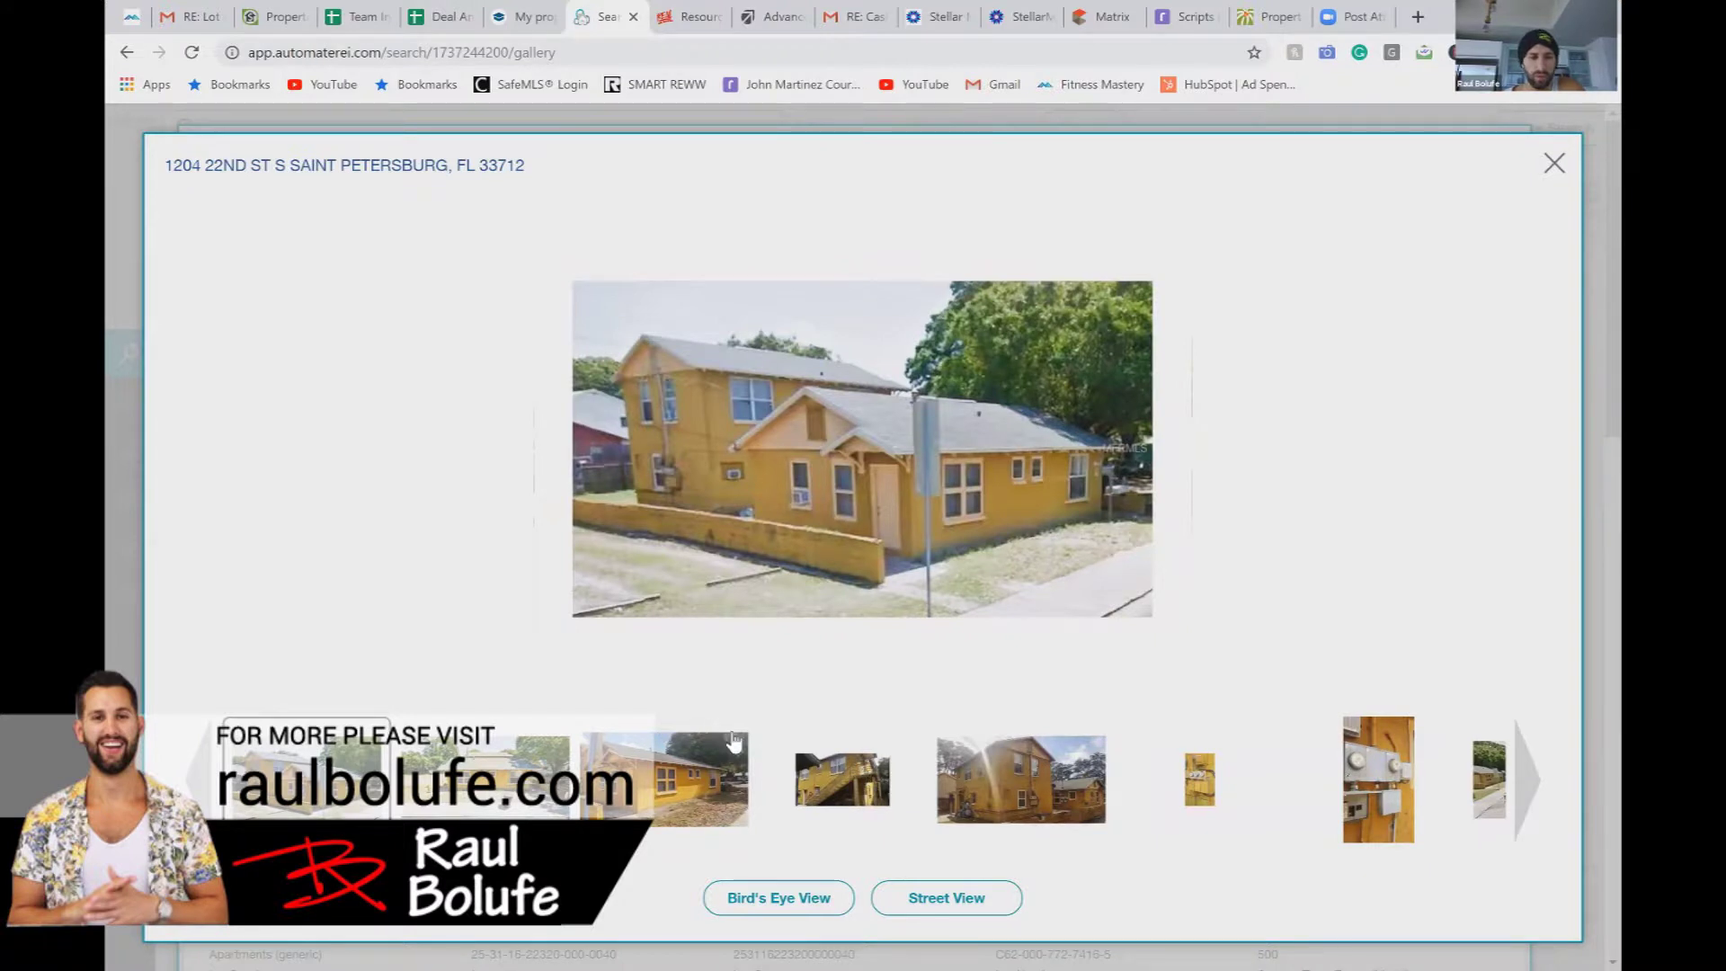
pyautogui.click(120, 462)
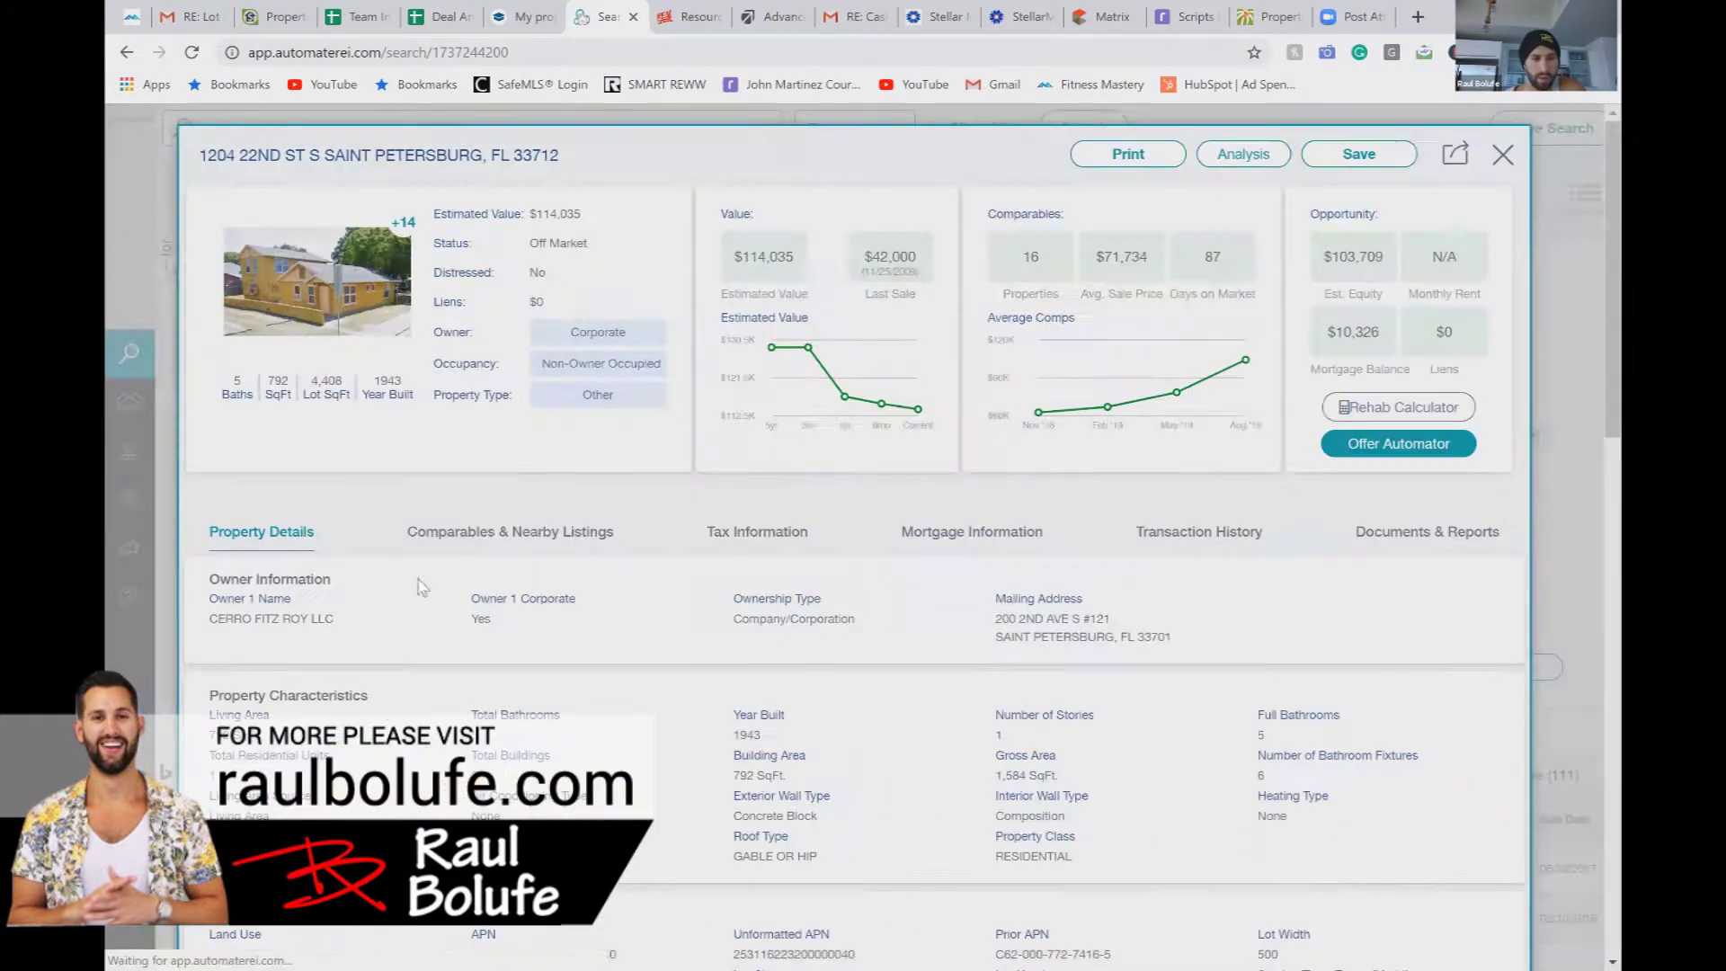
# Step: Show the 20 comparables averaging $74,088 and zoom their map out two levels
pyautogui.click(488, 538)
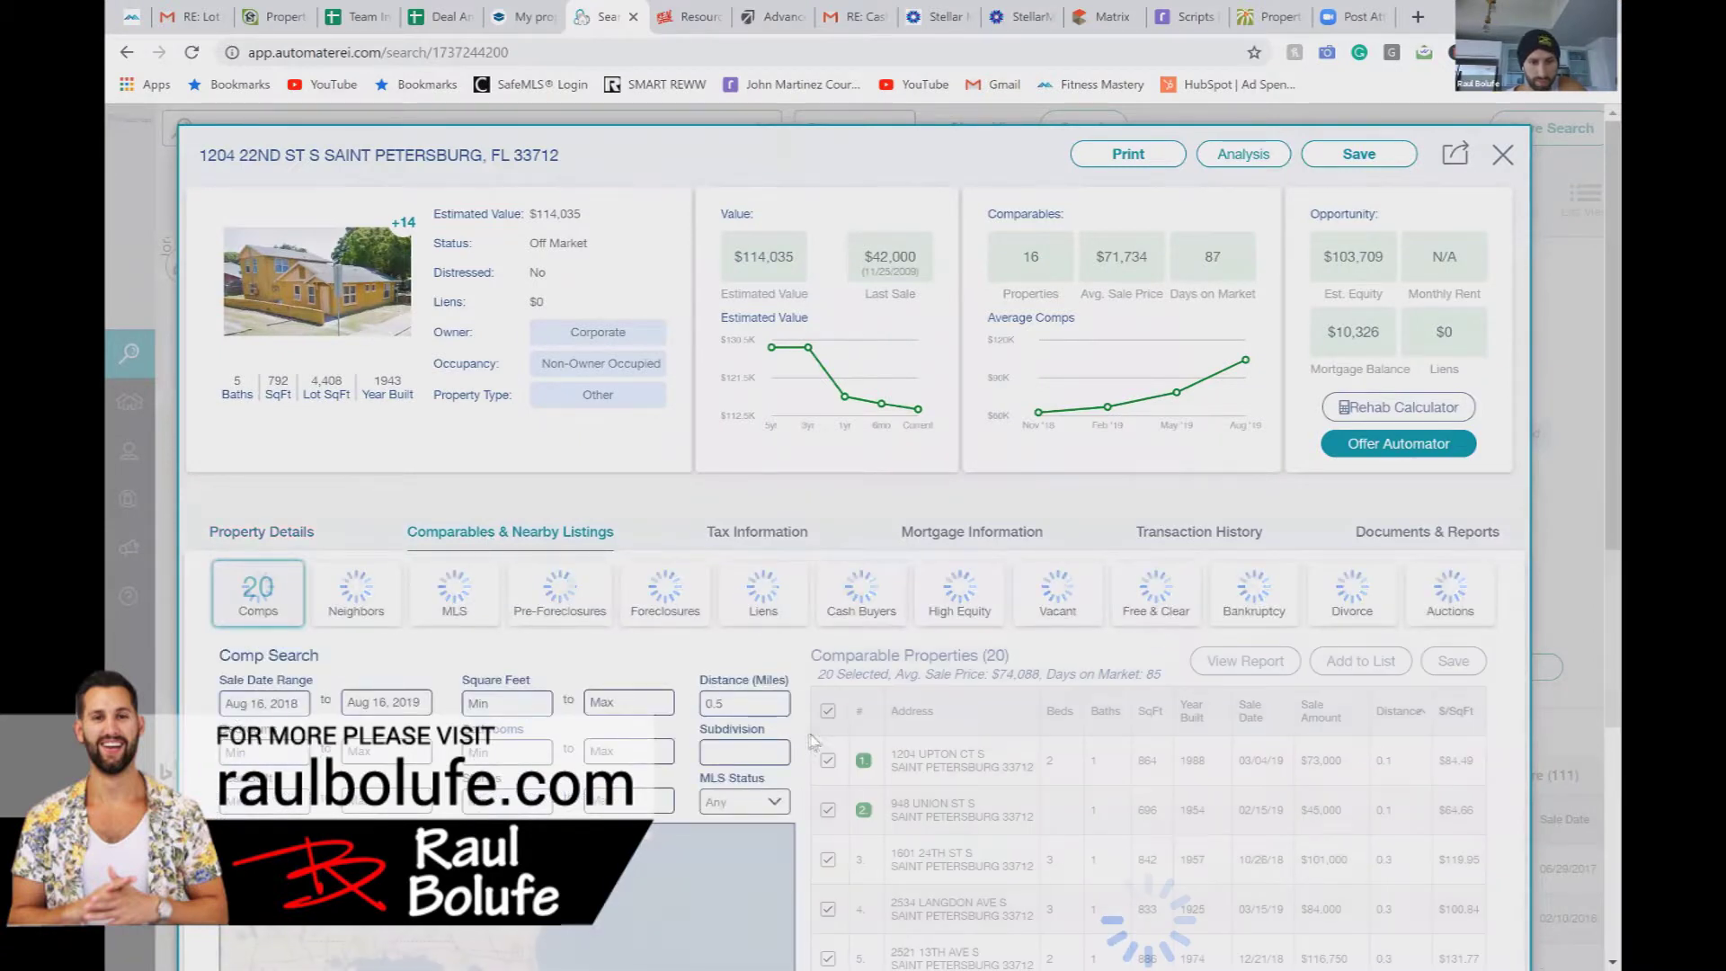
pyautogui.scroll(-3, 787, 741)
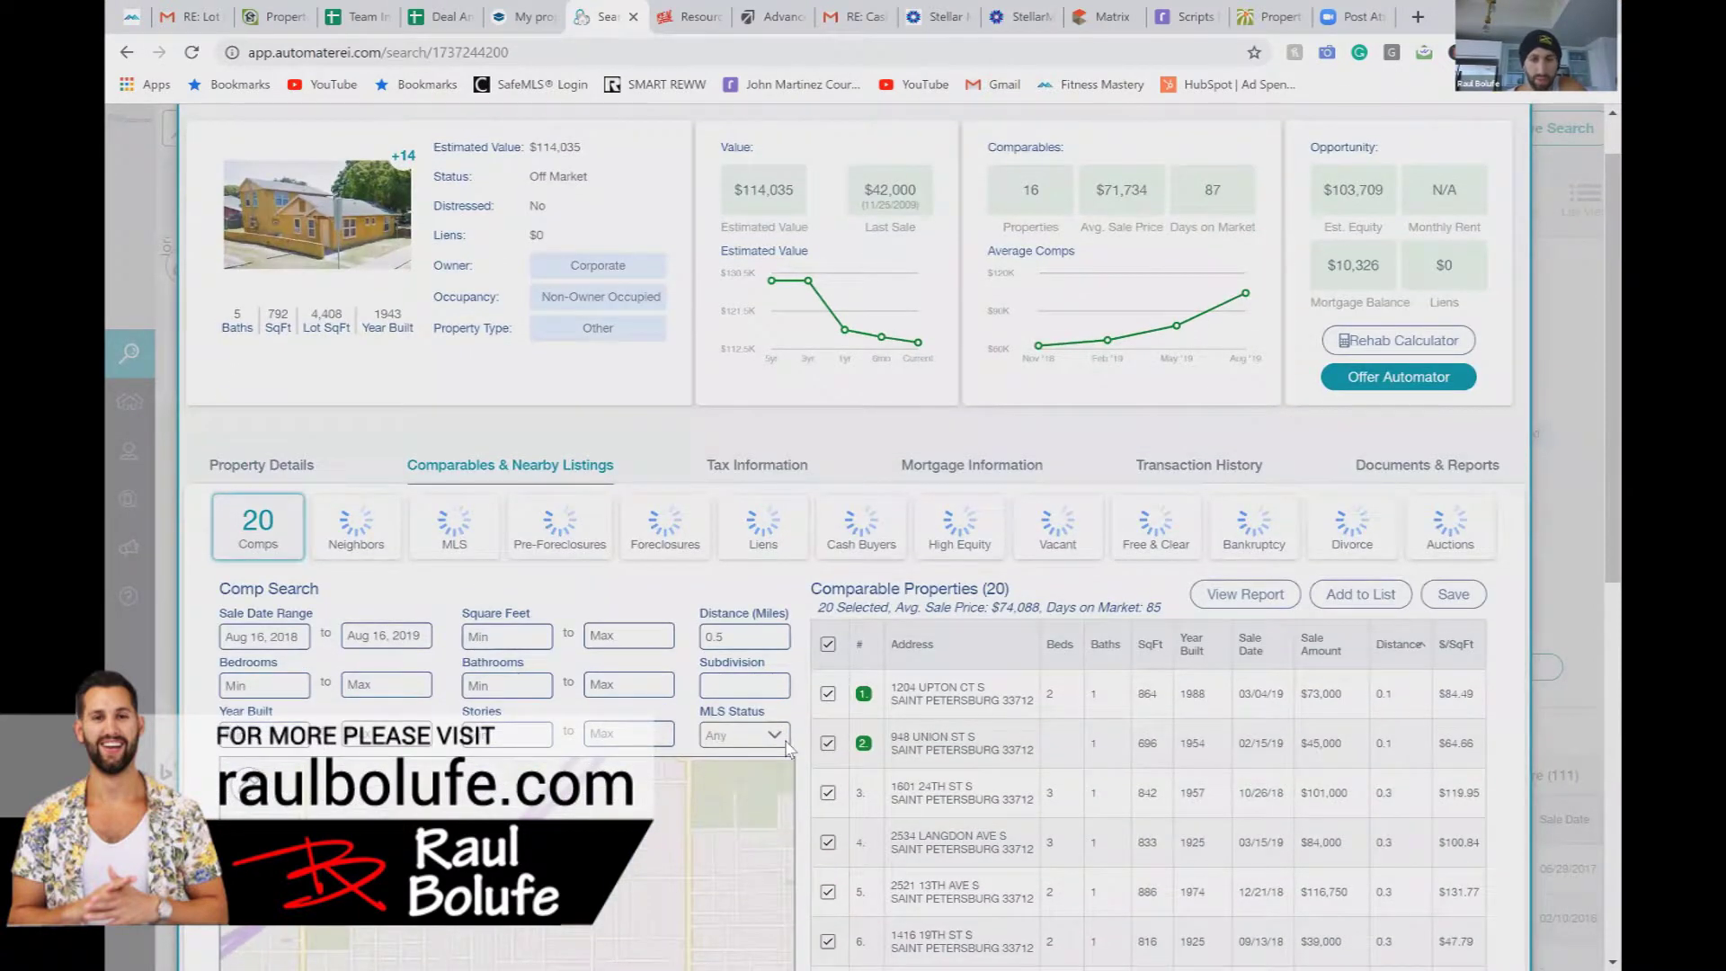
pyautogui.scroll(-3, 786, 749)
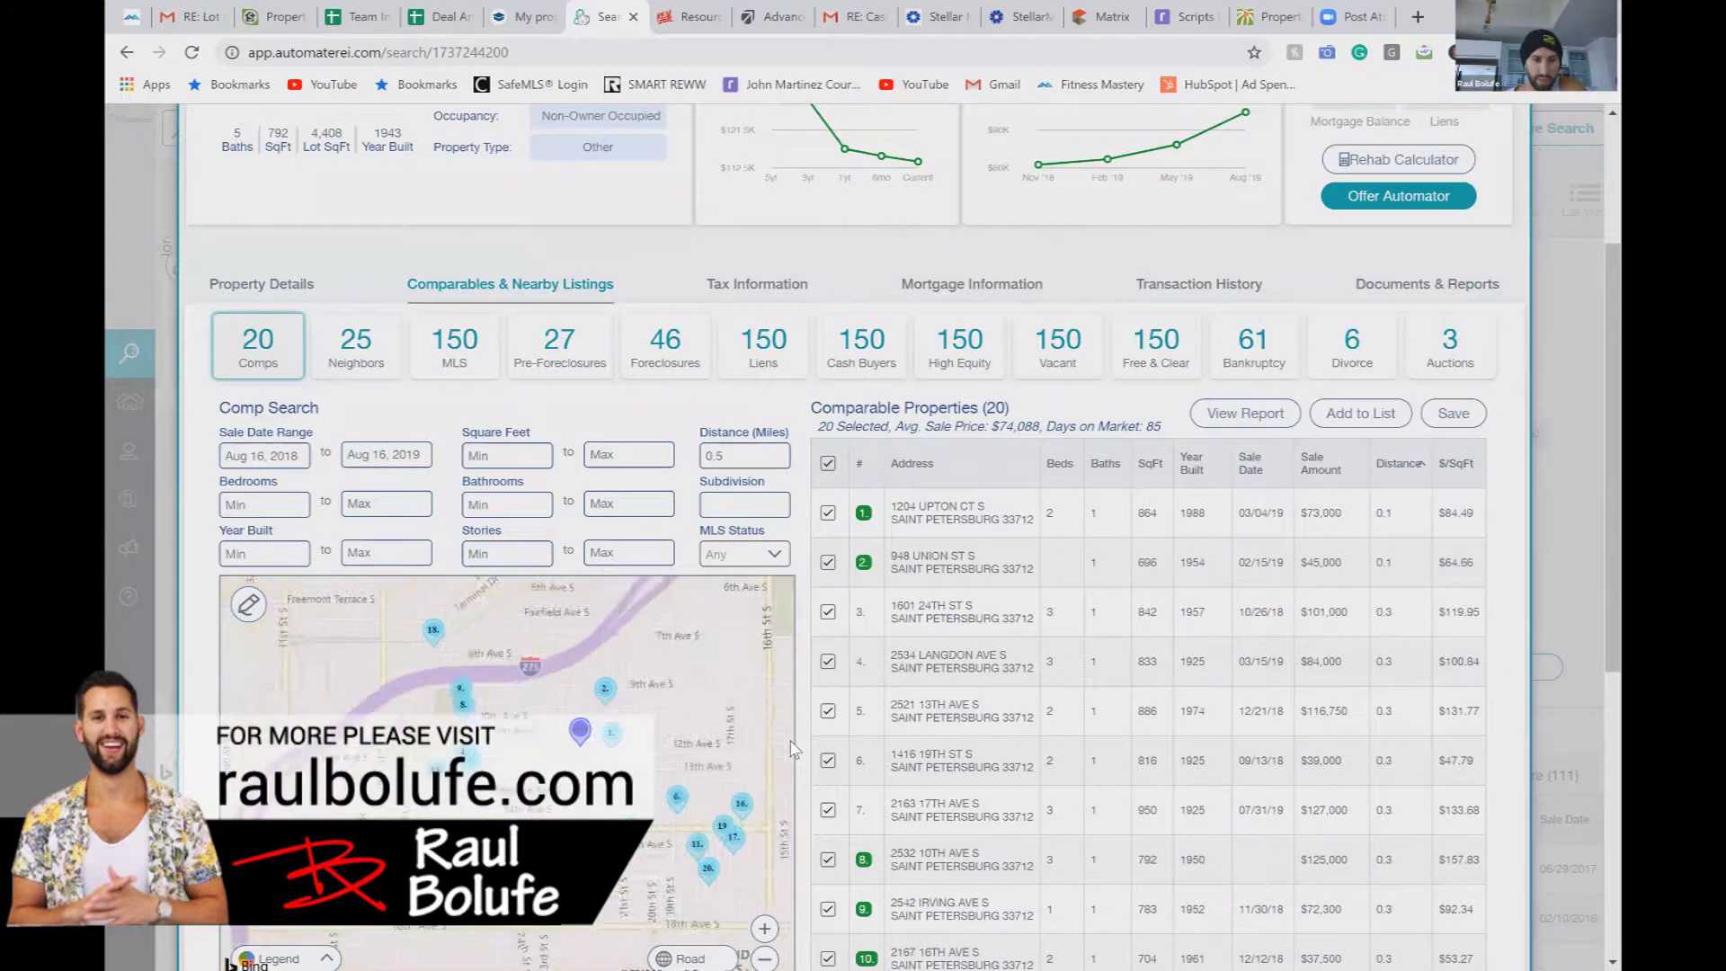
pyautogui.moveTo(808, 779); pyautogui.dragTo(821, 836)
pyautogui.click(813, 836)
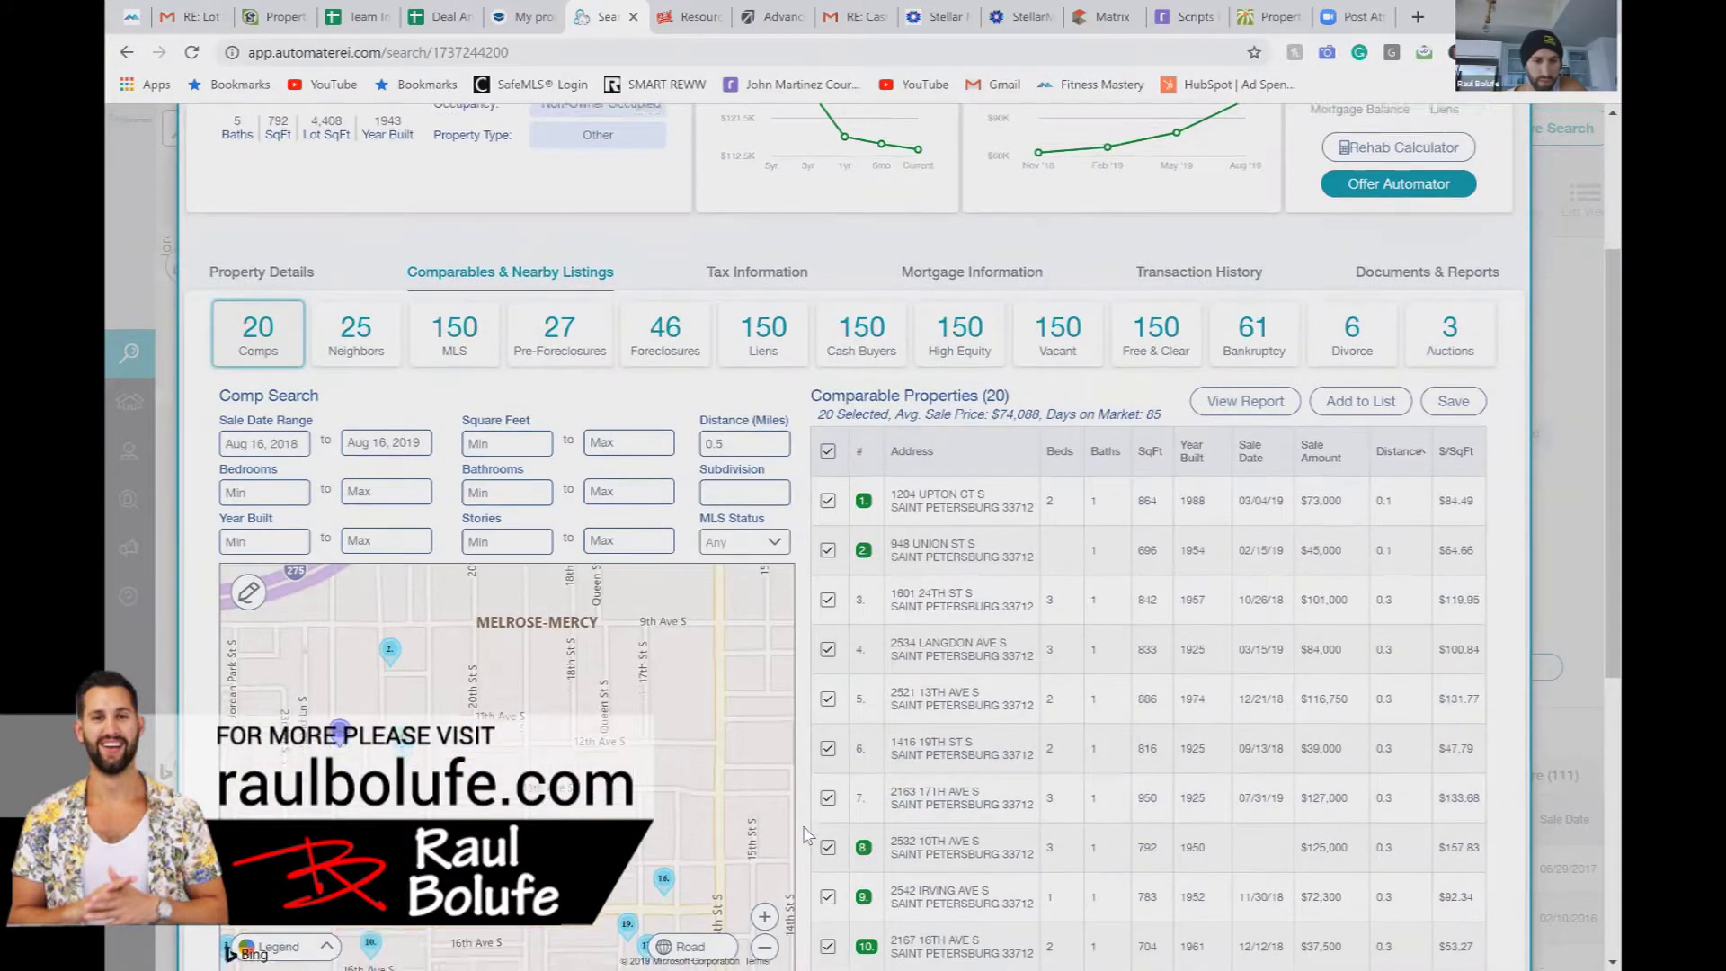
pyautogui.scroll(-1, 791, 831)
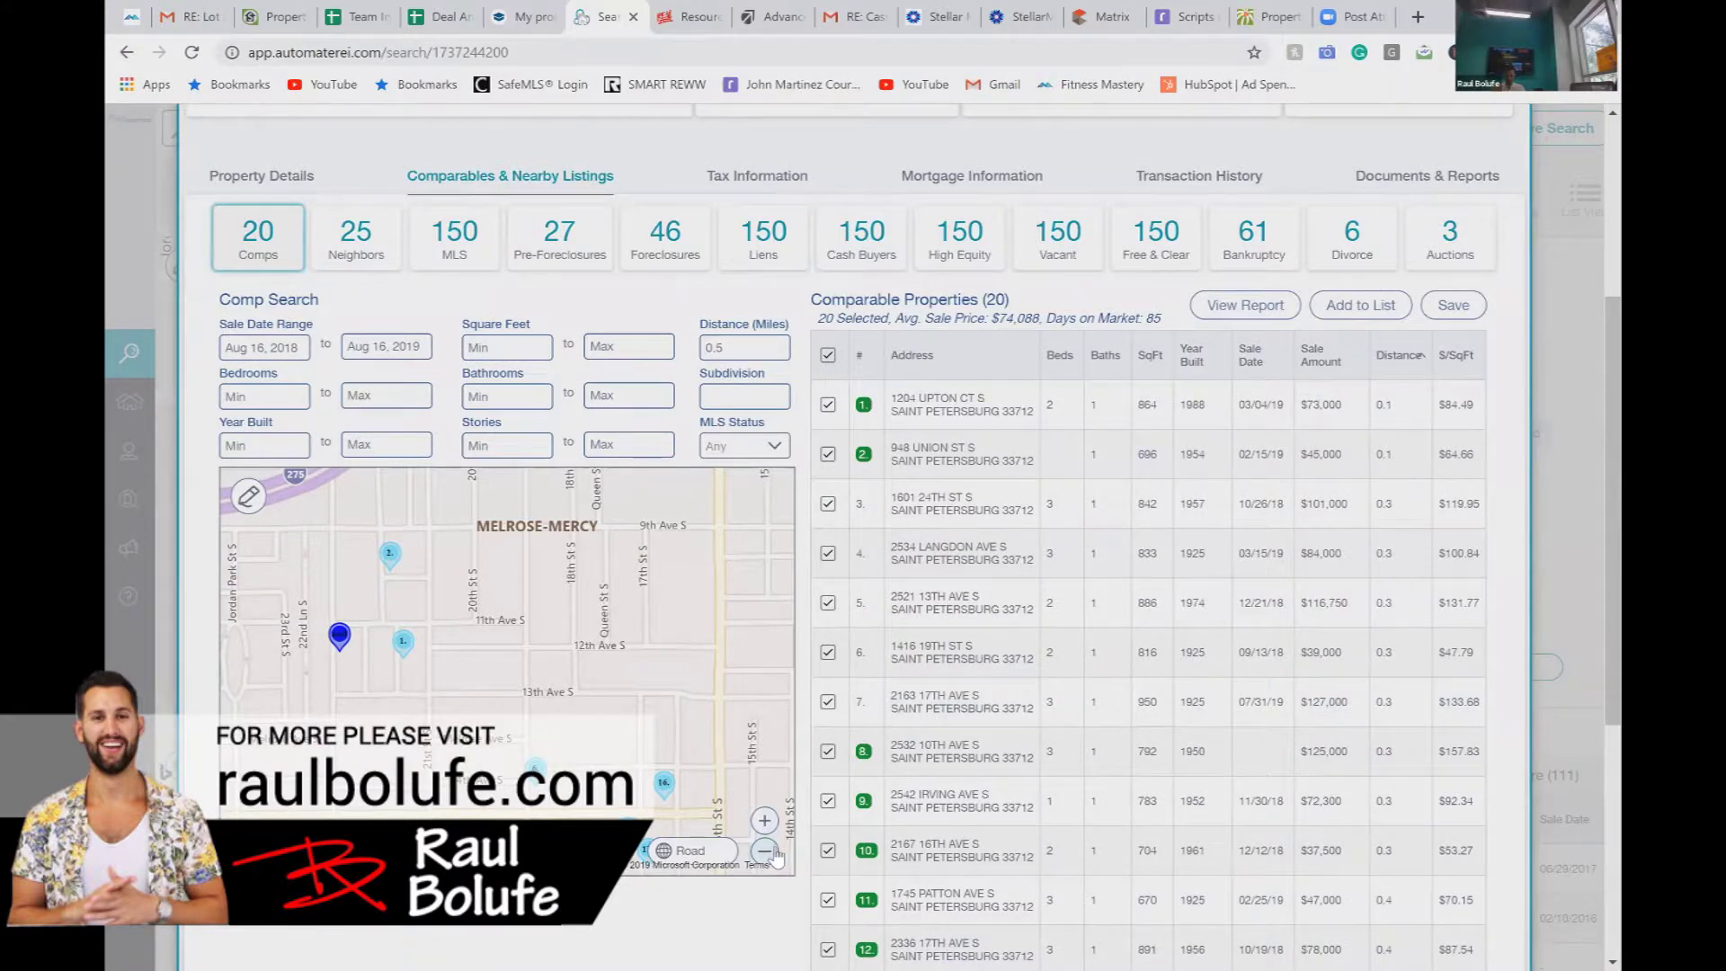
pyautogui.click(774, 852)
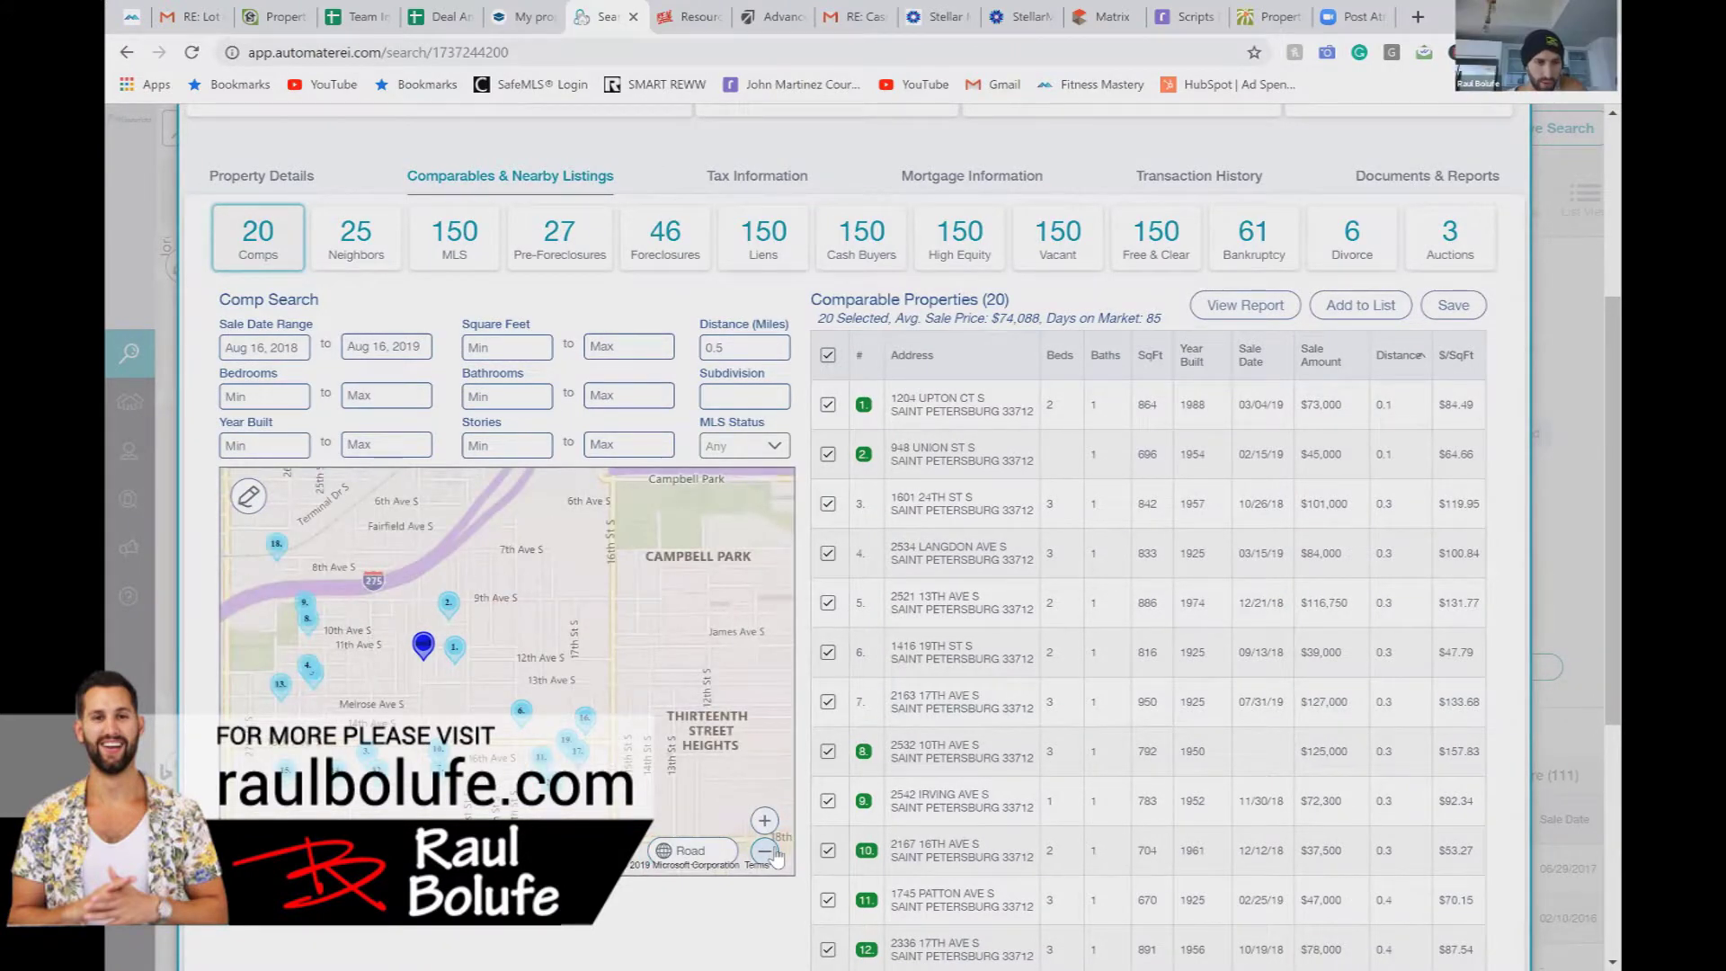
pyautogui.click(765, 851)
# Step: Draw a custom polygon search area on the map to pull in more comps
pyautogui.click(249, 495)
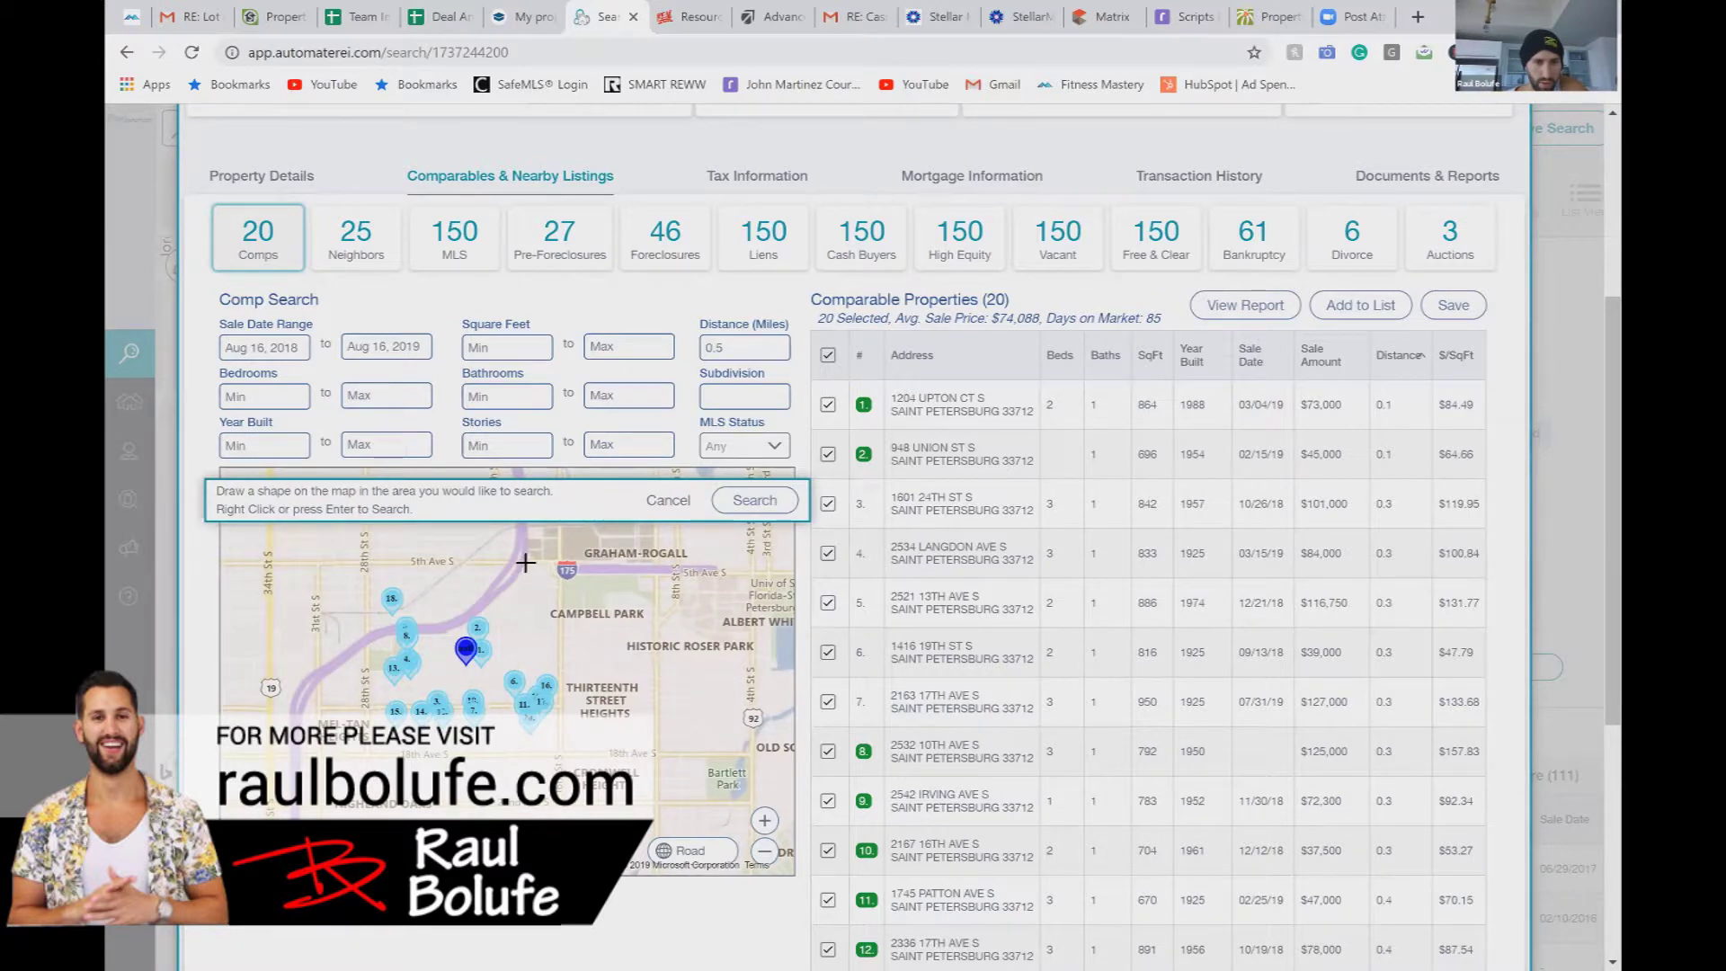
pyautogui.click(559, 757)
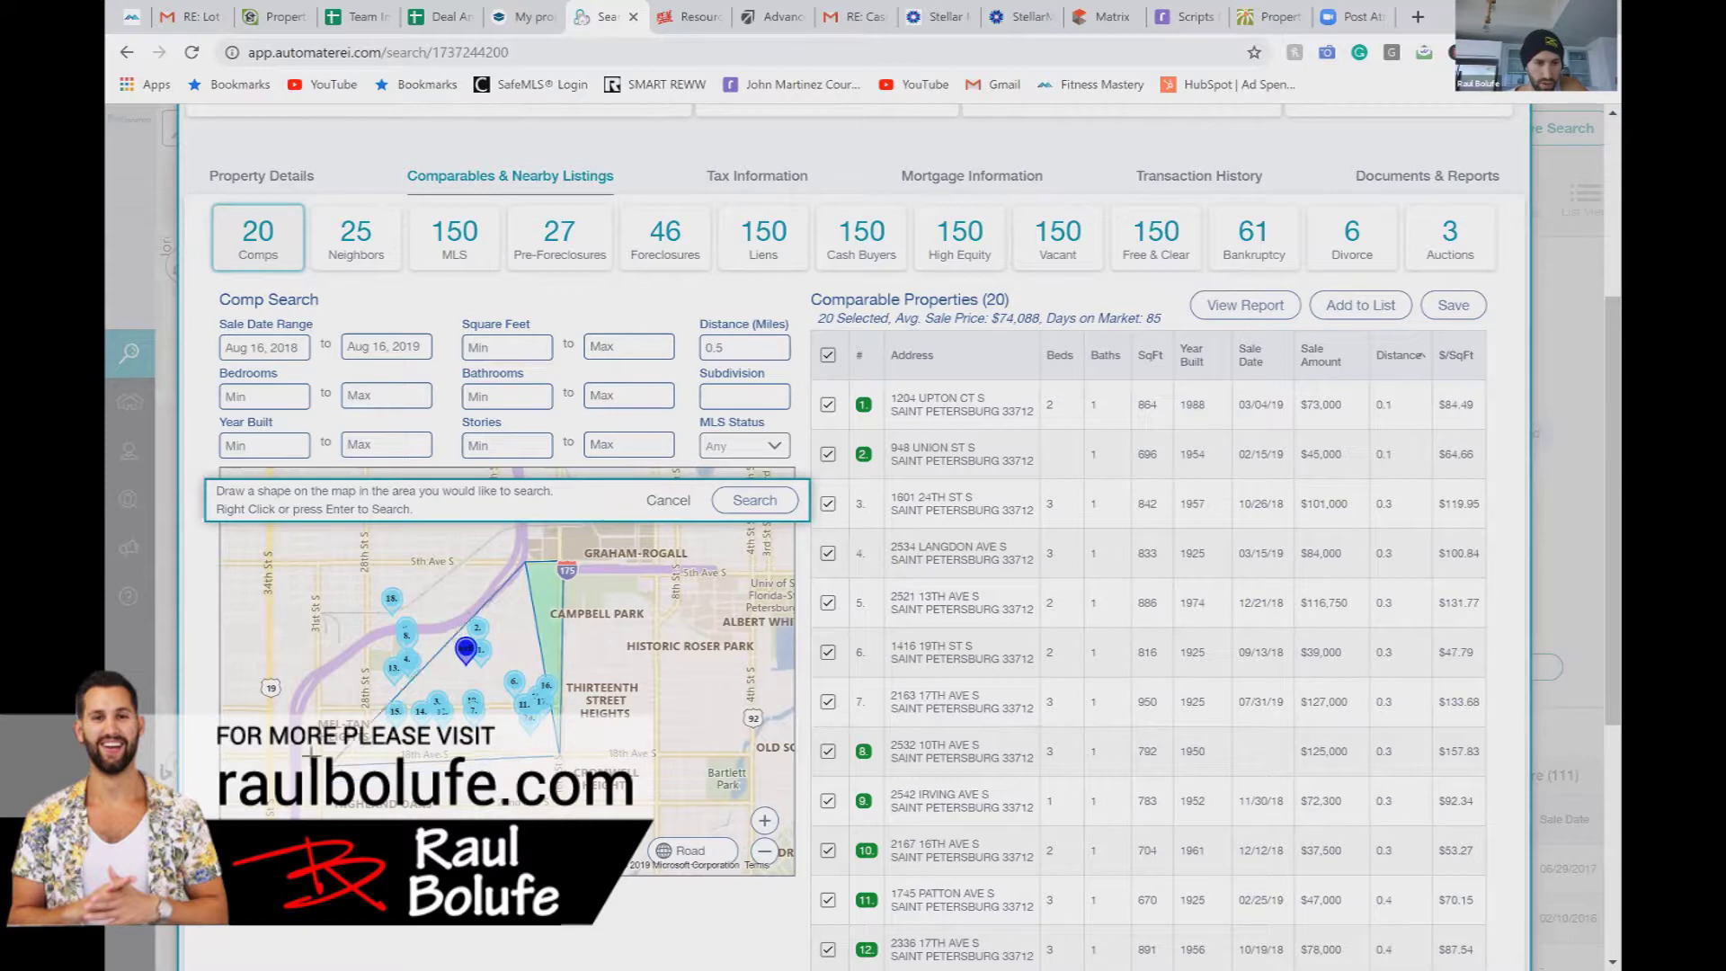
pyautogui.click(312, 745)
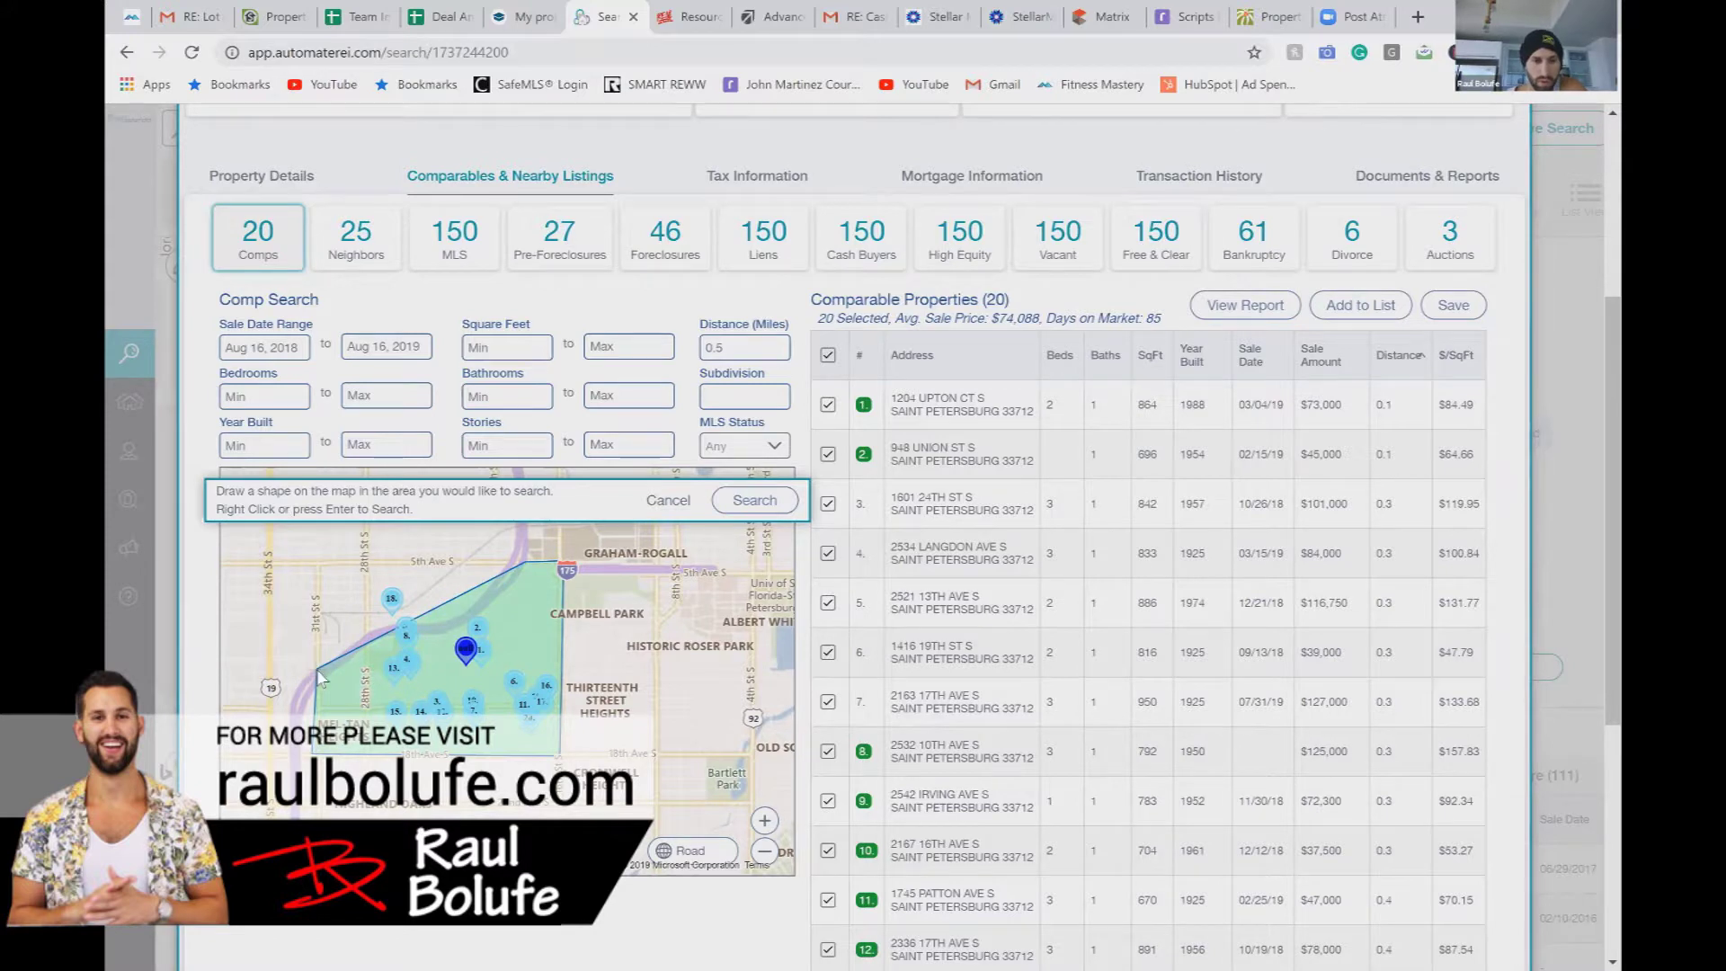
pyautogui.rightClick(317, 669)
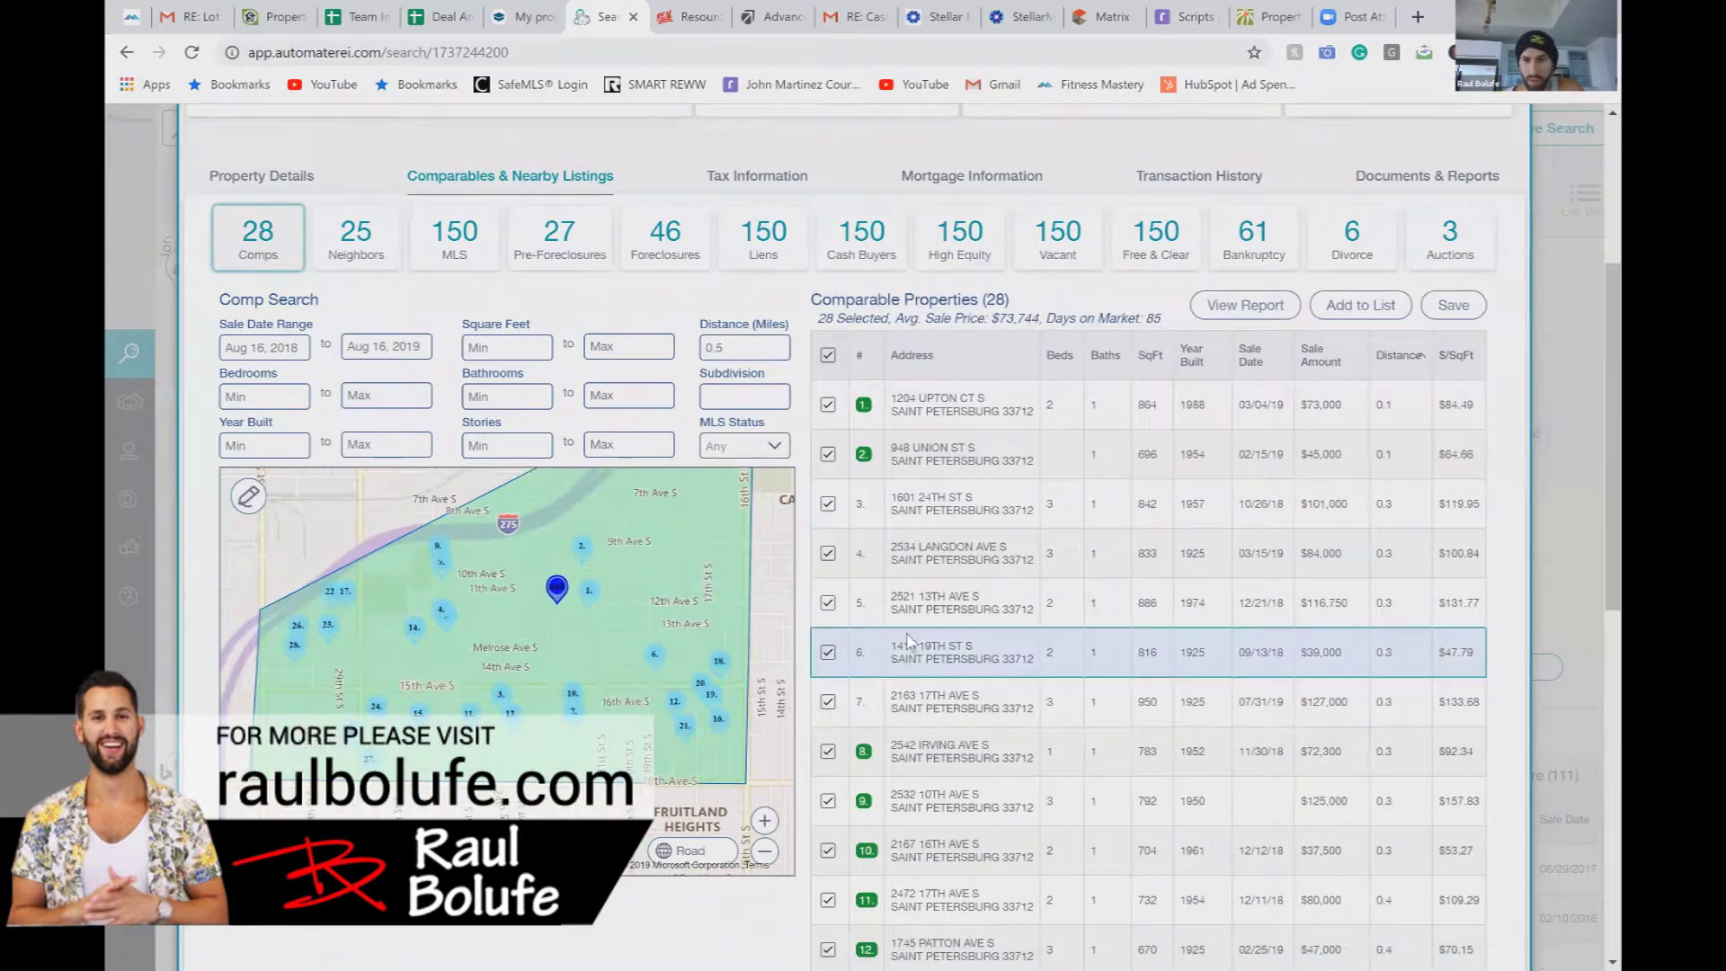
# Step: Sort the 28 comparables by square footage, largest first, and compare them with the subject
pyautogui.click(1153, 356)
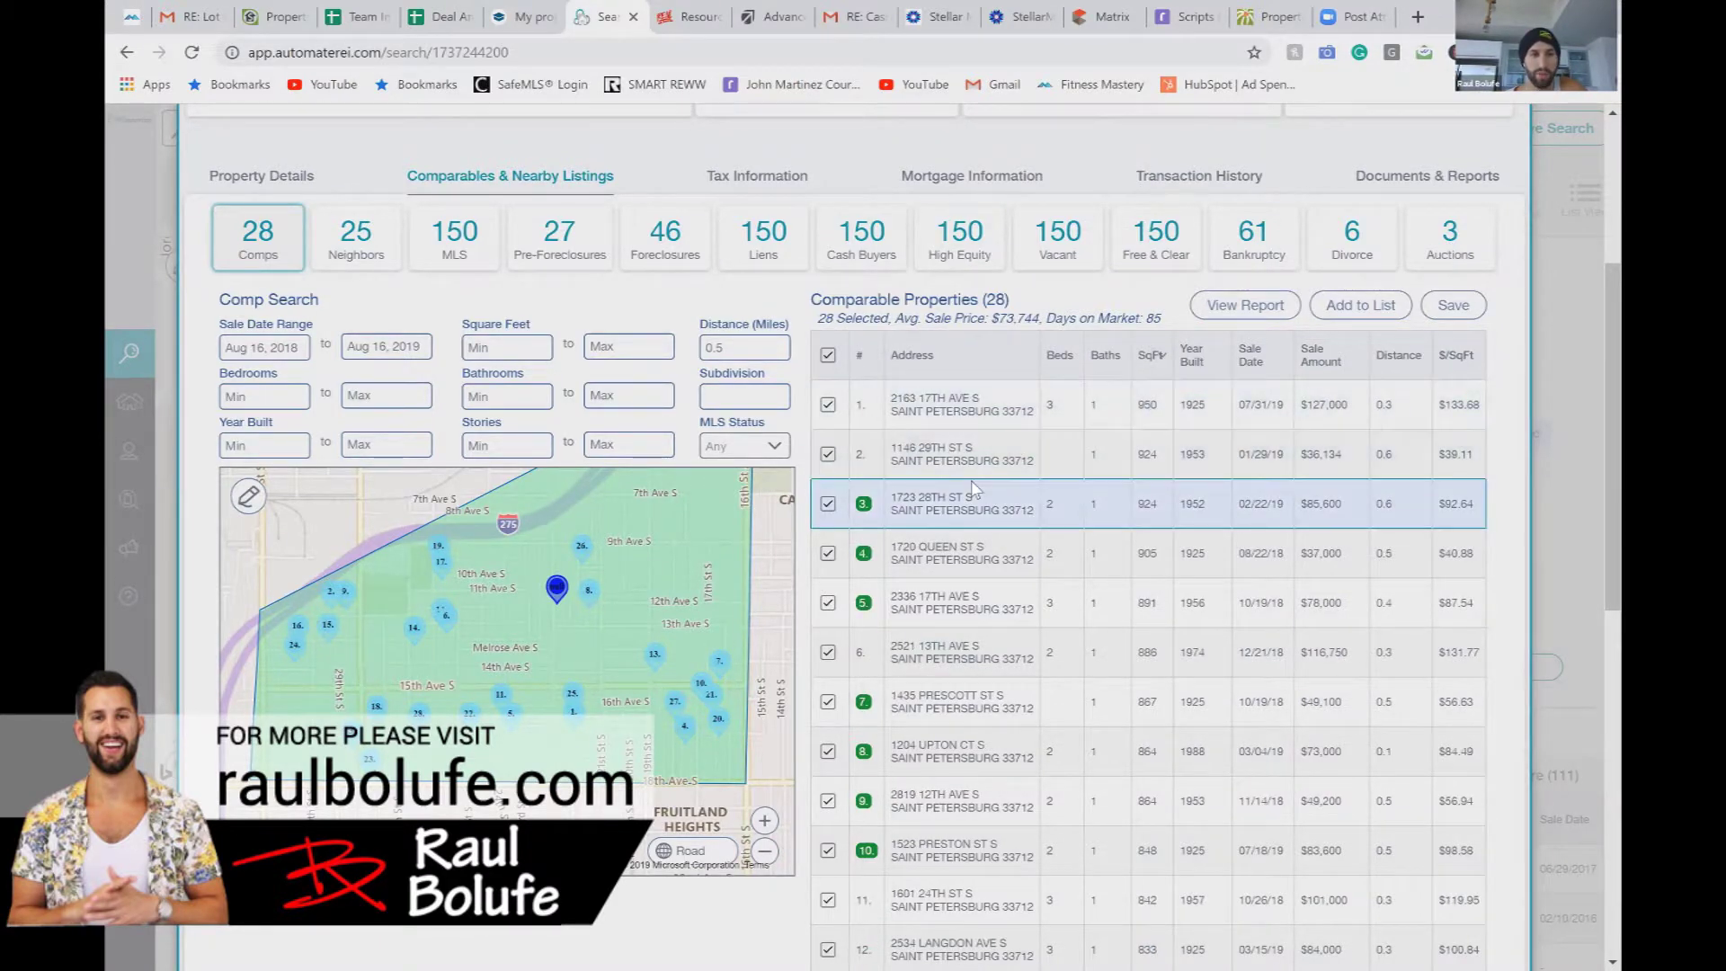
pyautogui.scroll(-3, 975, 489)
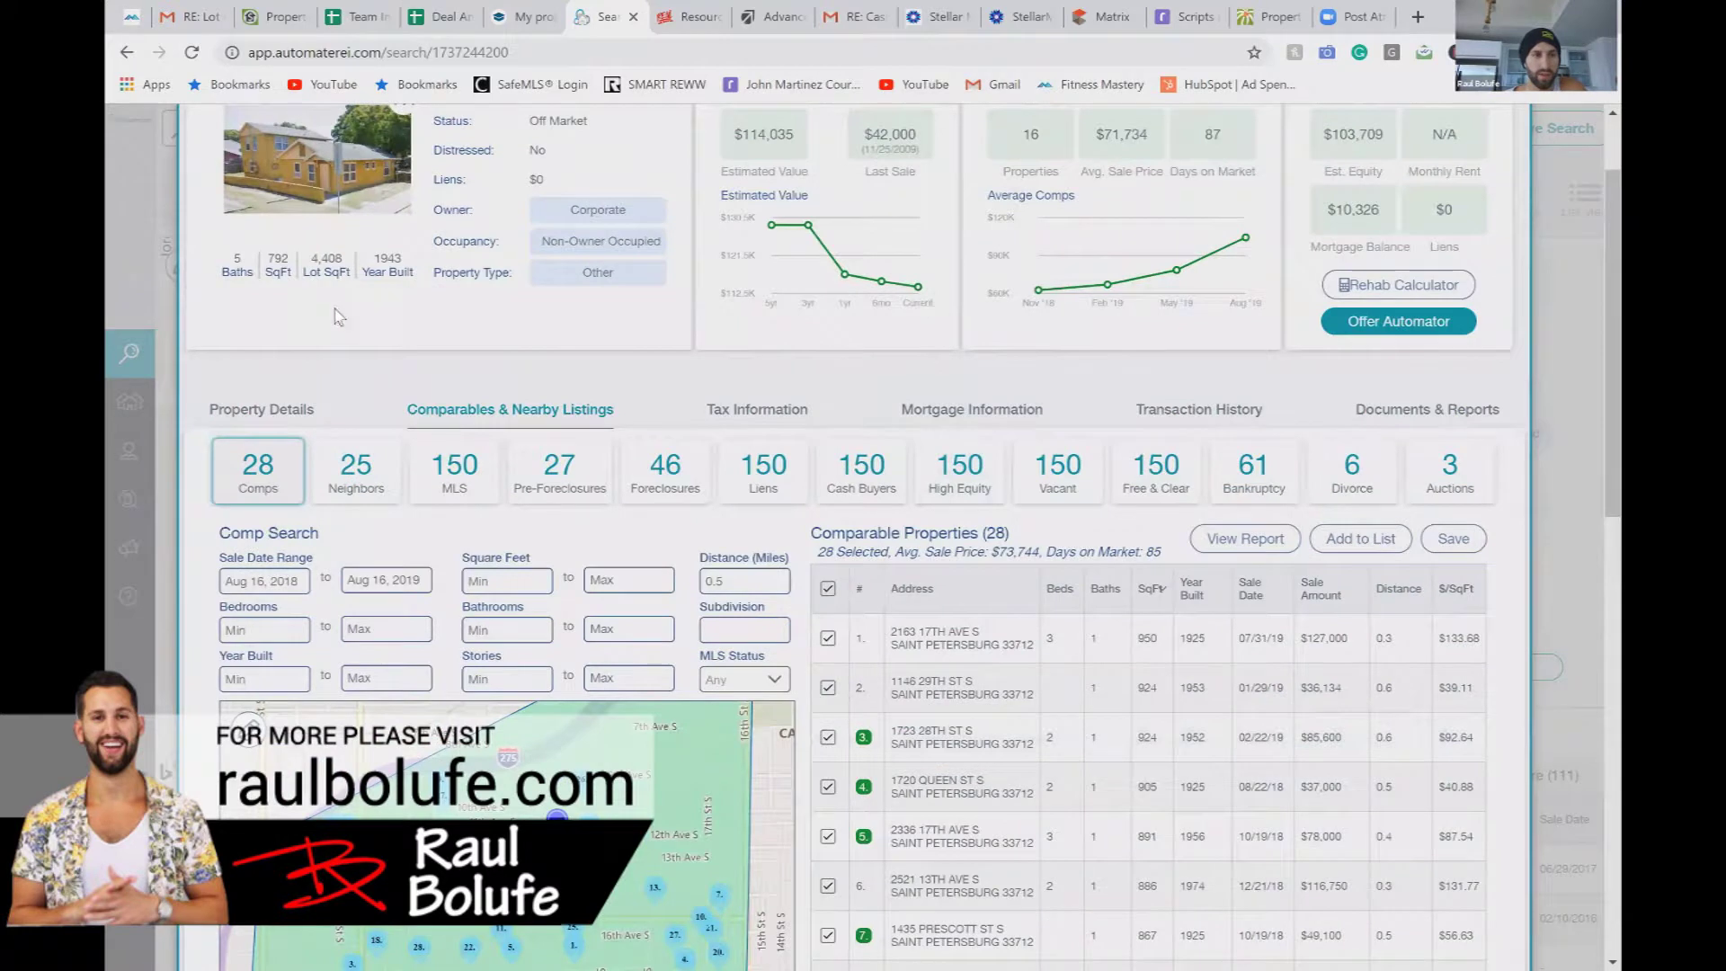
pyautogui.moveTo(286, 257); pyautogui.dragTo(275, 258)
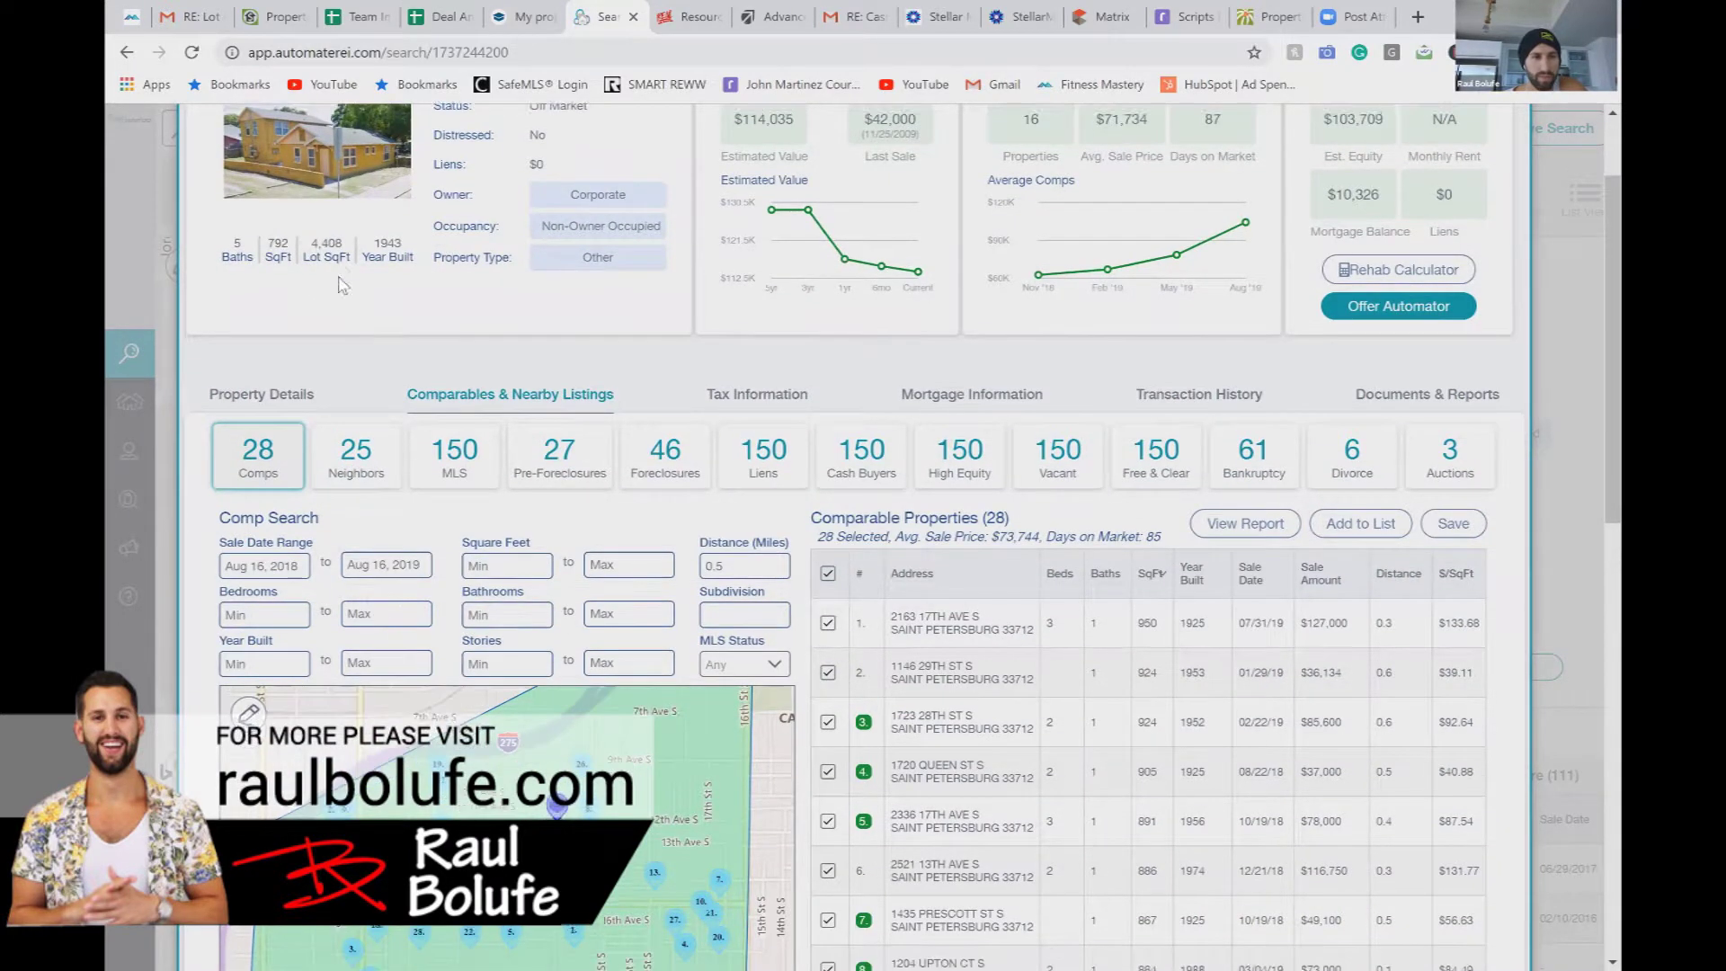
pyautogui.click(340, 277)
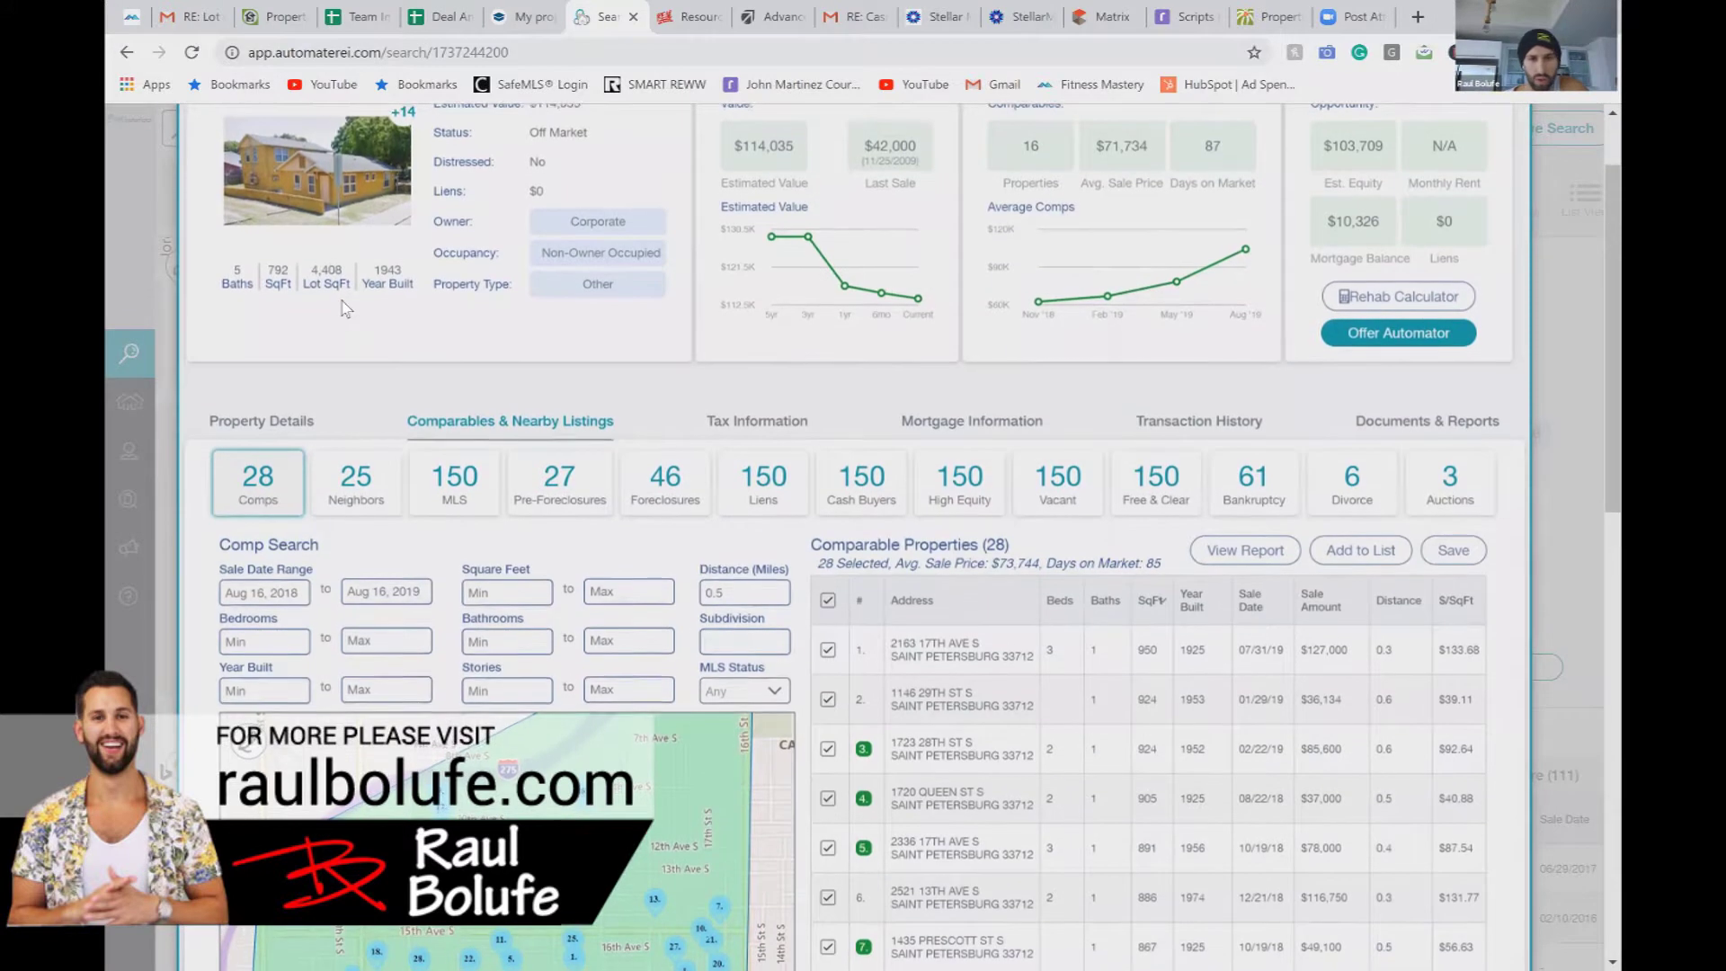
pyautogui.scroll(-1, 364, 324)
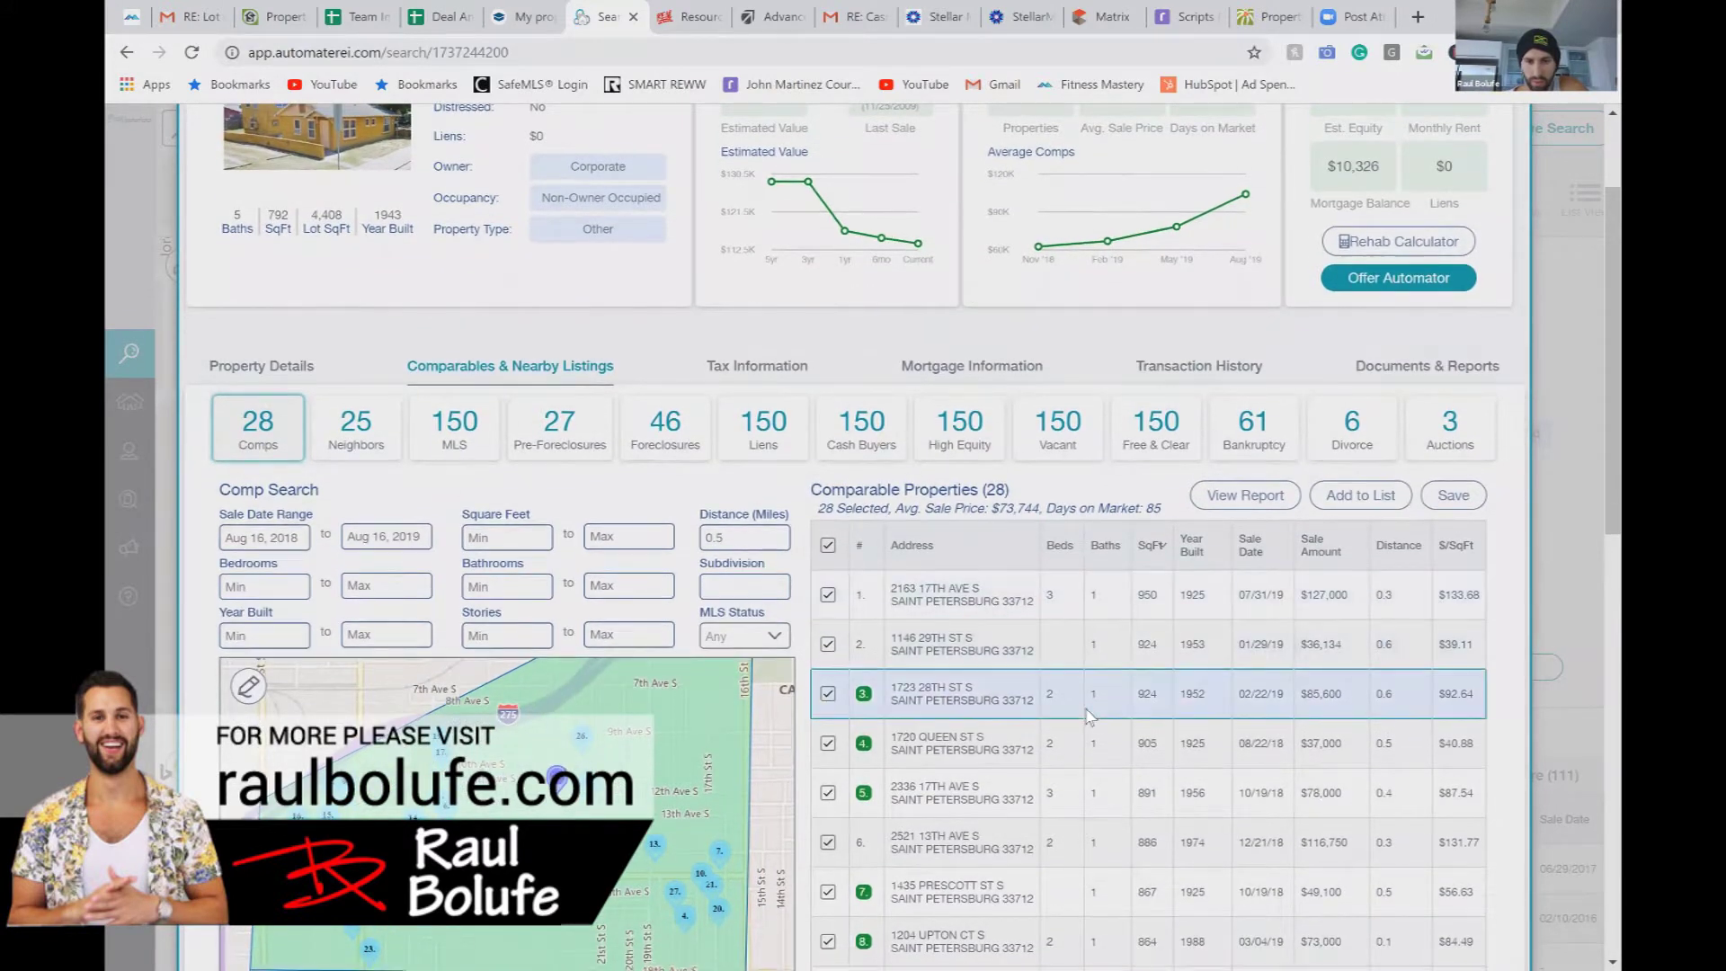
pyautogui.scroll(-5, 1091, 713)
pyautogui.scroll(-6, 1090, 715)
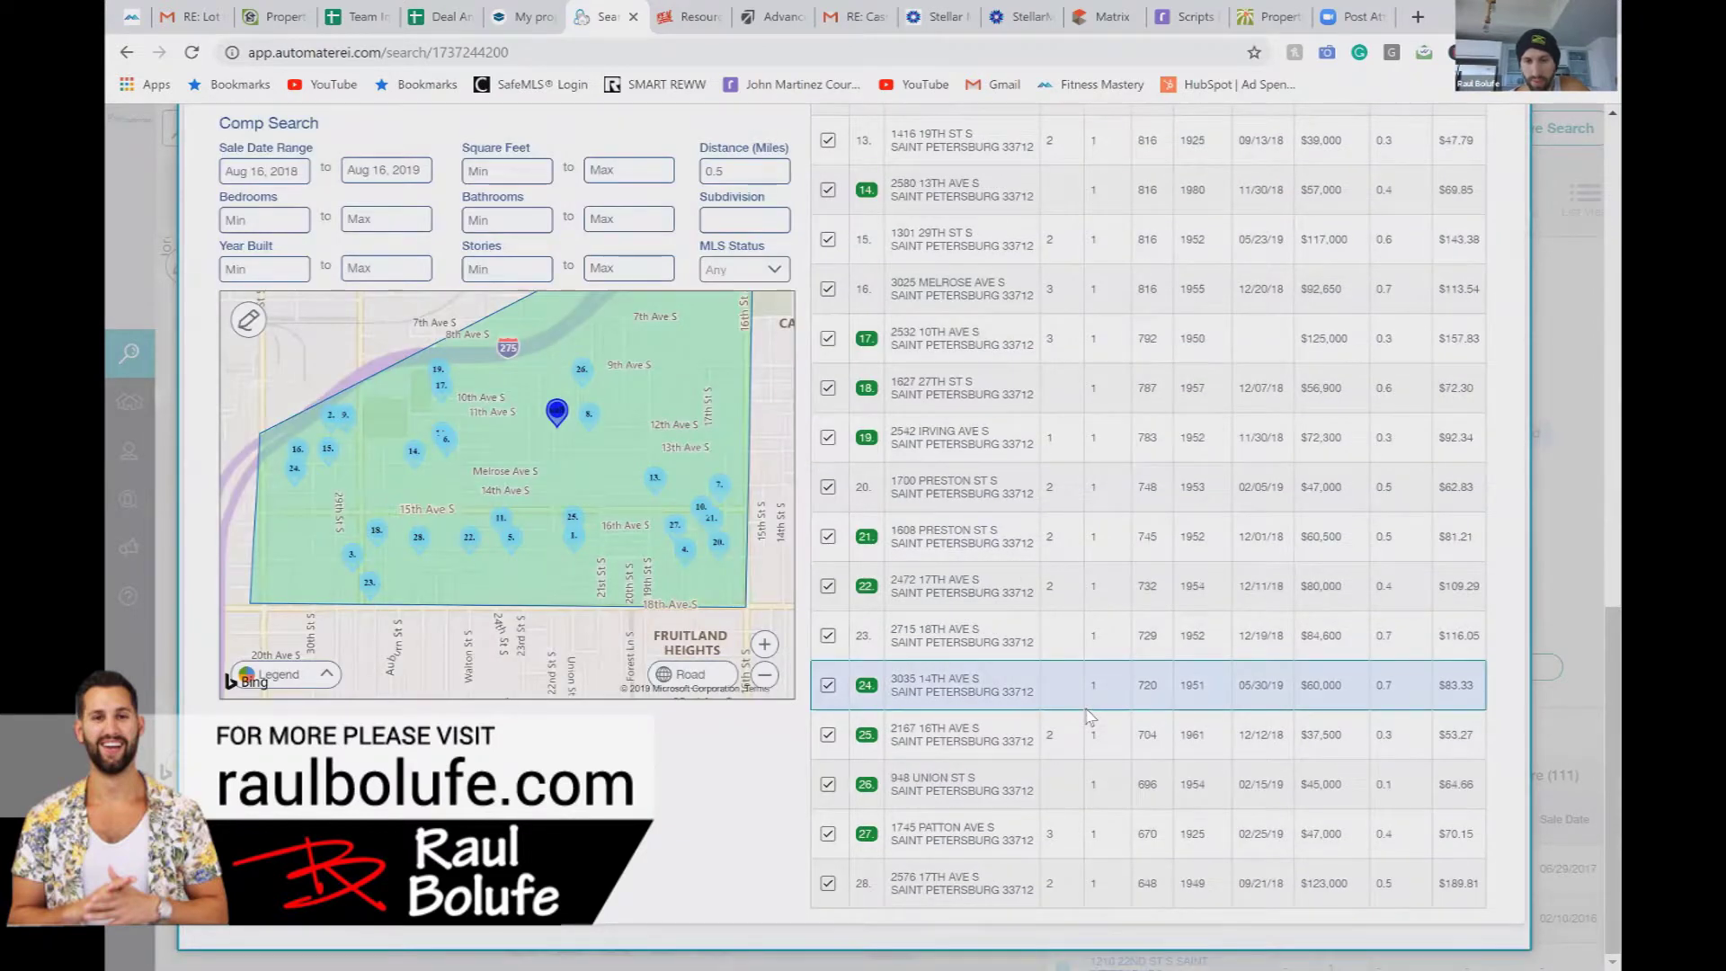
pyautogui.scroll(12, 1089, 715)
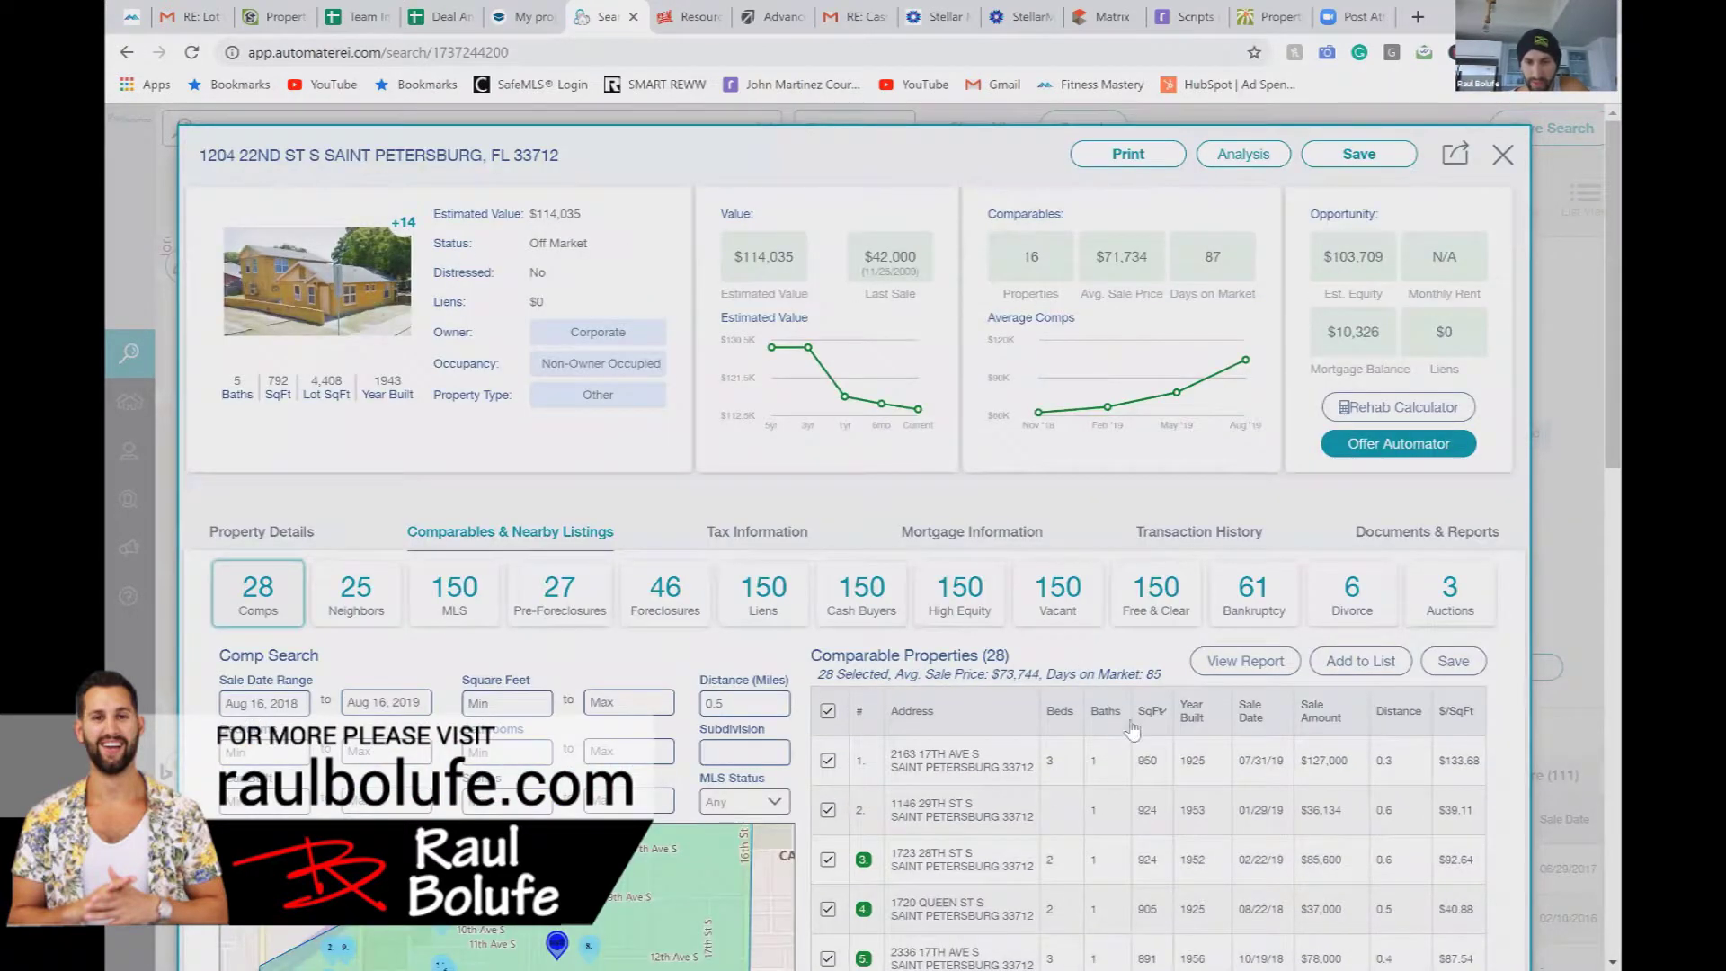
# Step: Review the owner info and characteristics (buildings, full baths, stories), then return to the comparables
pyautogui.click(282, 541)
pyautogui.scroll(-1, 632, 704)
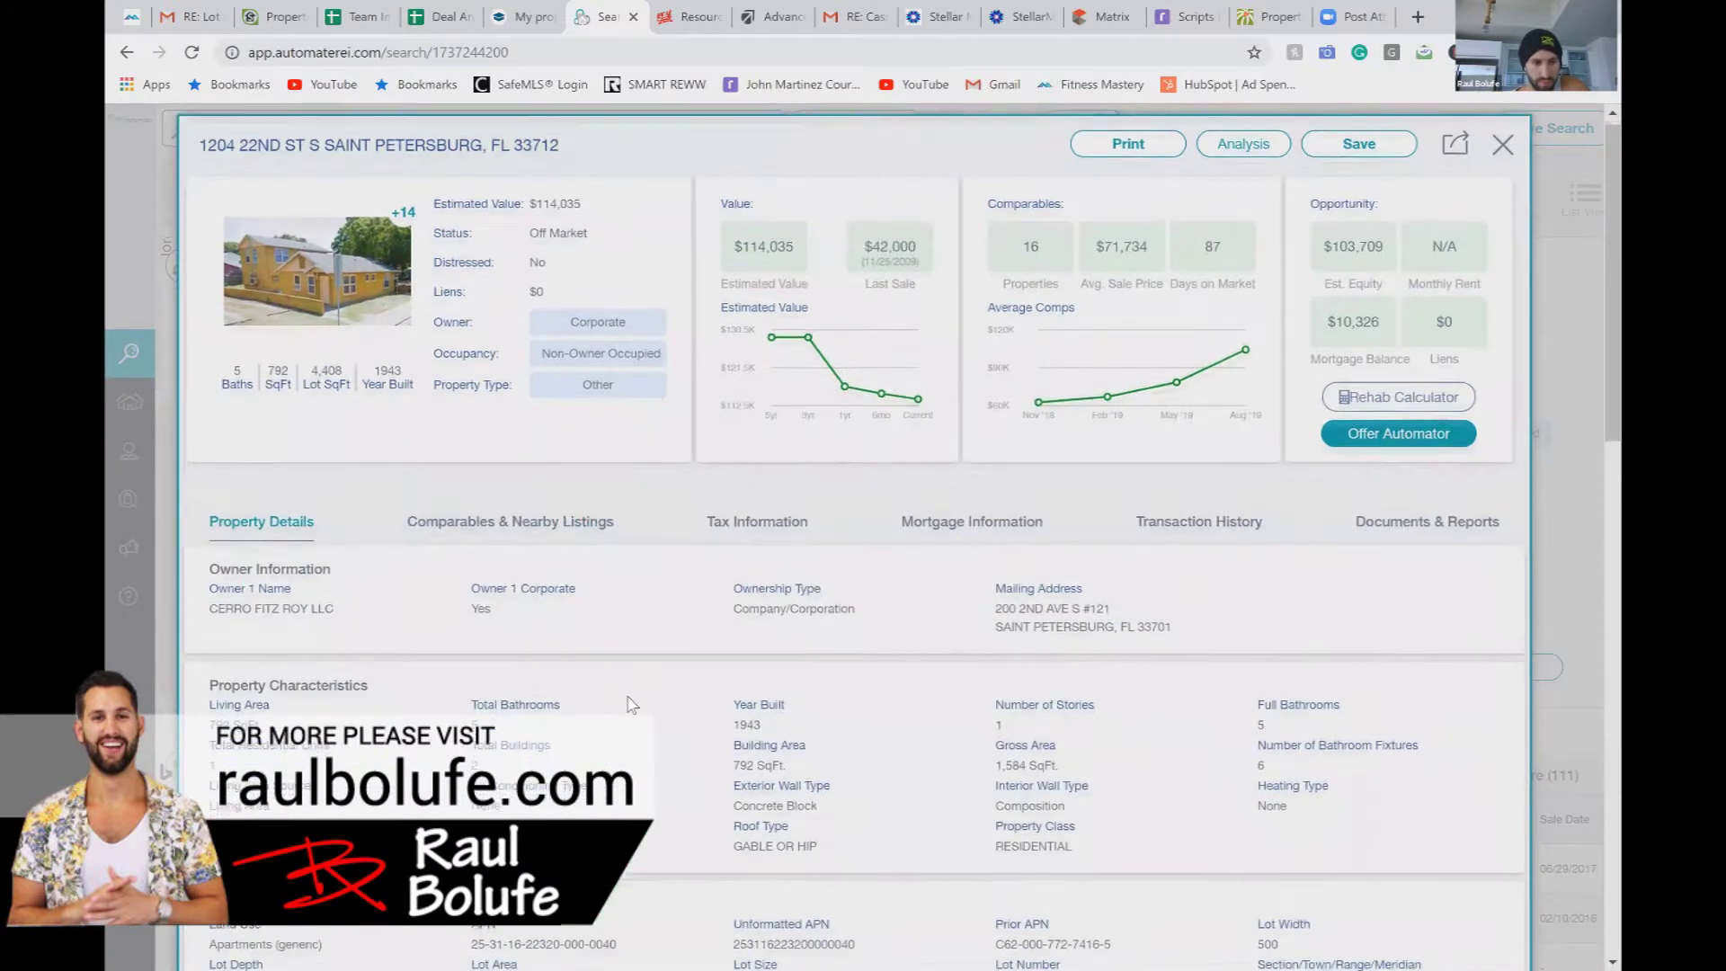
pyautogui.moveTo(494, 753); pyautogui.dragTo(448, 751)
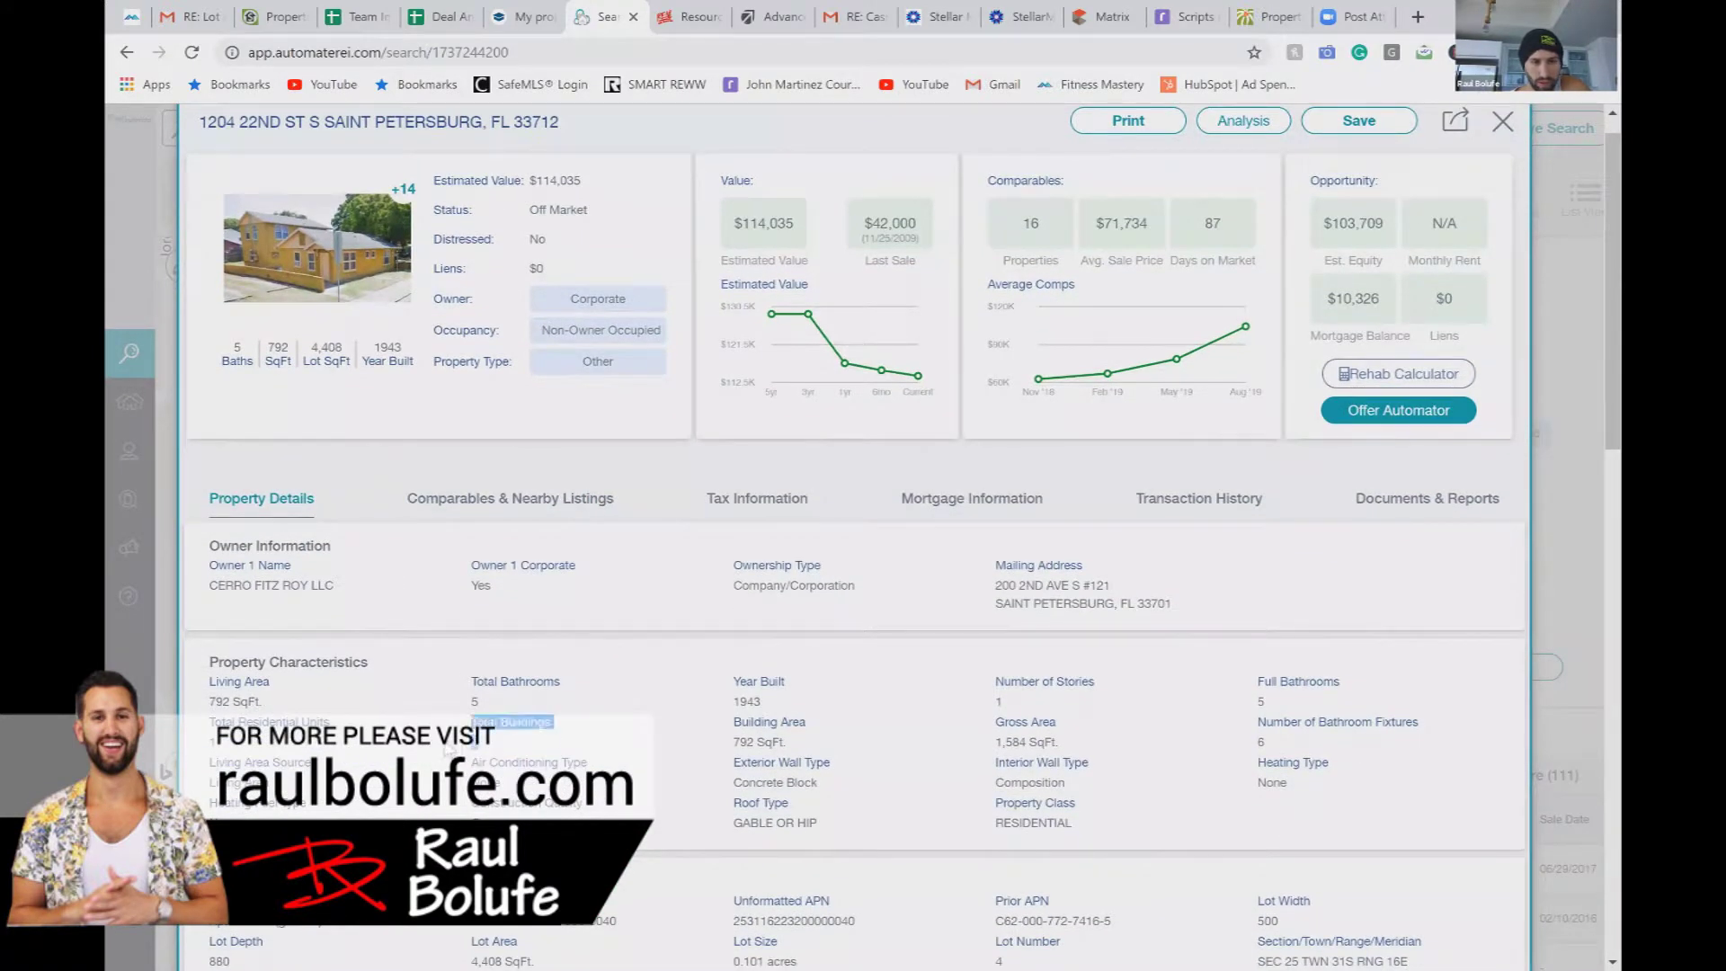
pyautogui.moveTo(1306, 699); pyautogui.dragTo(1188, 733)
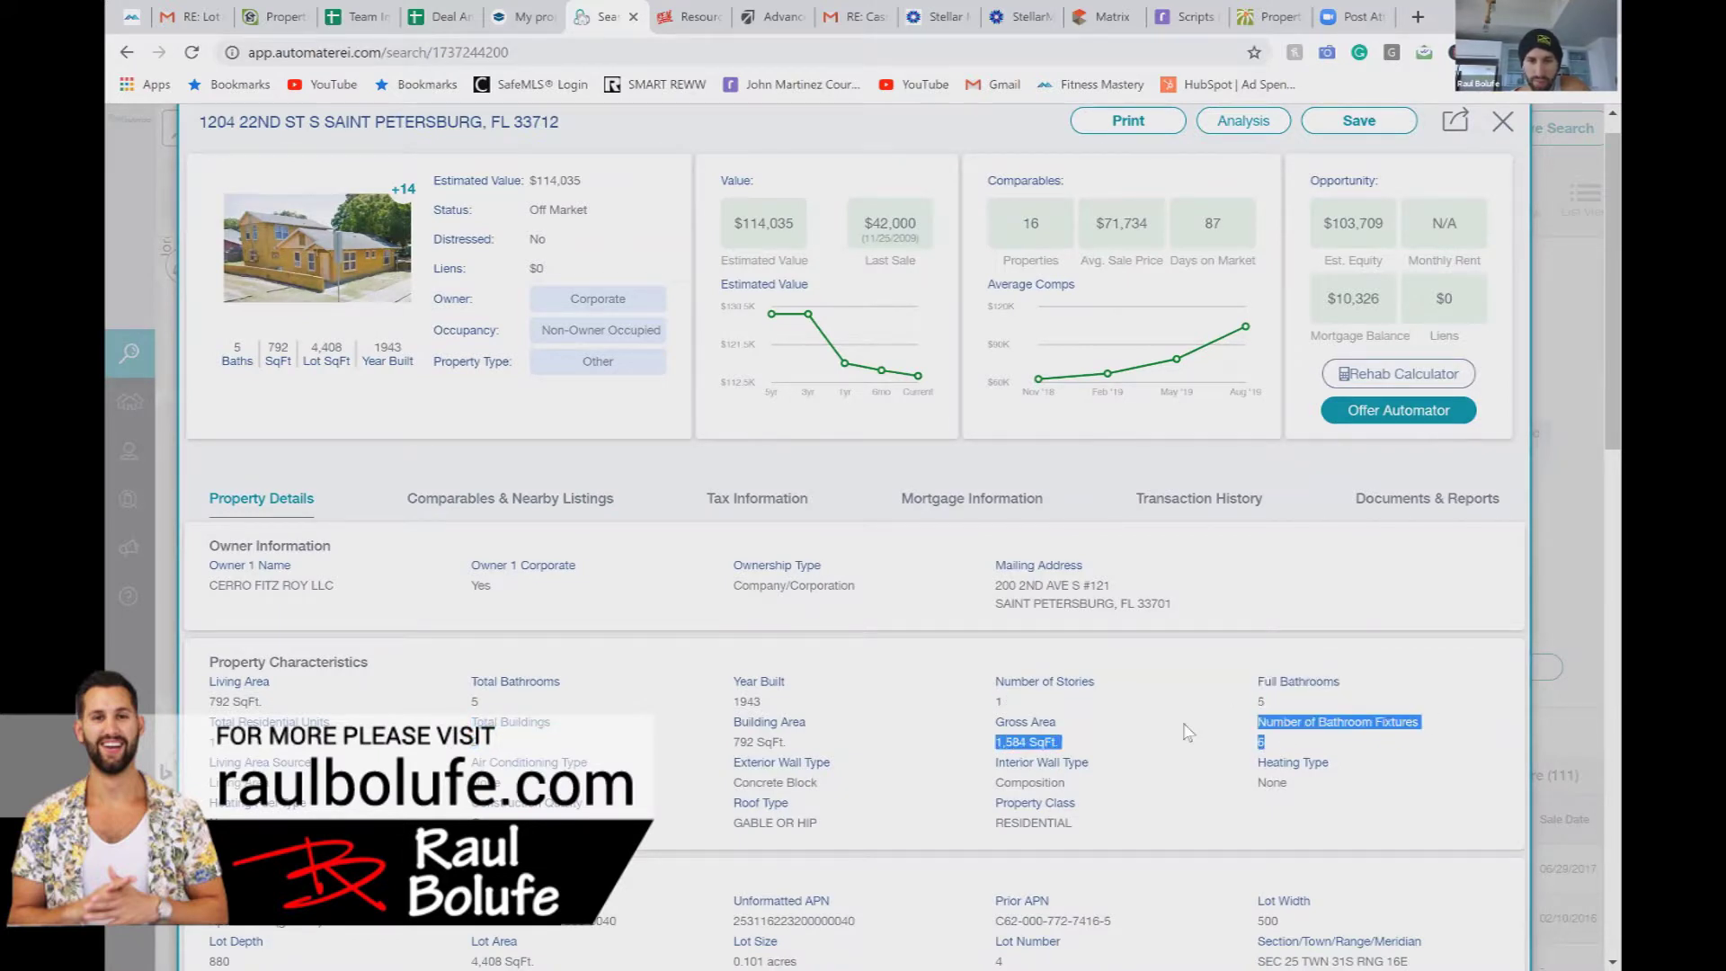
pyautogui.click(1237, 800)
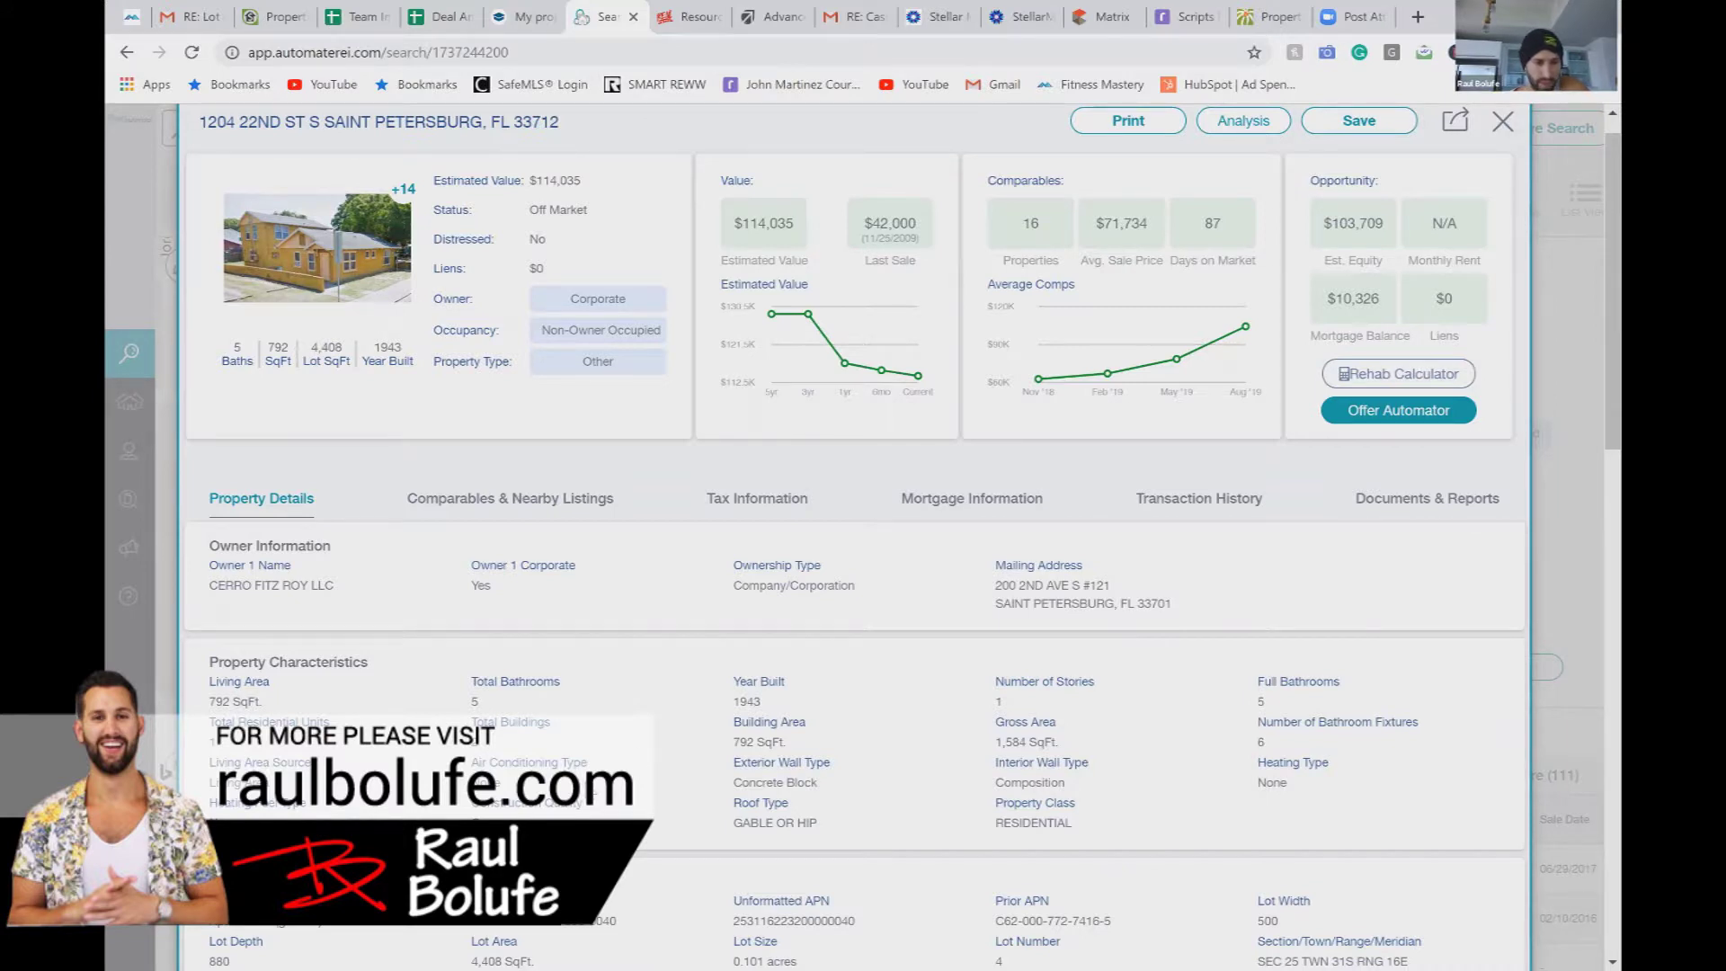
pyautogui.scroll(-2, 854, 540)
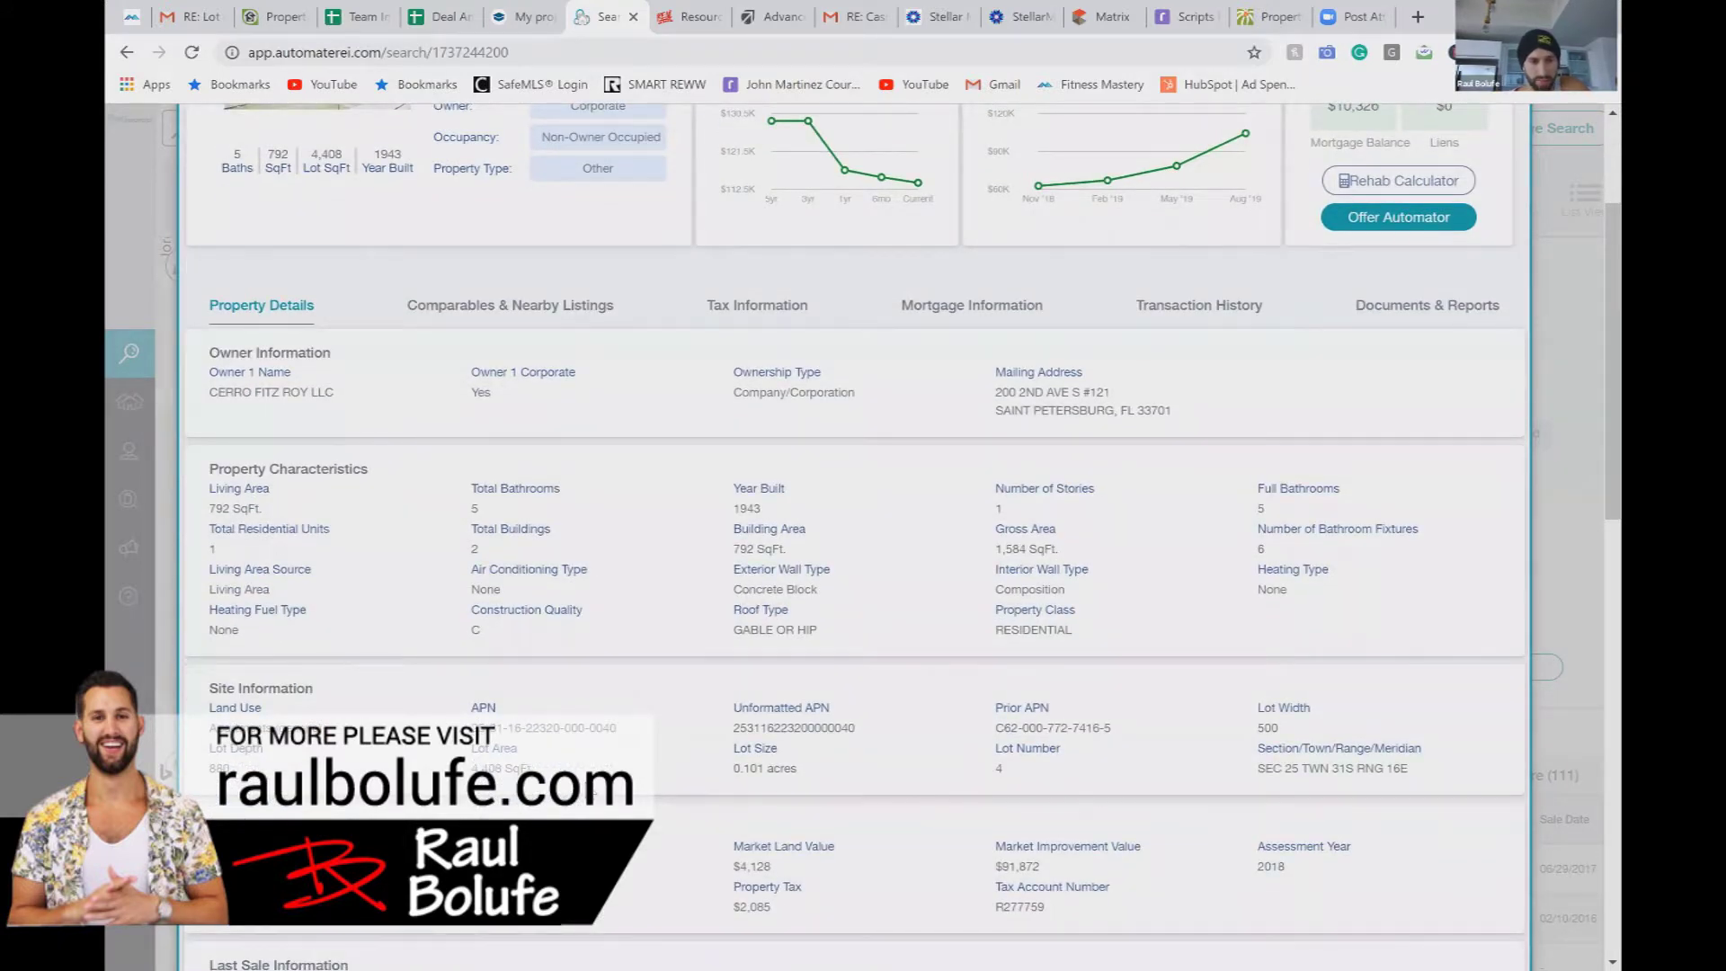
pyautogui.scroll(-4, 854, 540)
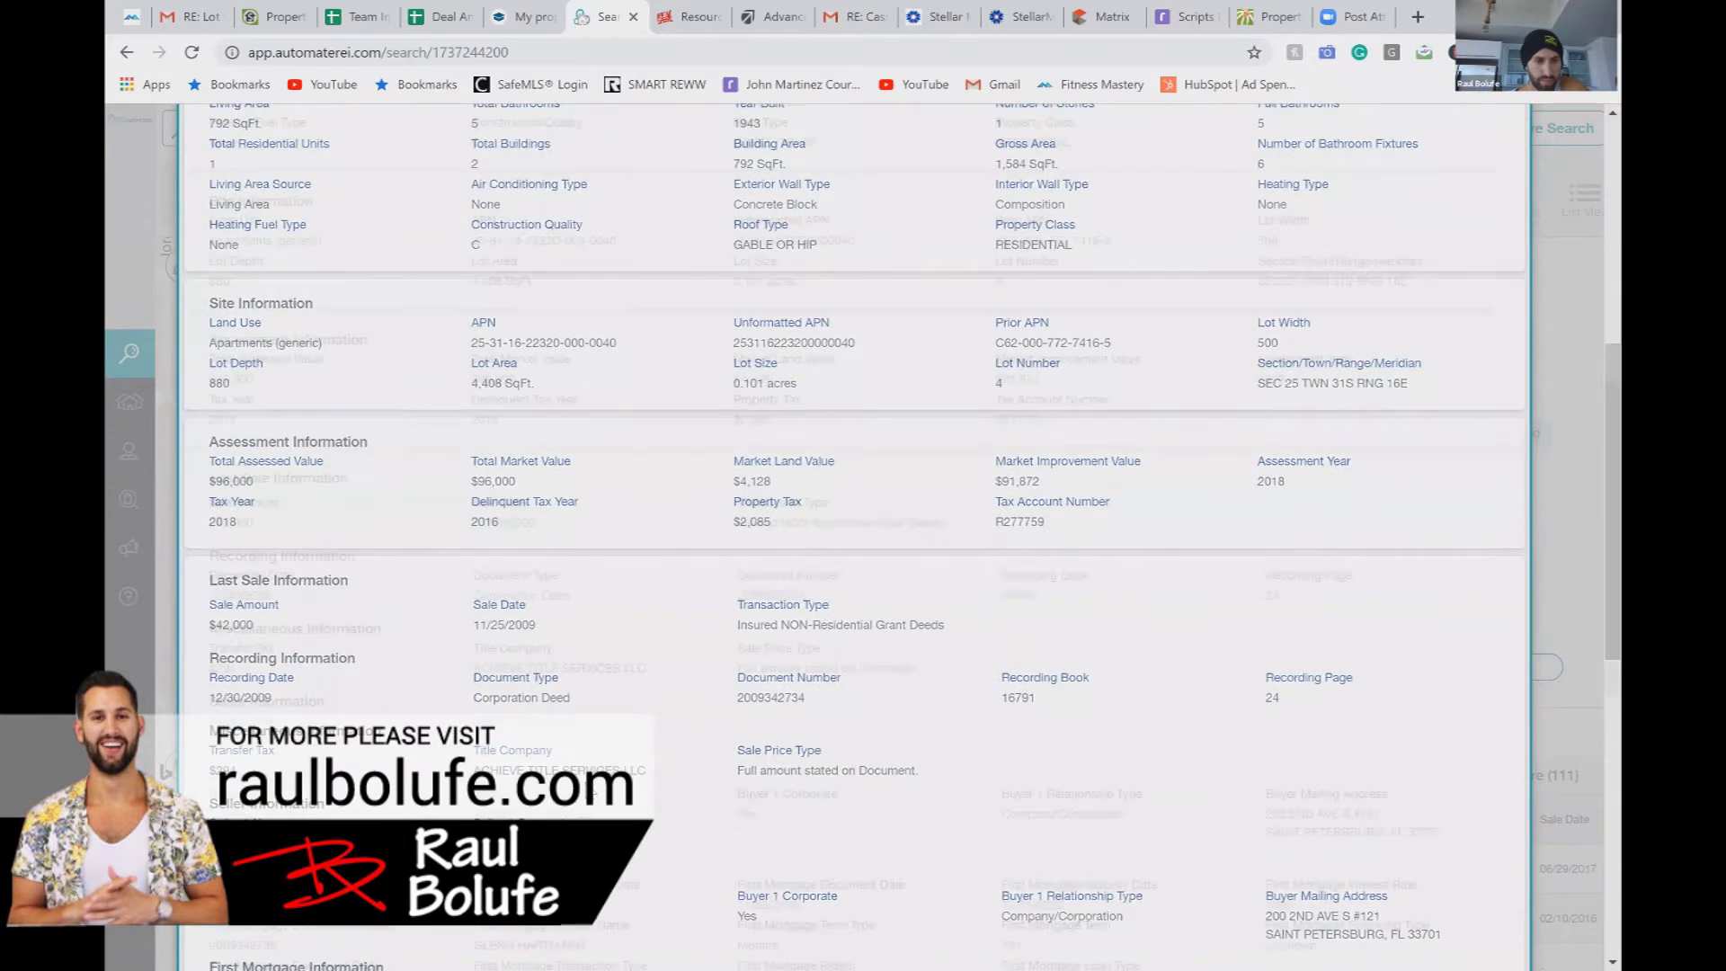
pyautogui.scroll(-4, 854, 539)
pyautogui.scroll(-4, 854, 539)
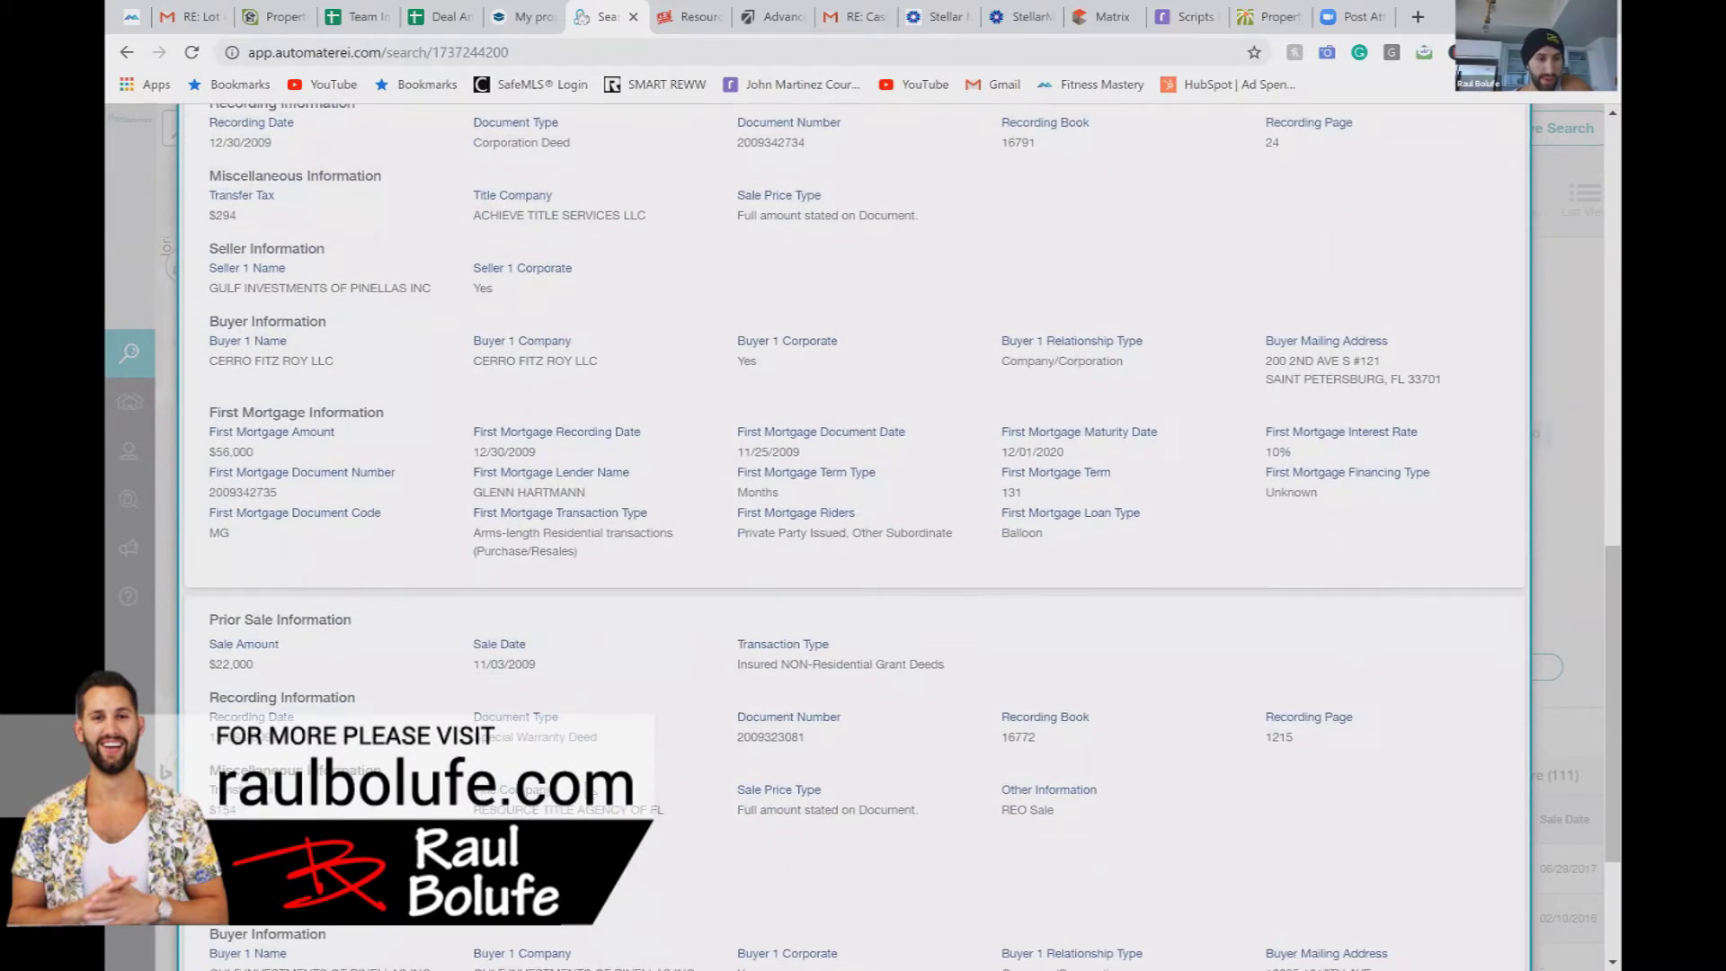
pyautogui.scroll(15, 557, 441)
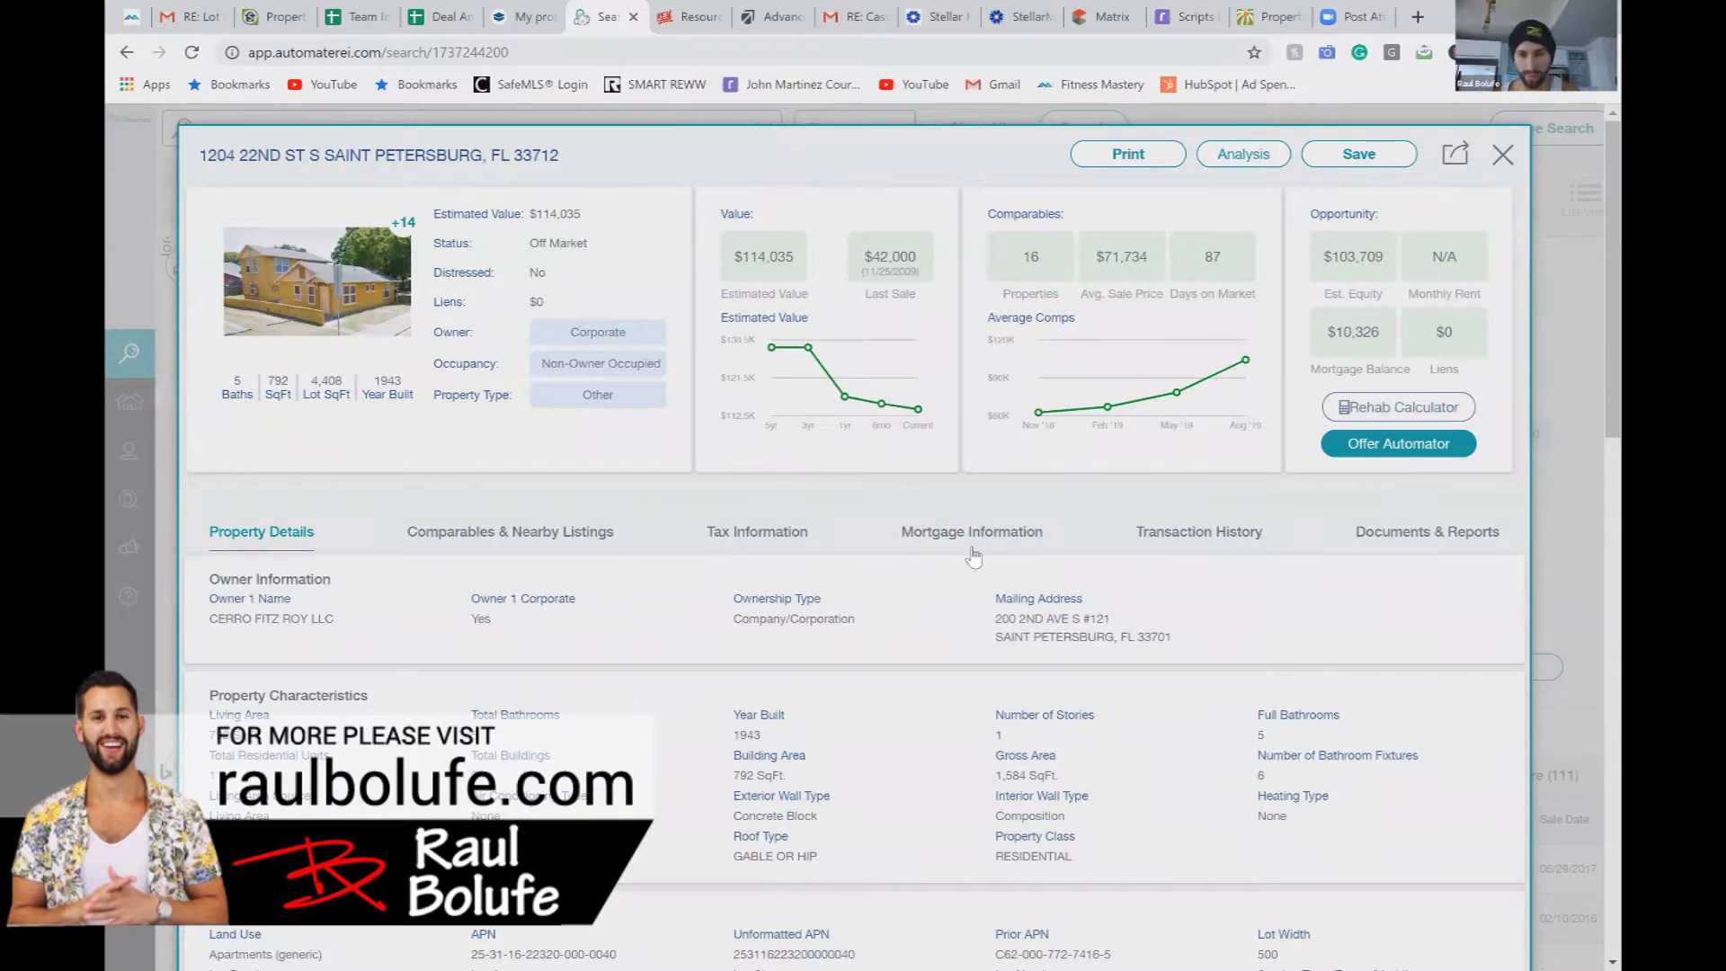
pyautogui.click(593, 533)
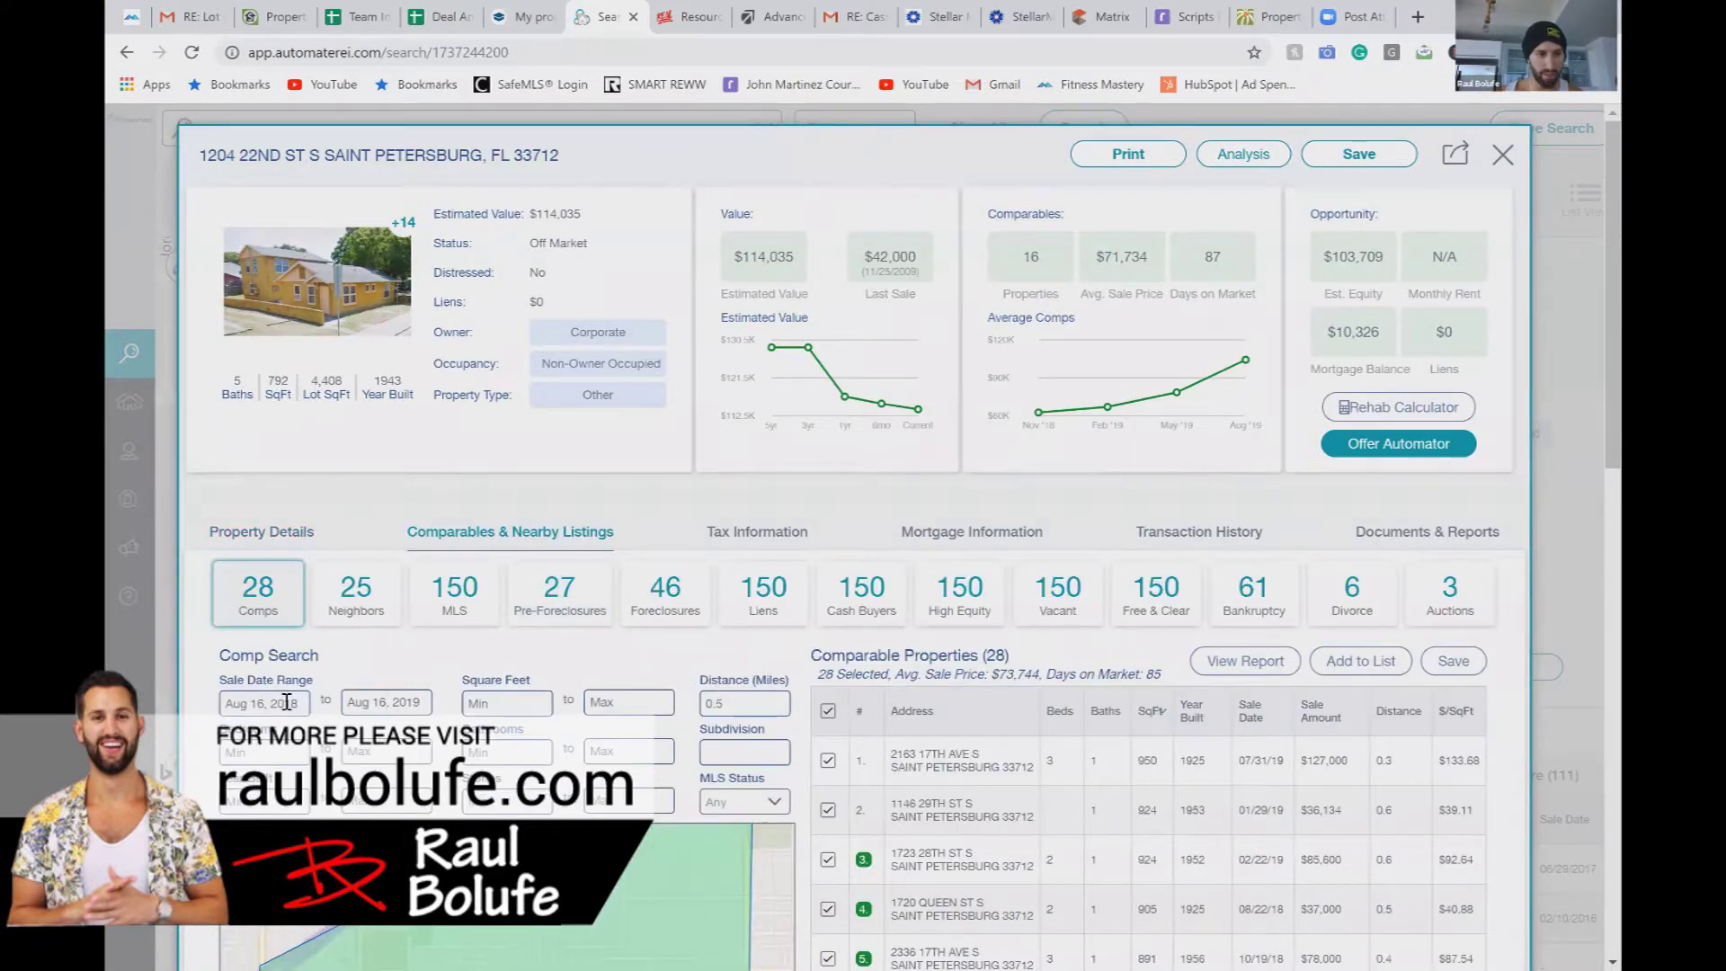
# Step: Start the comp sale date range on Jul 30, 2017, widening the results to 50 comps
pyautogui.click(283, 703)
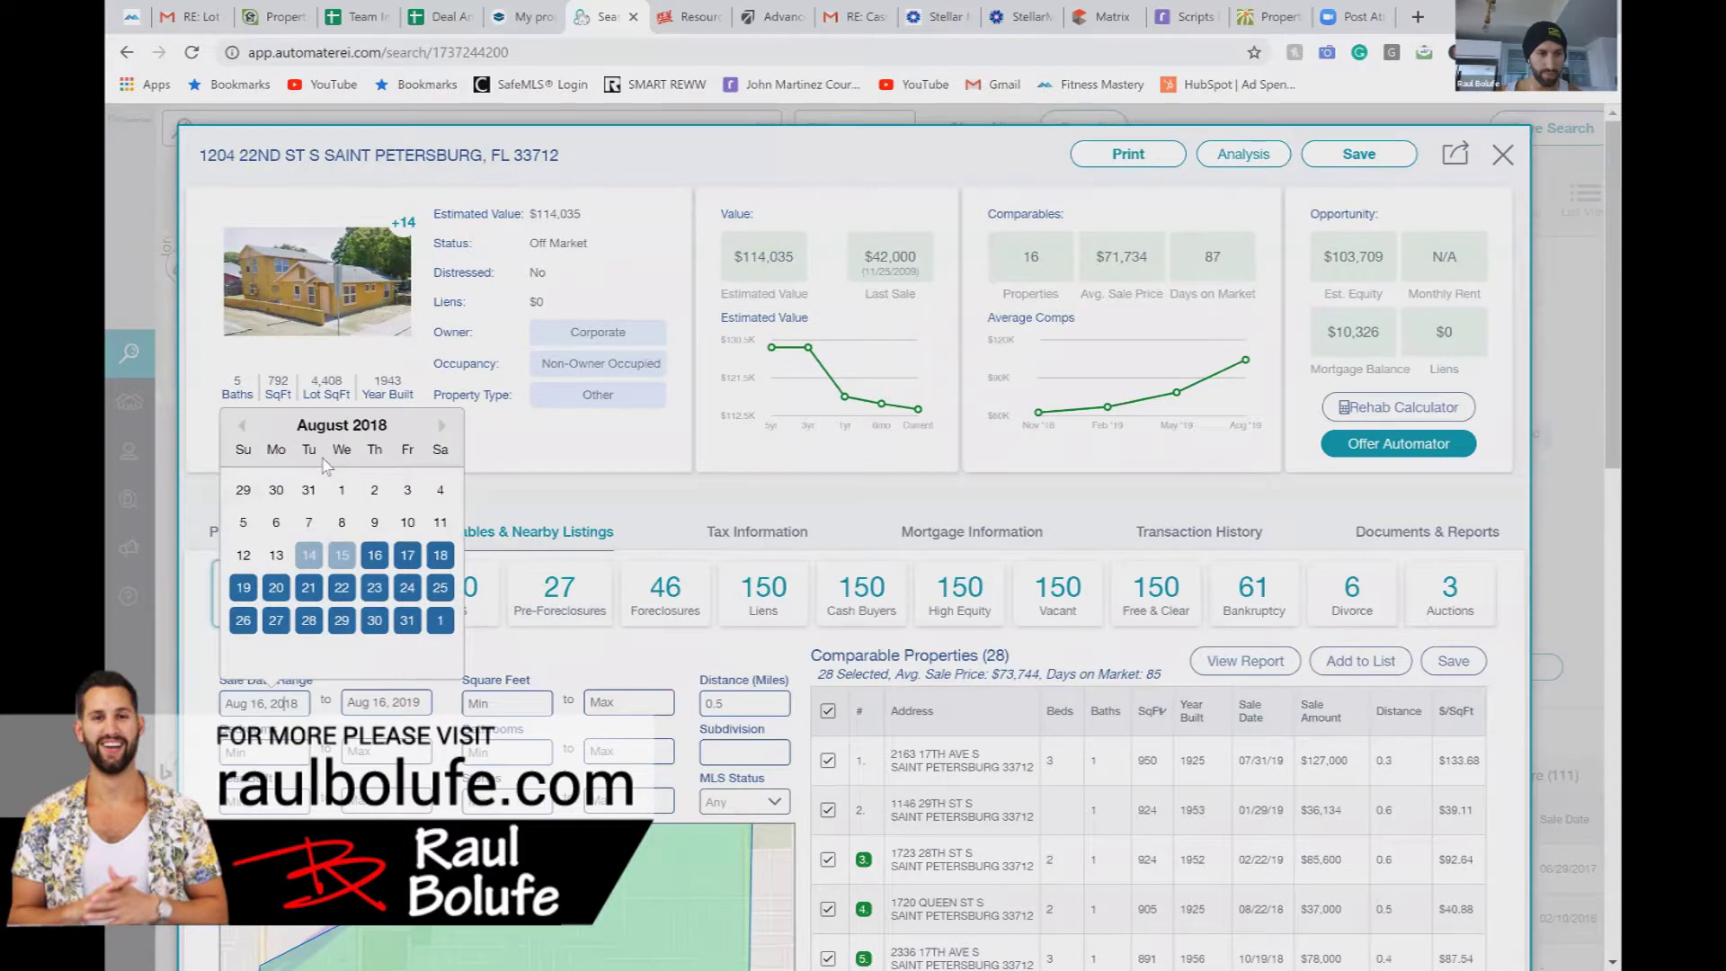
pyautogui.click(242, 426)
pyautogui.click(242, 426)
pyautogui.click(242, 426)
pyautogui.click(242, 426)
pyautogui.click(242, 426)
pyautogui.click(242, 426)
pyautogui.click(242, 426)
pyautogui.click(242, 426)
pyautogui.click(242, 426)
pyautogui.click(242, 426)
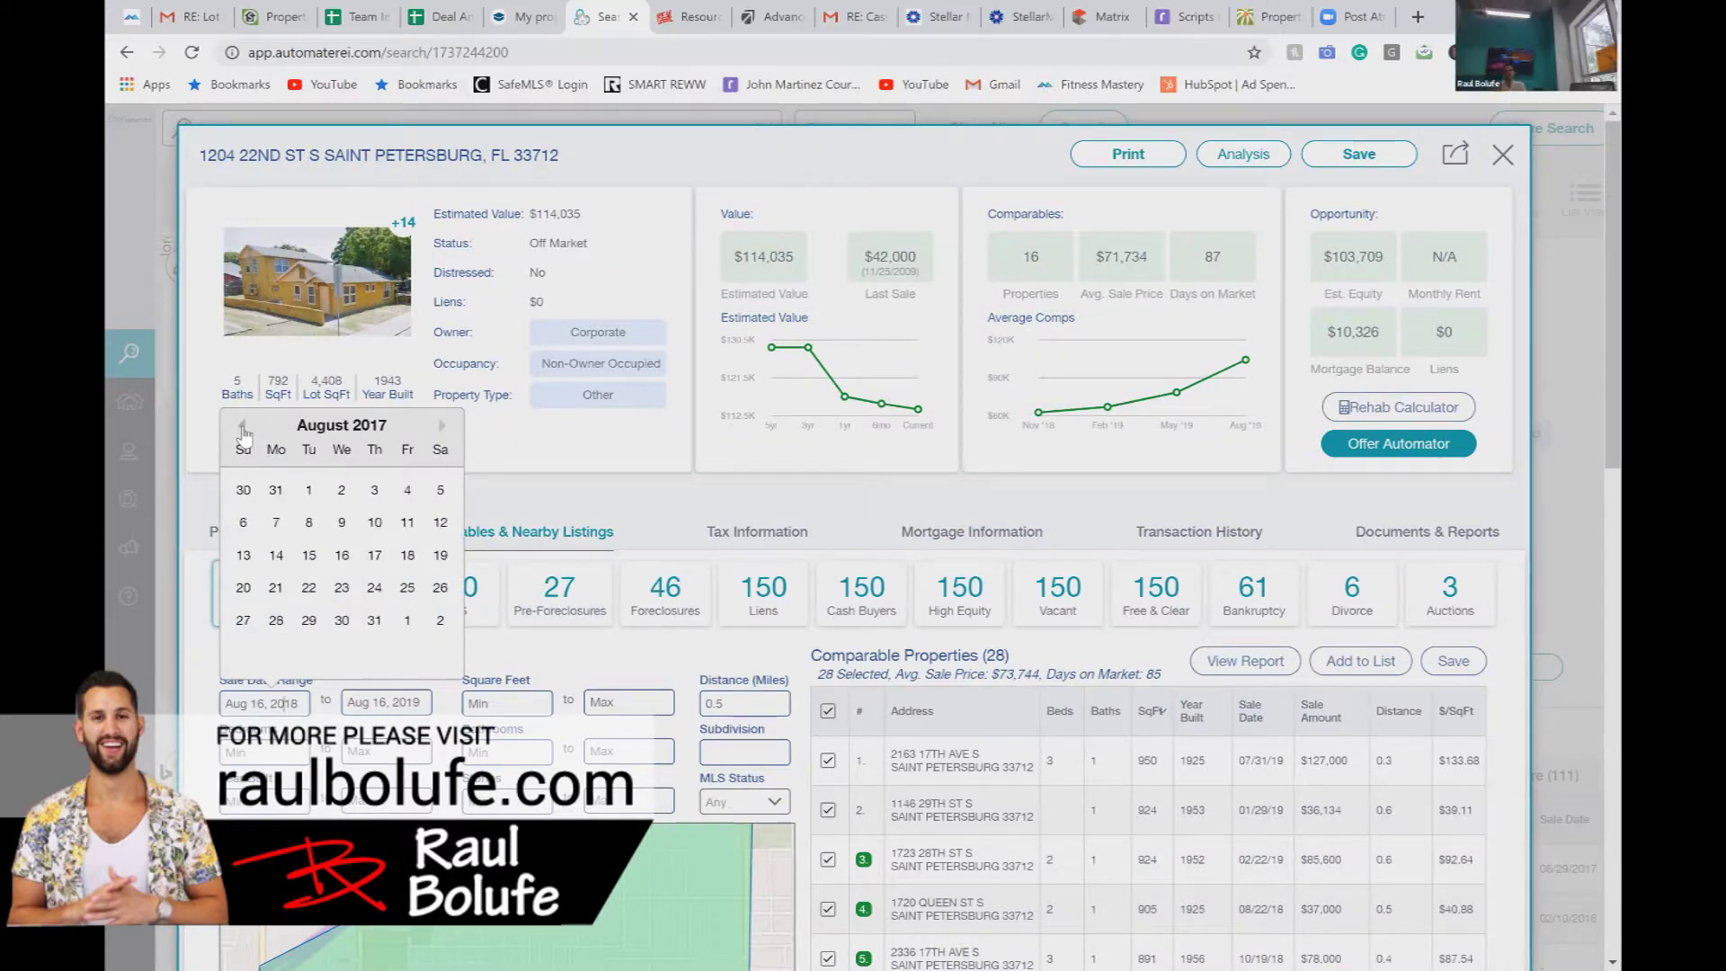
pyautogui.click(251, 493)
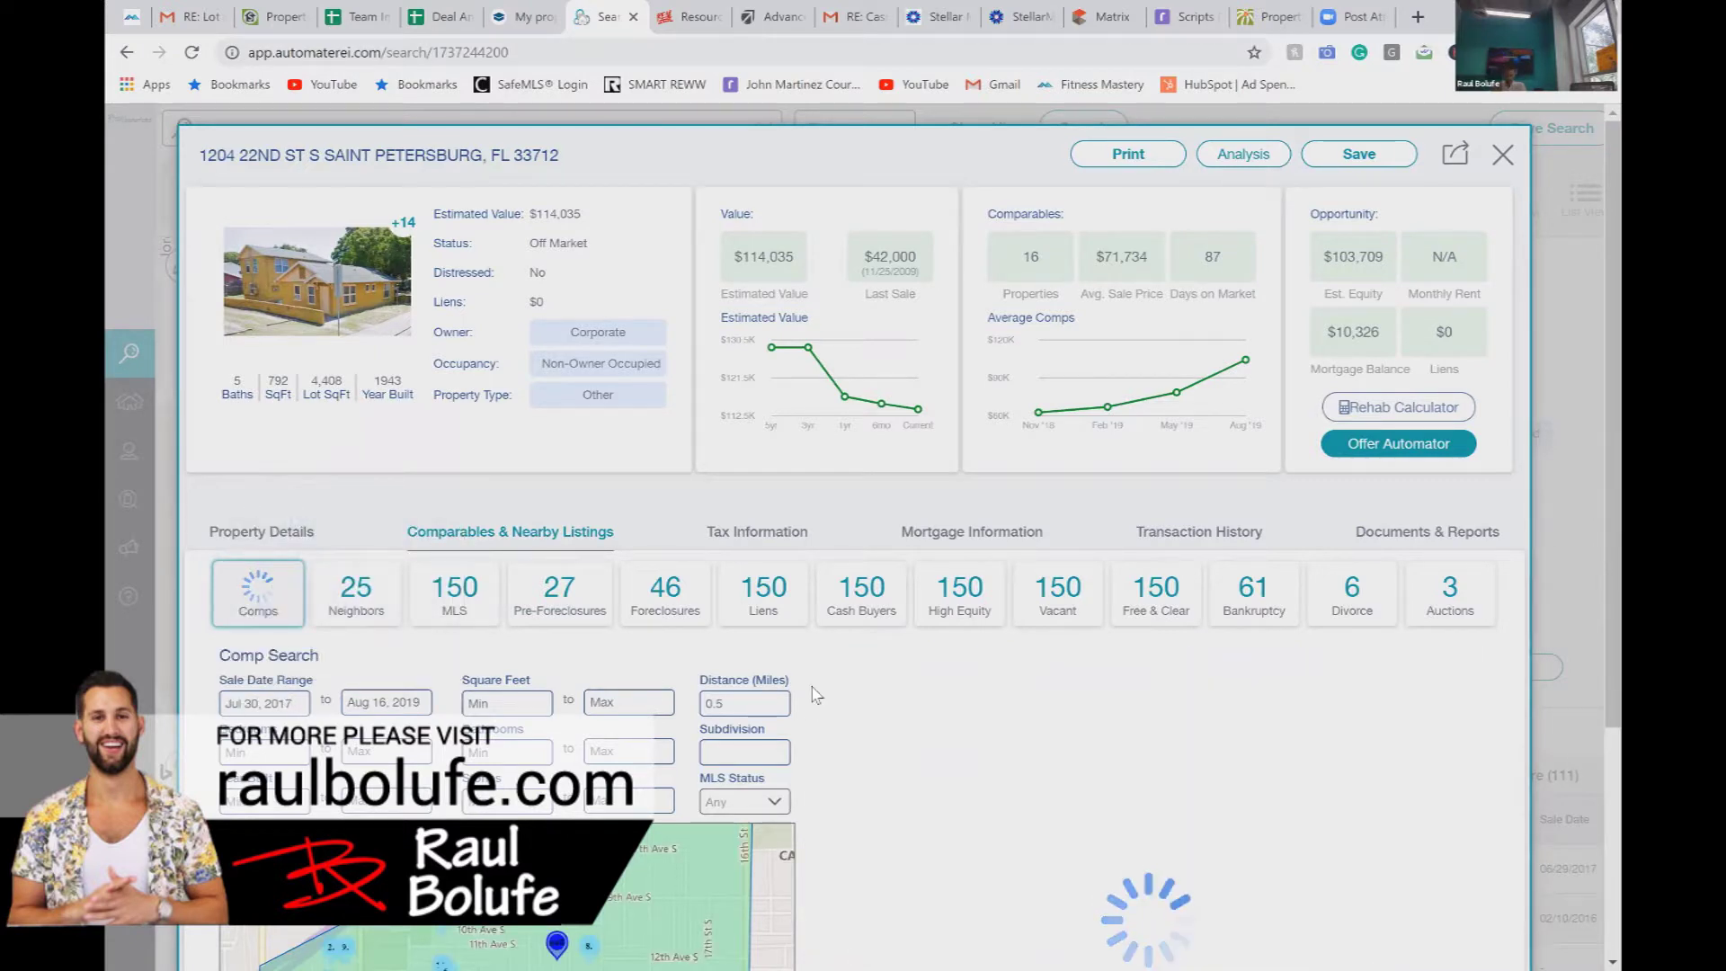
pyautogui.scroll(-3, 814, 693)
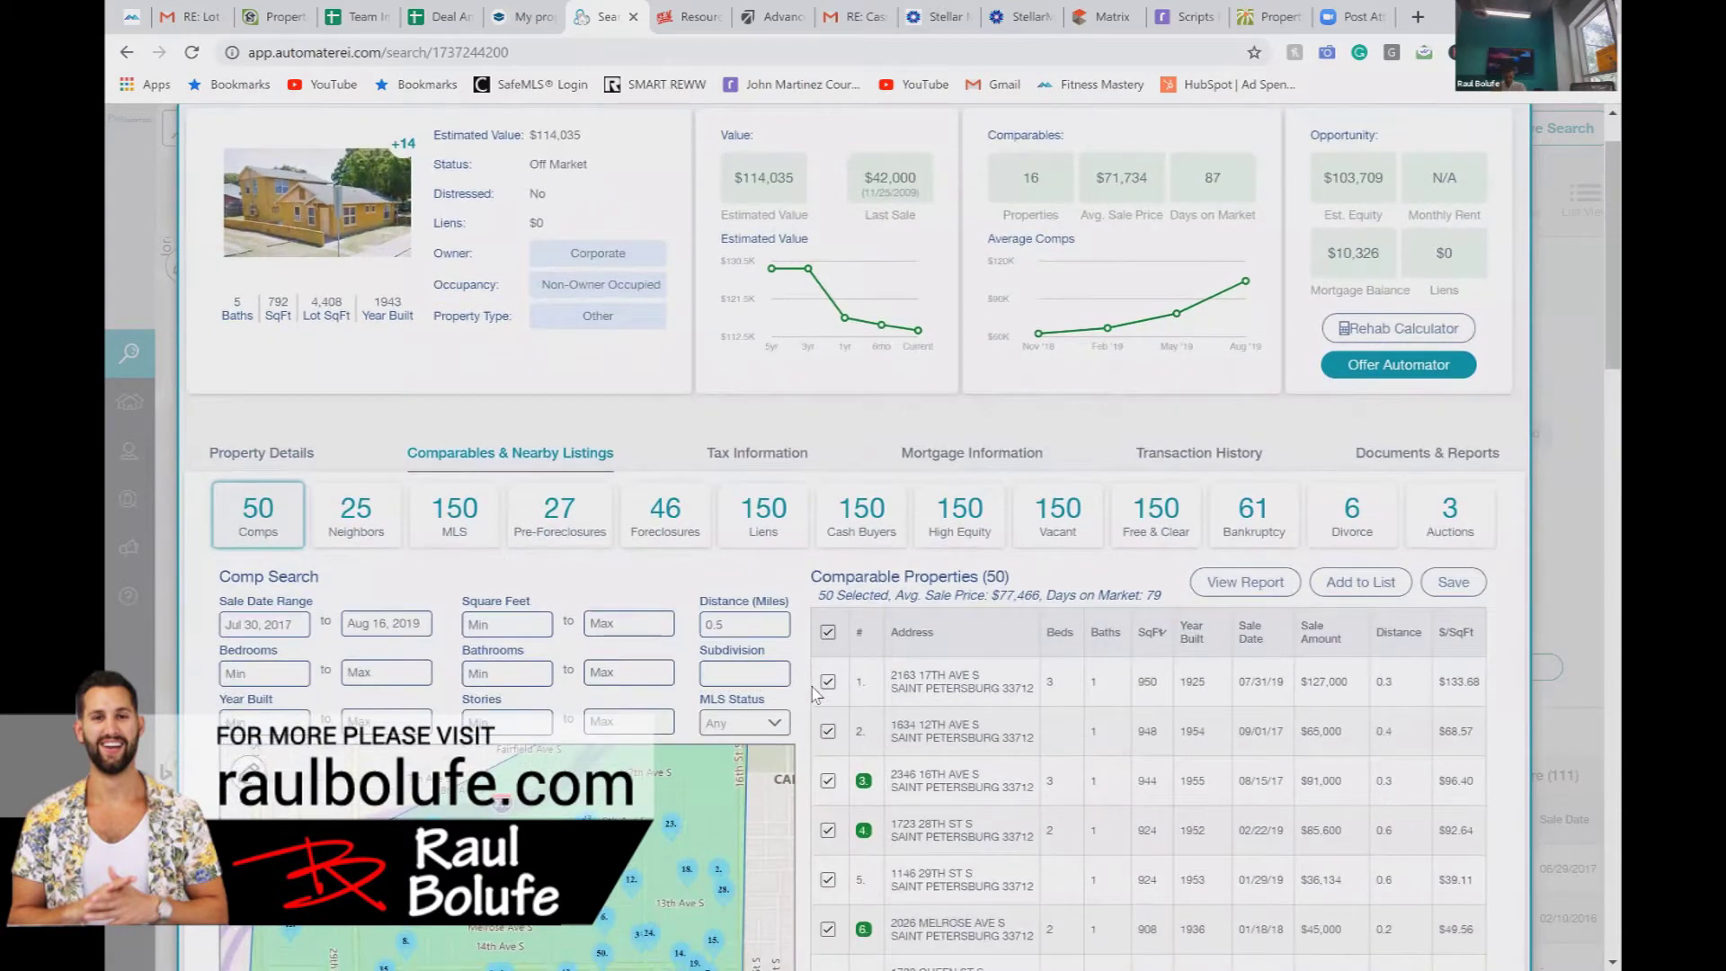
pyautogui.scroll(-3, 814, 692)
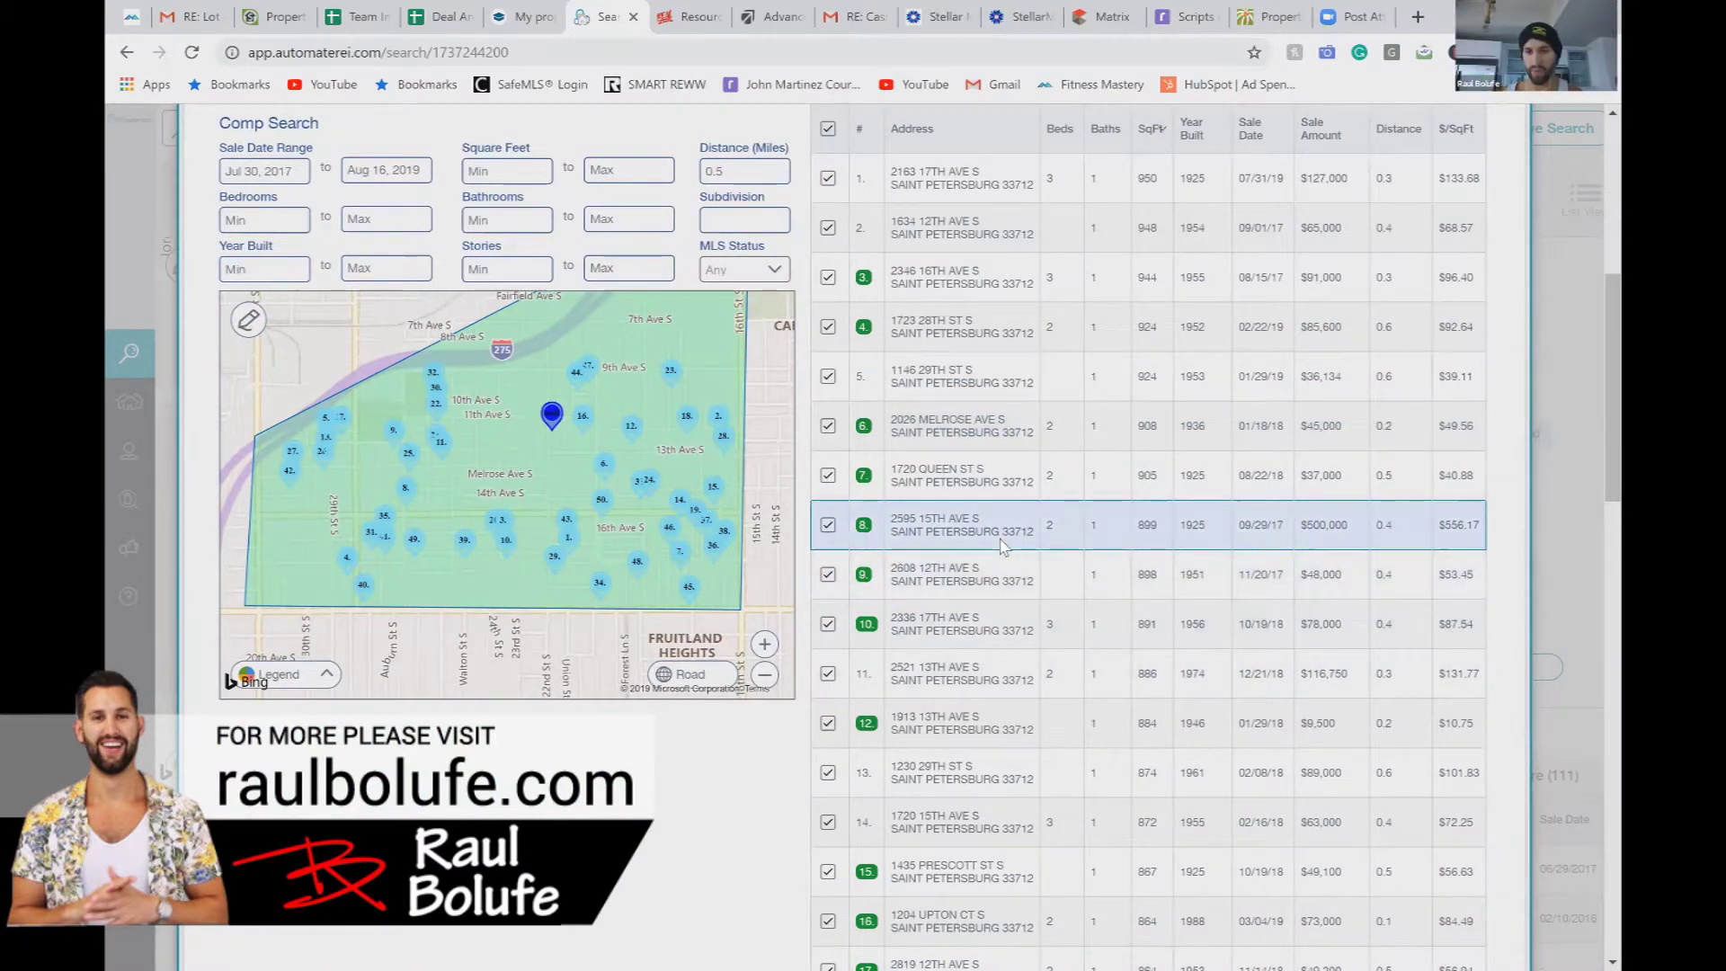
pyautogui.click(1003, 544)
# Step: Open comp row 8's details in a new tab, then return to the subject property's comps list
pyautogui.click(1043, 586)
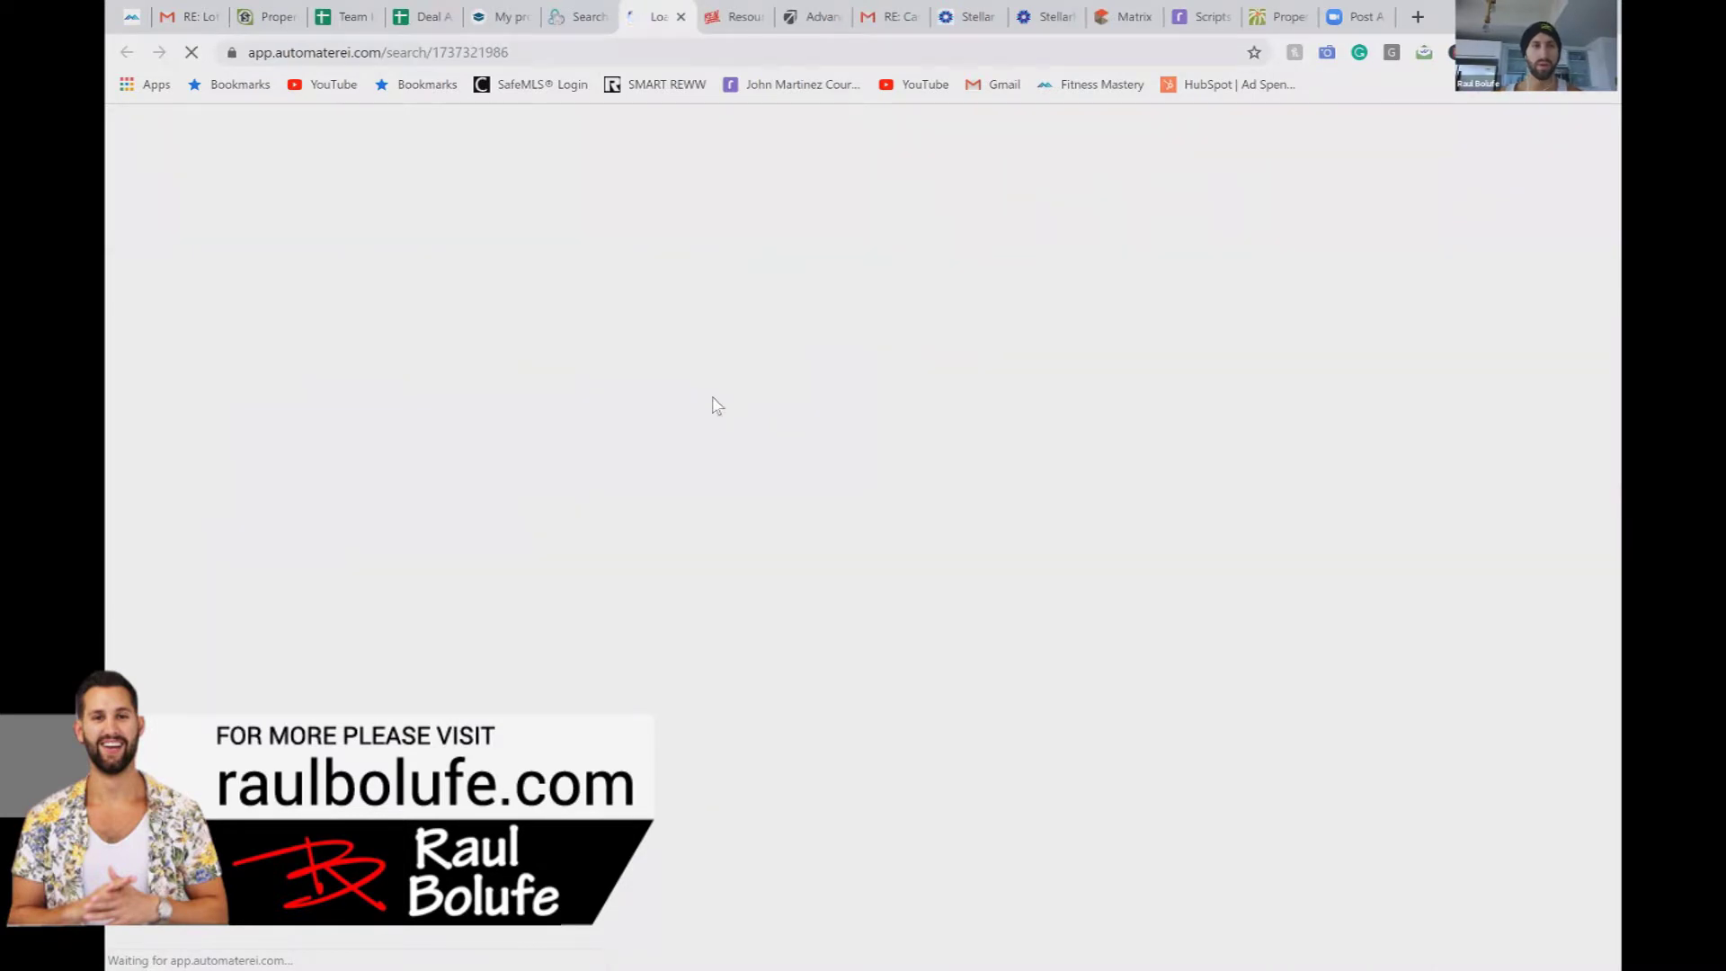
pyautogui.click(559, 18)
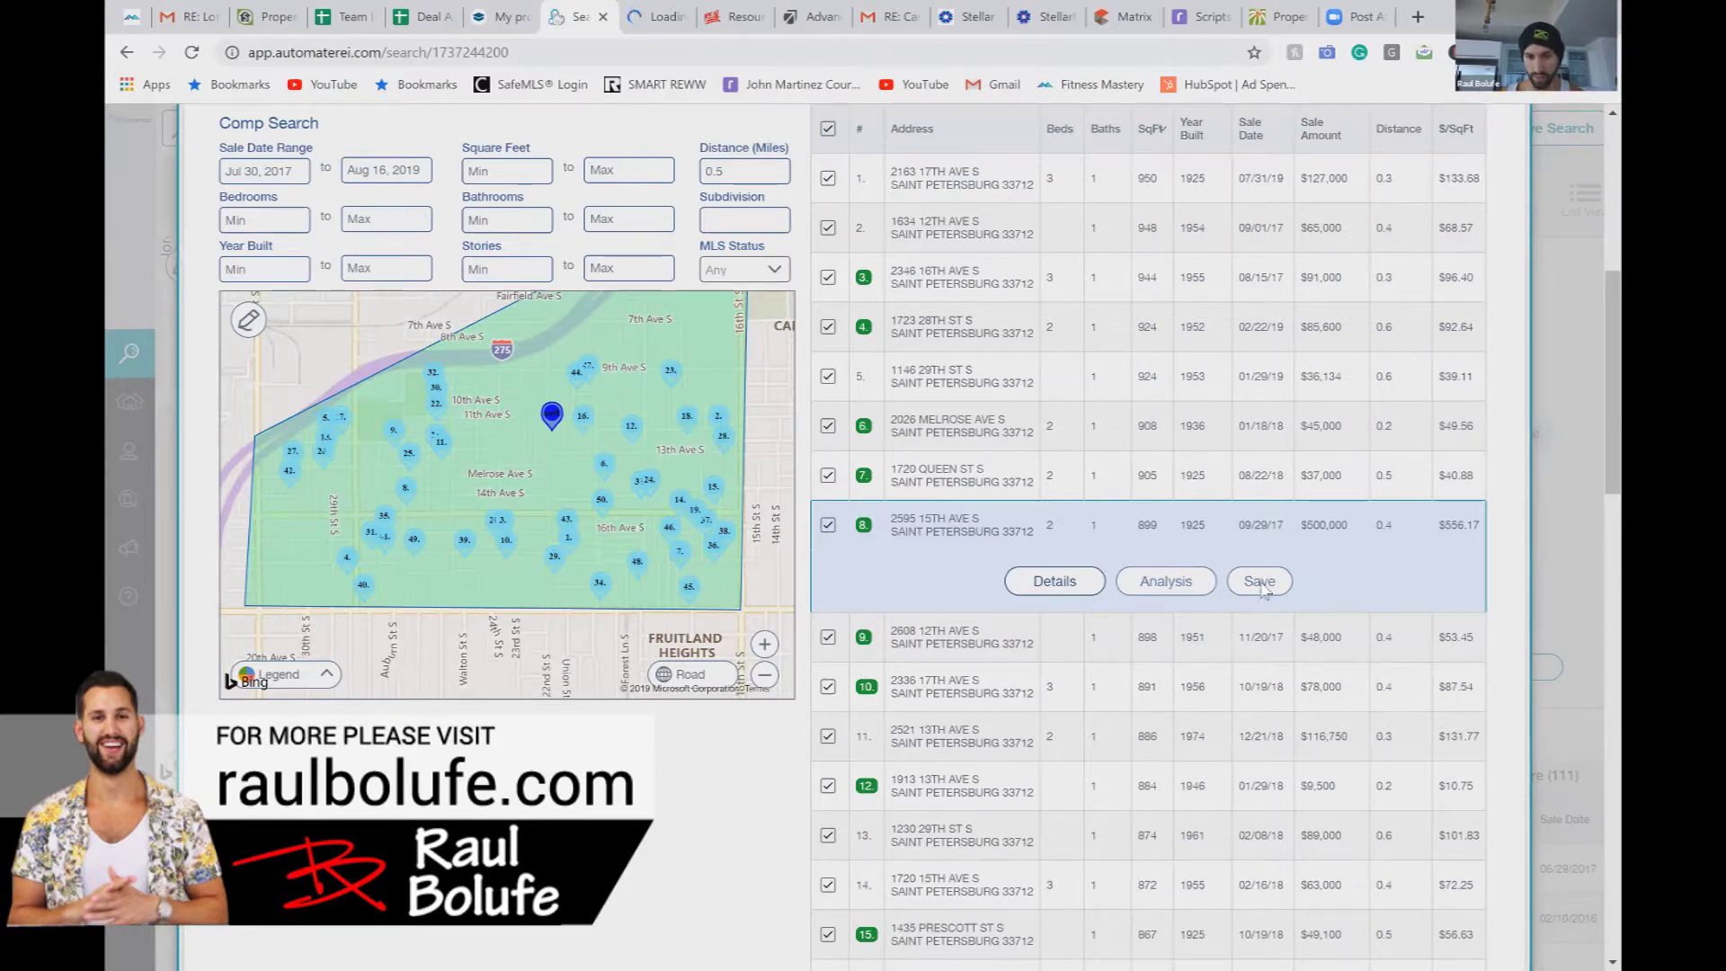
pyautogui.scroll(1, 1232, 629)
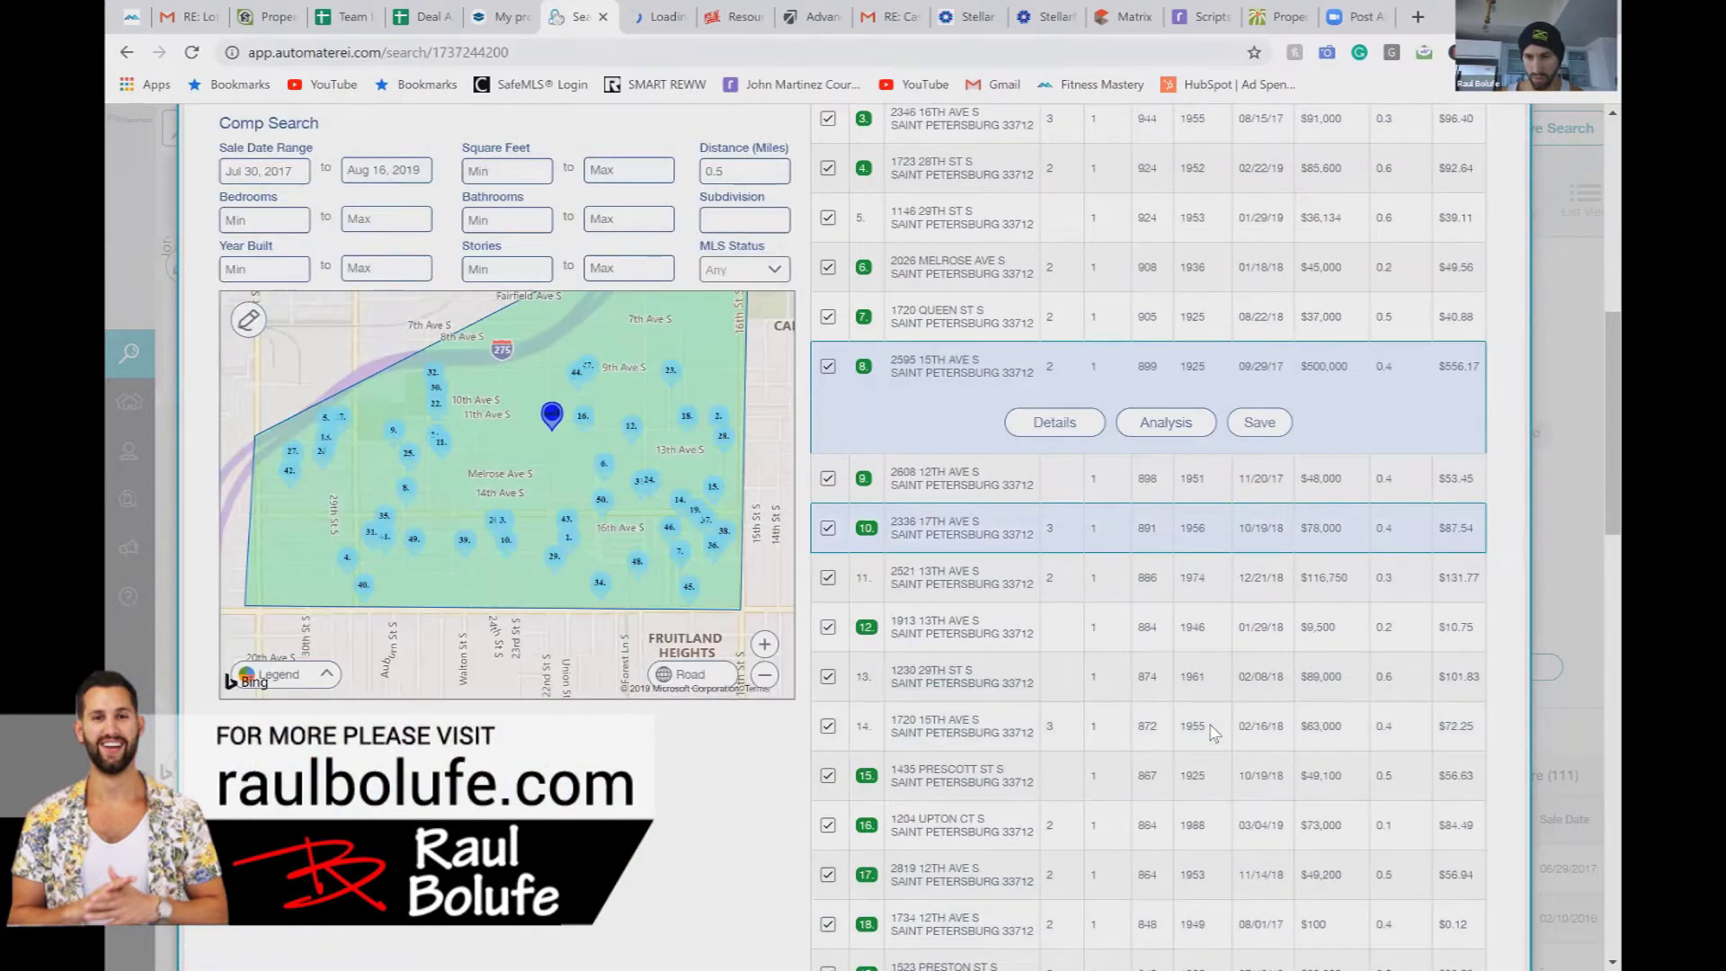
pyautogui.scroll(-4, 1214, 733)
pyautogui.scroll(7, 1214, 732)
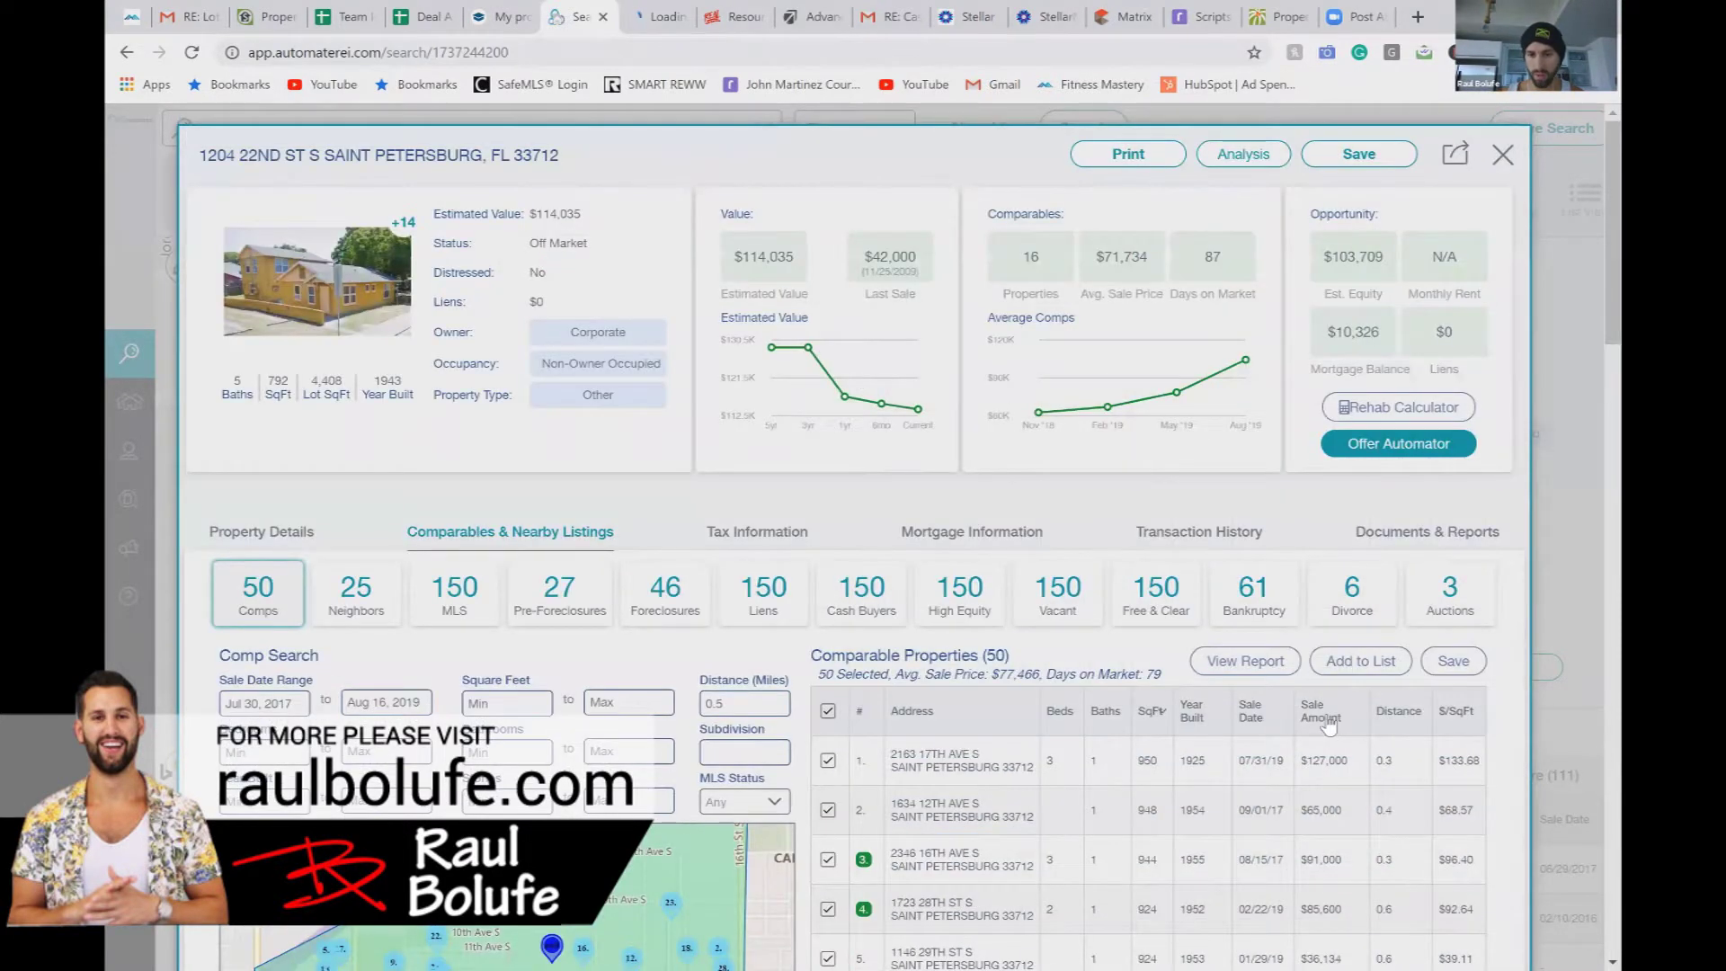
pyautogui.click(1329, 723)
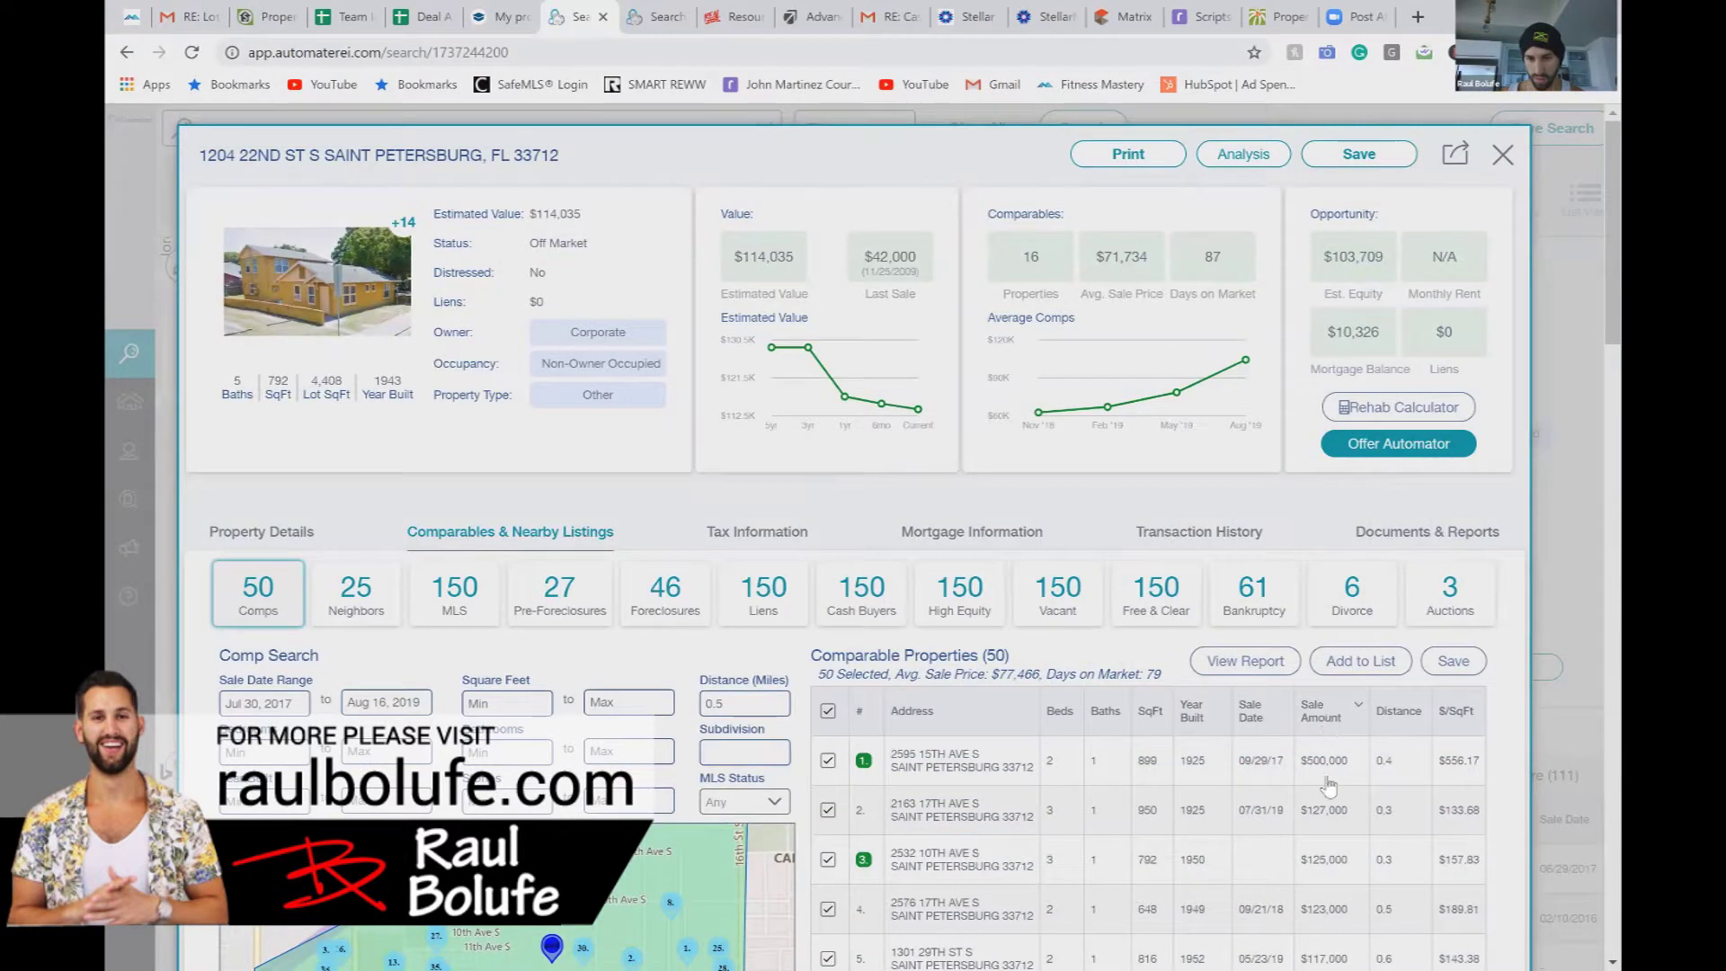
pyautogui.scroll(-1, 1330, 784)
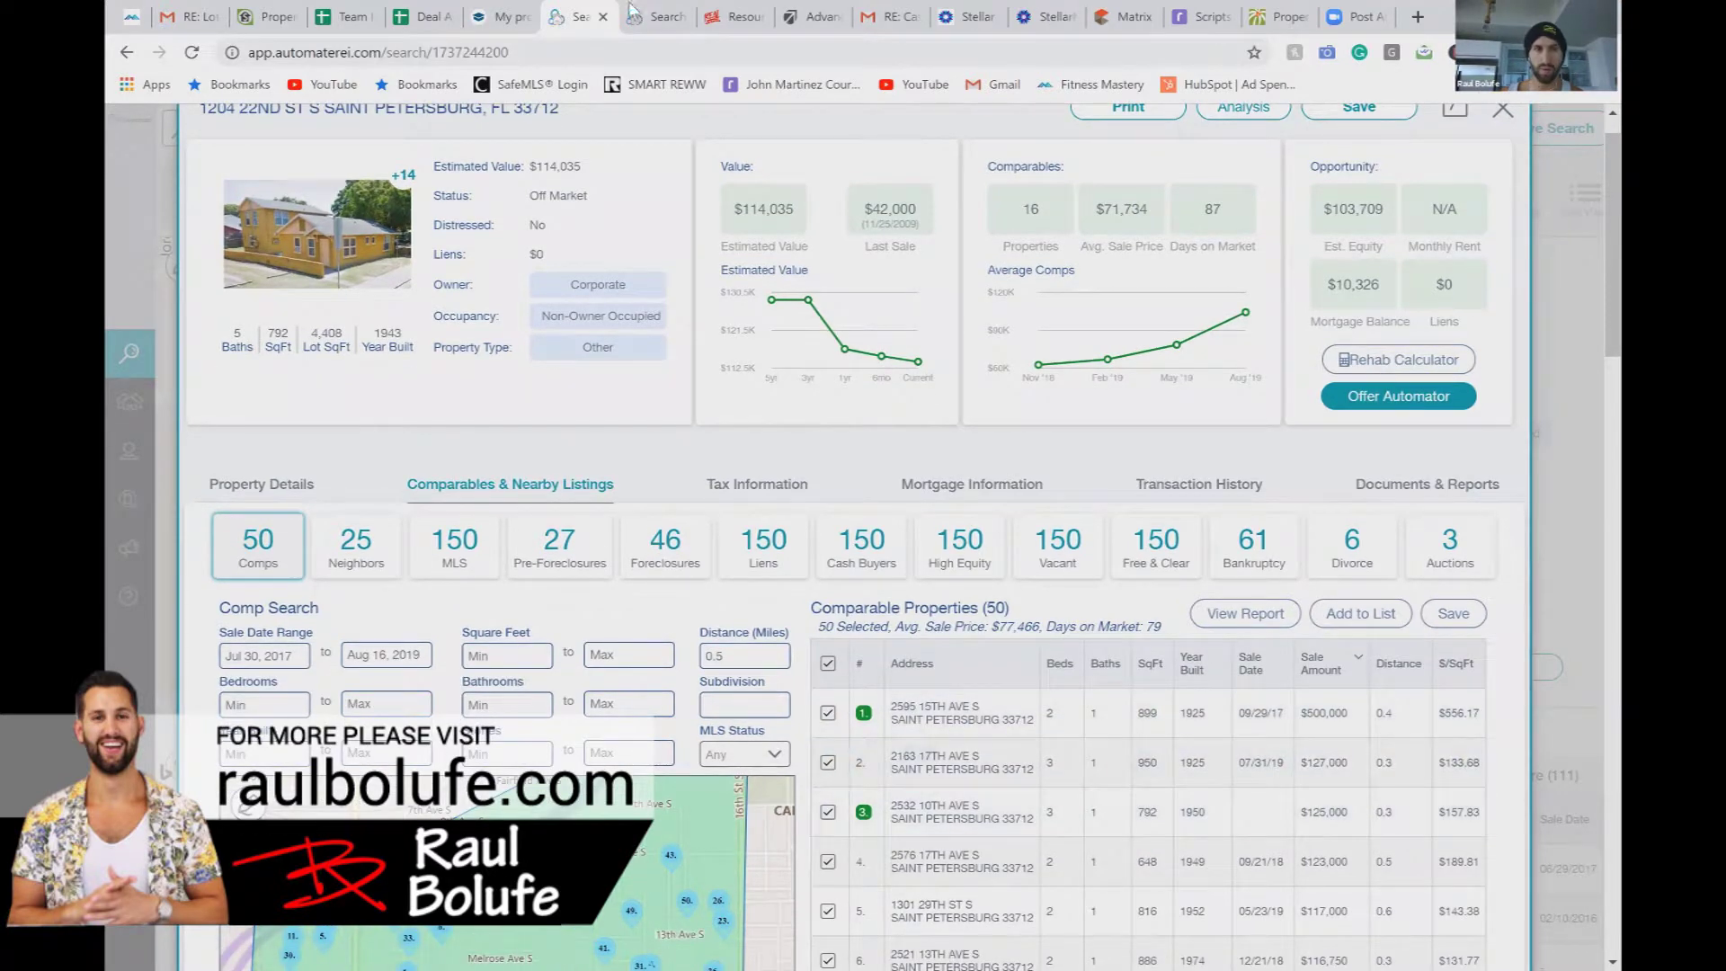
pyautogui.click(646, 19)
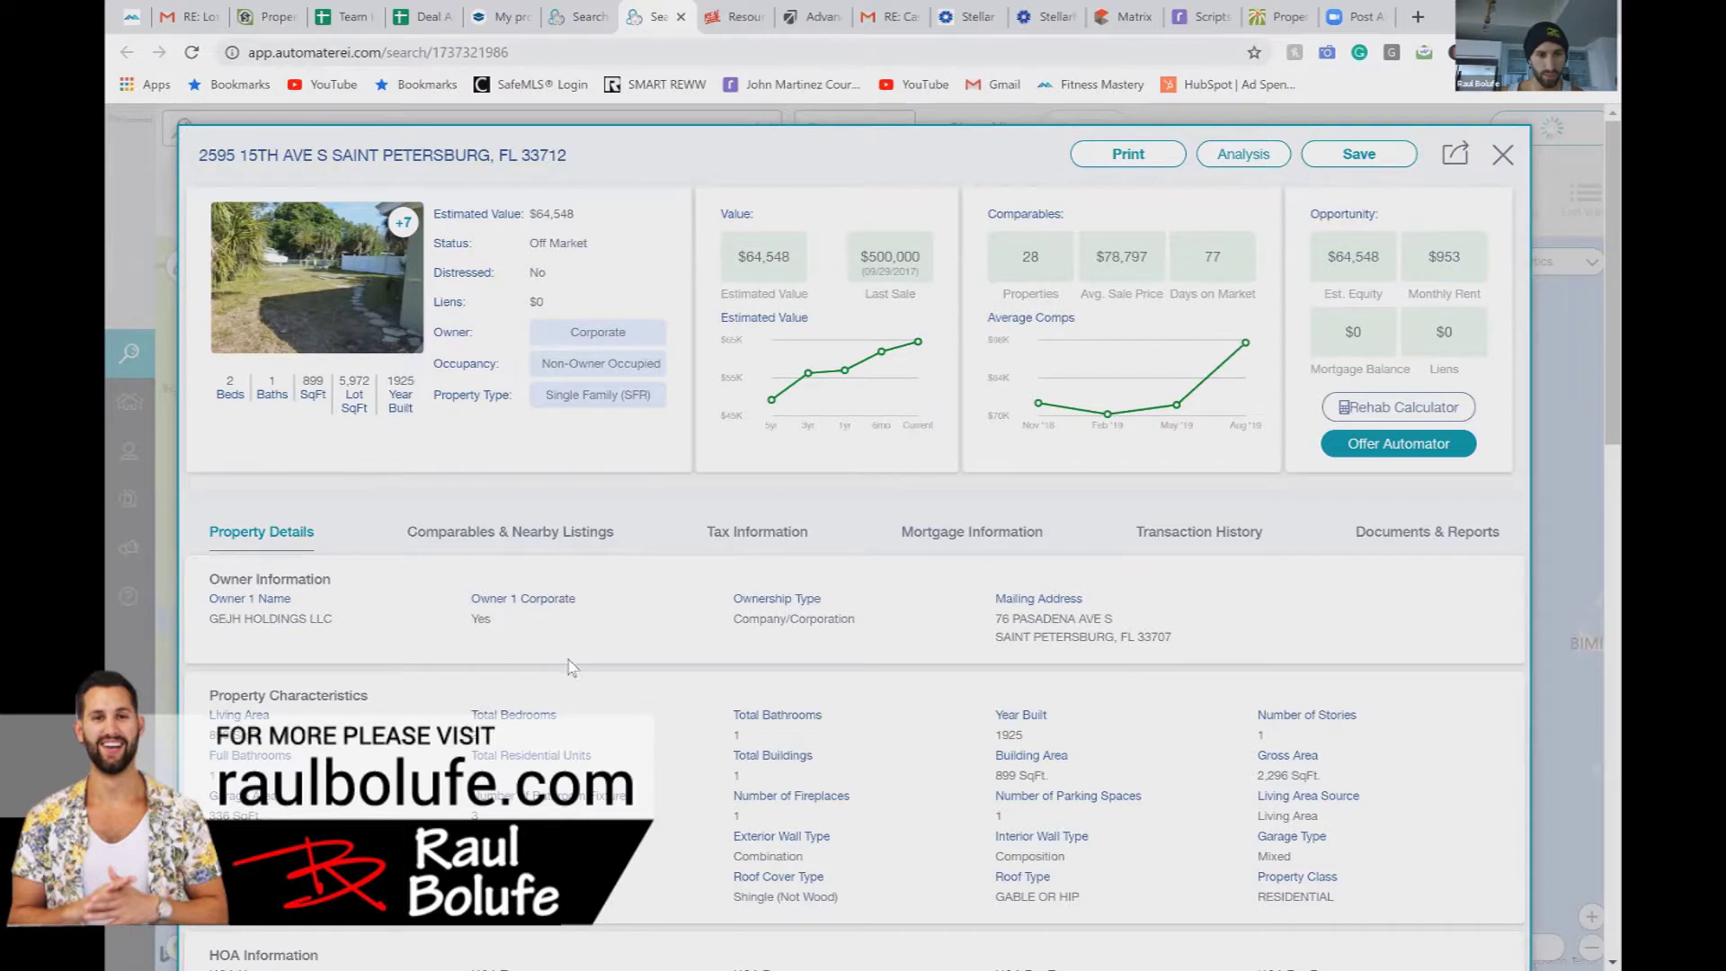
pyautogui.scroll(-3, 559, 662)
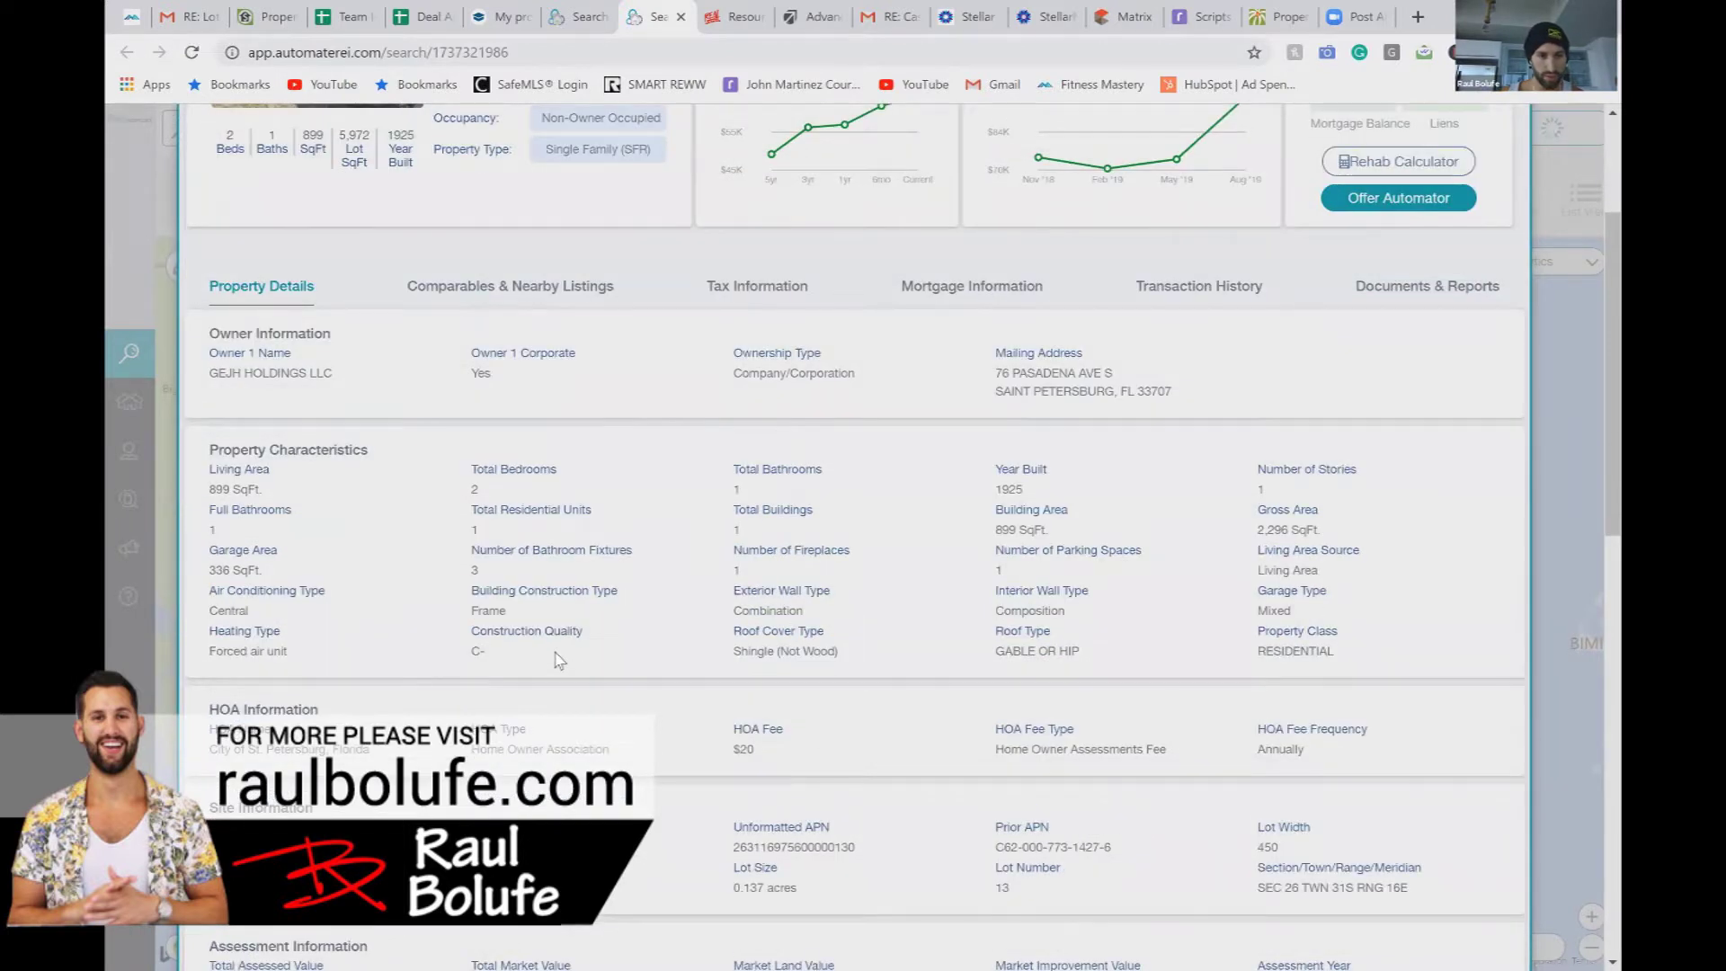
pyautogui.scroll(-2, 559, 661)
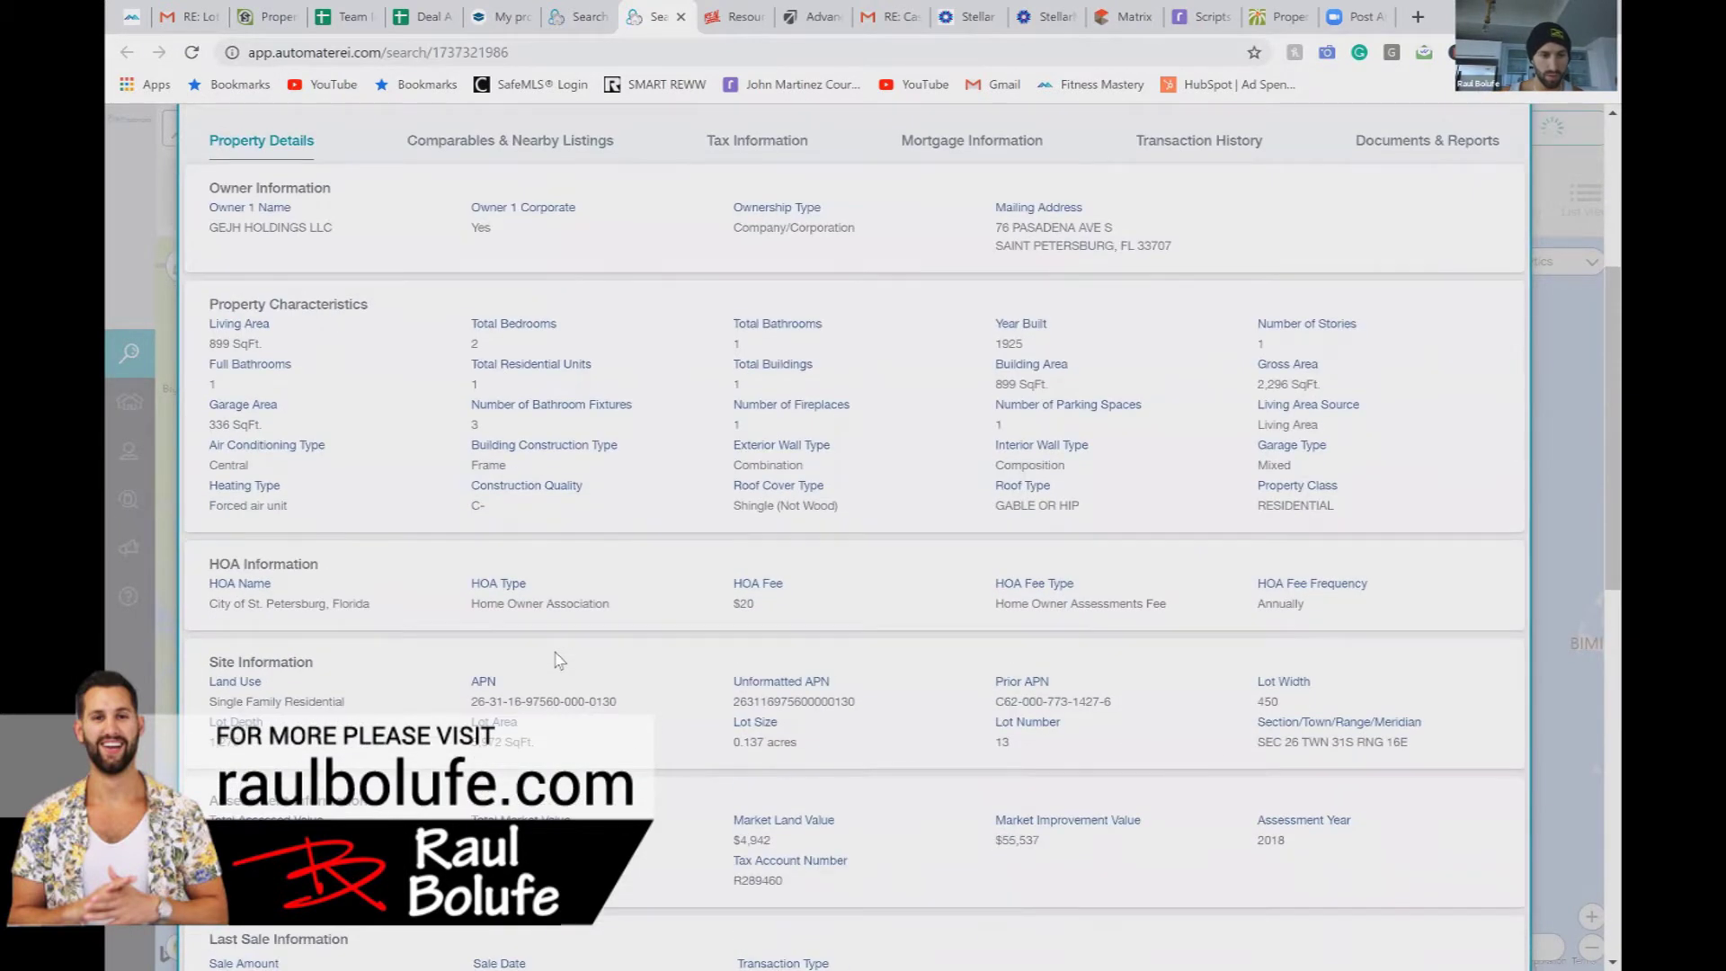
pyautogui.scroll(-4, 559, 662)
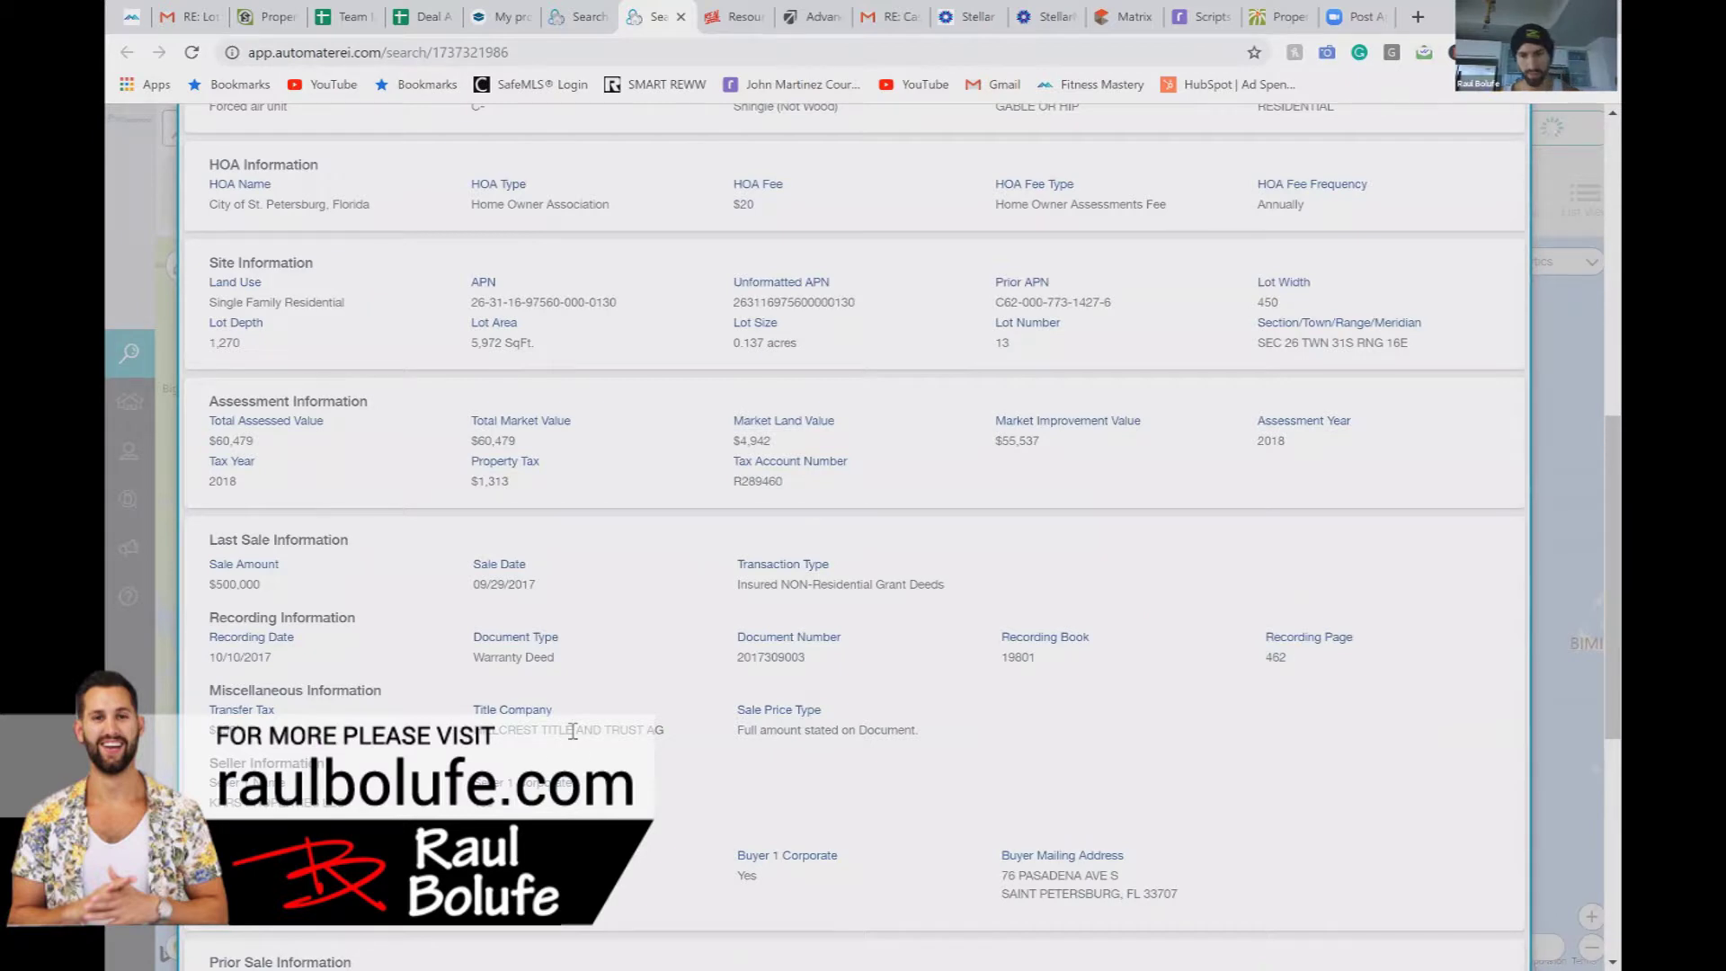
pyautogui.scroll(-2, 575, 739)
pyautogui.scroll(-3, 575, 739)
pyautogui.scroll(12, 576, 739)
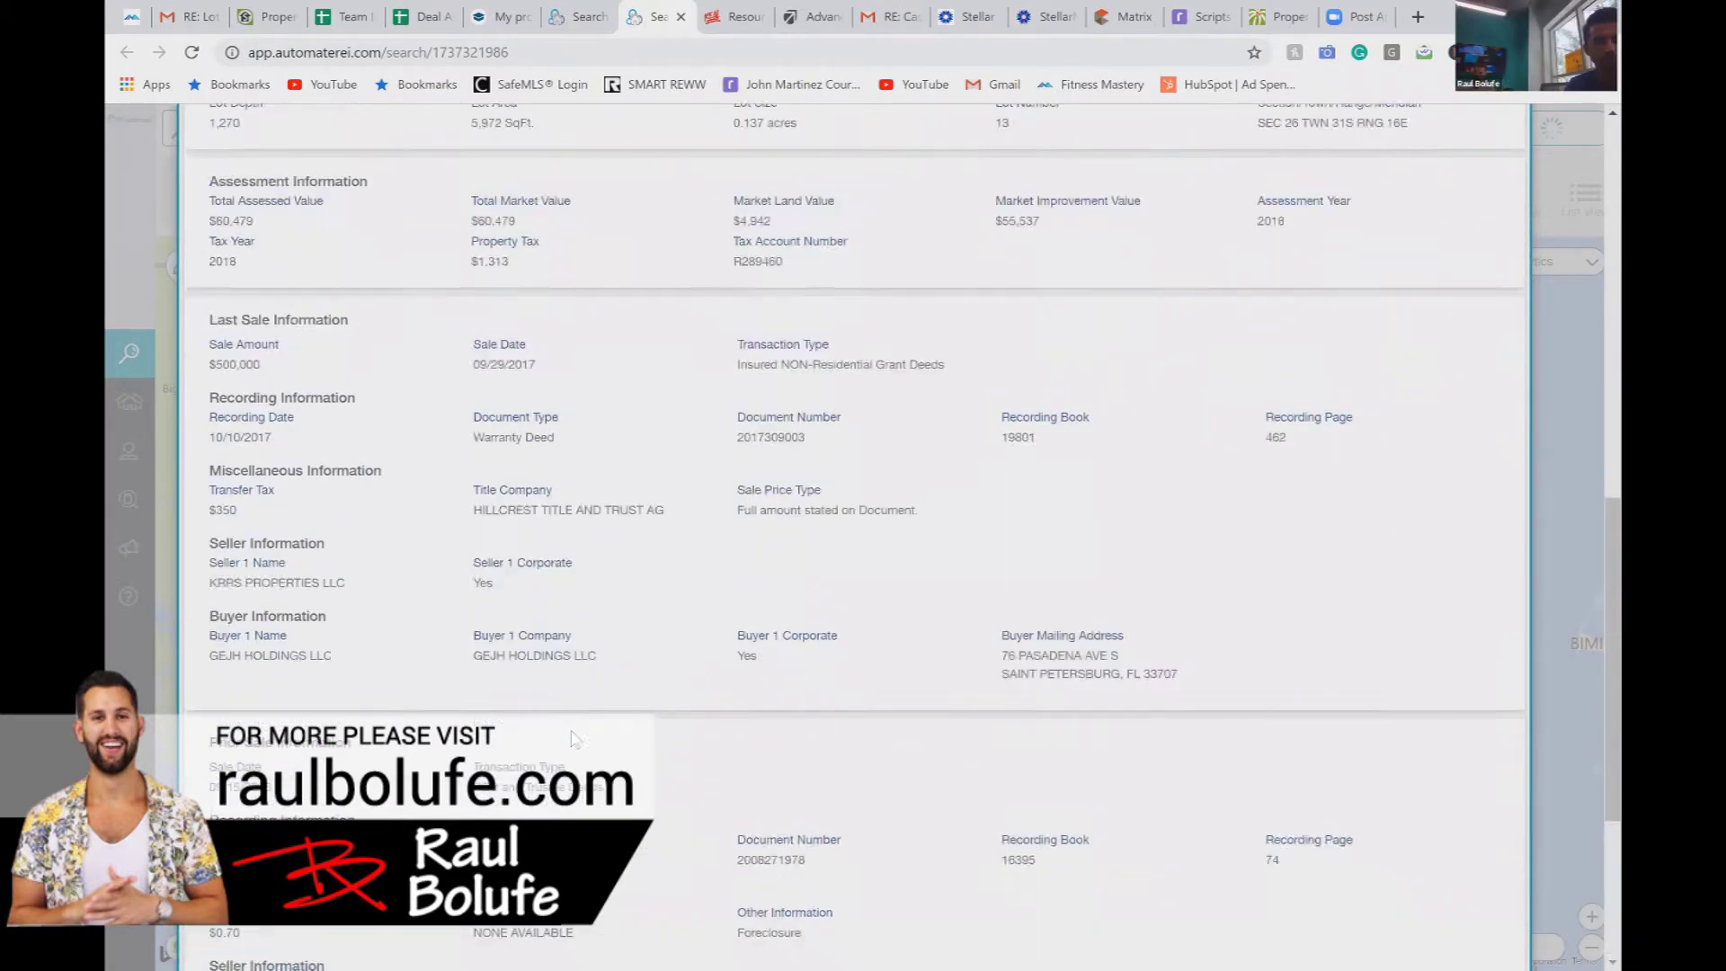
# Step: Browse the property's photo gallery, then close it and the property details
pyautogui.click(306, 333)
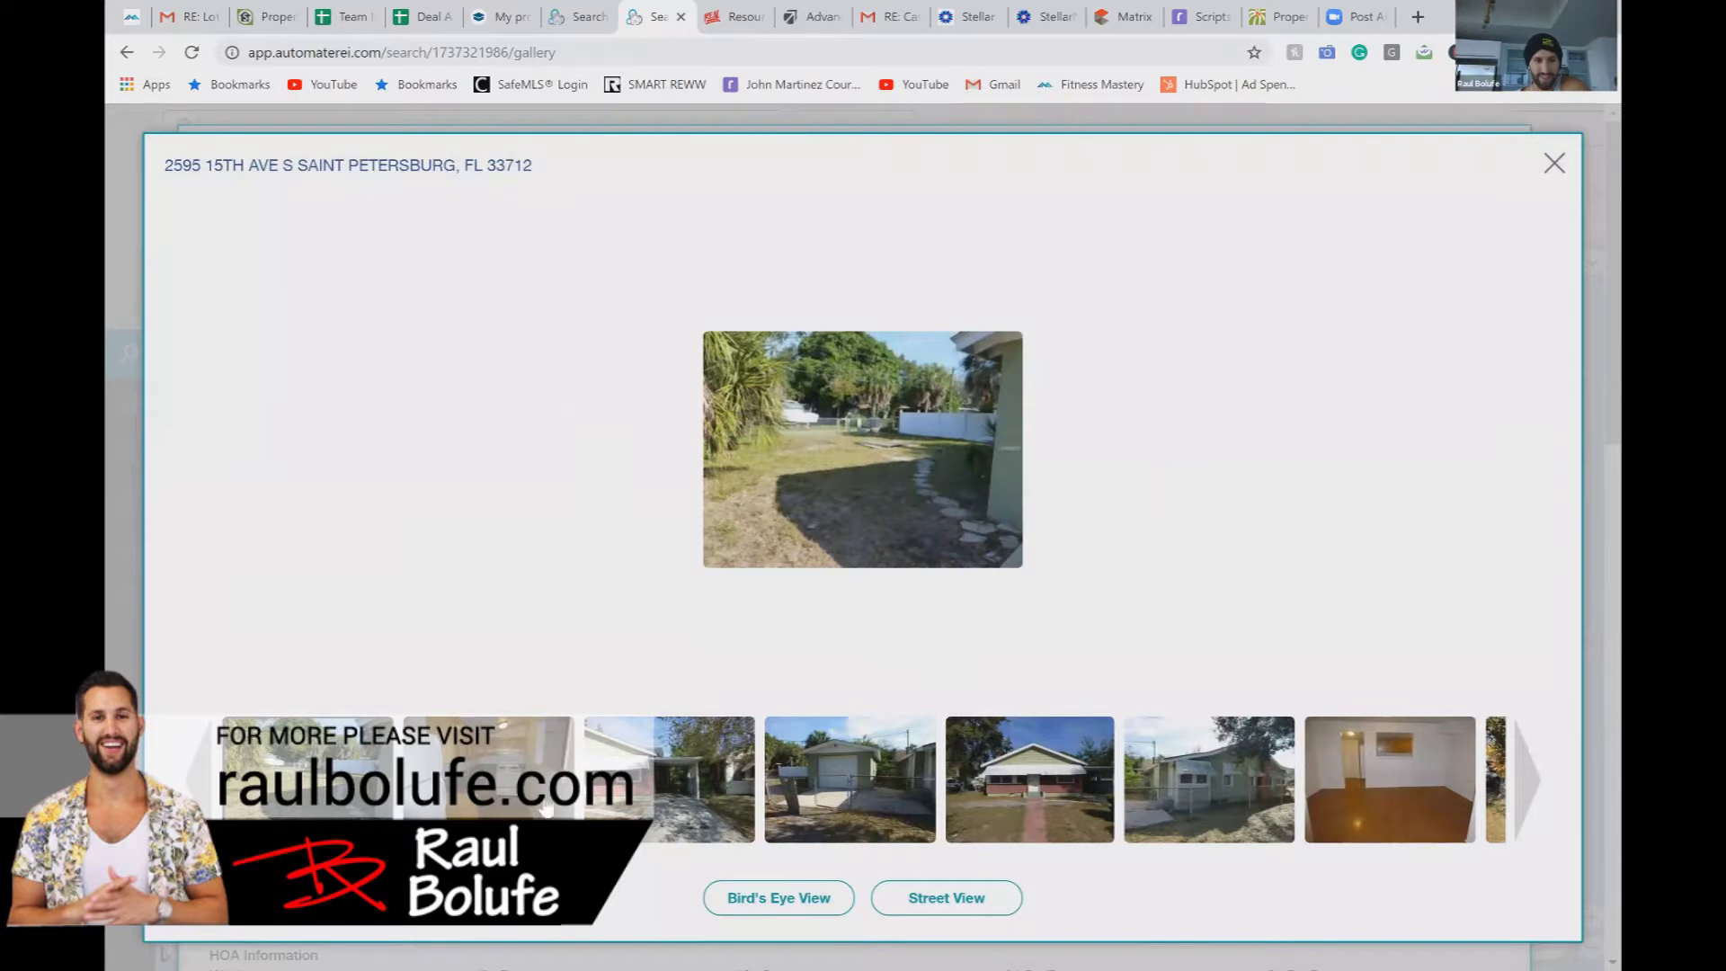
pyautogui.click(946, 825)
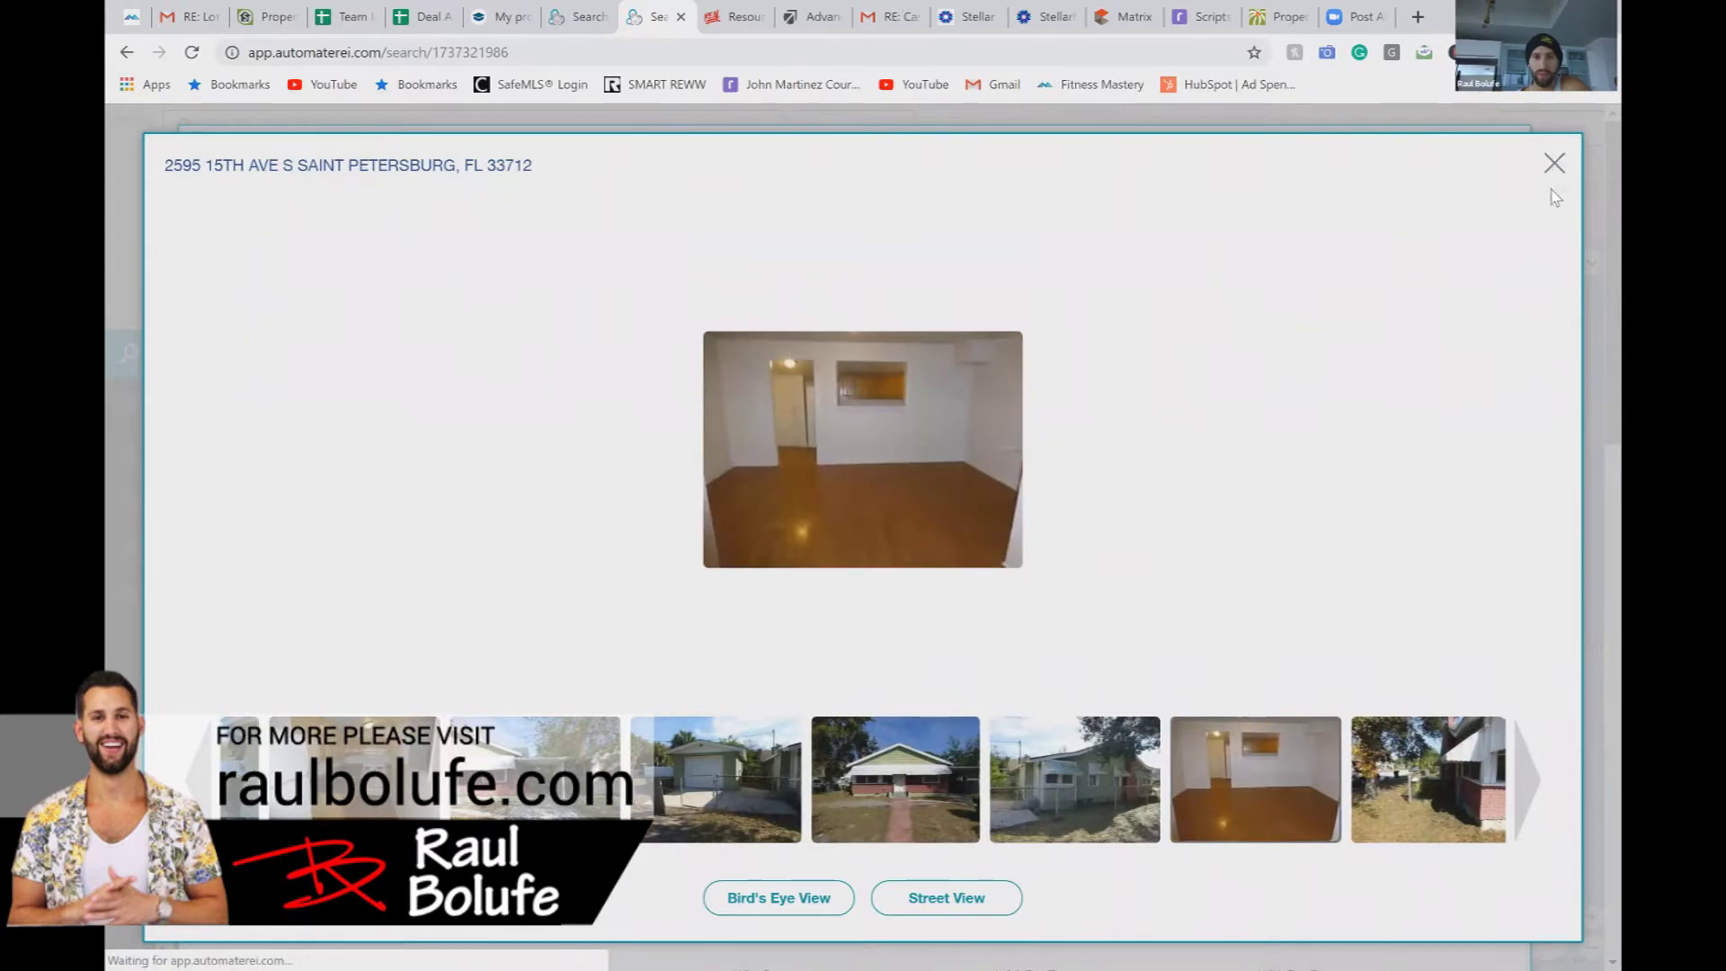
pyautogui.click(1550, 176)
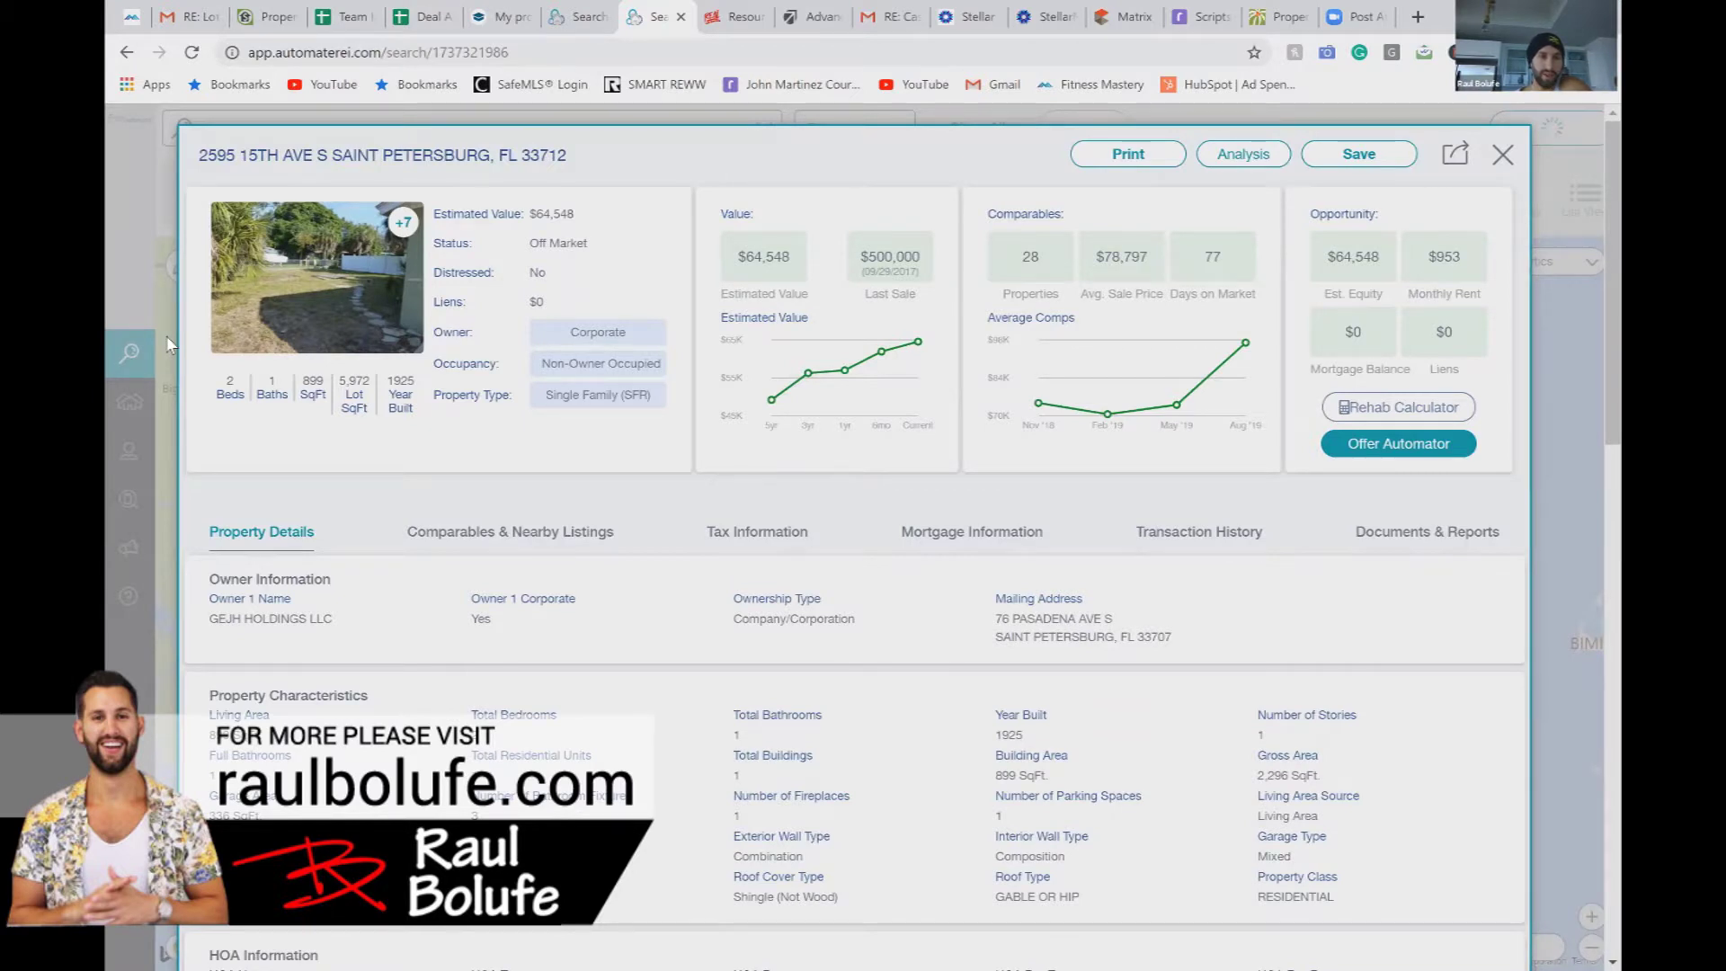
pyautogui.click(130, 352)
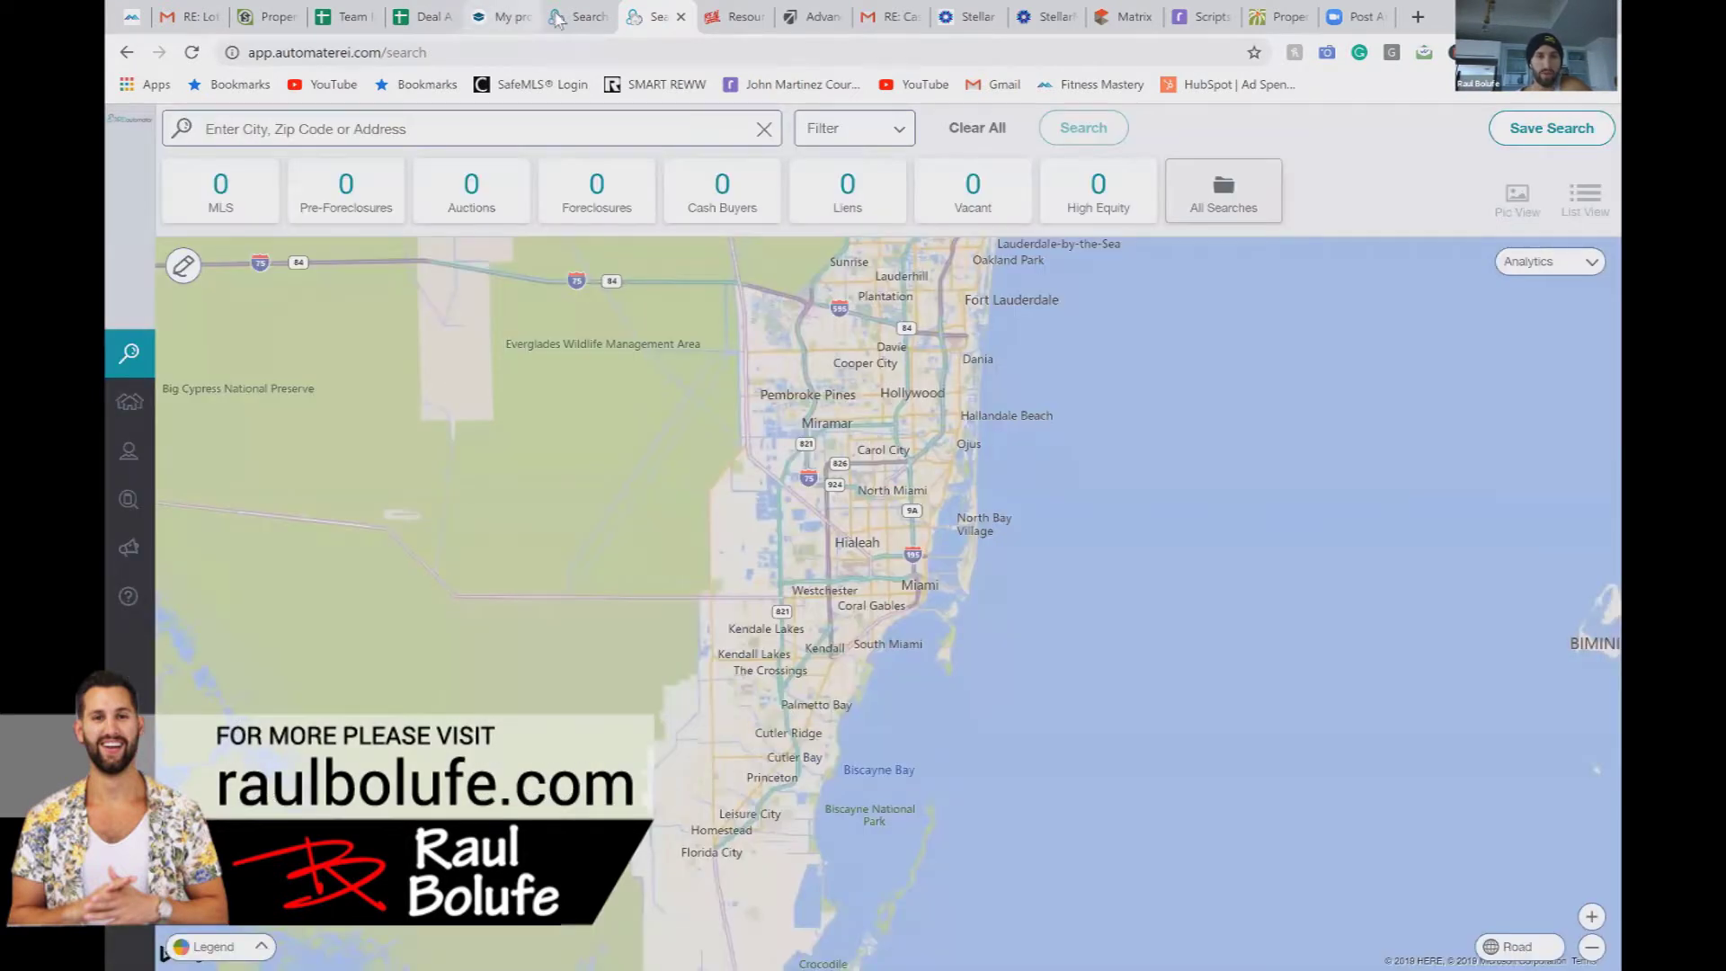
# Step: Enter $300,000 as the Sales Price (ARV) in C5 of the Deal Analyzer
pyautogui.click(453, 23)
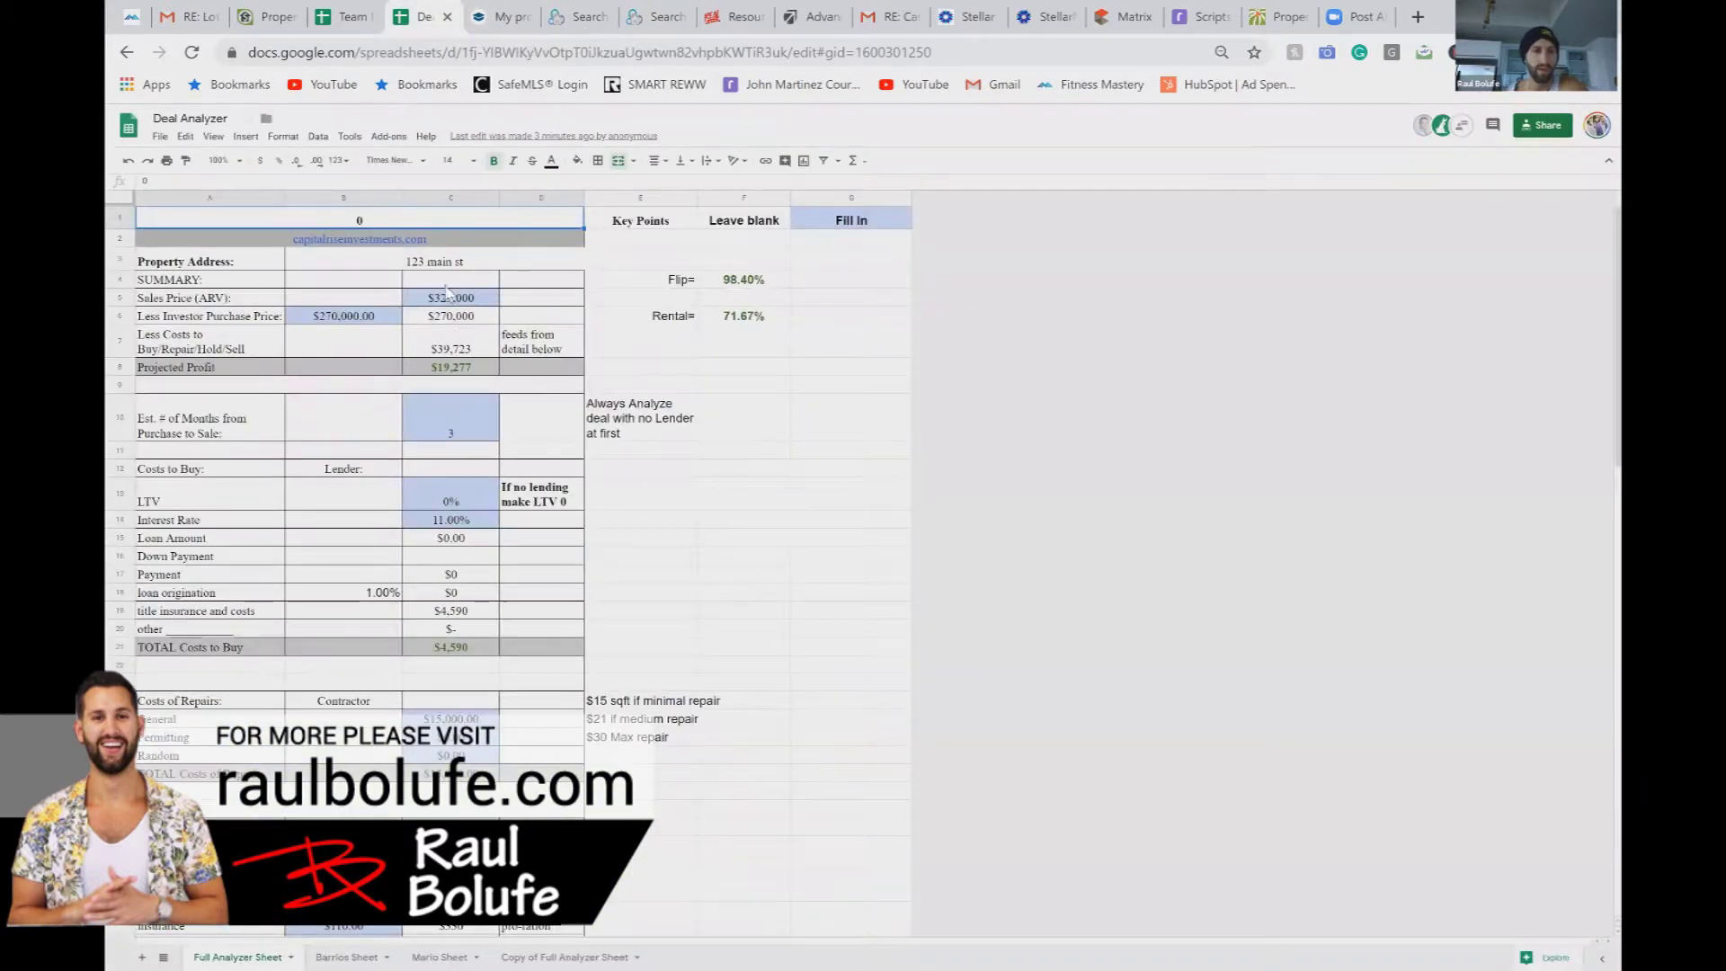
pyautogui.click(451, 302)
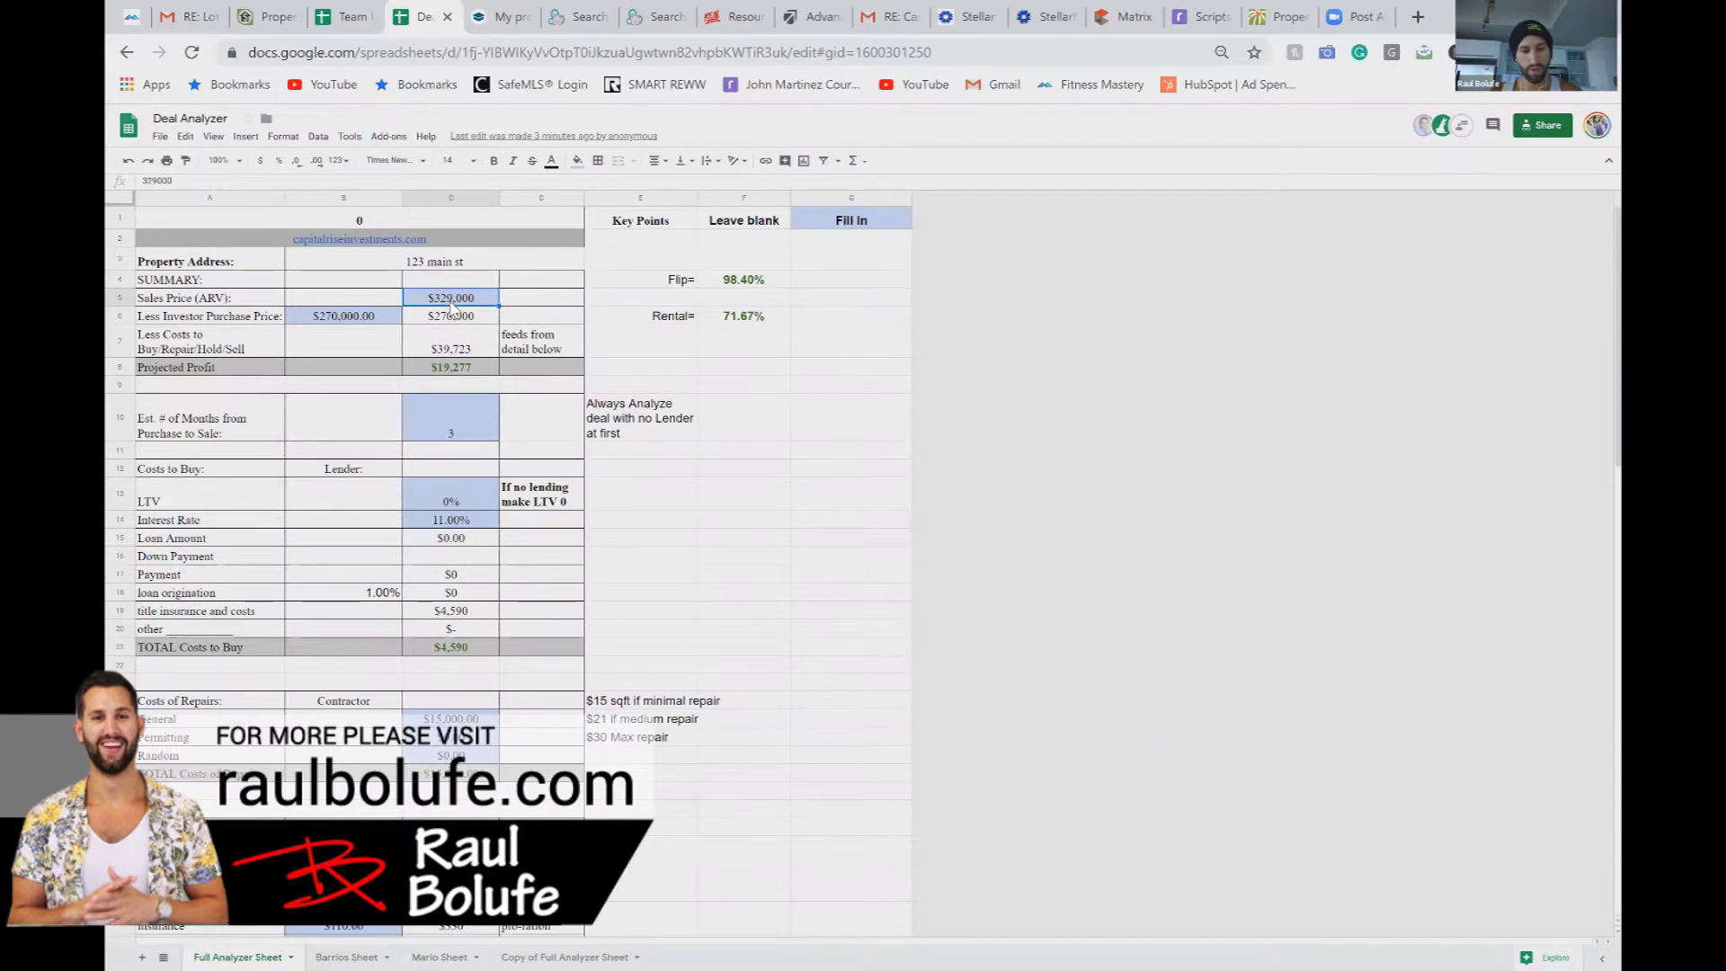
pyautogui.write('2')
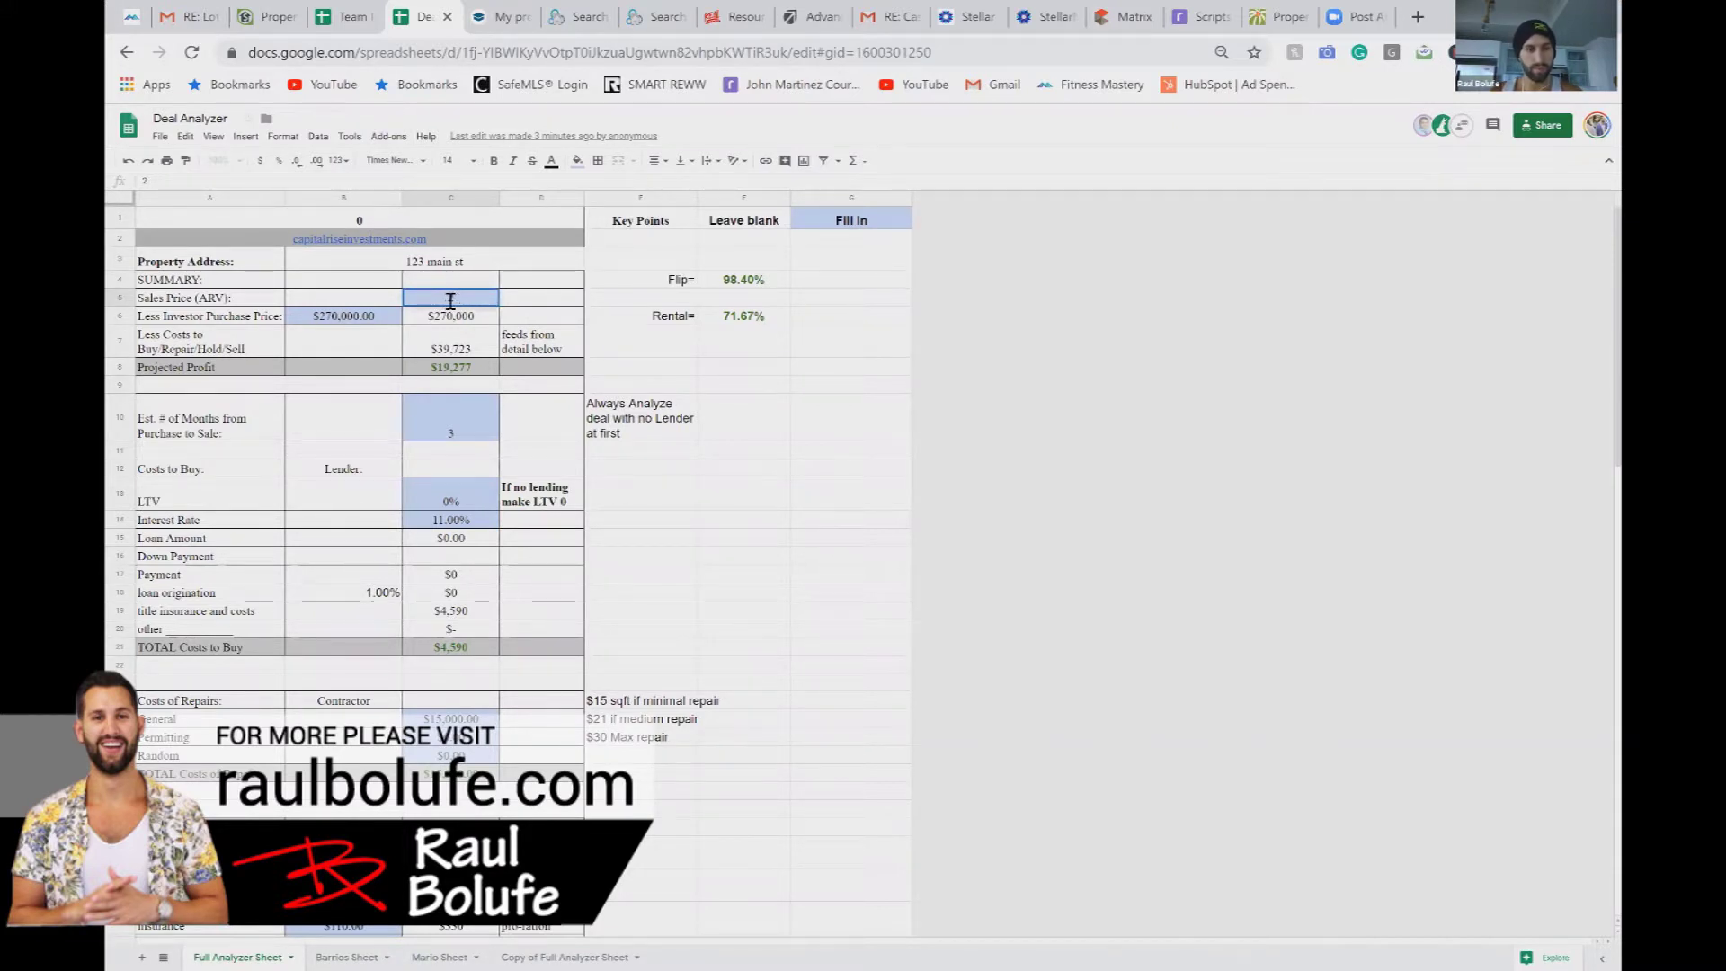
pyautogui.write('000000')
pyautogui.press('Return')
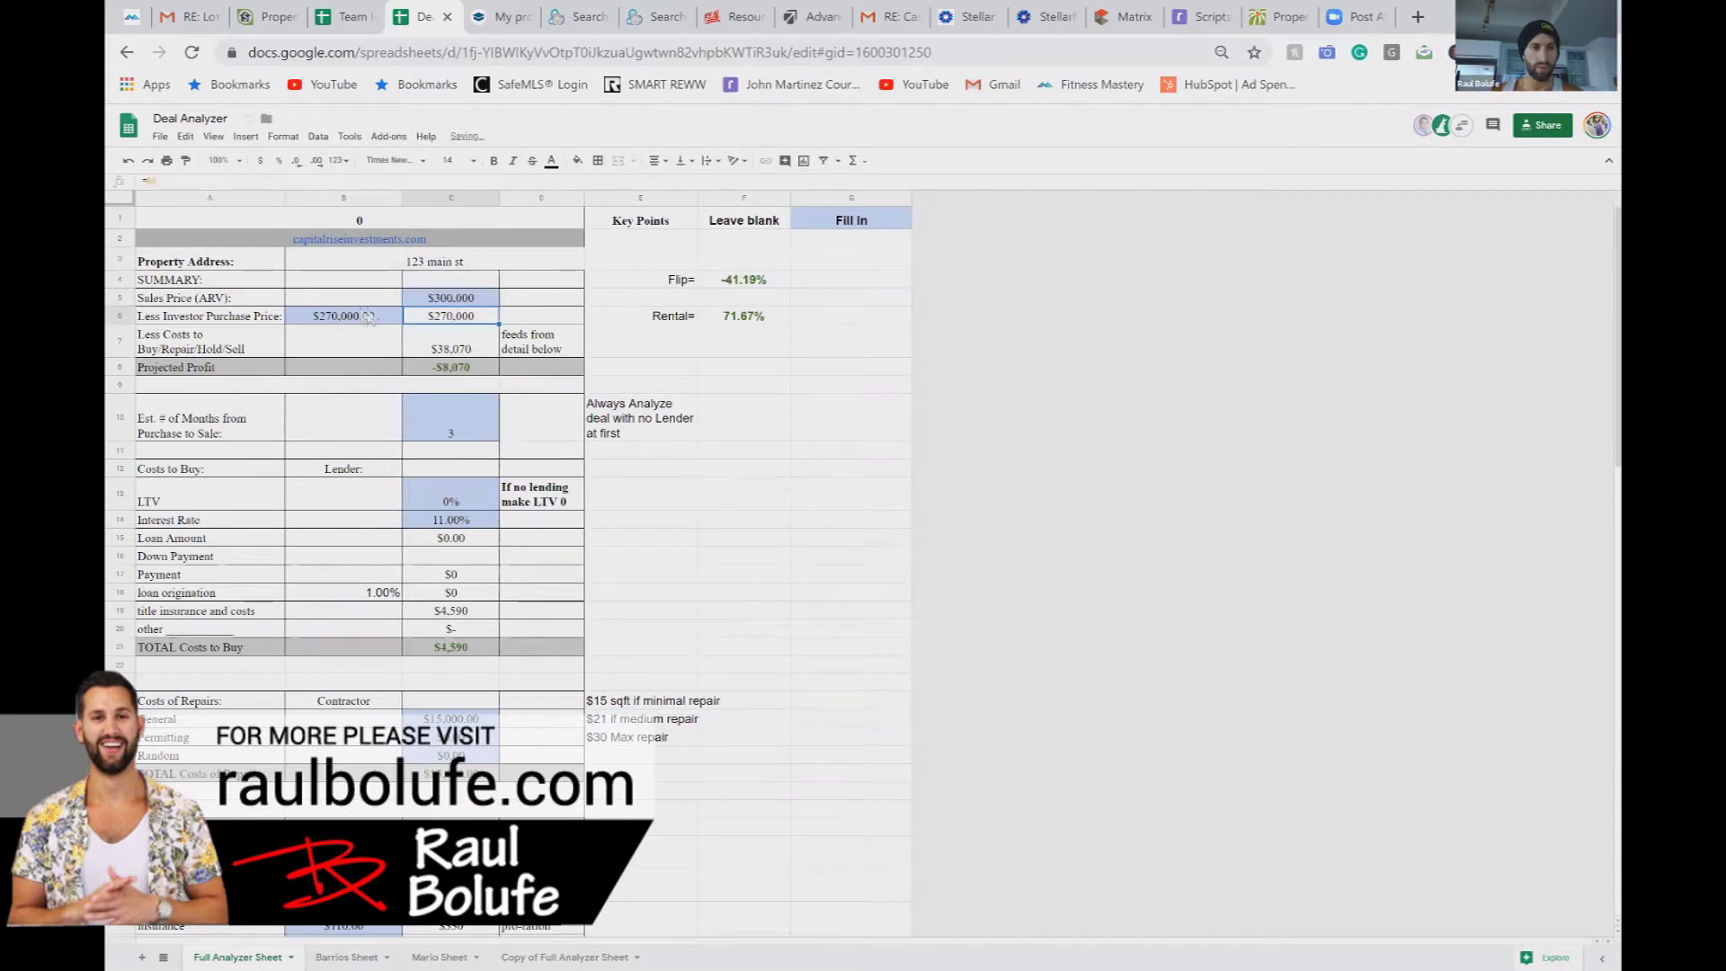
# Step: Enter $300,000 as the investor purchase price in B6
pyautogui.click(370, 318)
pyautogui.write('300000')
pyautogui.press('Return')
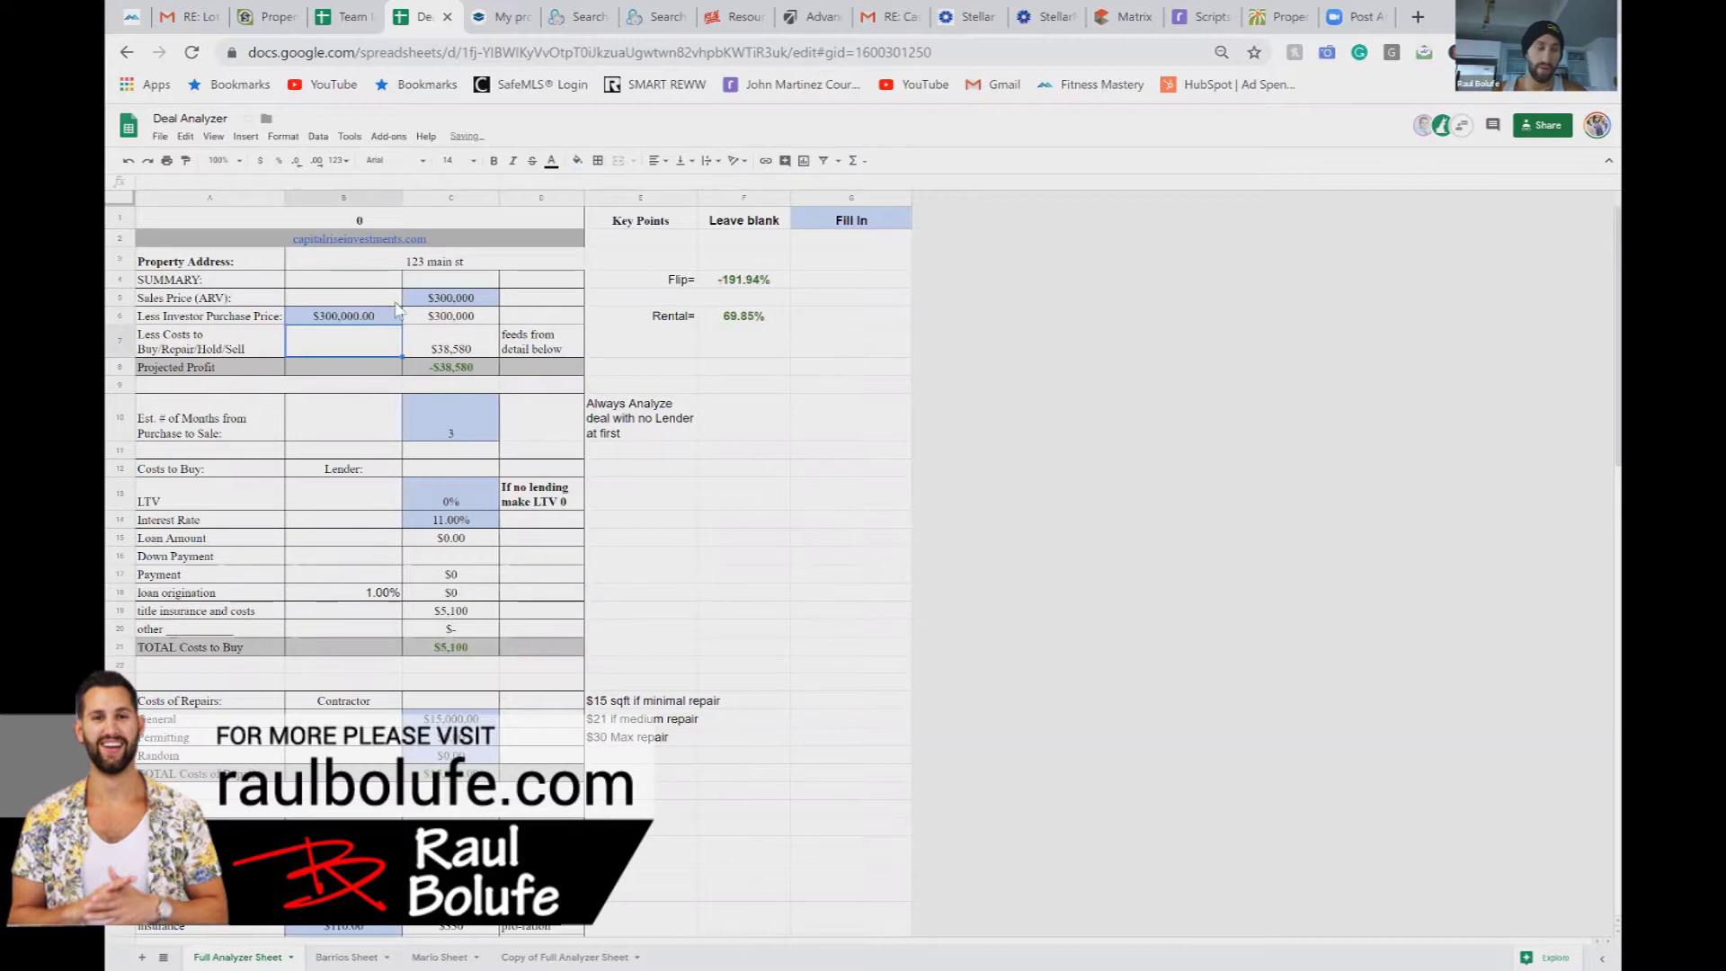
pyautogui.click(439, 302)
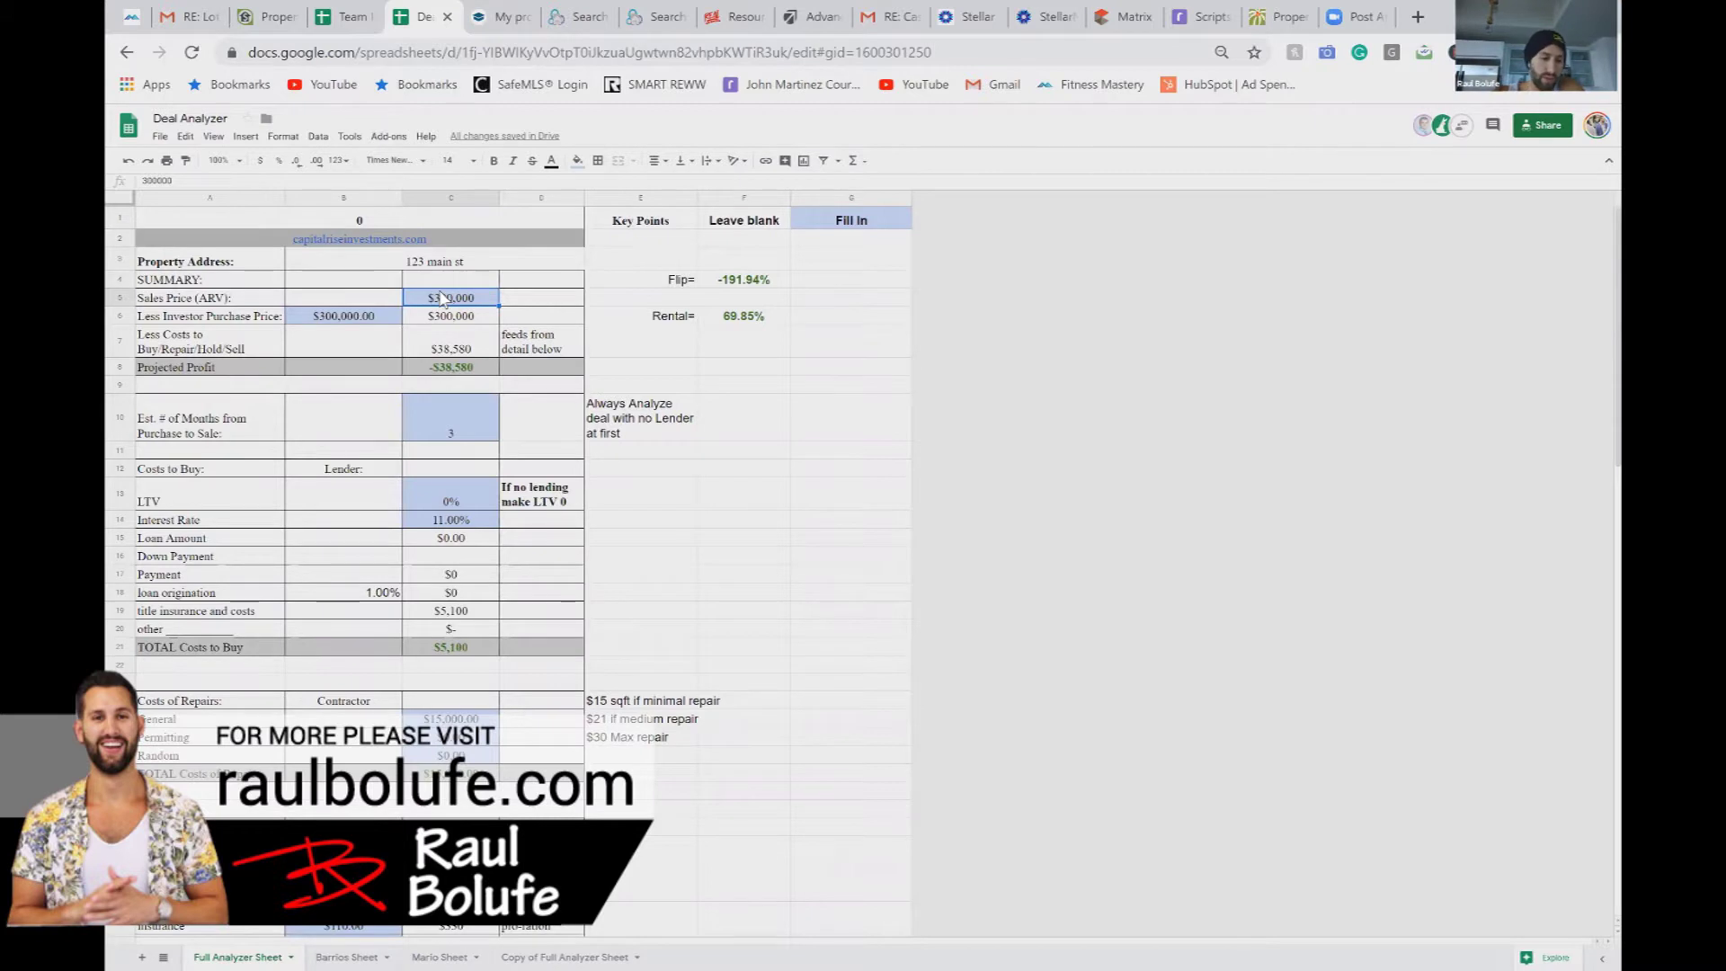
# Step: Correct the Sales Price (ARV) in C5 to $330,000
pyautogui.write('330')
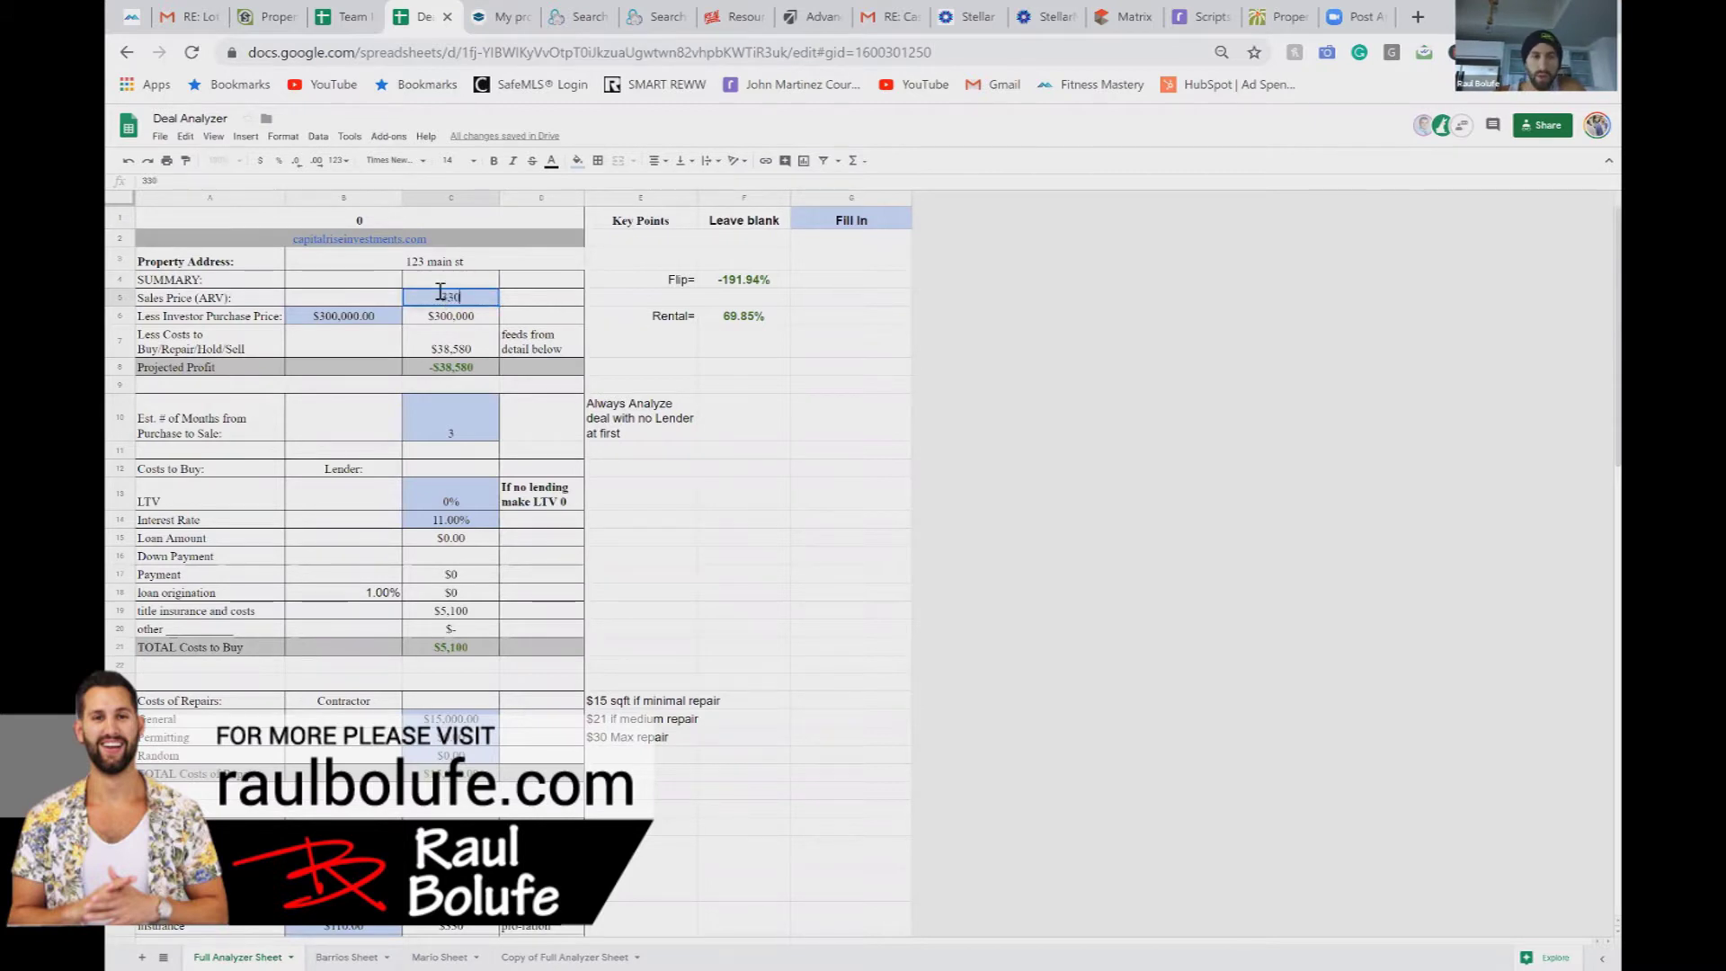
pyautogui.write('00')
pyautogui.press('Return')
pyautogui.click(467, 302)
pyautogui.write('330,000')
pyautogui.press('Return')
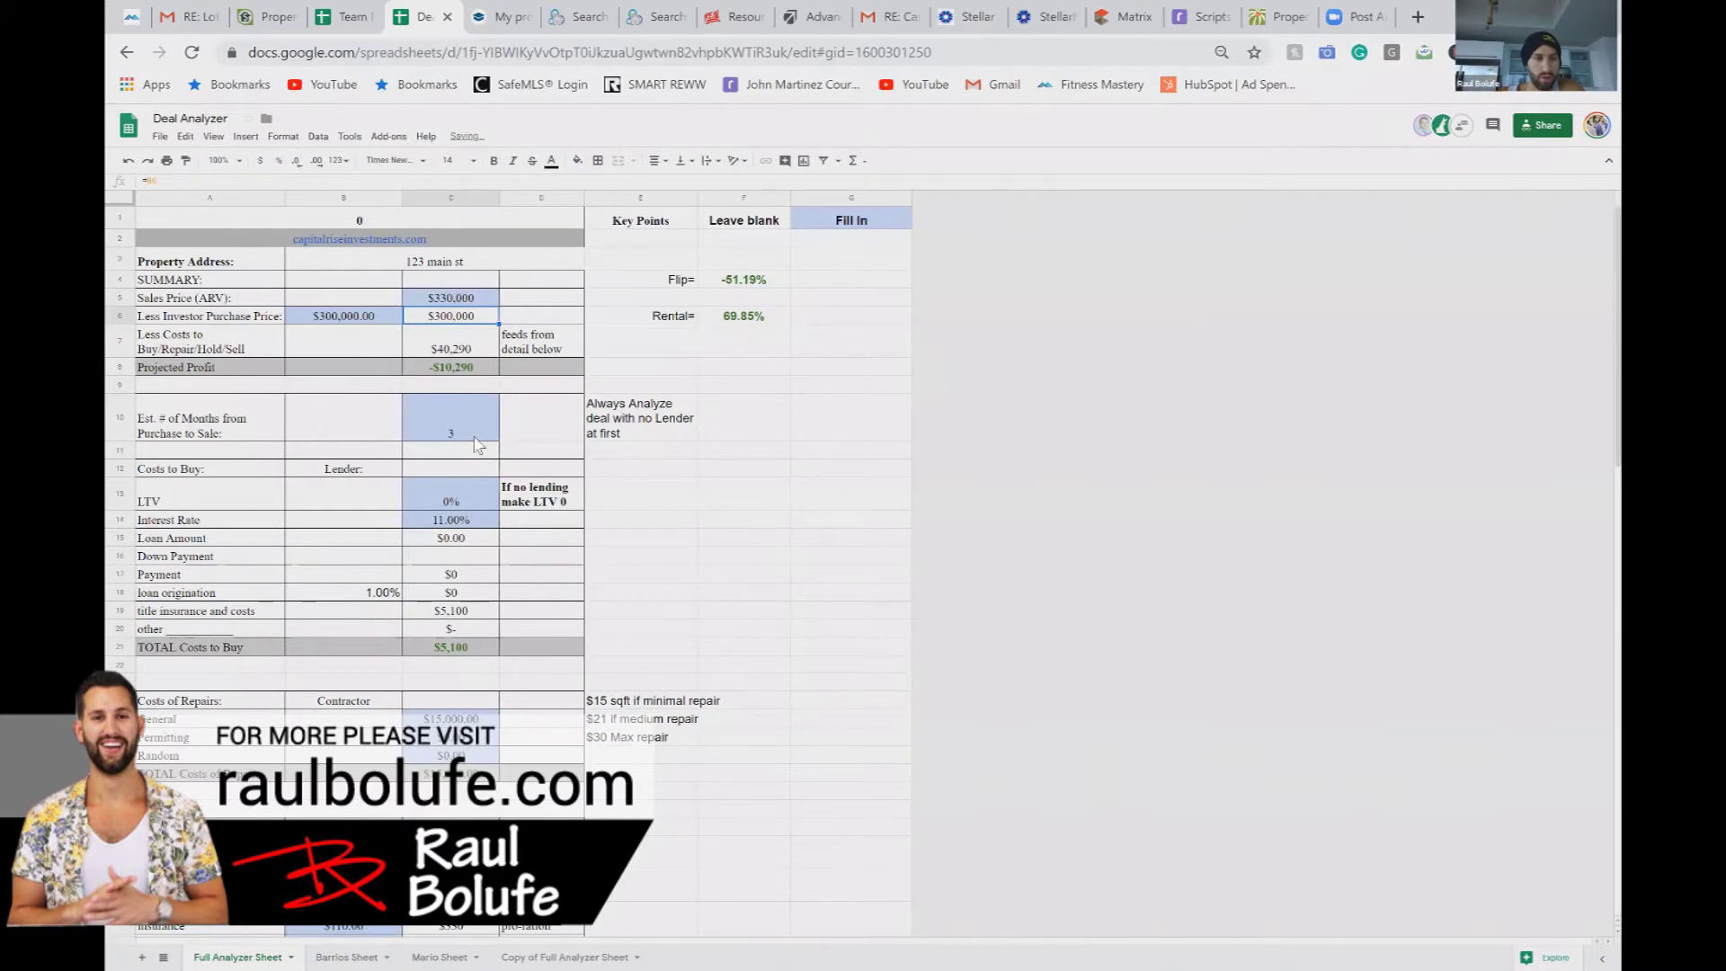
# Step: Review the $15,000 repairs and monthly taxes holding cost, then select Monthly Income cell B68
pyautogui.scroll(-2, 476, 484)
pyautogui.click(459, 638)
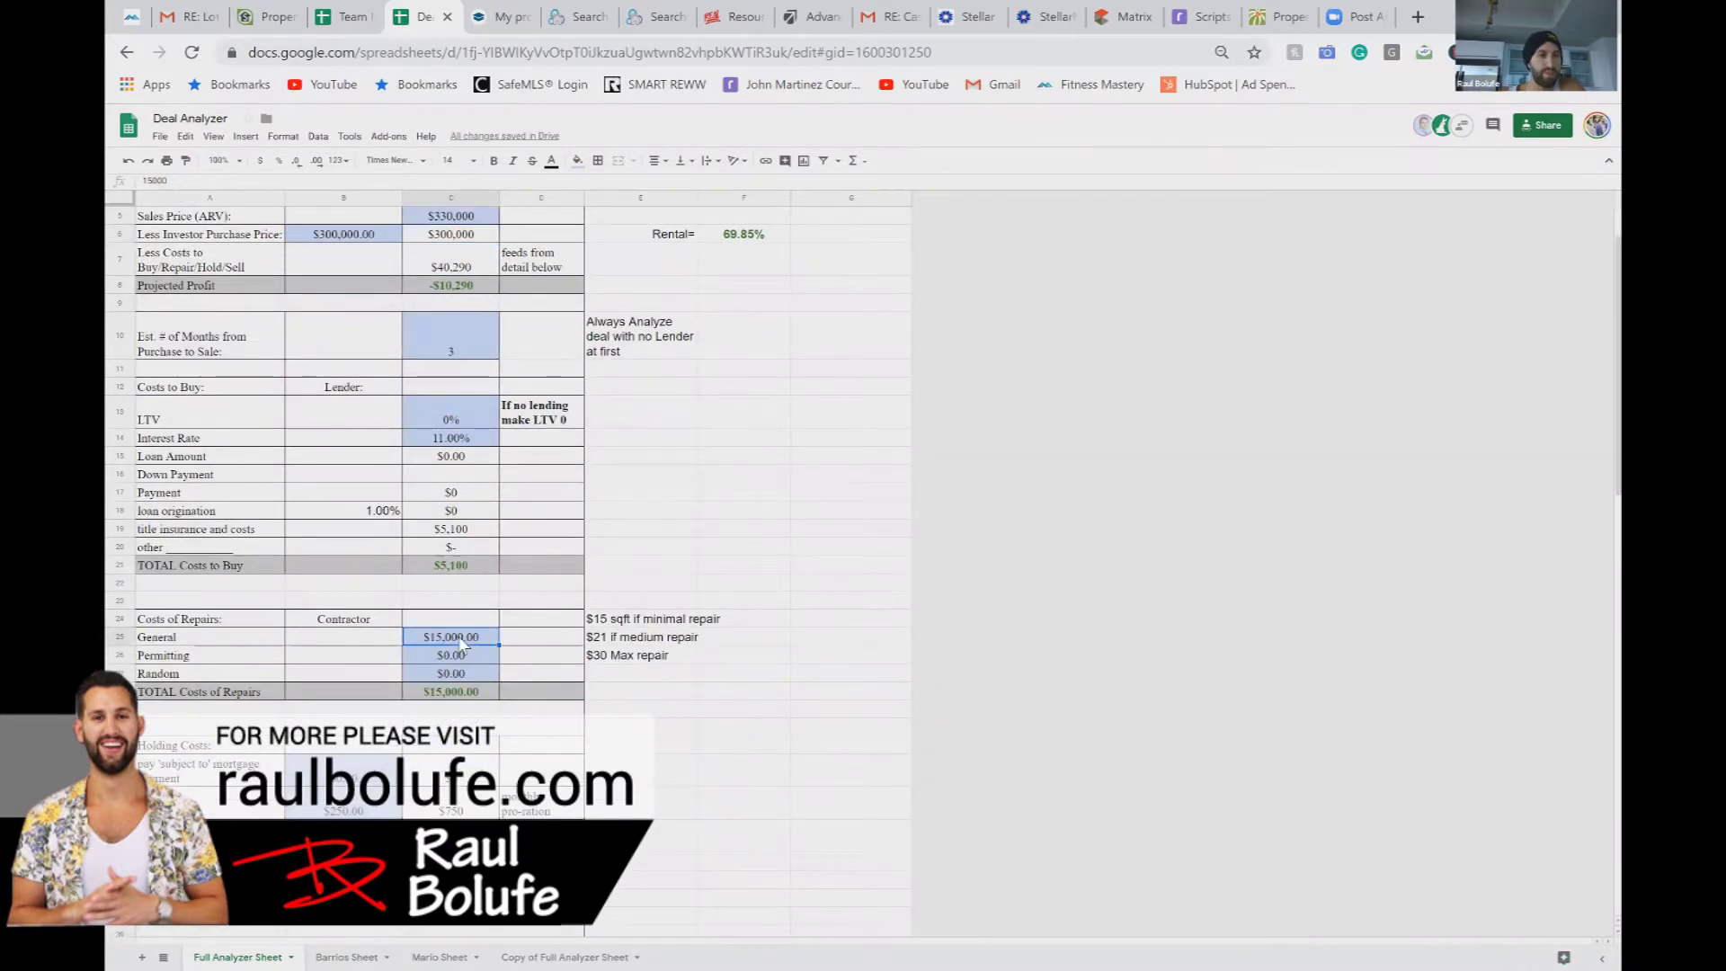
pyautogui.scroll(-1, 460, 642)
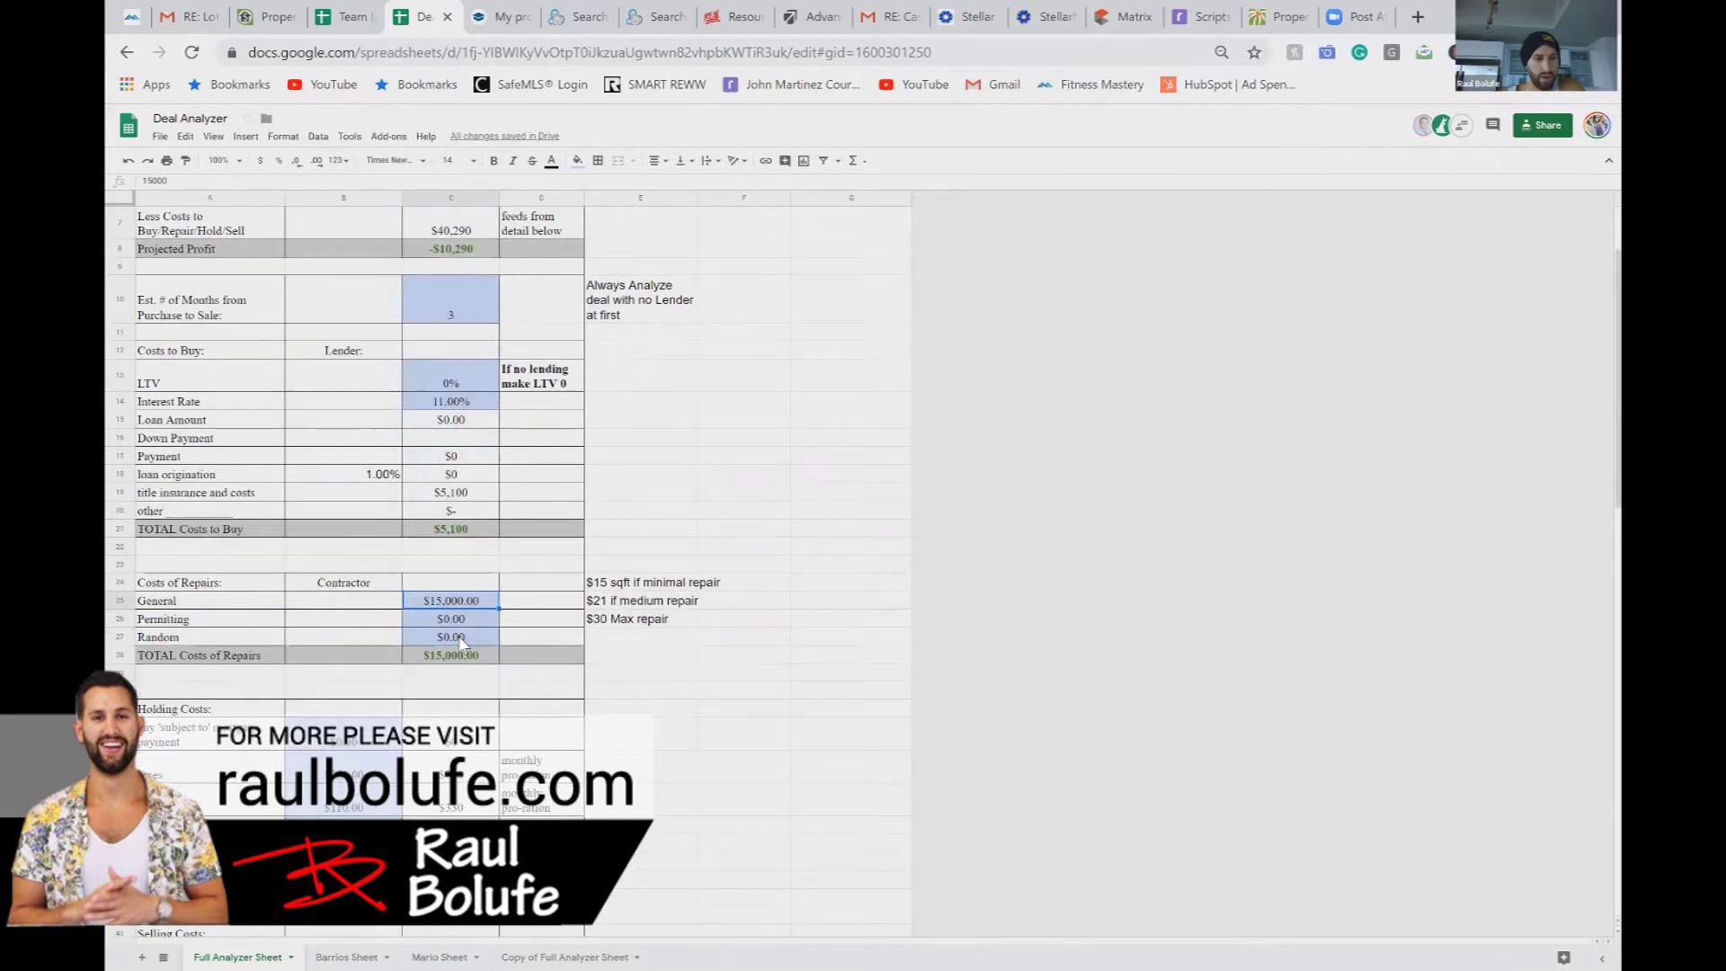
pyautogui.scroll(-2, 463, 652)
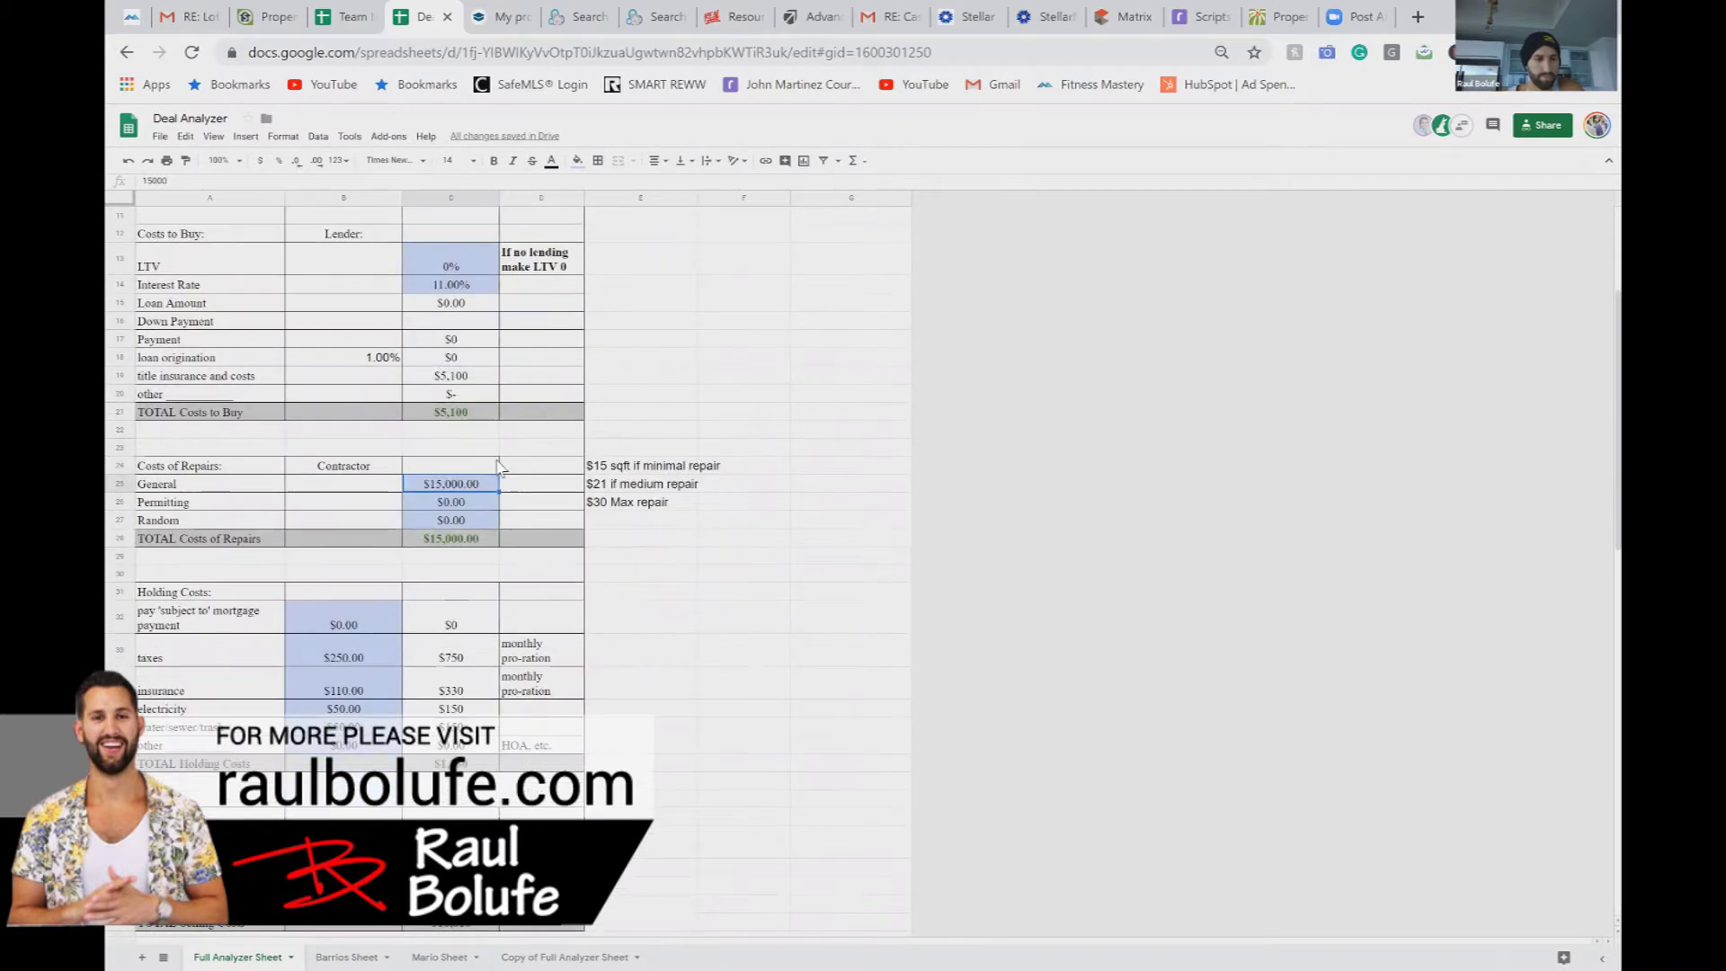
pyautogui.click(365, 657)
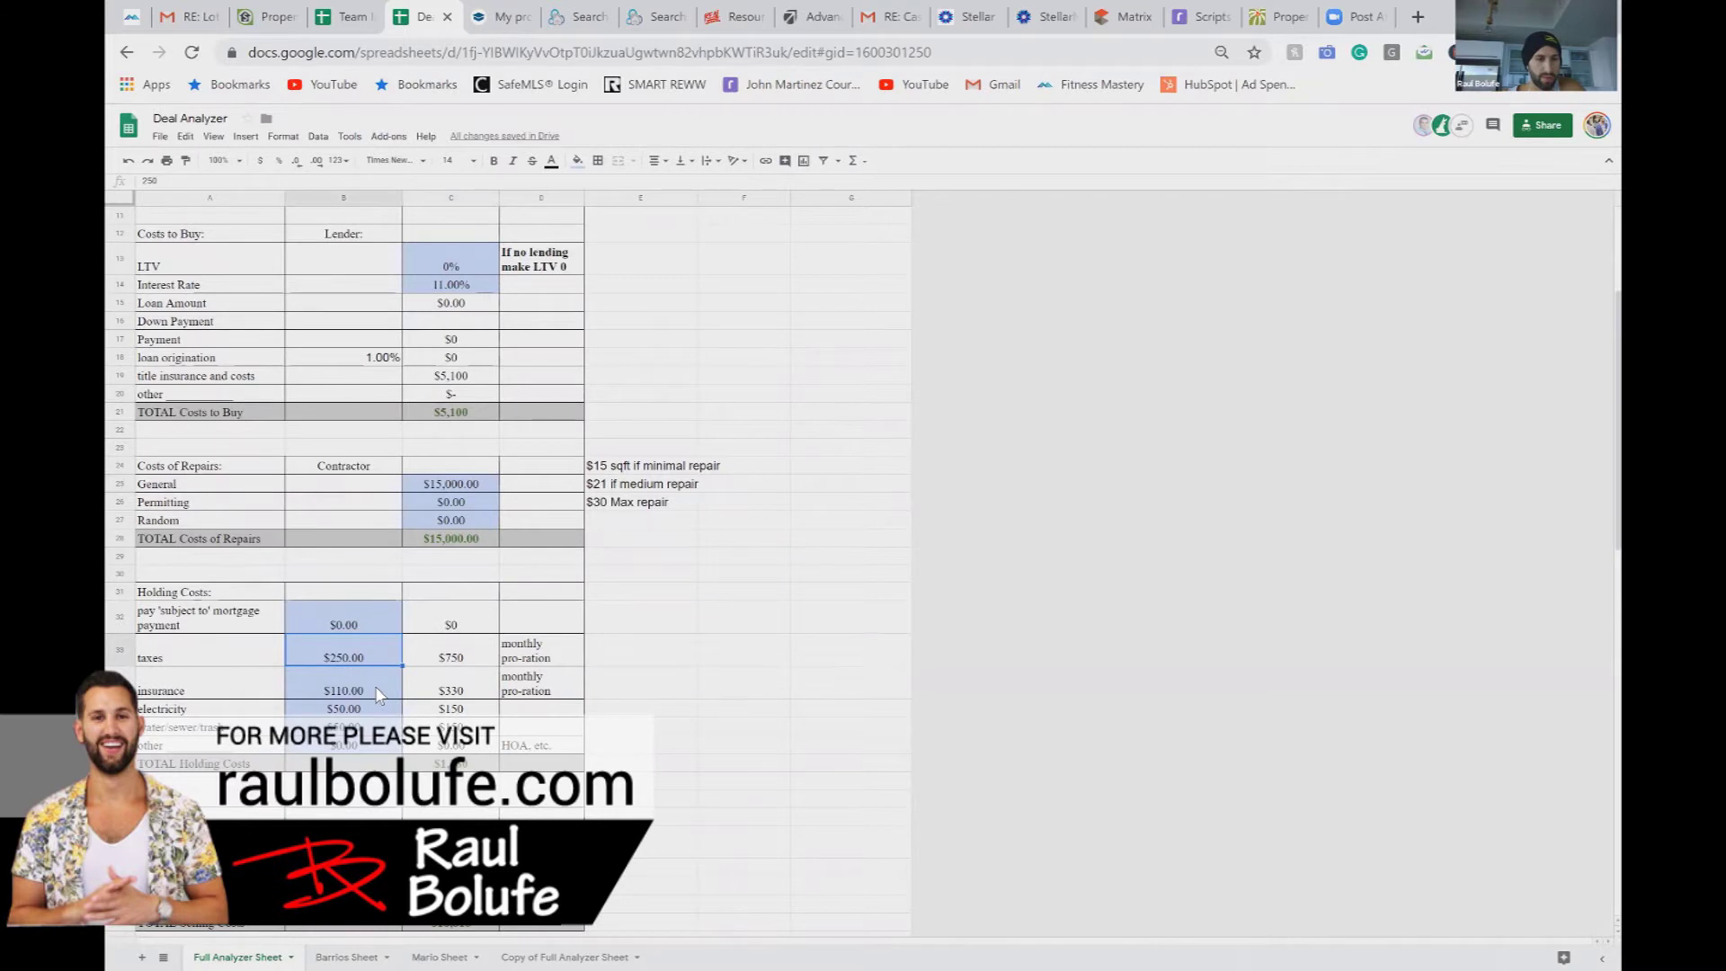
pyautogui.scroll(-3, 377, 691)
pyautogui.scroll(-8, 378, 692)
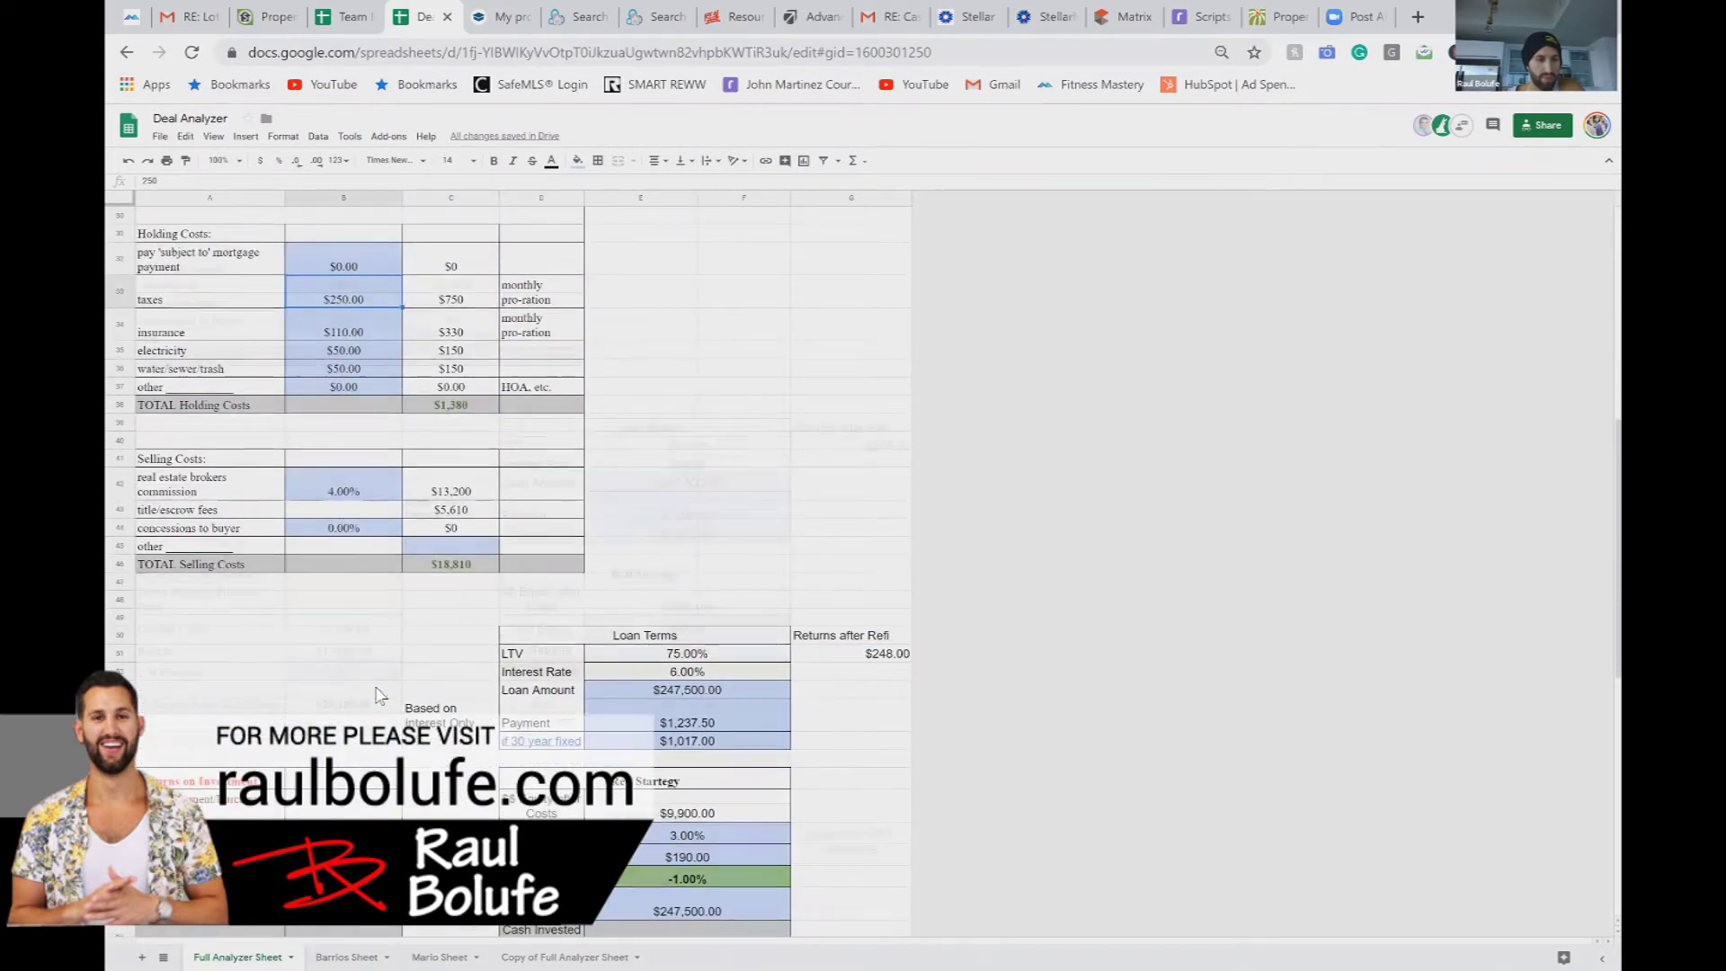
pyautogui.scroll(-3, 375, 604)
pyautogui.click(377, 584)
pyautogui.write('4200')
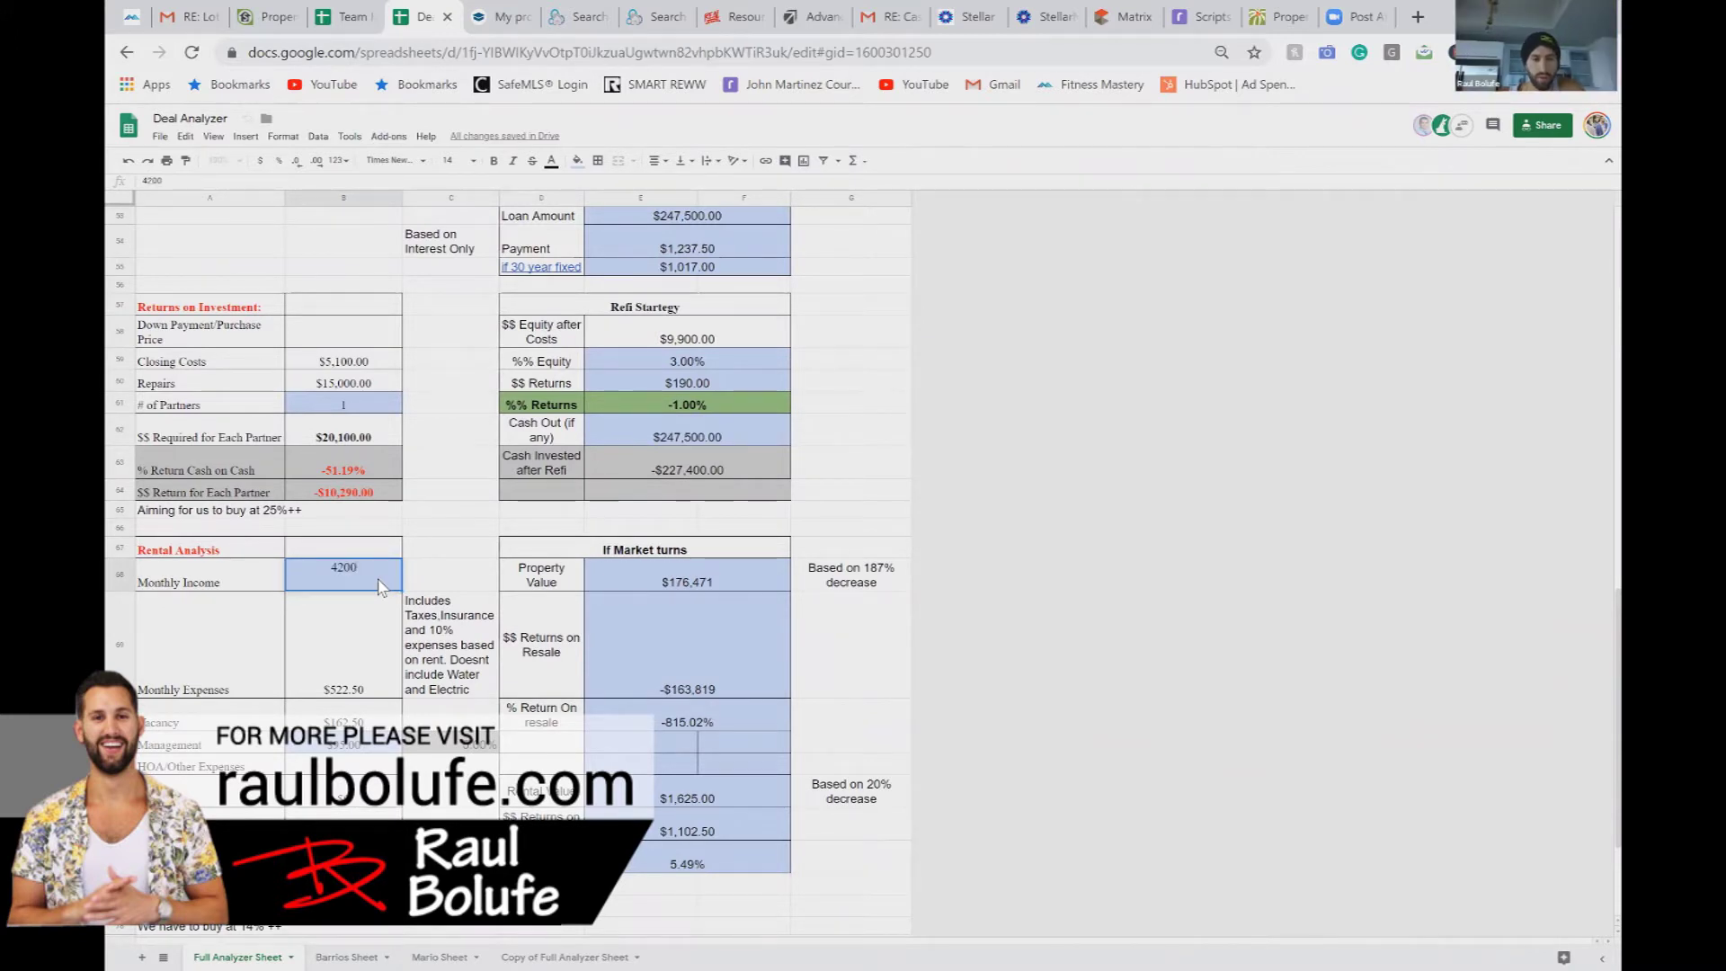
pyautogui.press('Return')
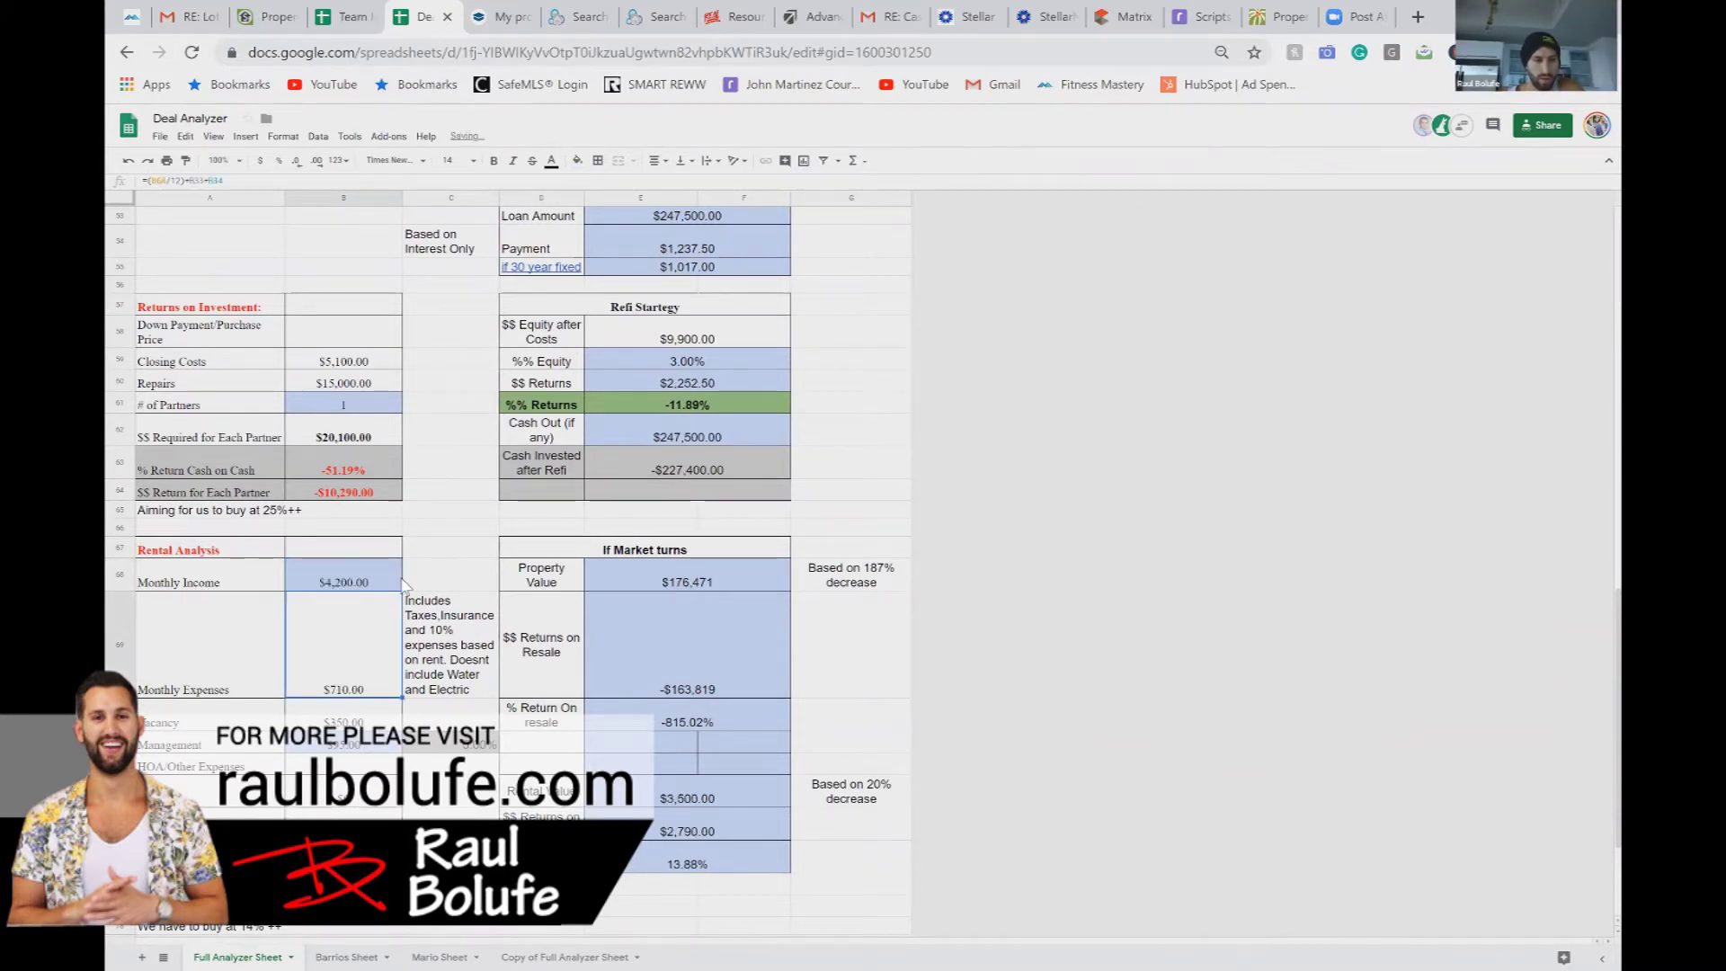
pyautogui.scroll(15, 404, 585)
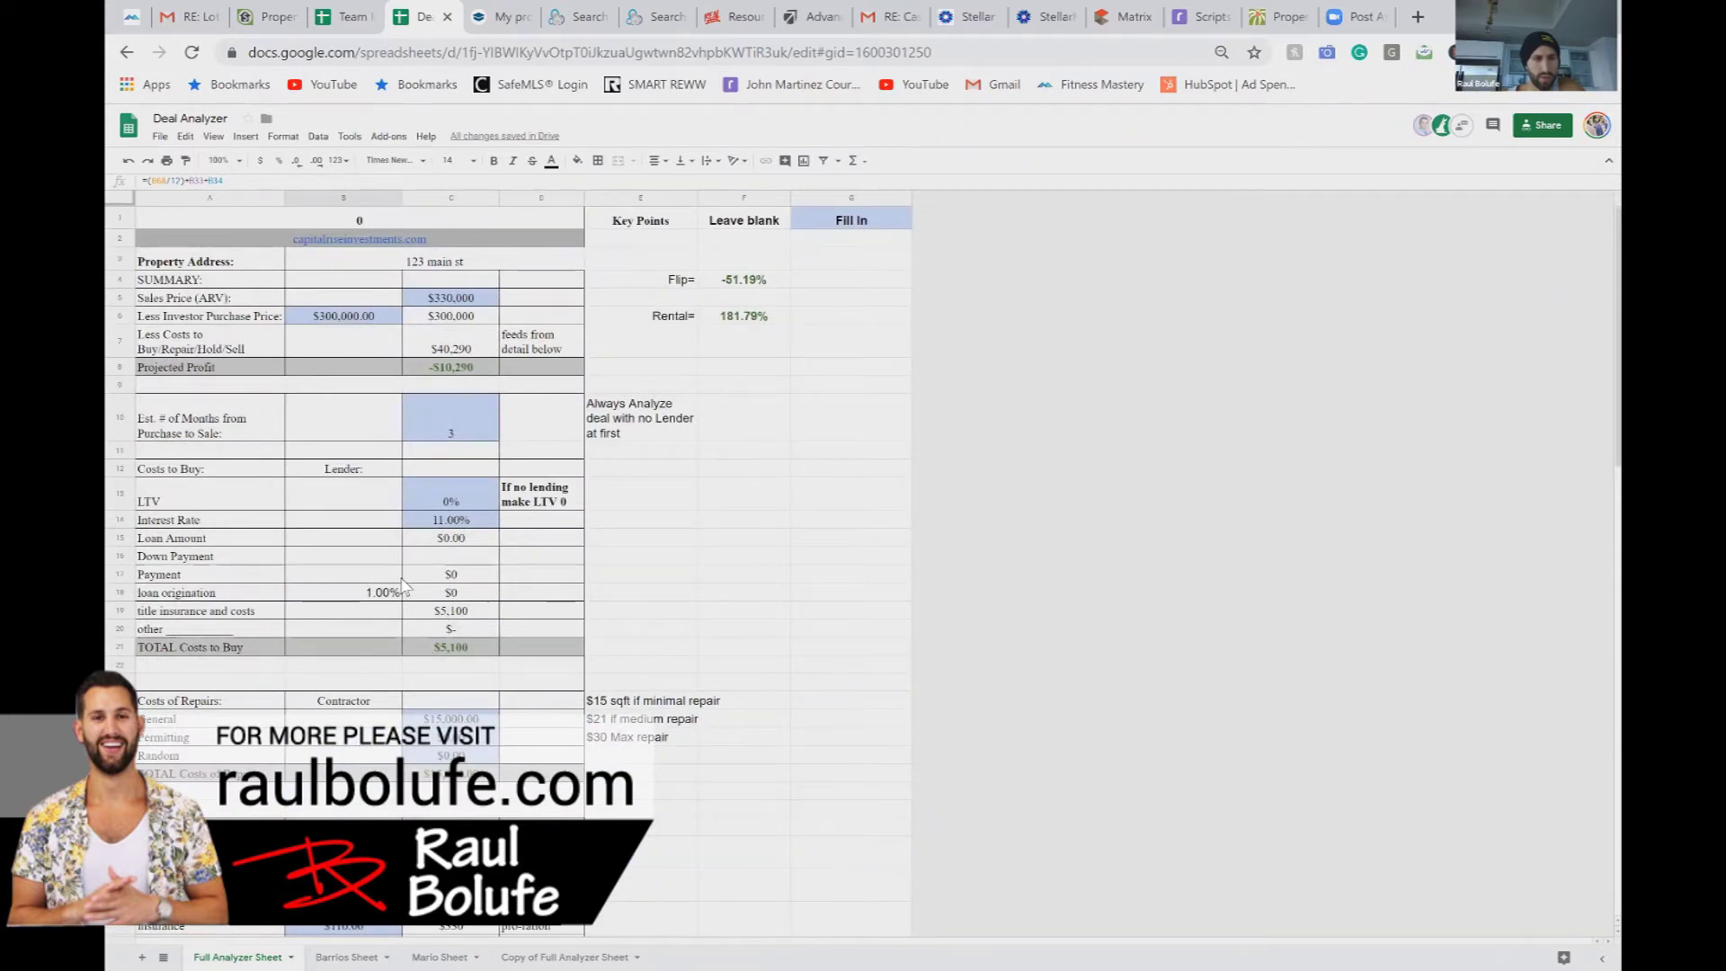
pyautogui.scroll(-5, 404, 585)
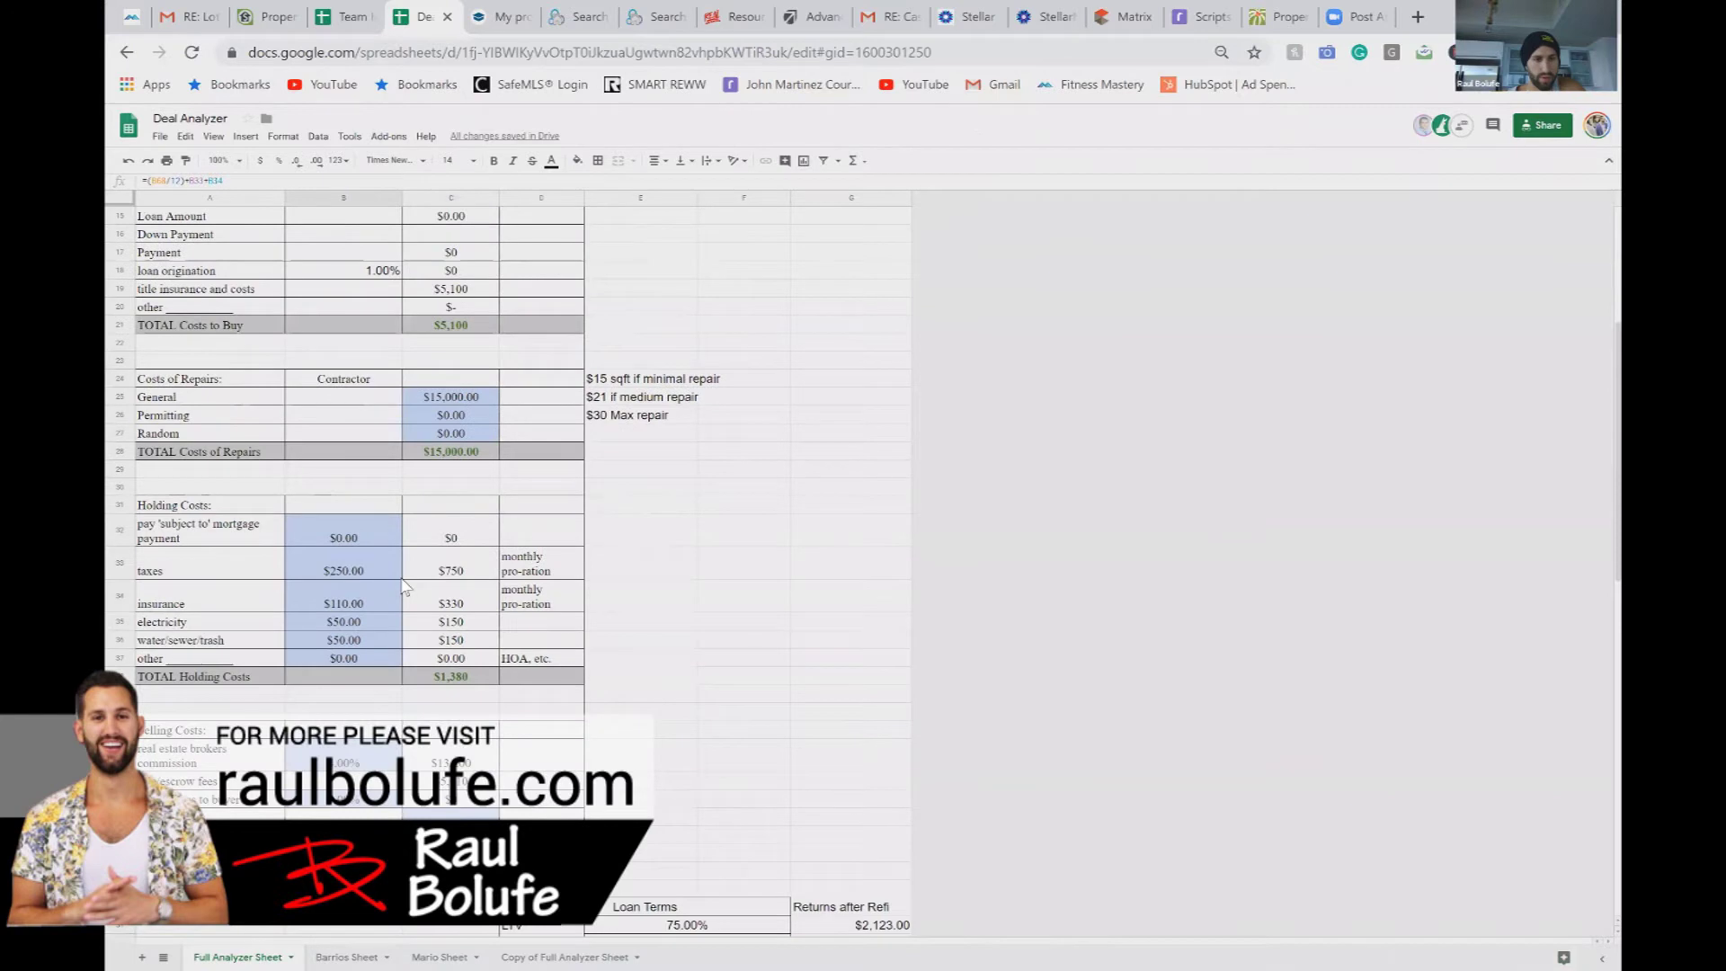
pyautogui.scroll(-5, 403, 586)
pyautogui.scroll(10, 404, 585)
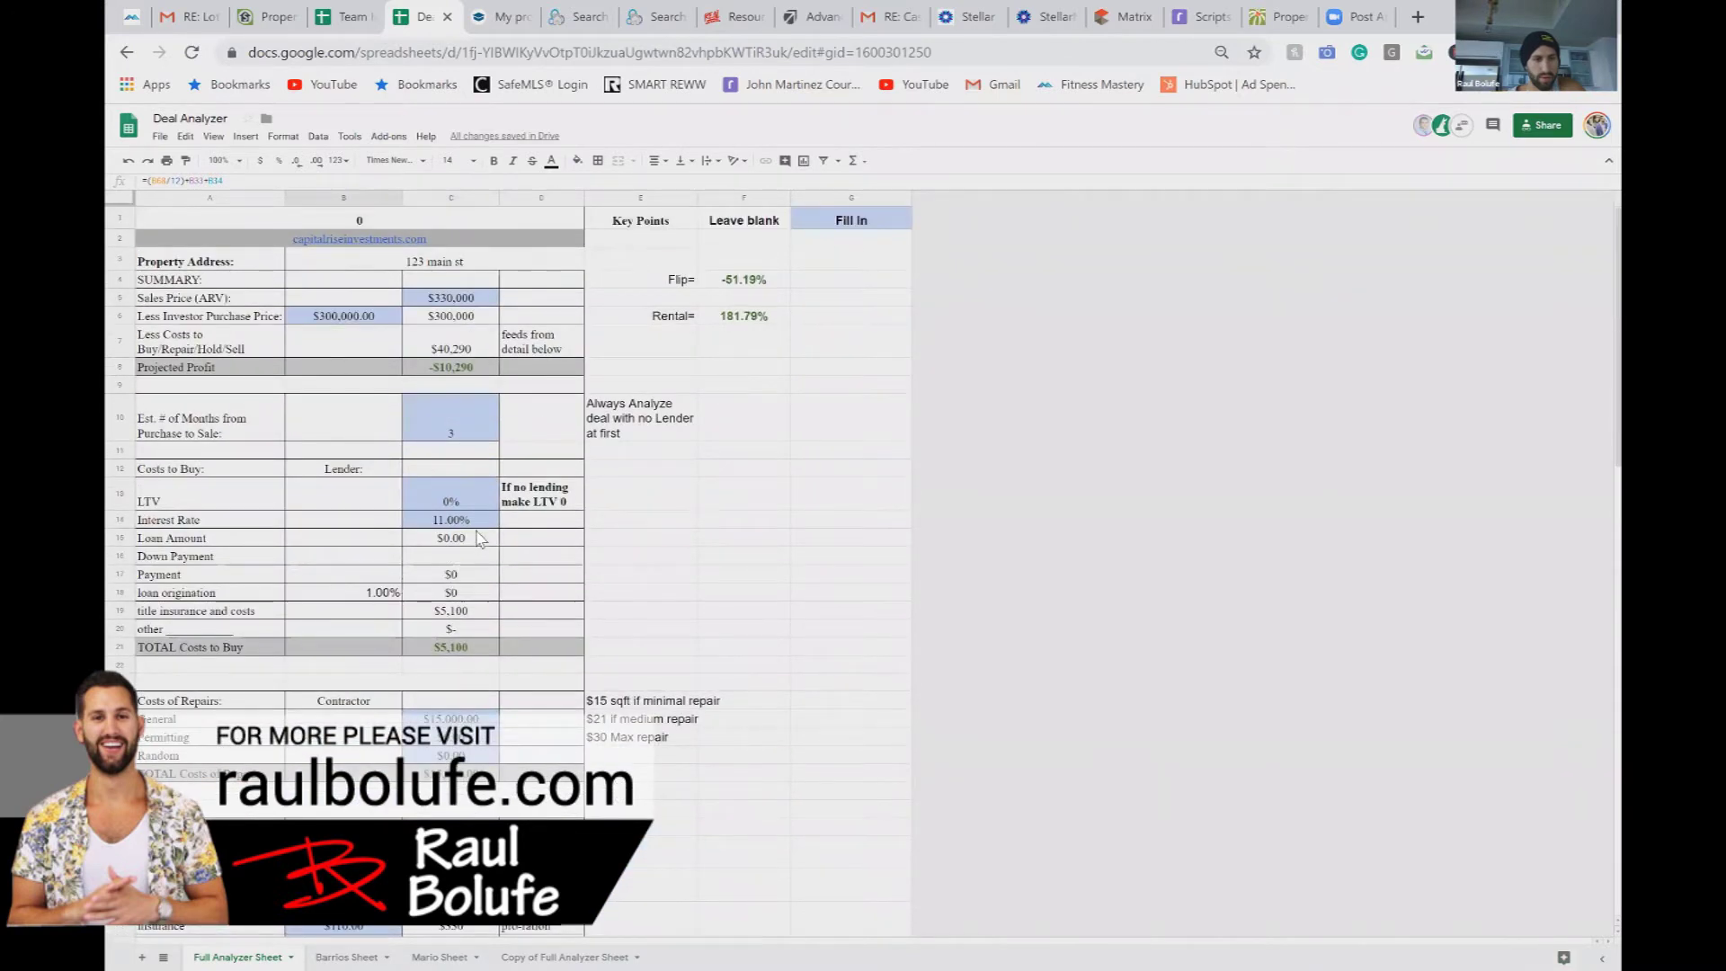
pyautogui.scroll(-20, 479, 537)
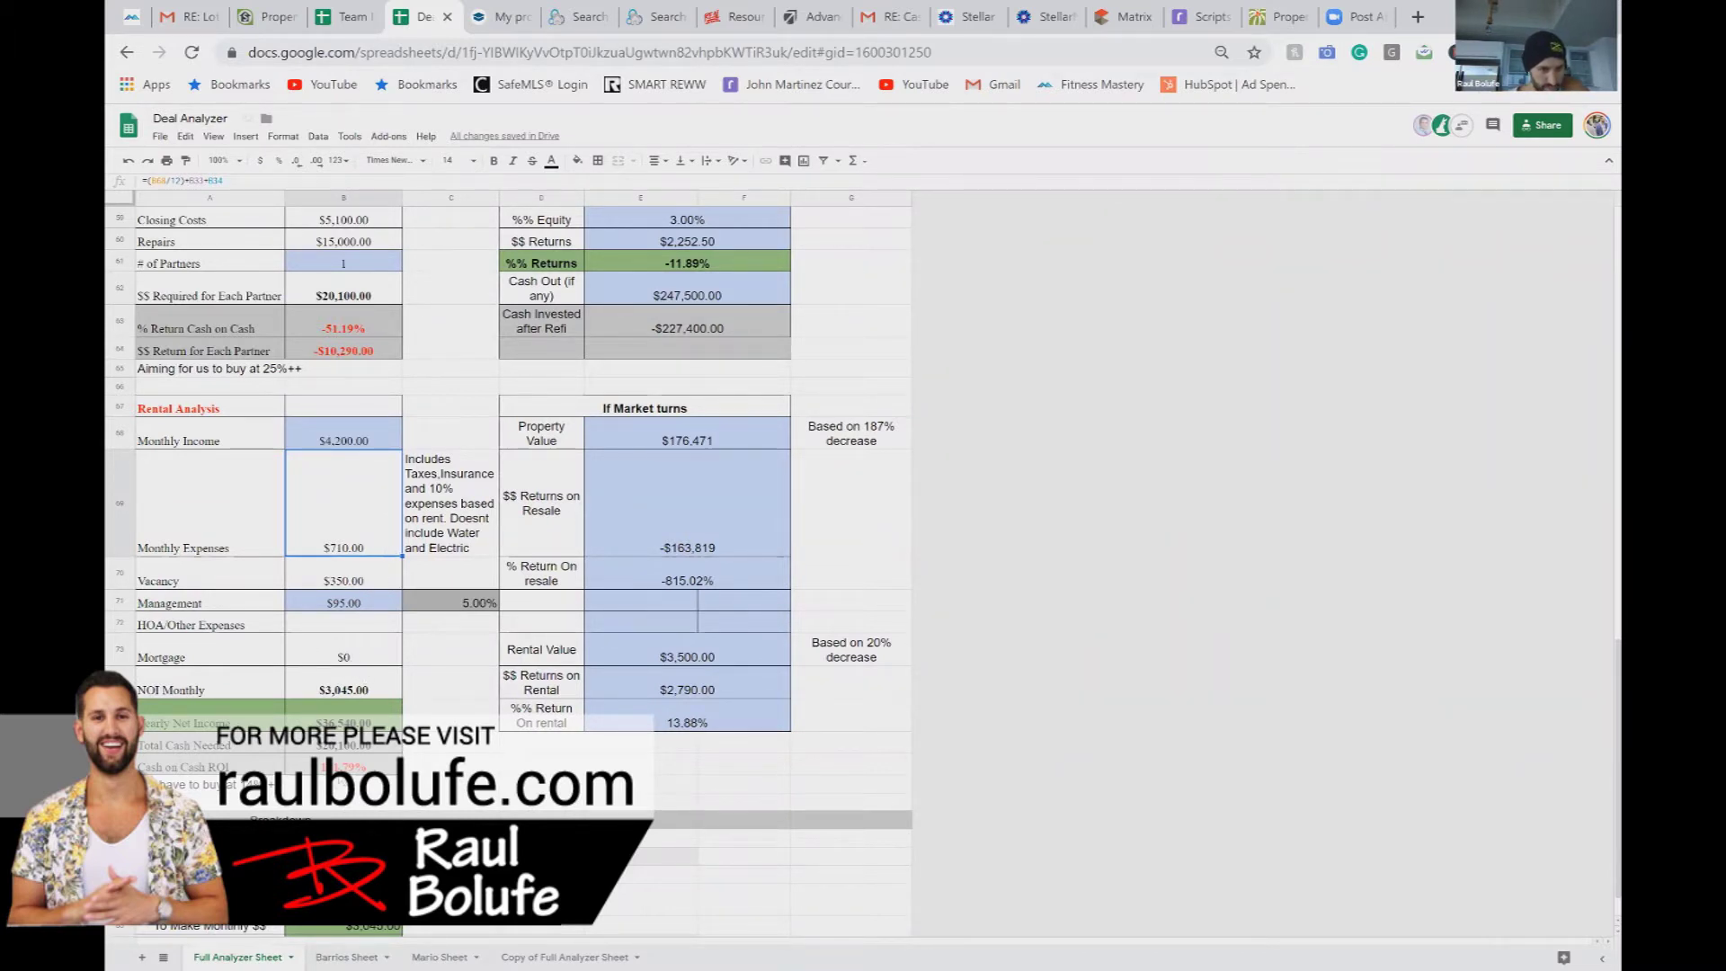
pyautogui.click(343, 767)
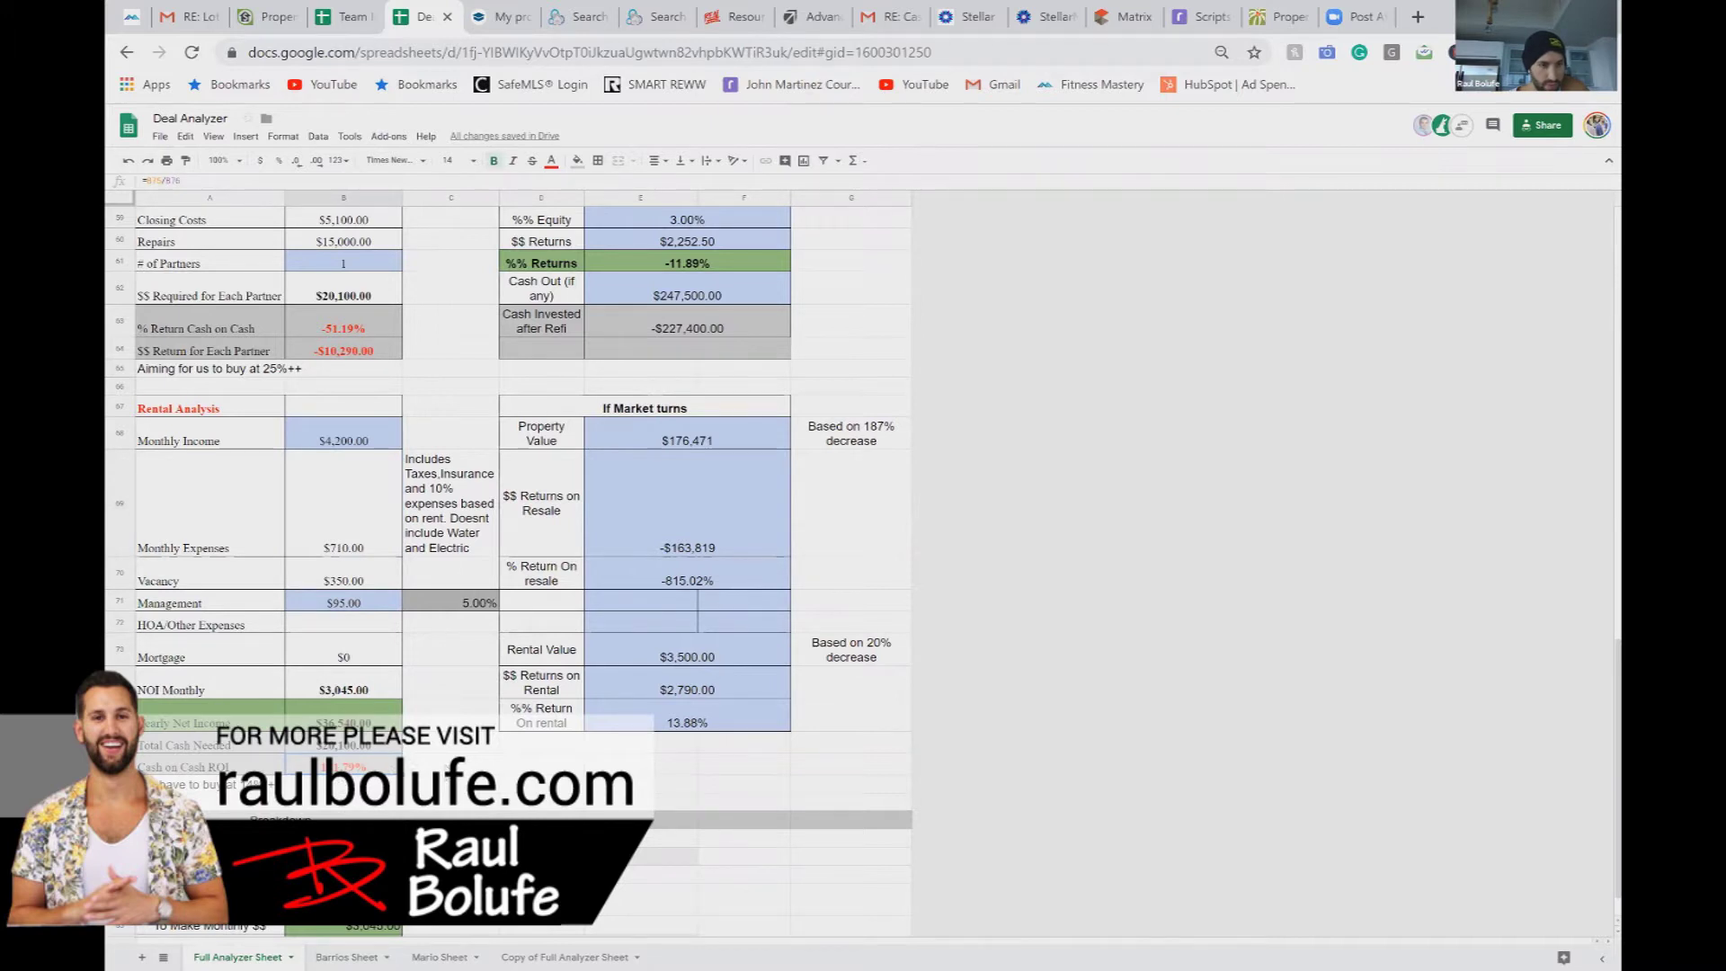
pyautogui.scroll(10, 508, 571)
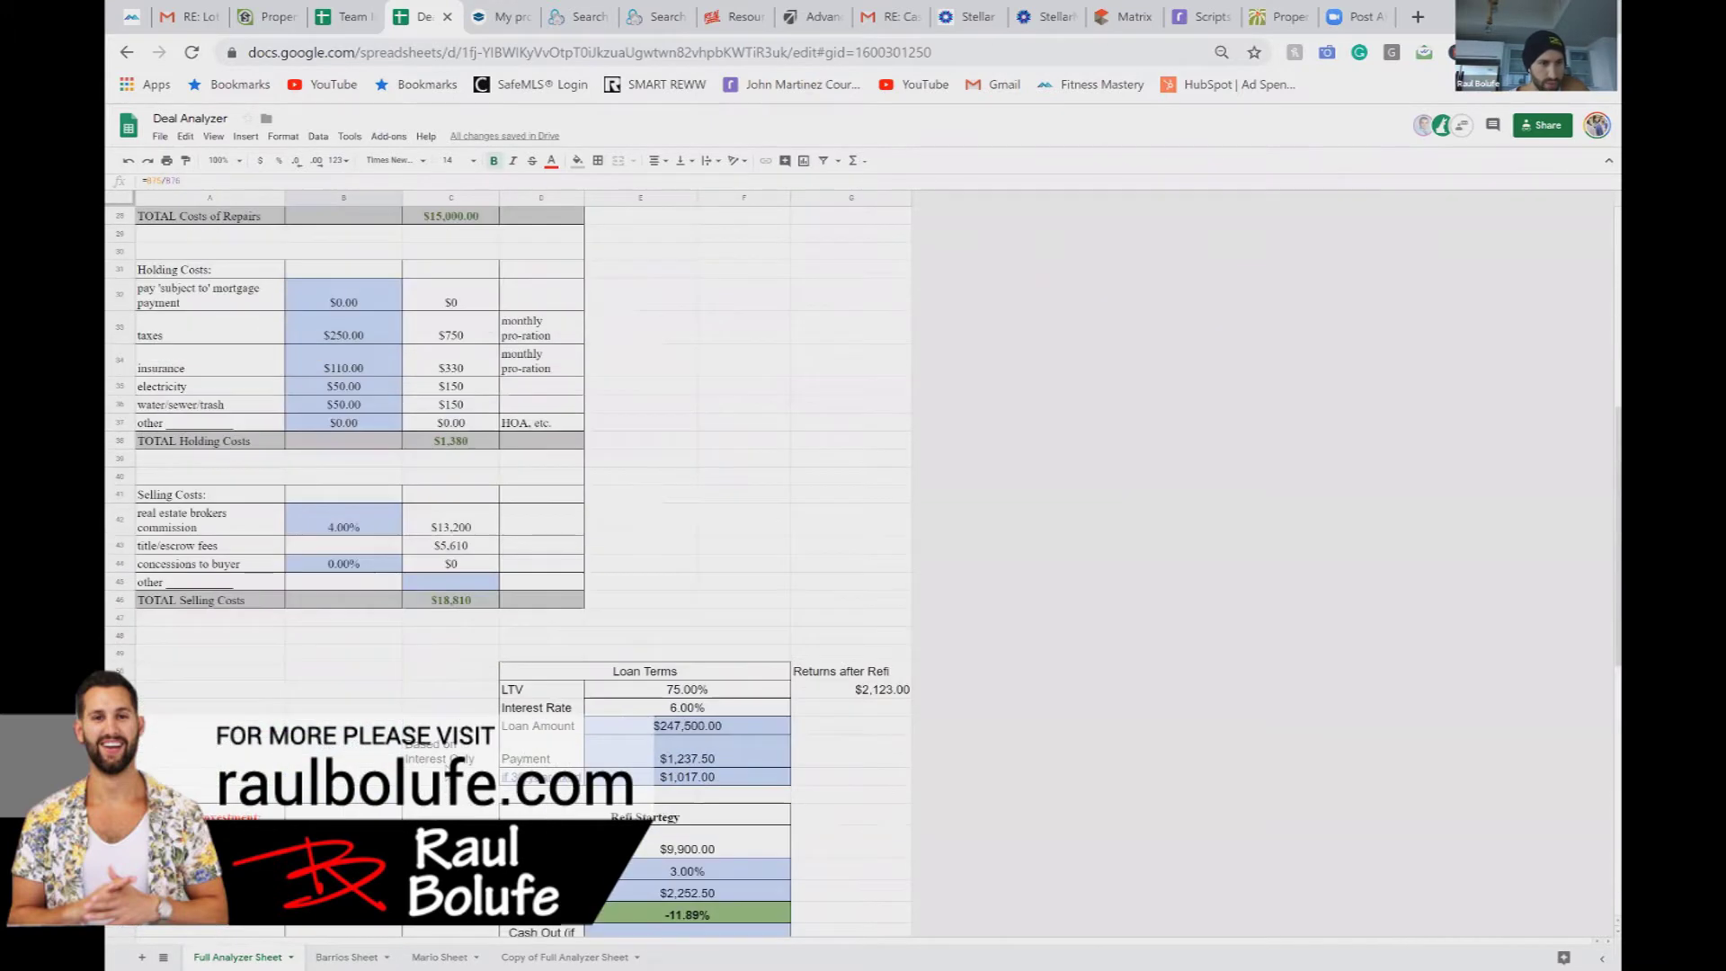
pyautogui.scroll(-10, 402, 676)
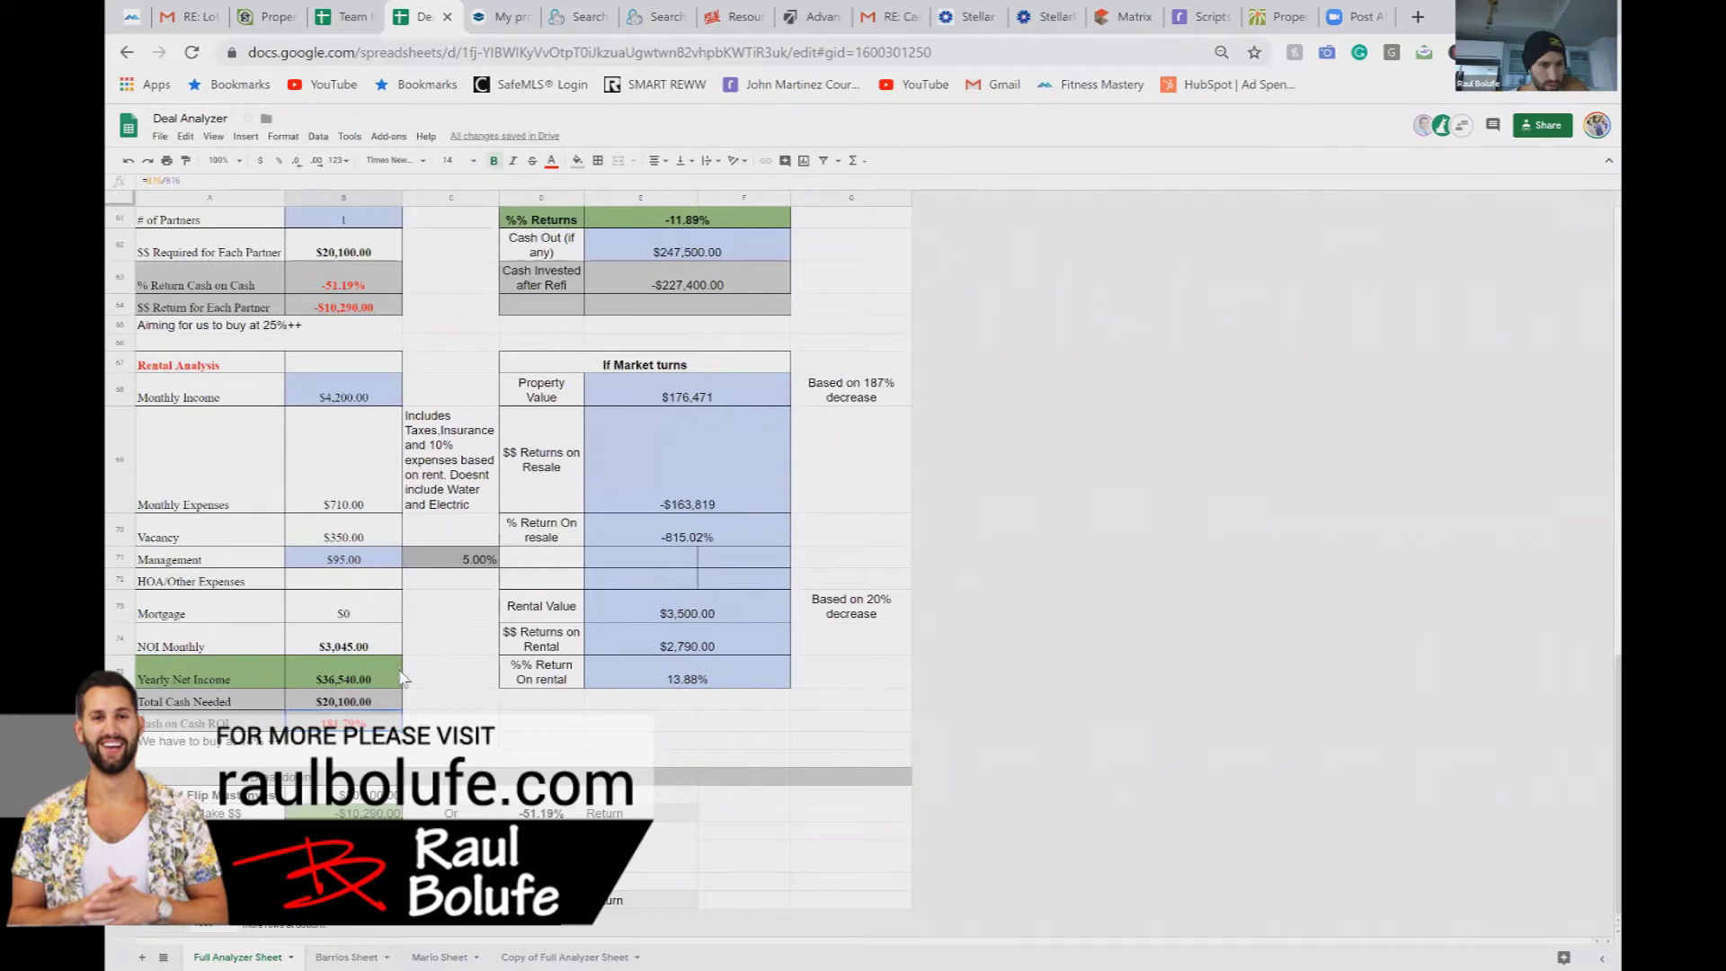
pyautogui.click(380, 704)
pyautogui.click(458, 723)
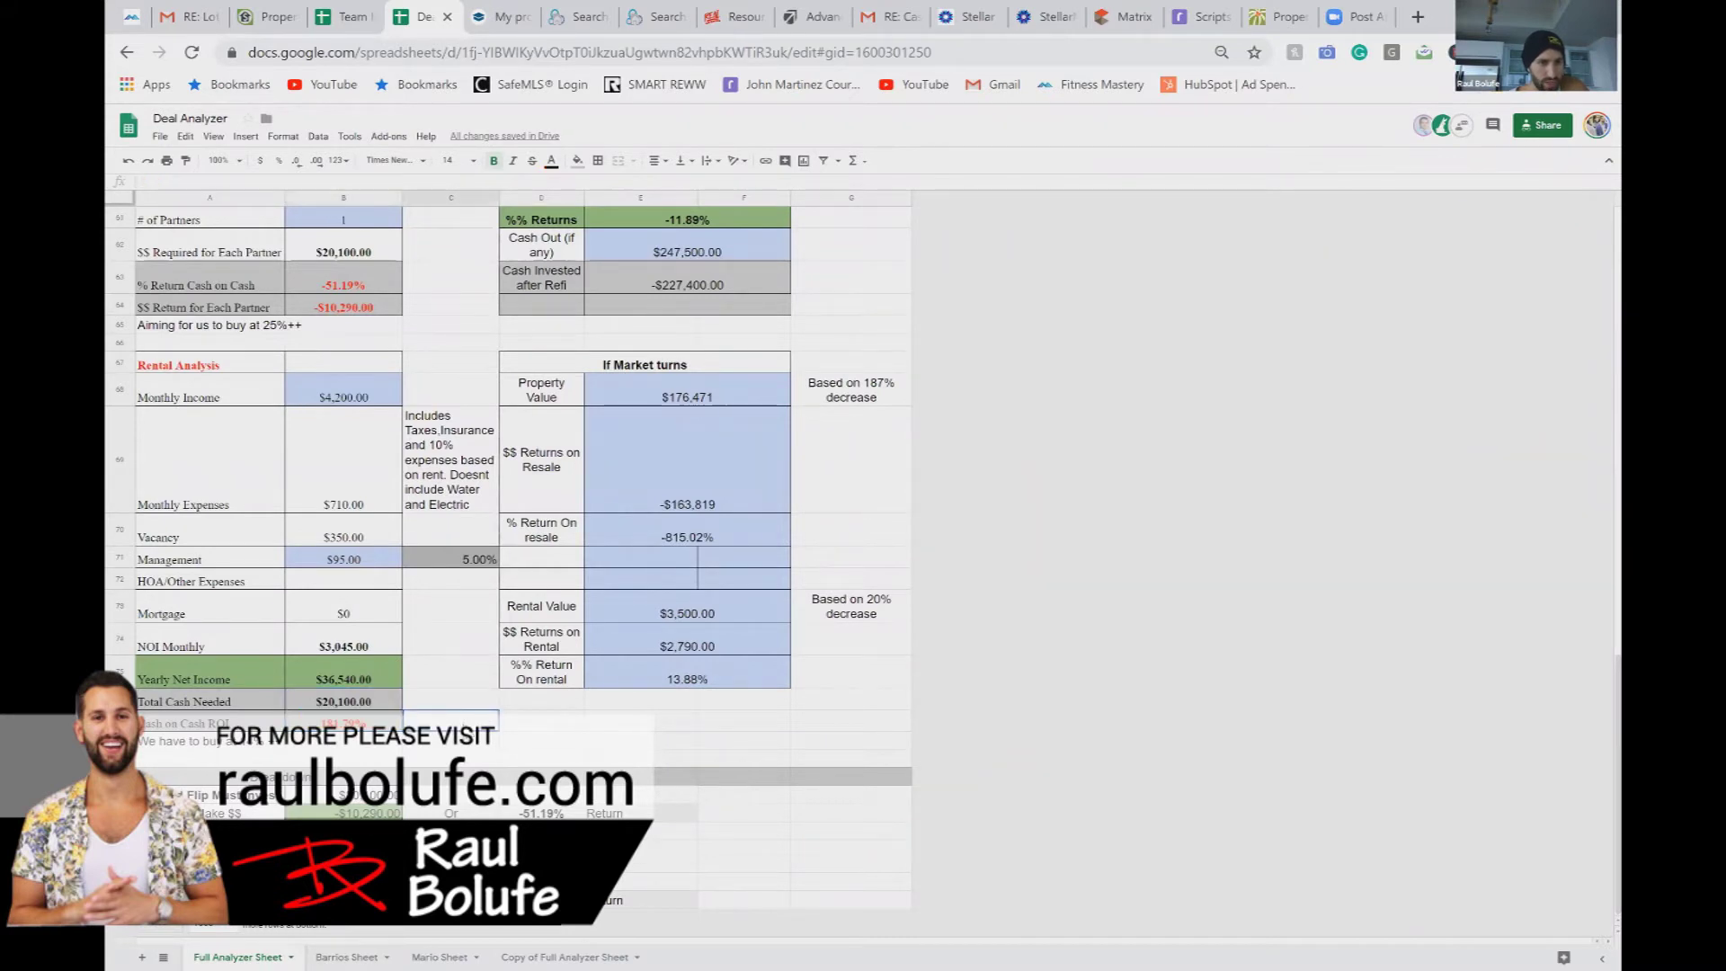
pyautogui.click(385, 707)
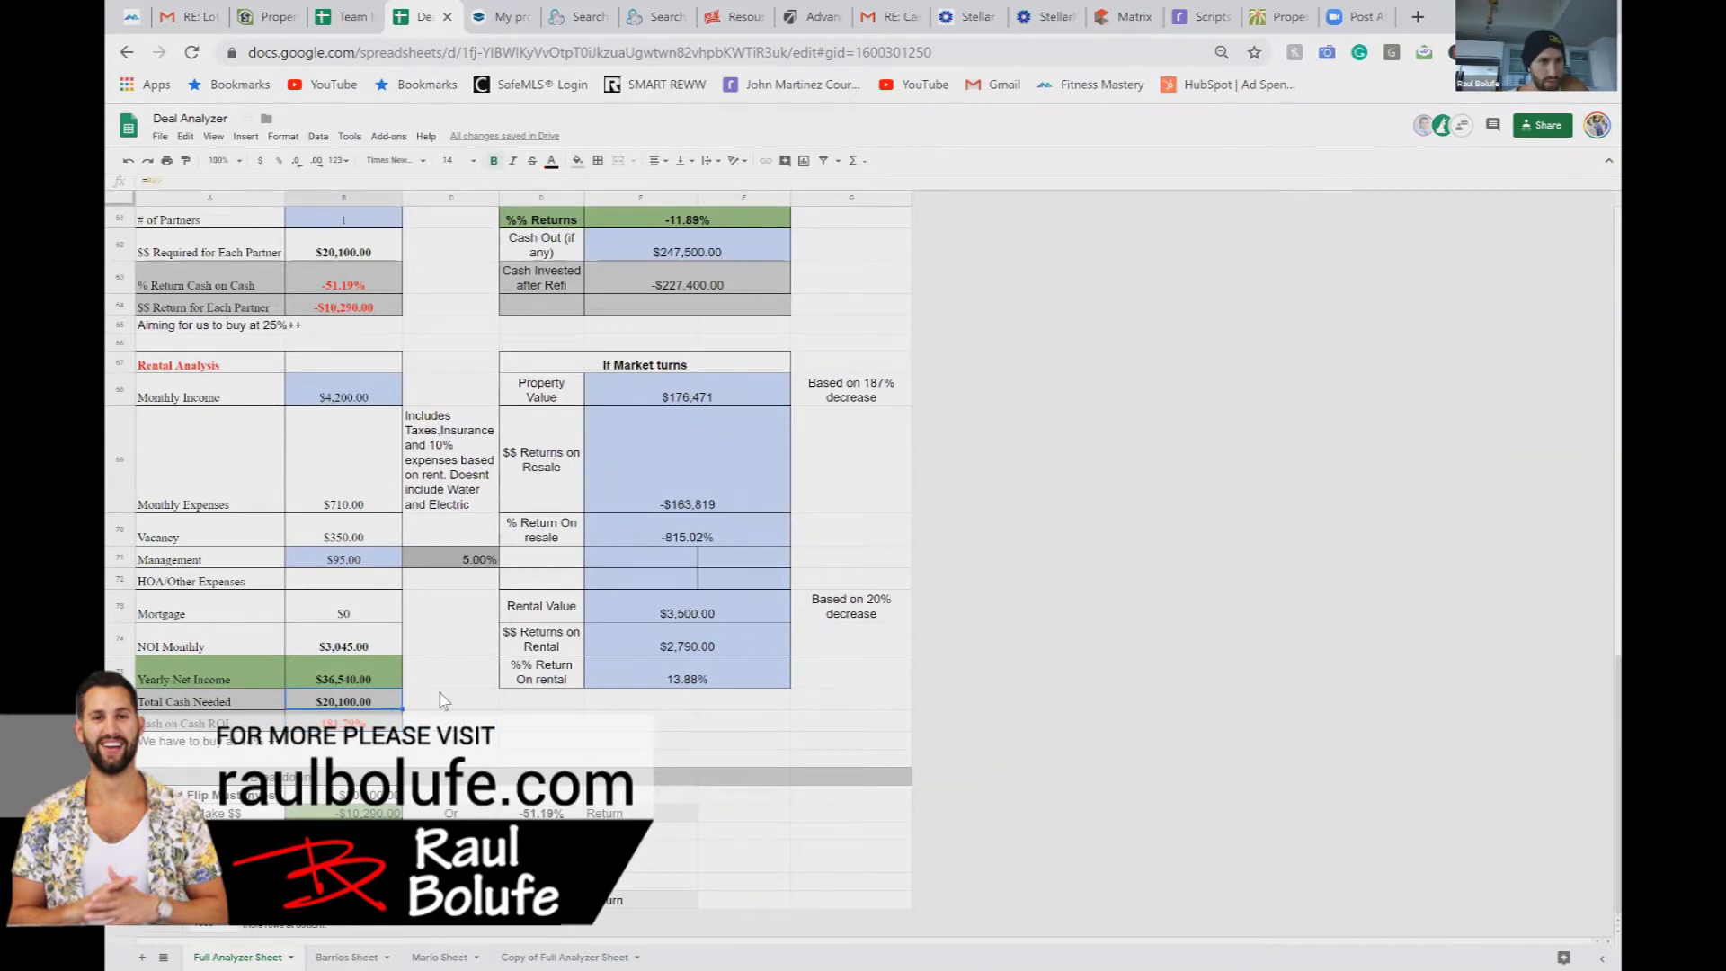
pyautogui.scroll(5, 443, 701)
pyautogui.scroll(-5, 443, 700)
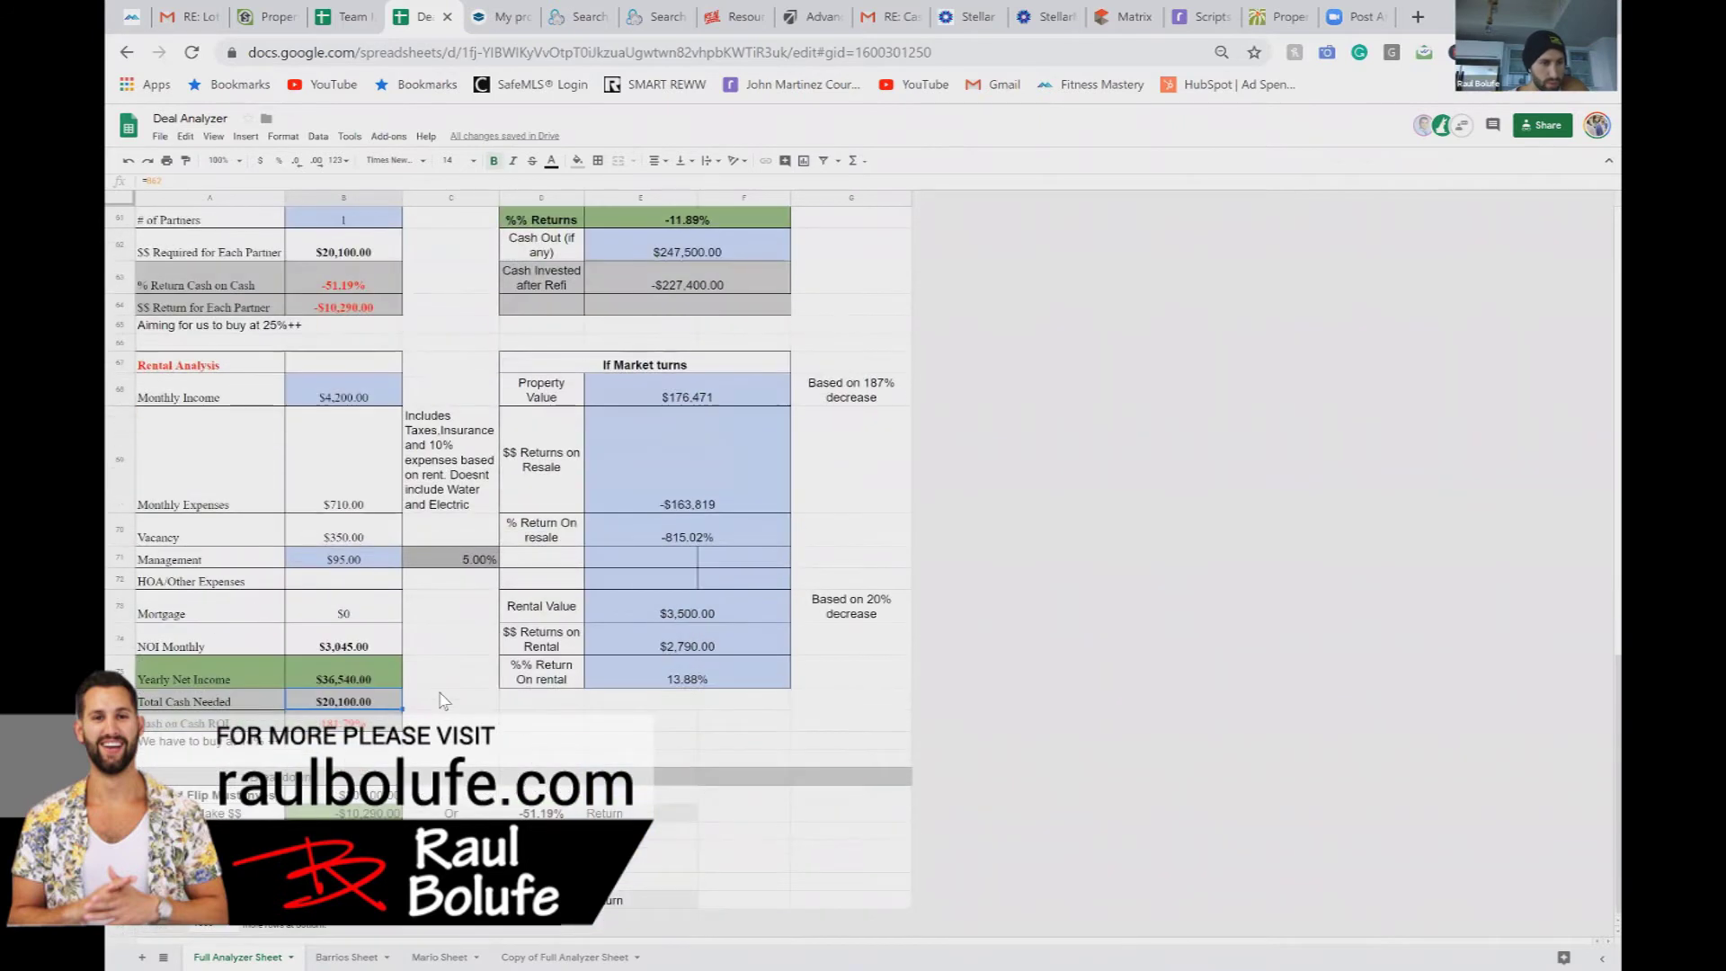
pyautogui.scroll(1, 356, 719)
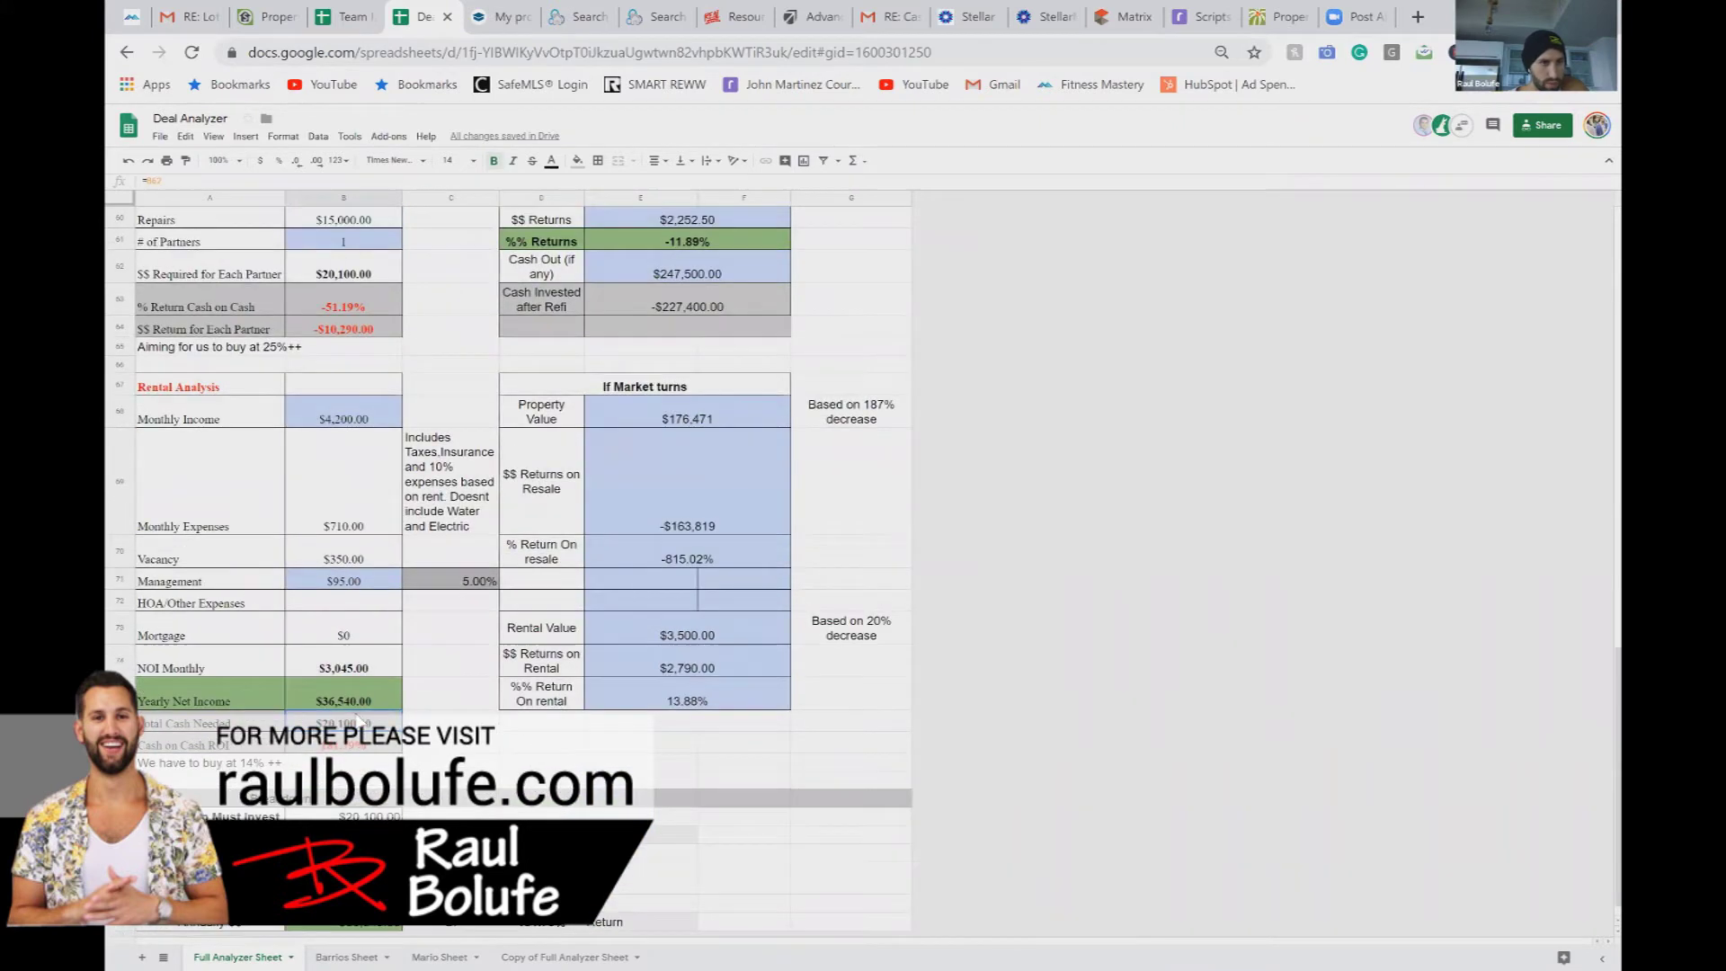
pyautogui.click(365, 282)
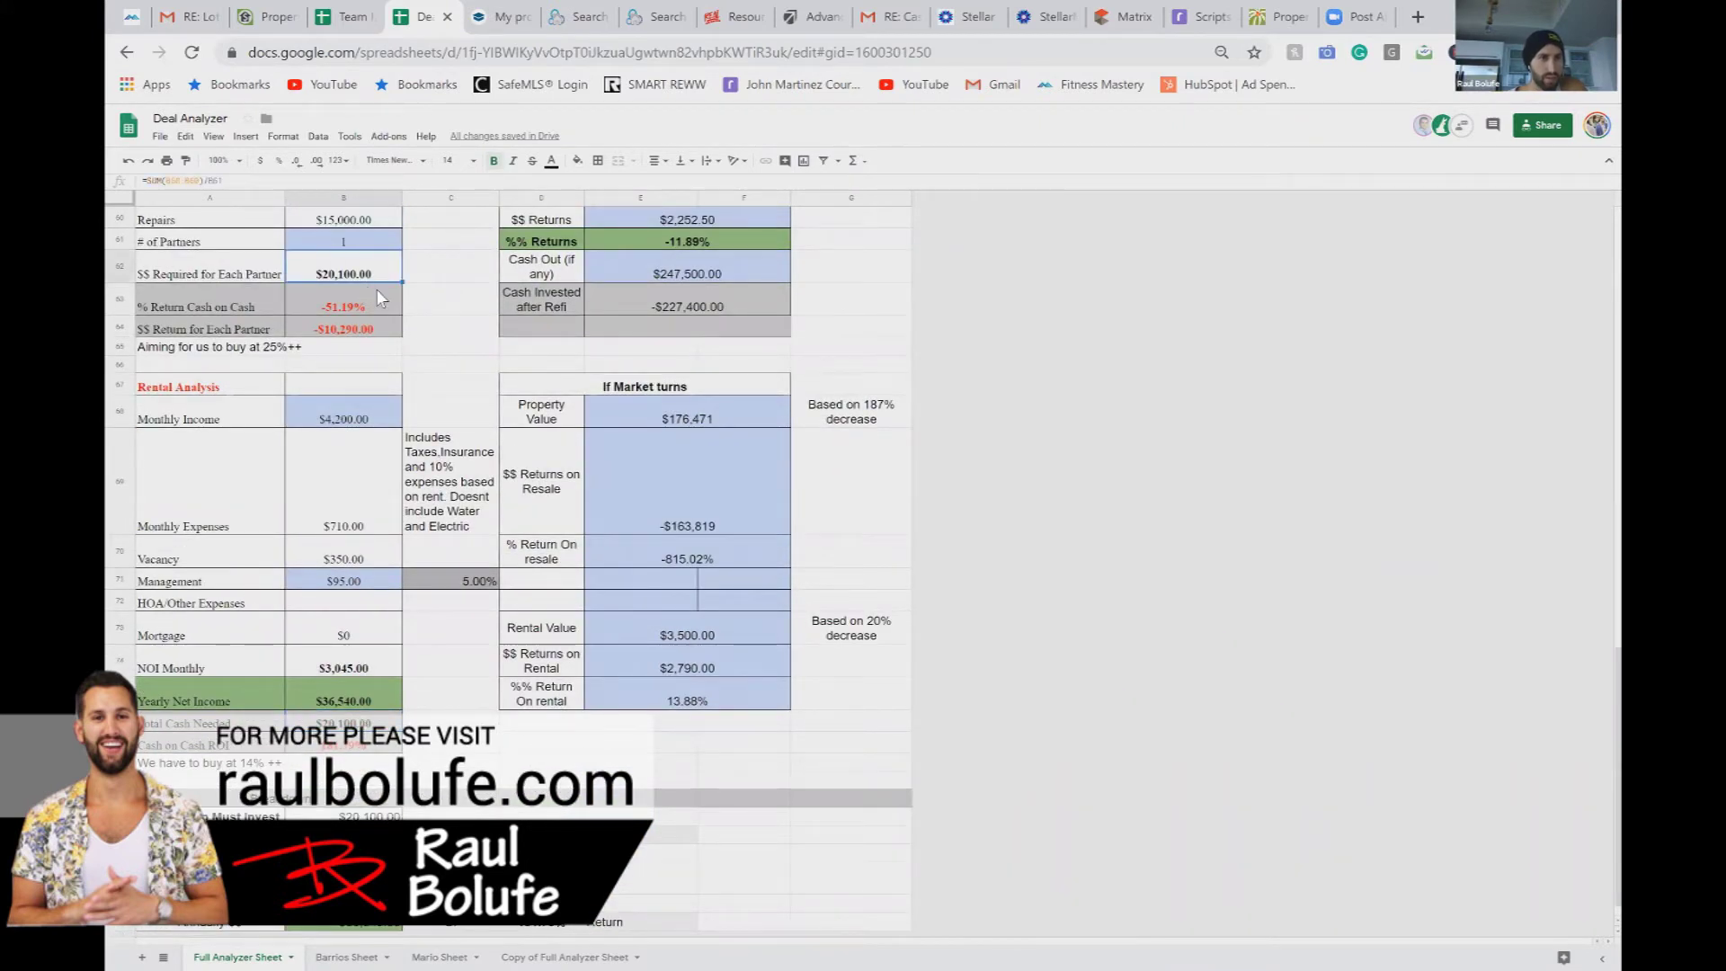
pyautogui.scroll(3, 434, 346)
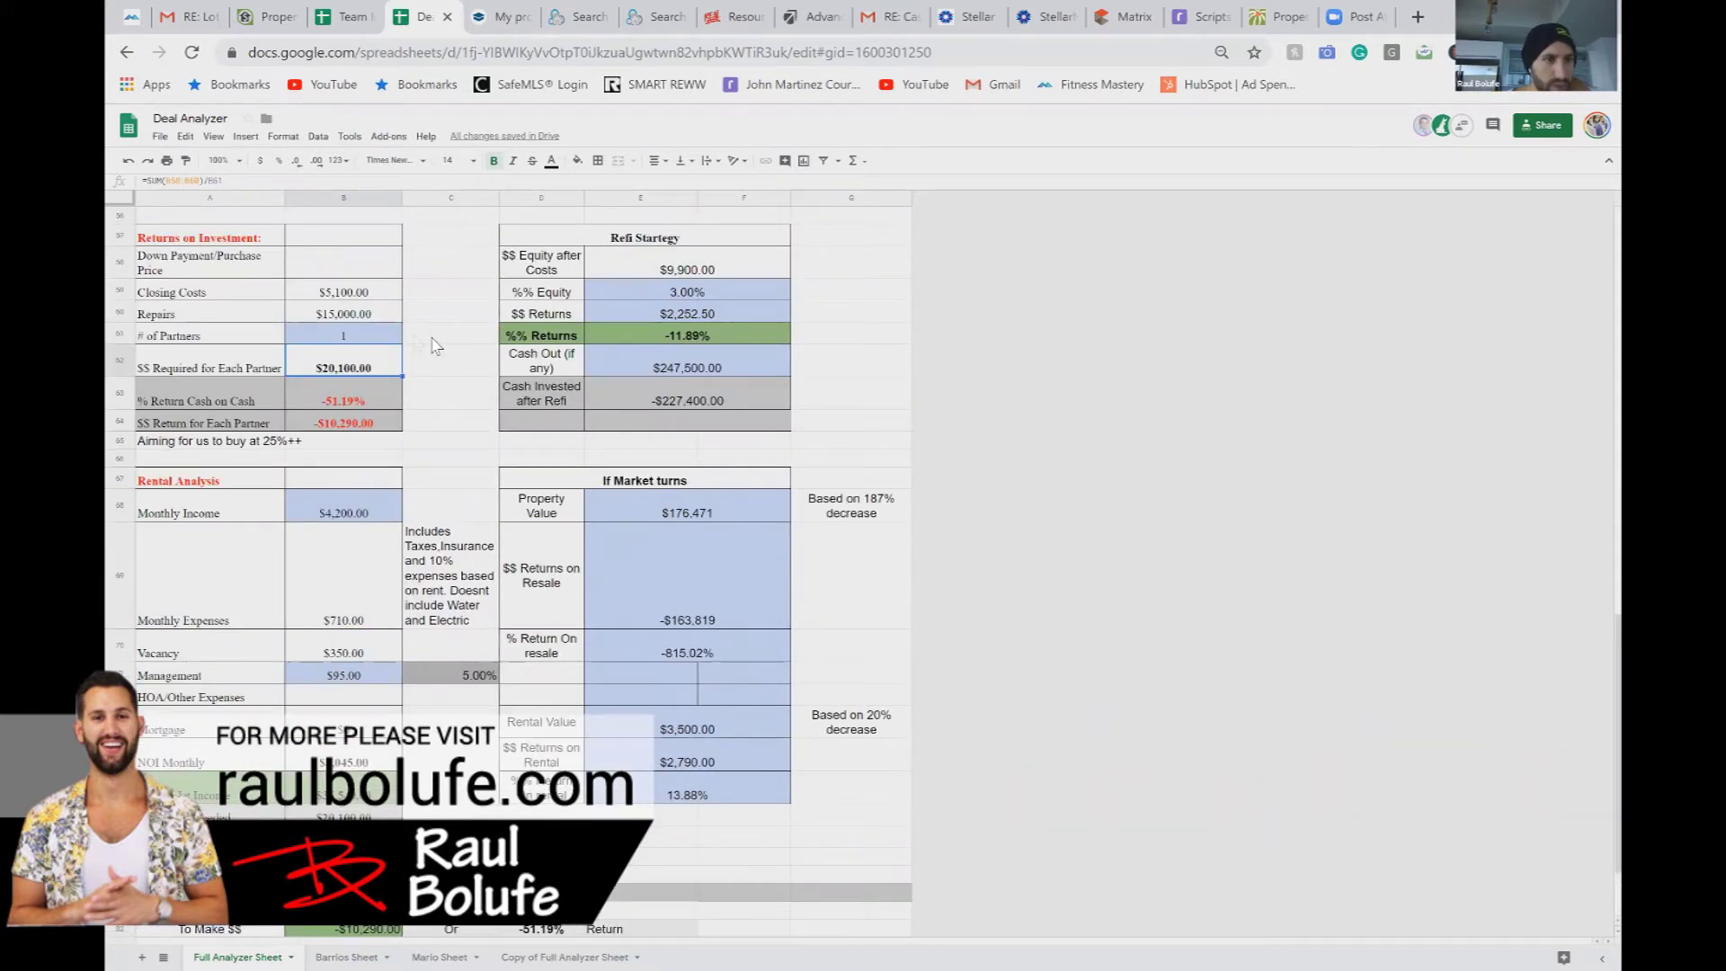
pyautogui.click(369, 264)
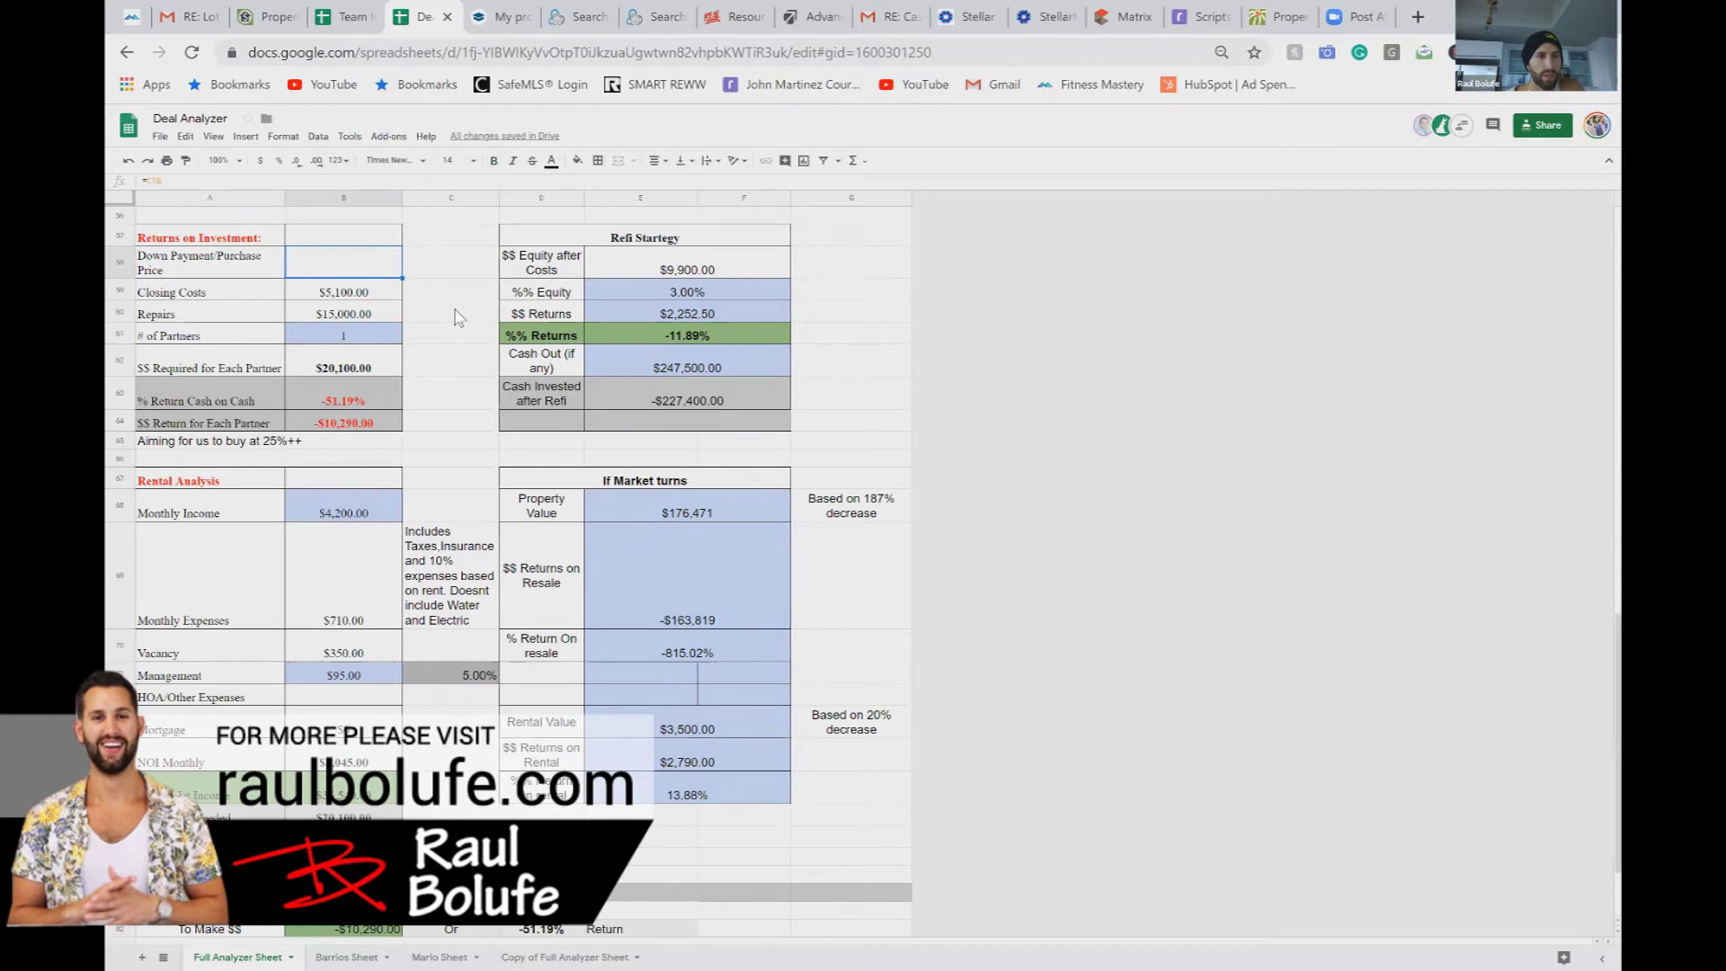
pyautogui.scroll(5, 456, 316)
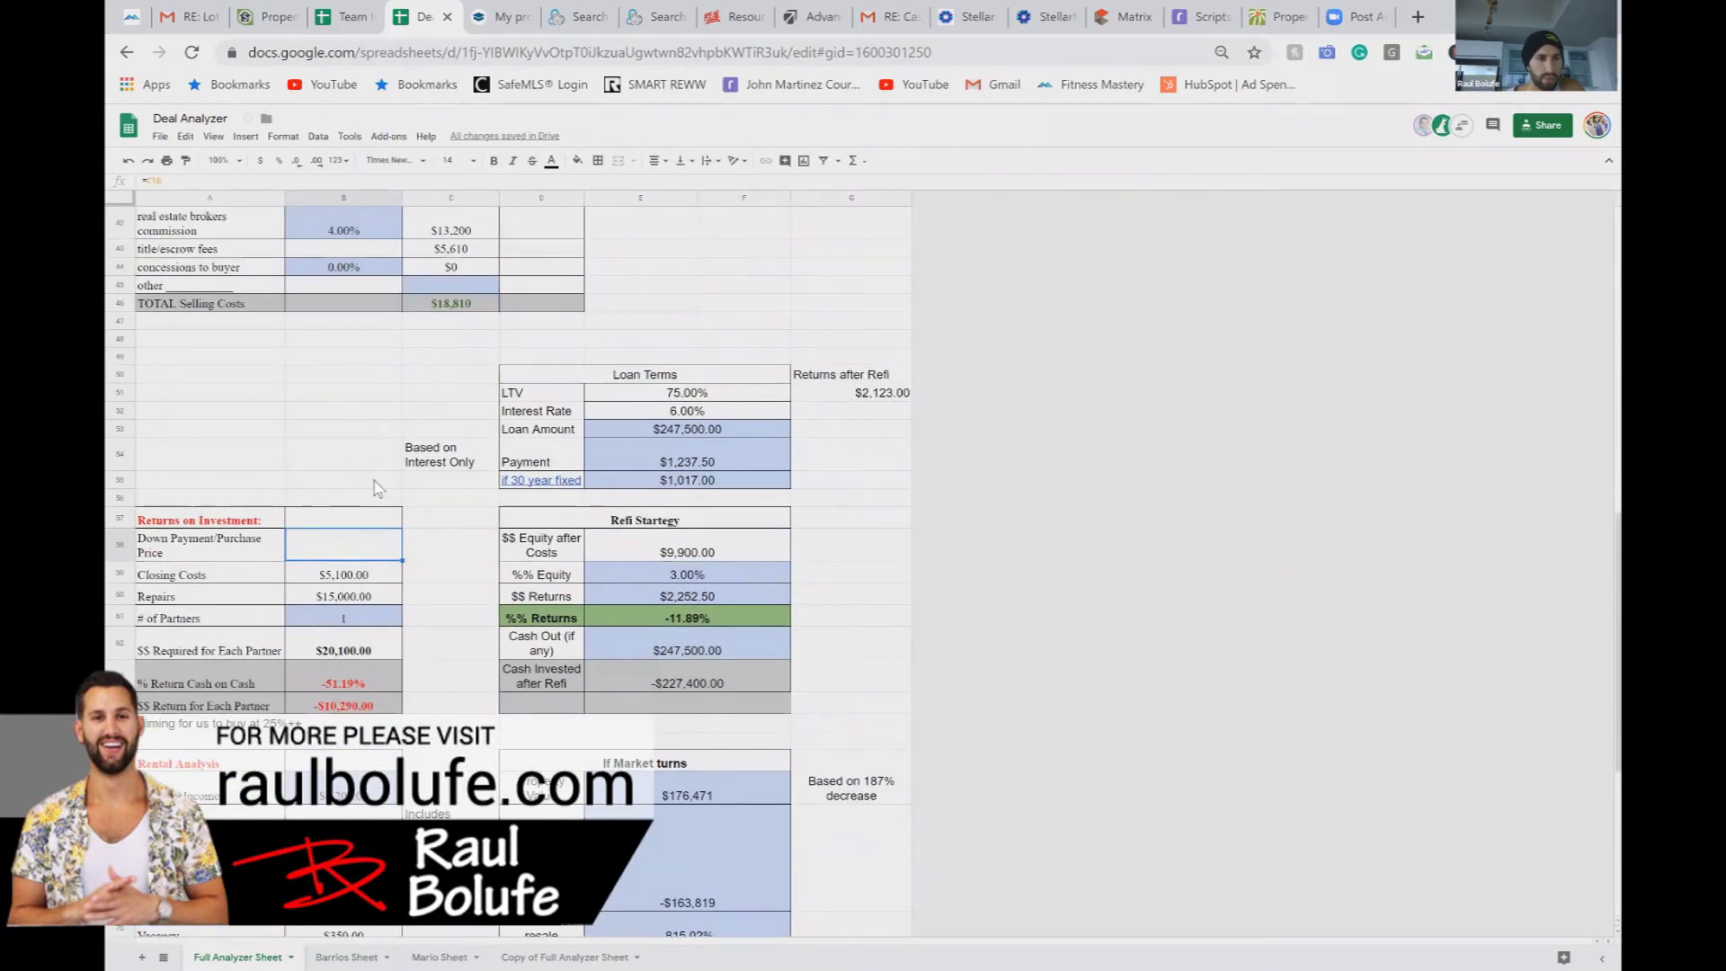
pyautogui.scroll(13, 377, 488)
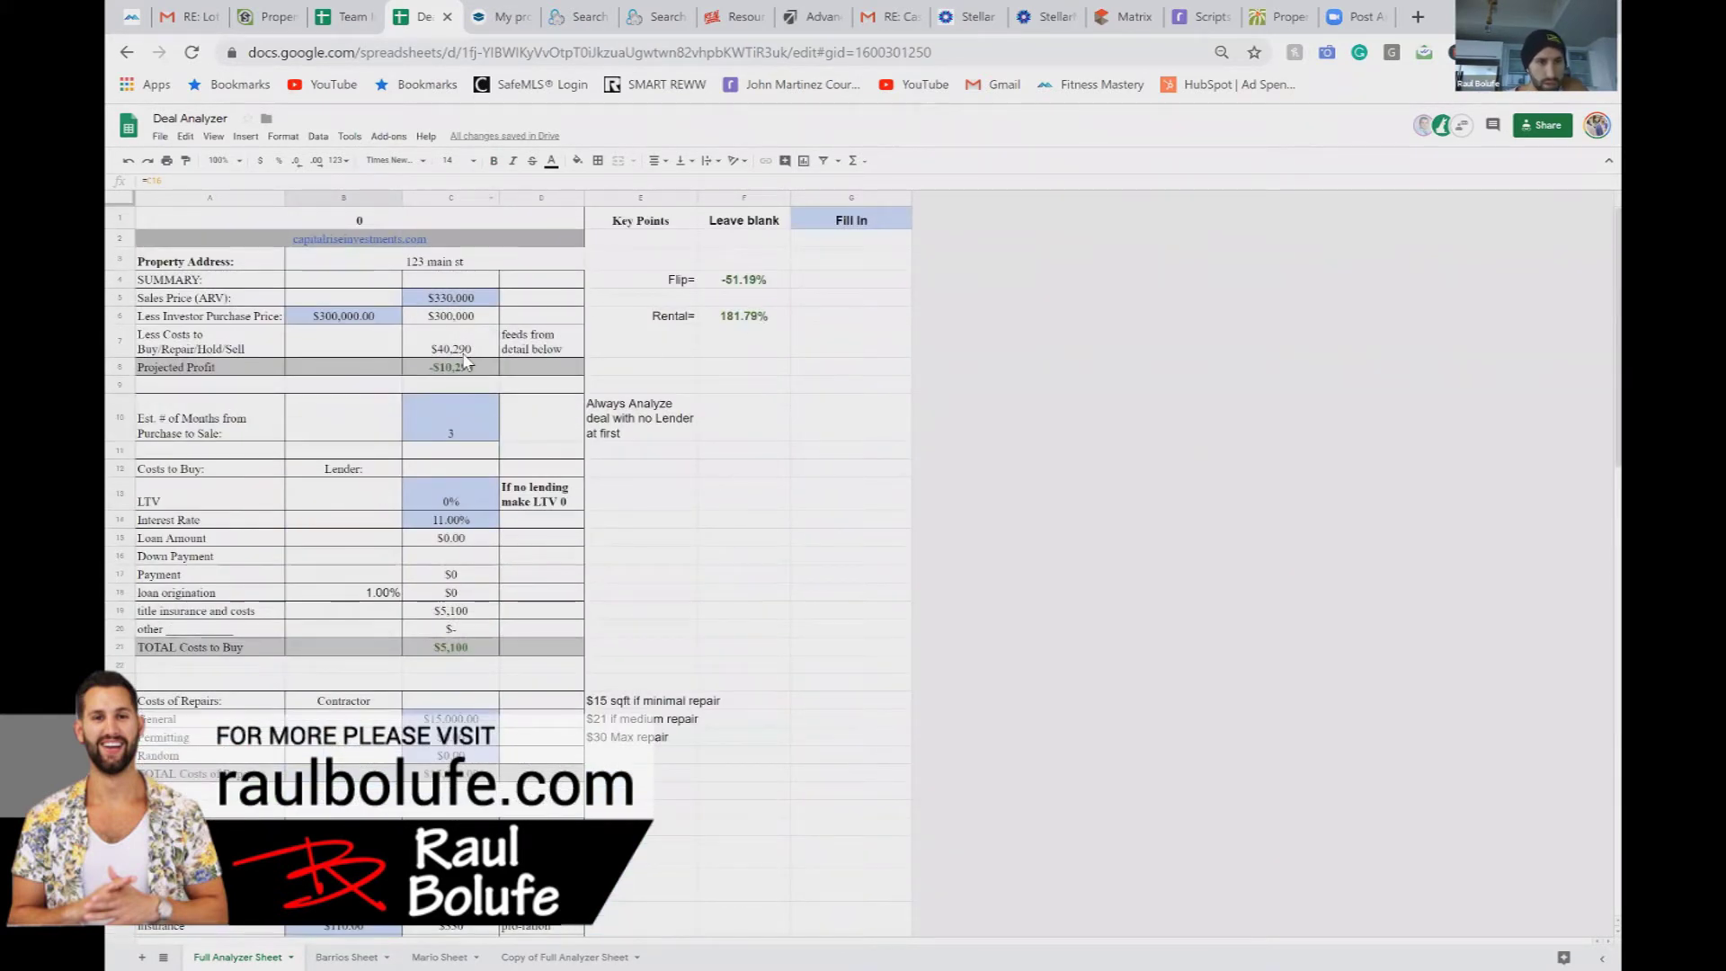
# Step: Set the Down Payment in C16 to =B6, matching the $300,000 purchase price
pyautogui.click(450, 559)
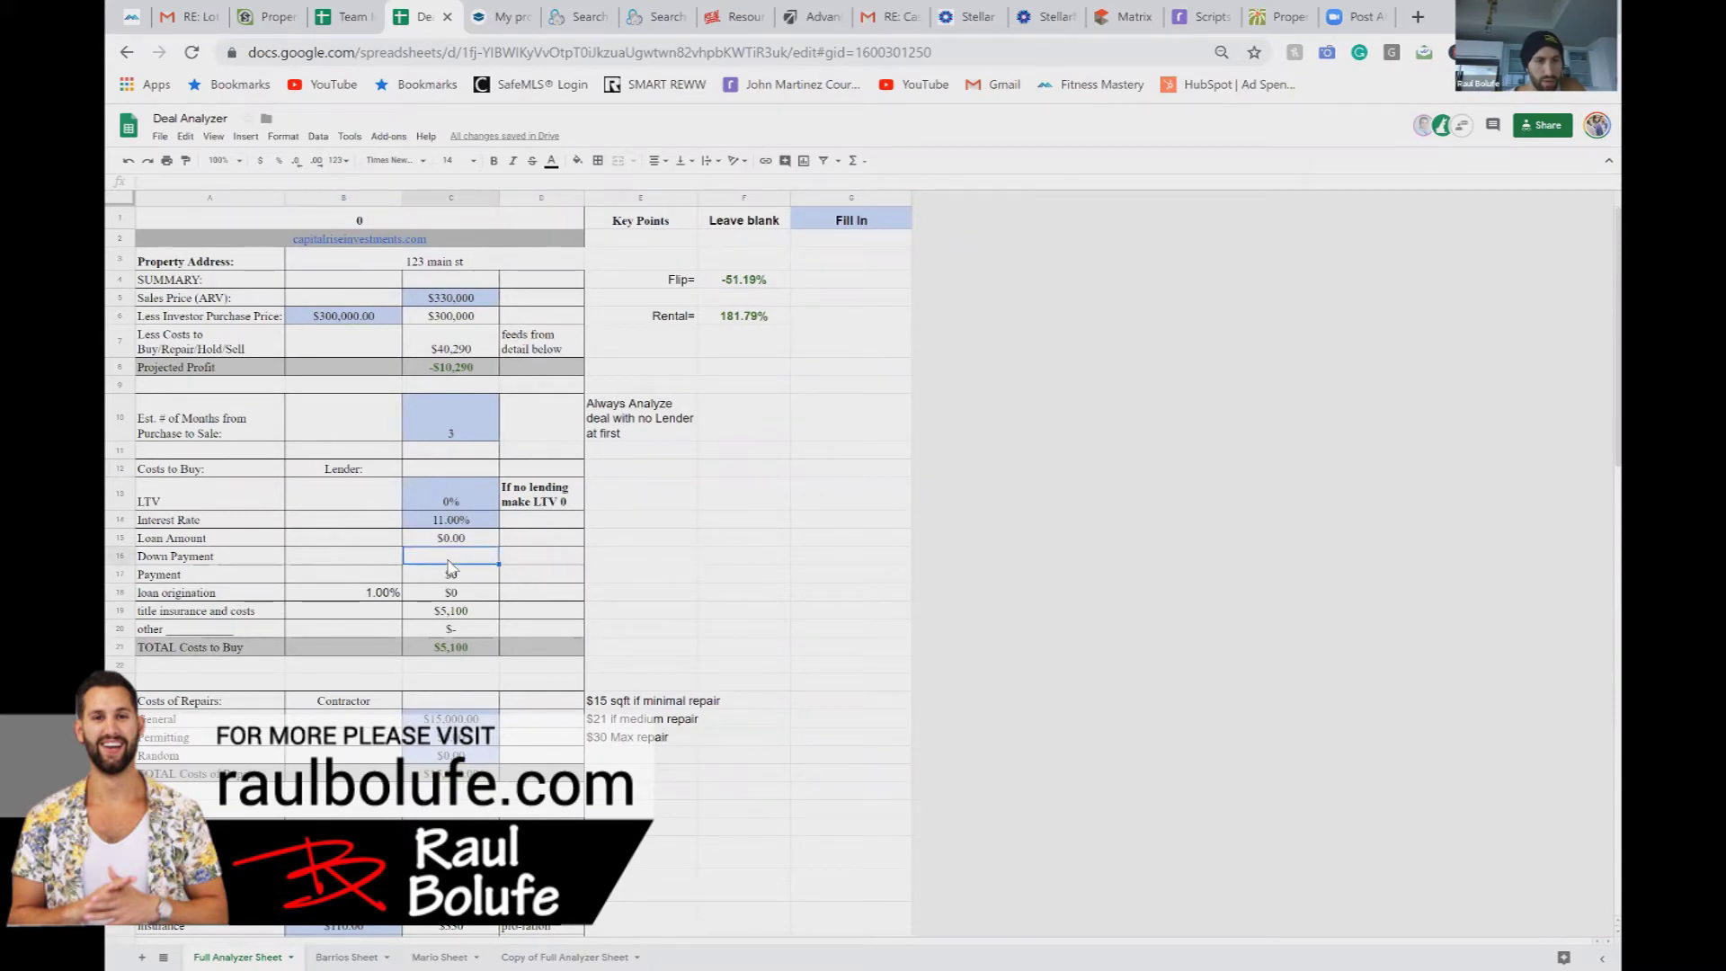
pyautogui.write('=')
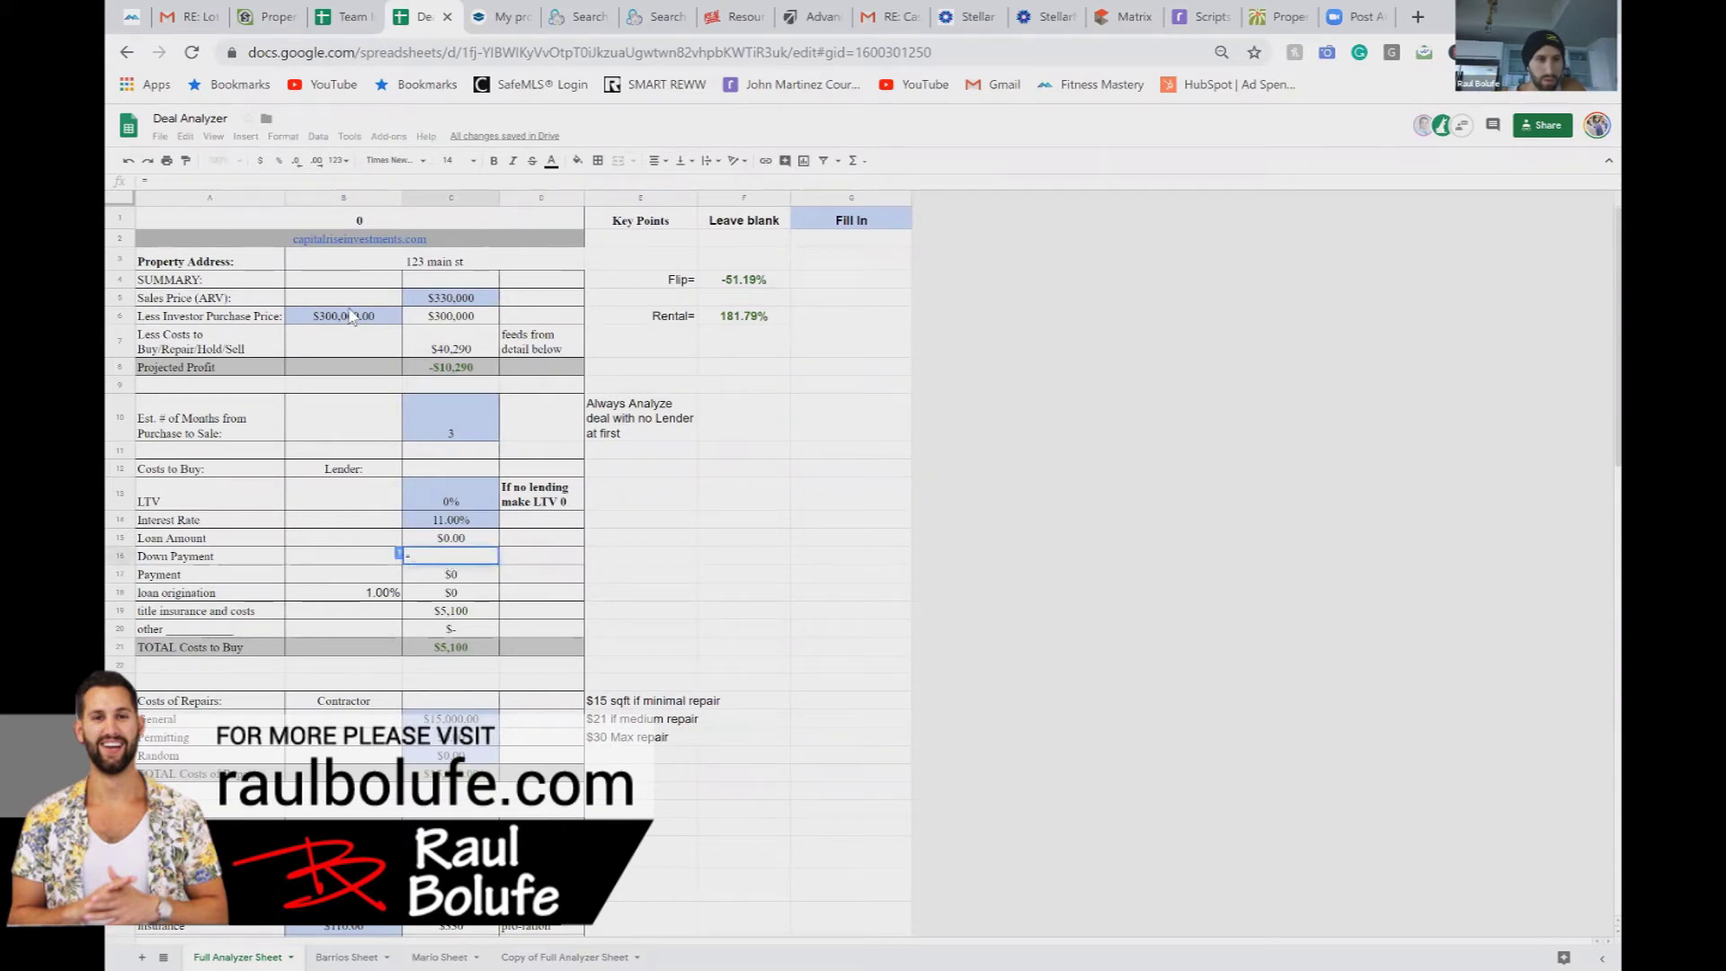
pyautogui.click(353, 315)
pyautogui.press('Return')
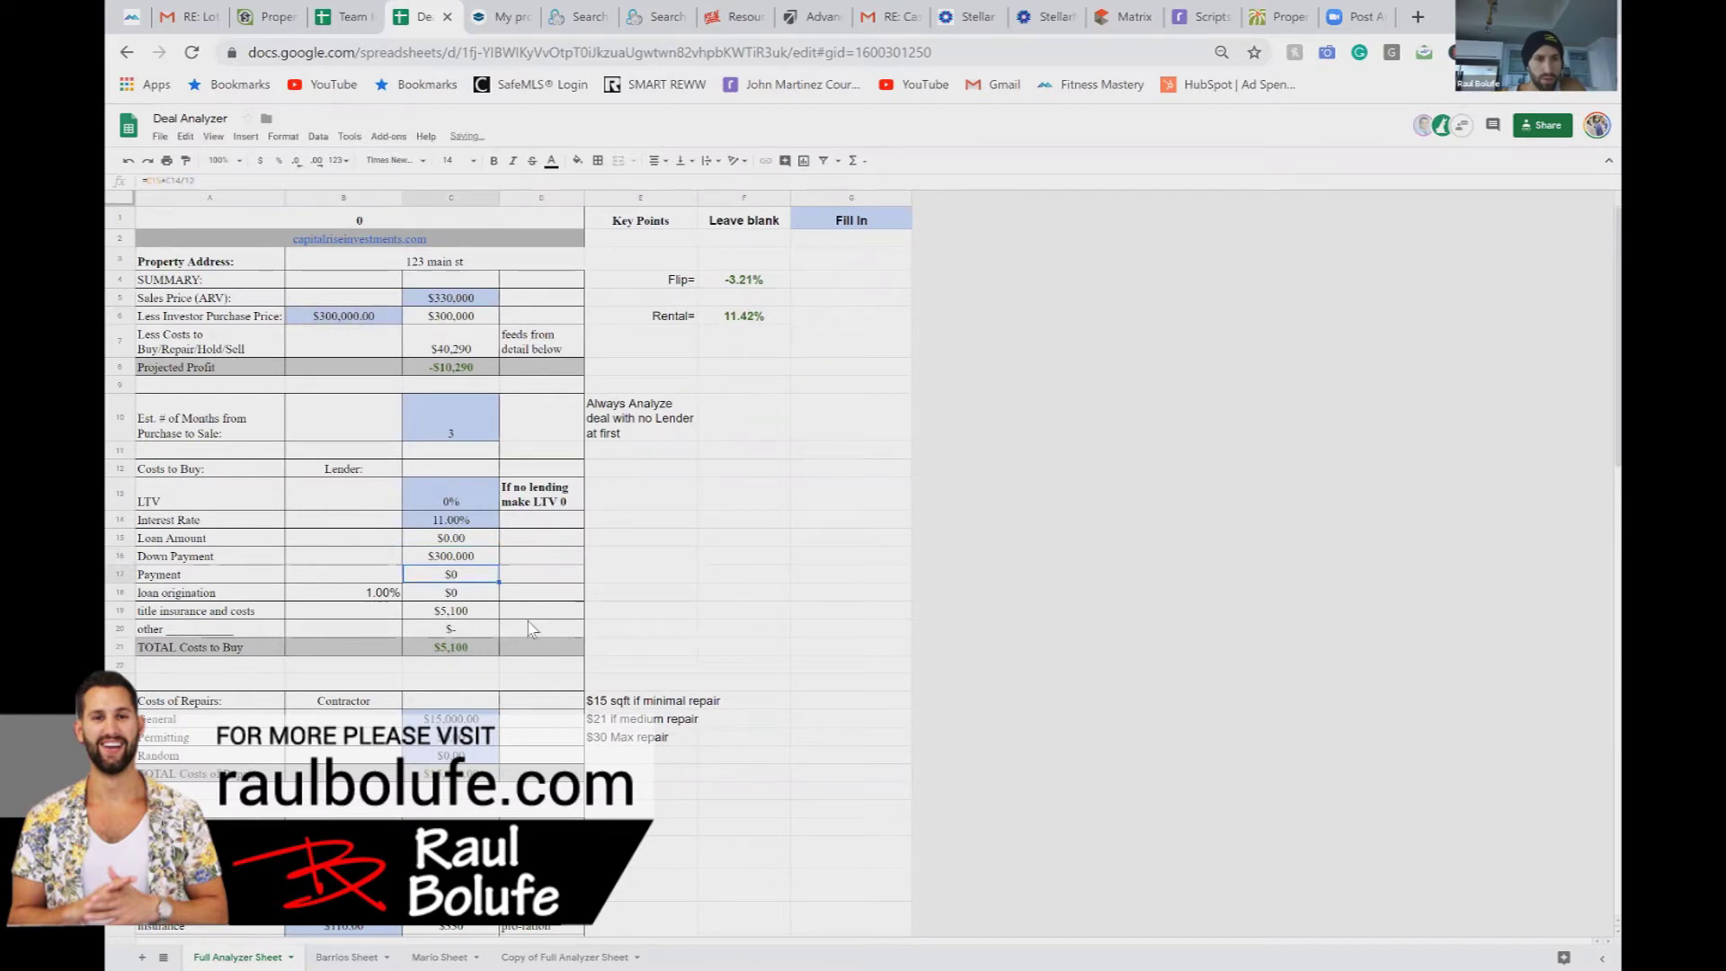
# Step: Check the Cash on Cash ROI formula and select the 5.00% management rate in C71
pyautogui.scroll(-15, 530, 629)
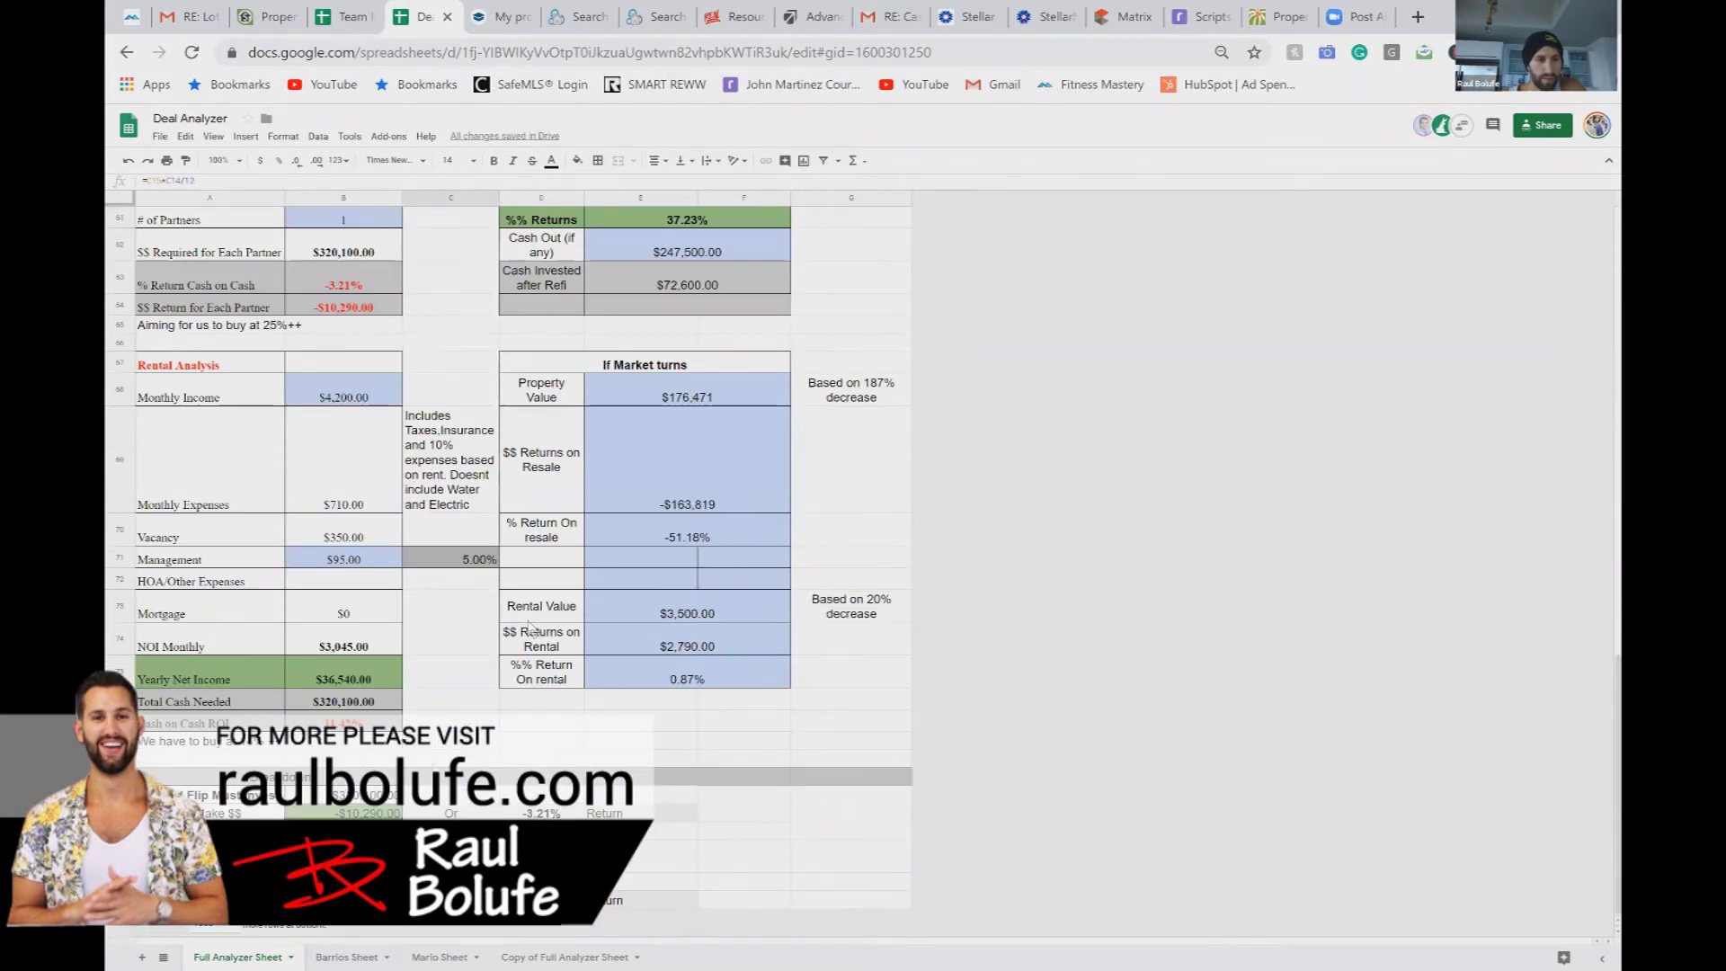
pyautogui.click(362, 722)
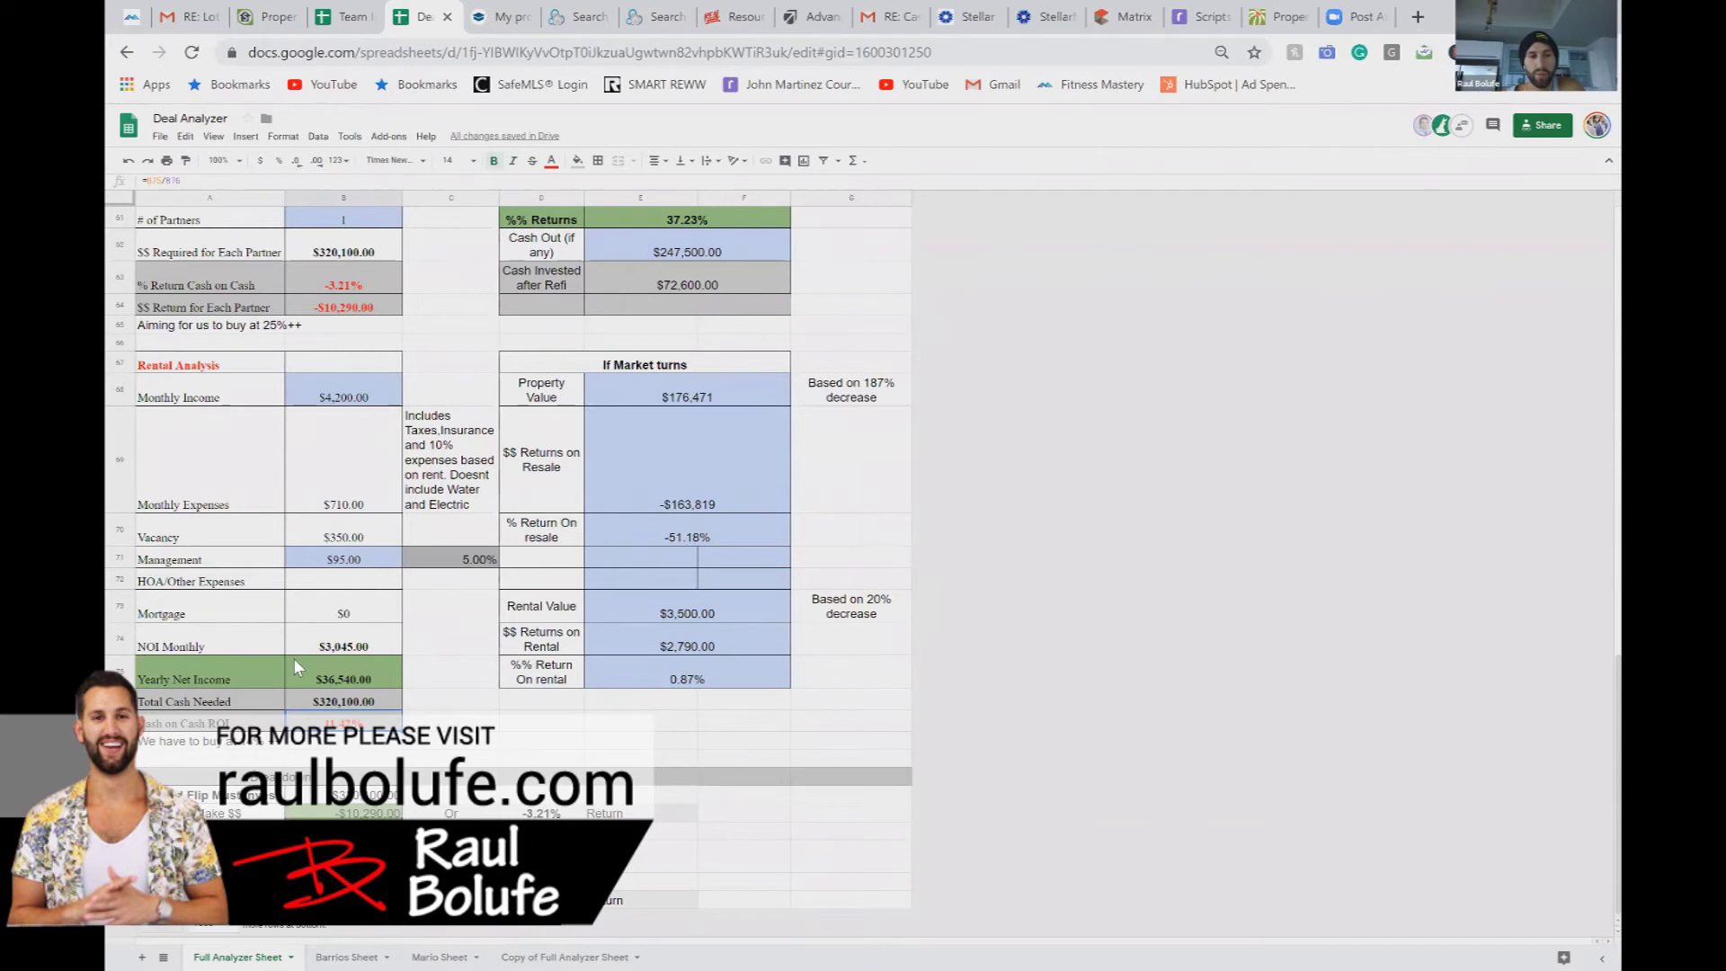
pyautogui.click(447, 564)
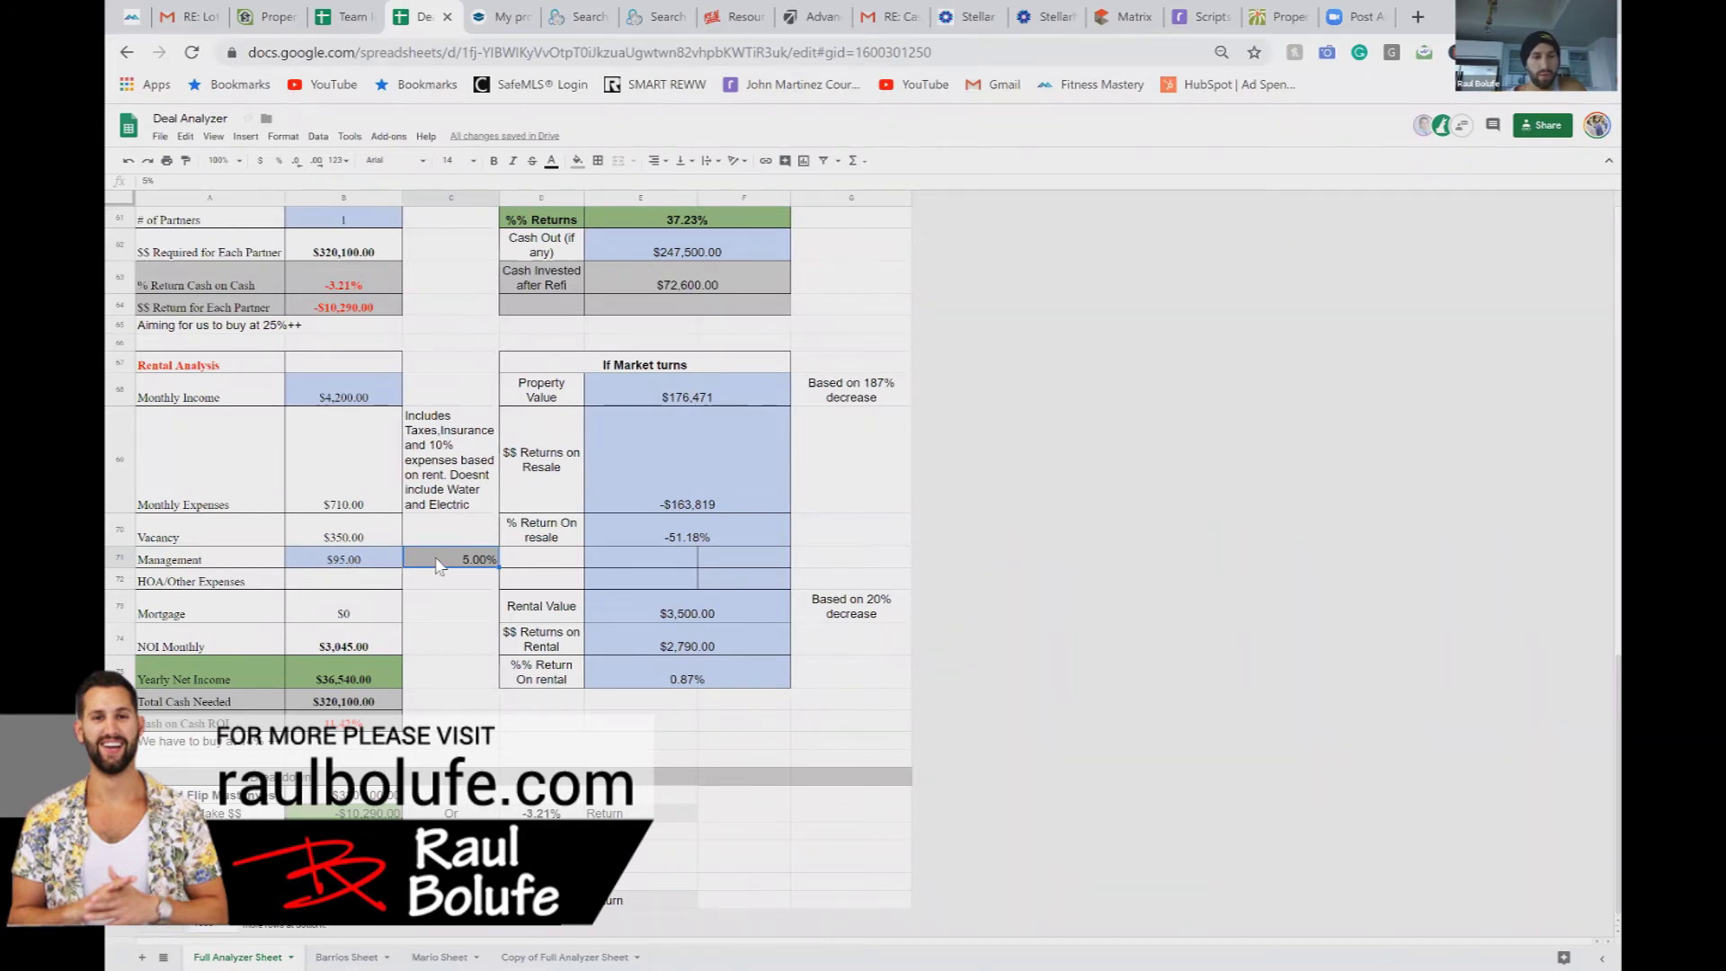
# Step: Raise management to 7% in C71 and set B71 to =C71*B68, giving $294.00
pyautogui.write('7')
pyautogui.press('Return')
pyautogui.click(382, 565)
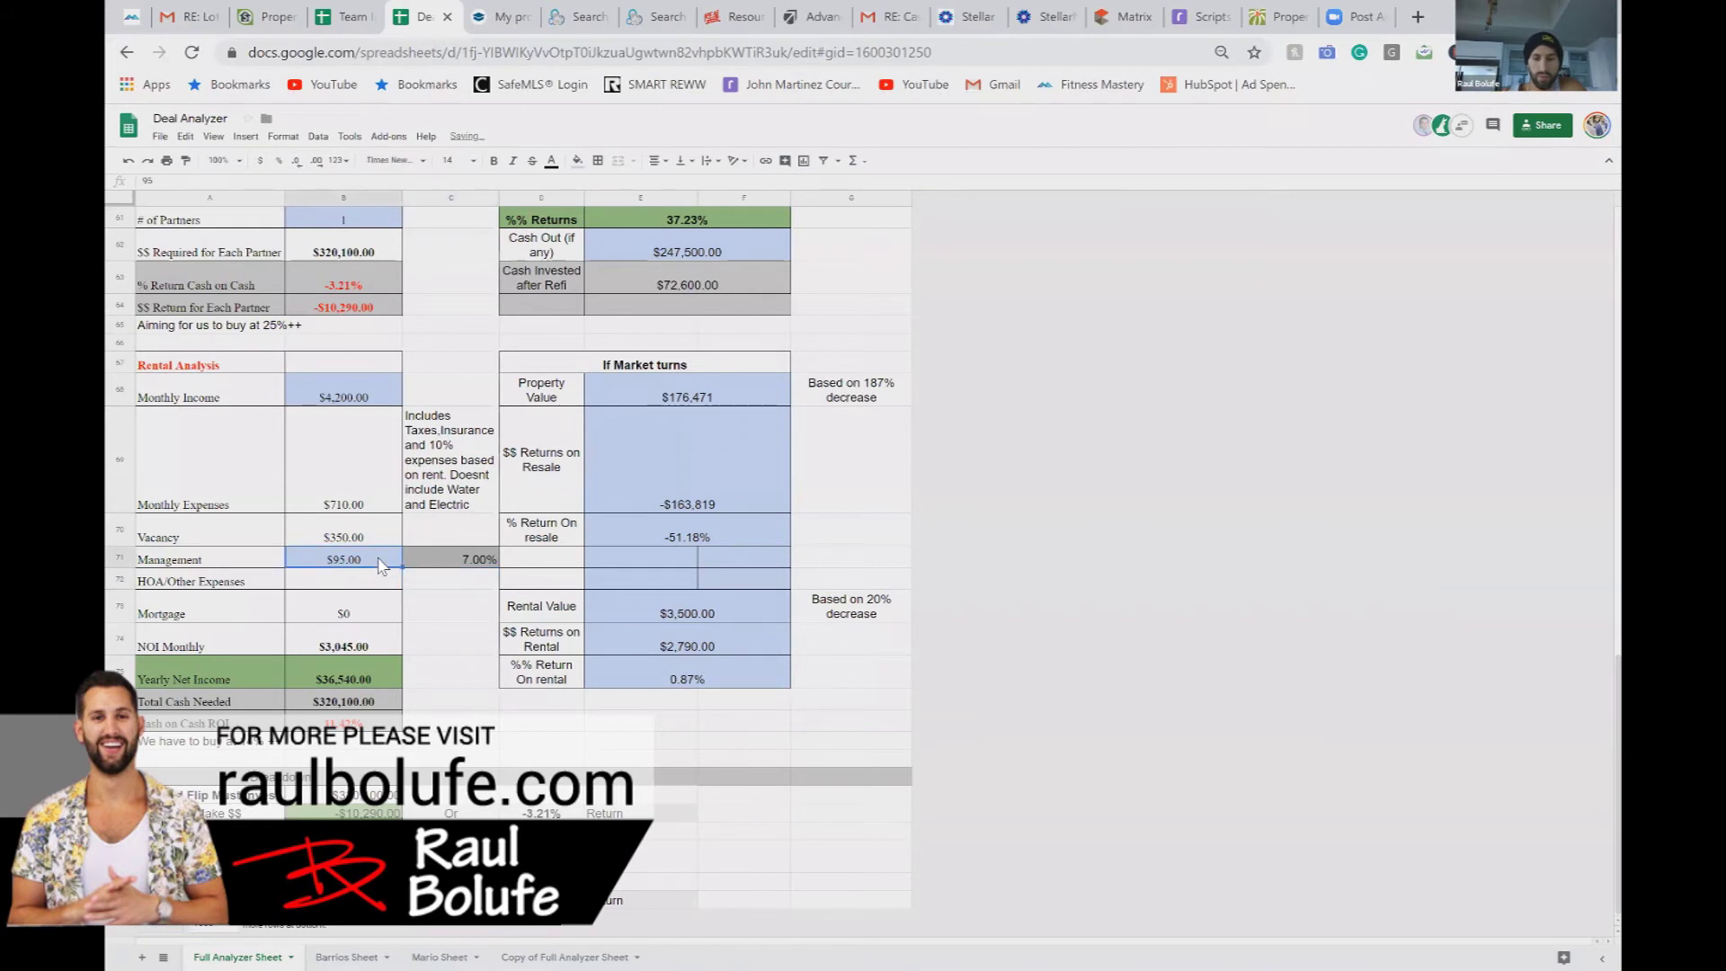
pyautogui.write('=')
pyautogui.click(440, 564)
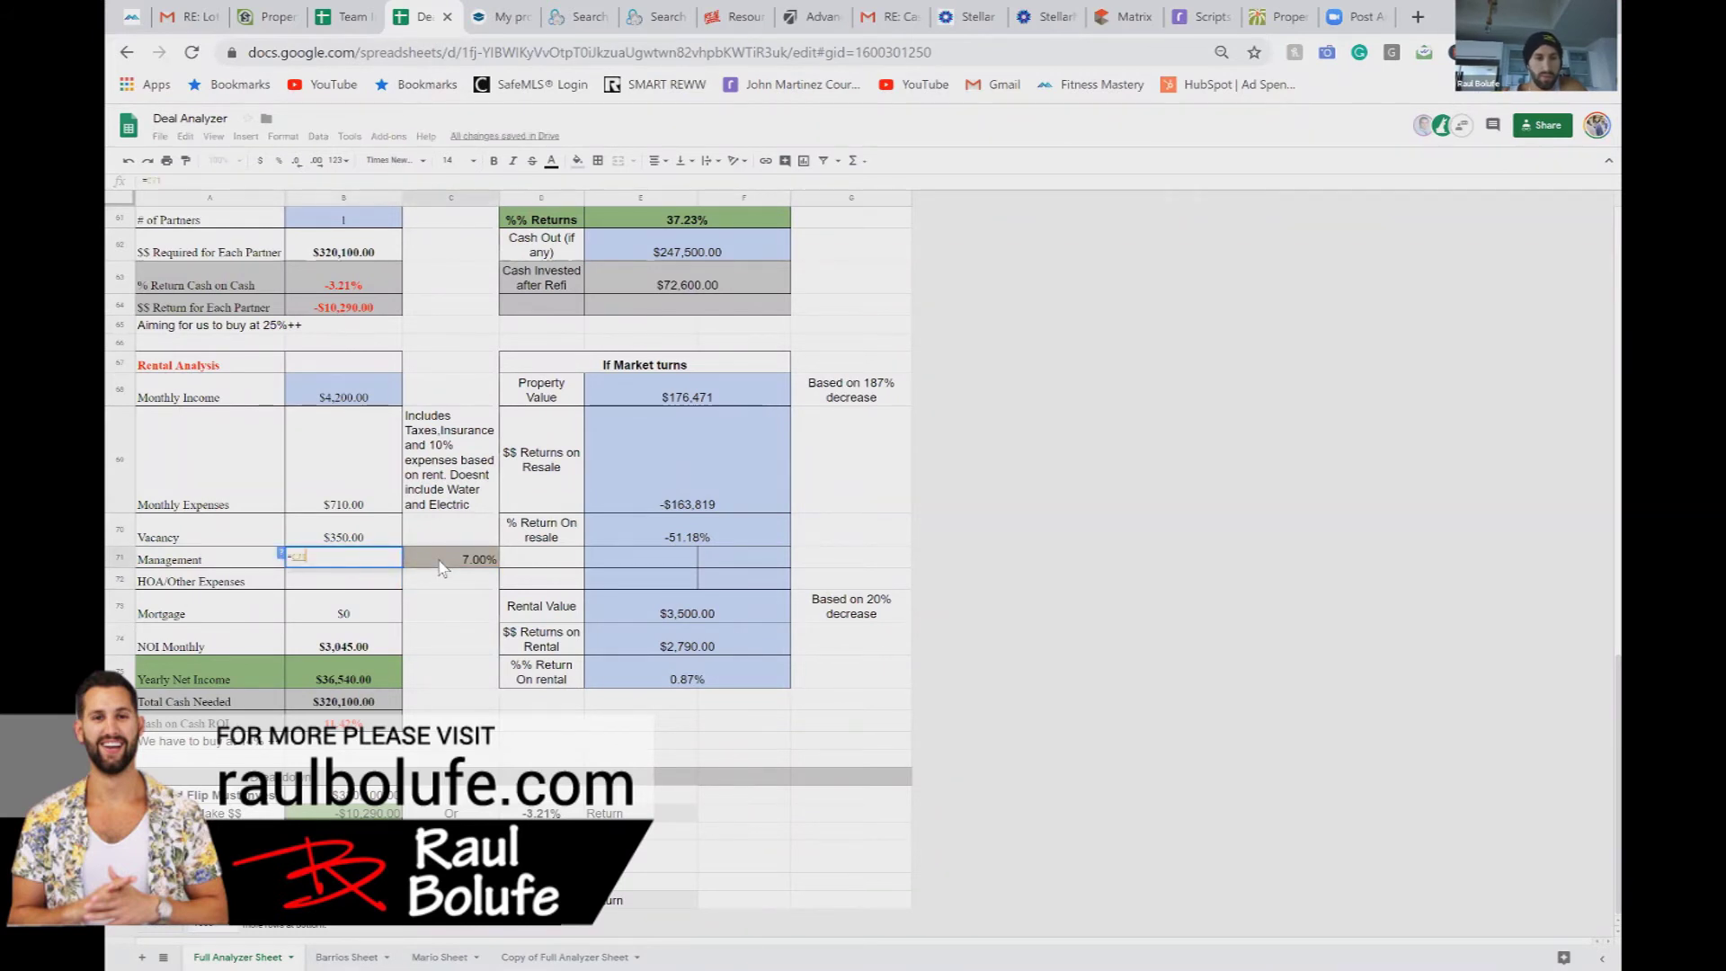
pyautogui.write('*')
pyautogui.click(340, 393)
pyautogui.press('Return')
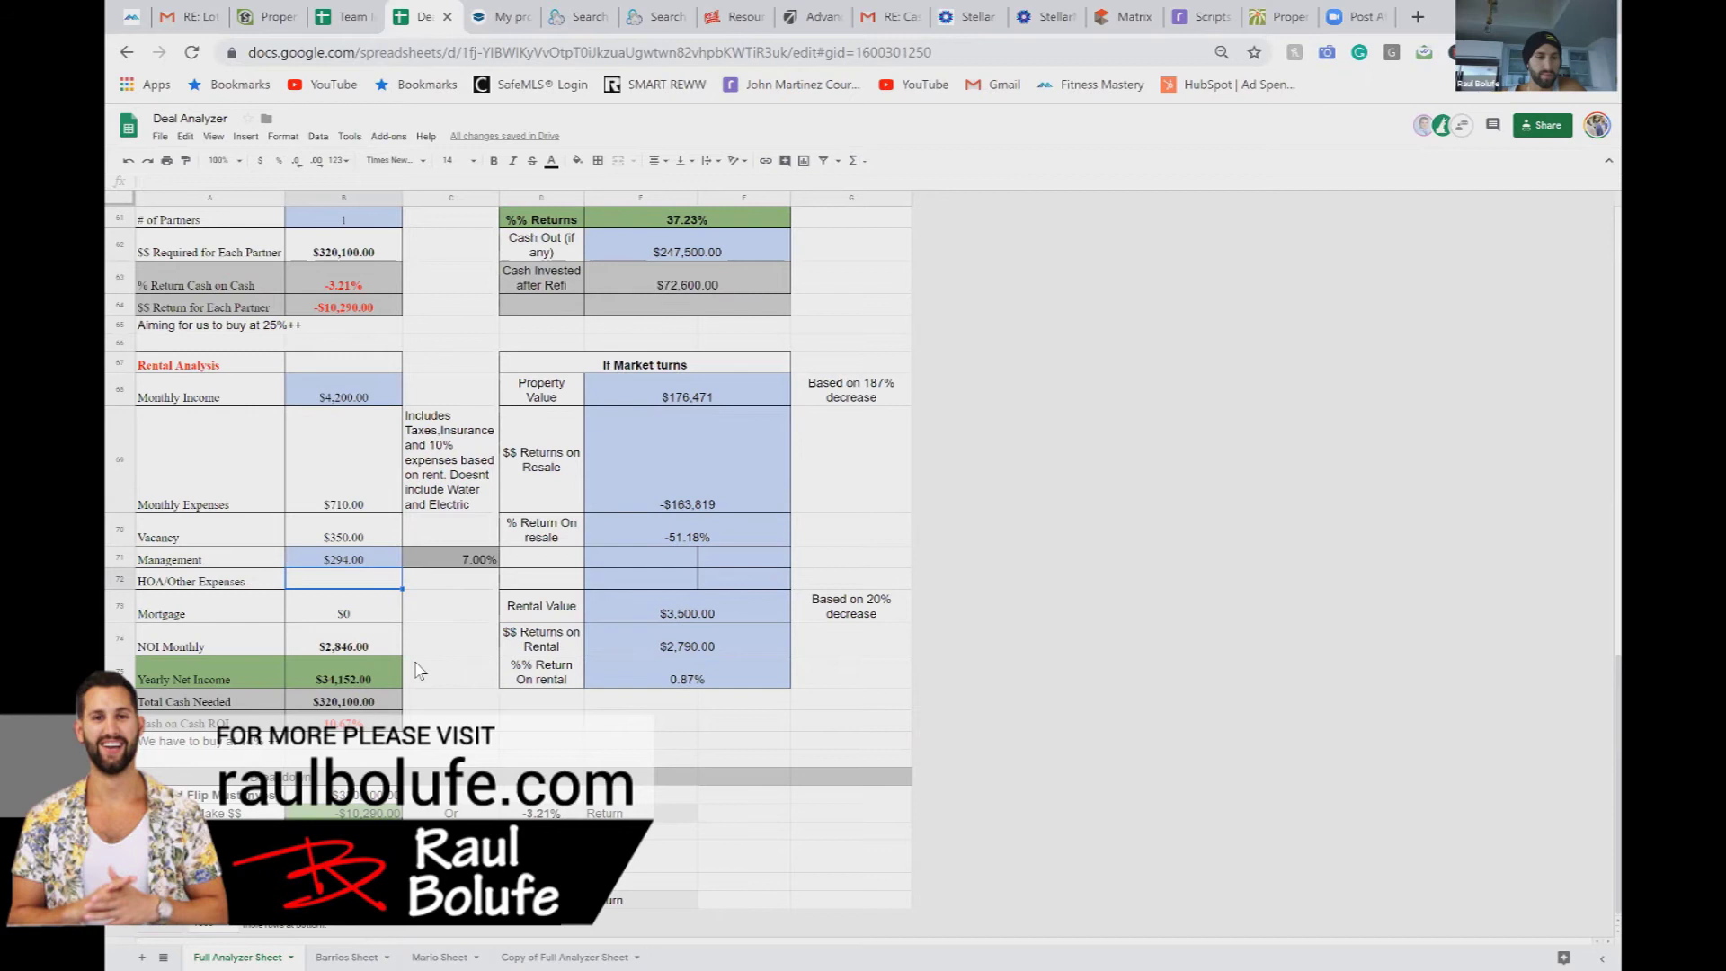
pyautogui.scroll(5, 388, 662)
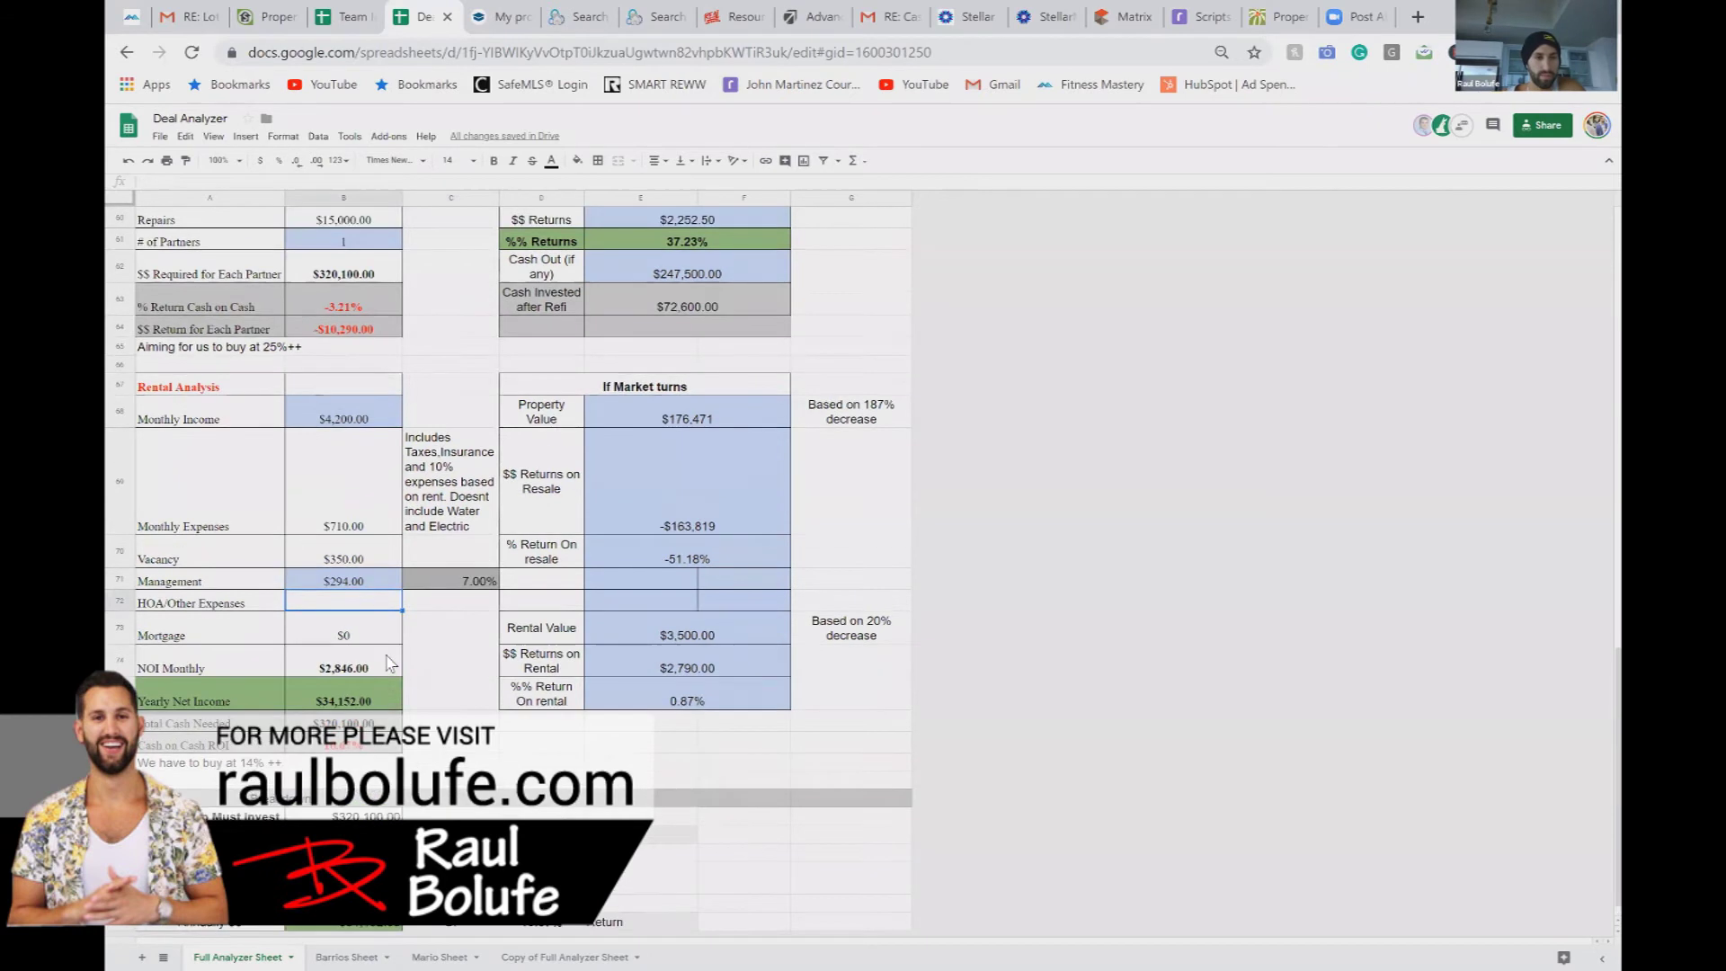
pyautogui.scroll(13, 388, 662)
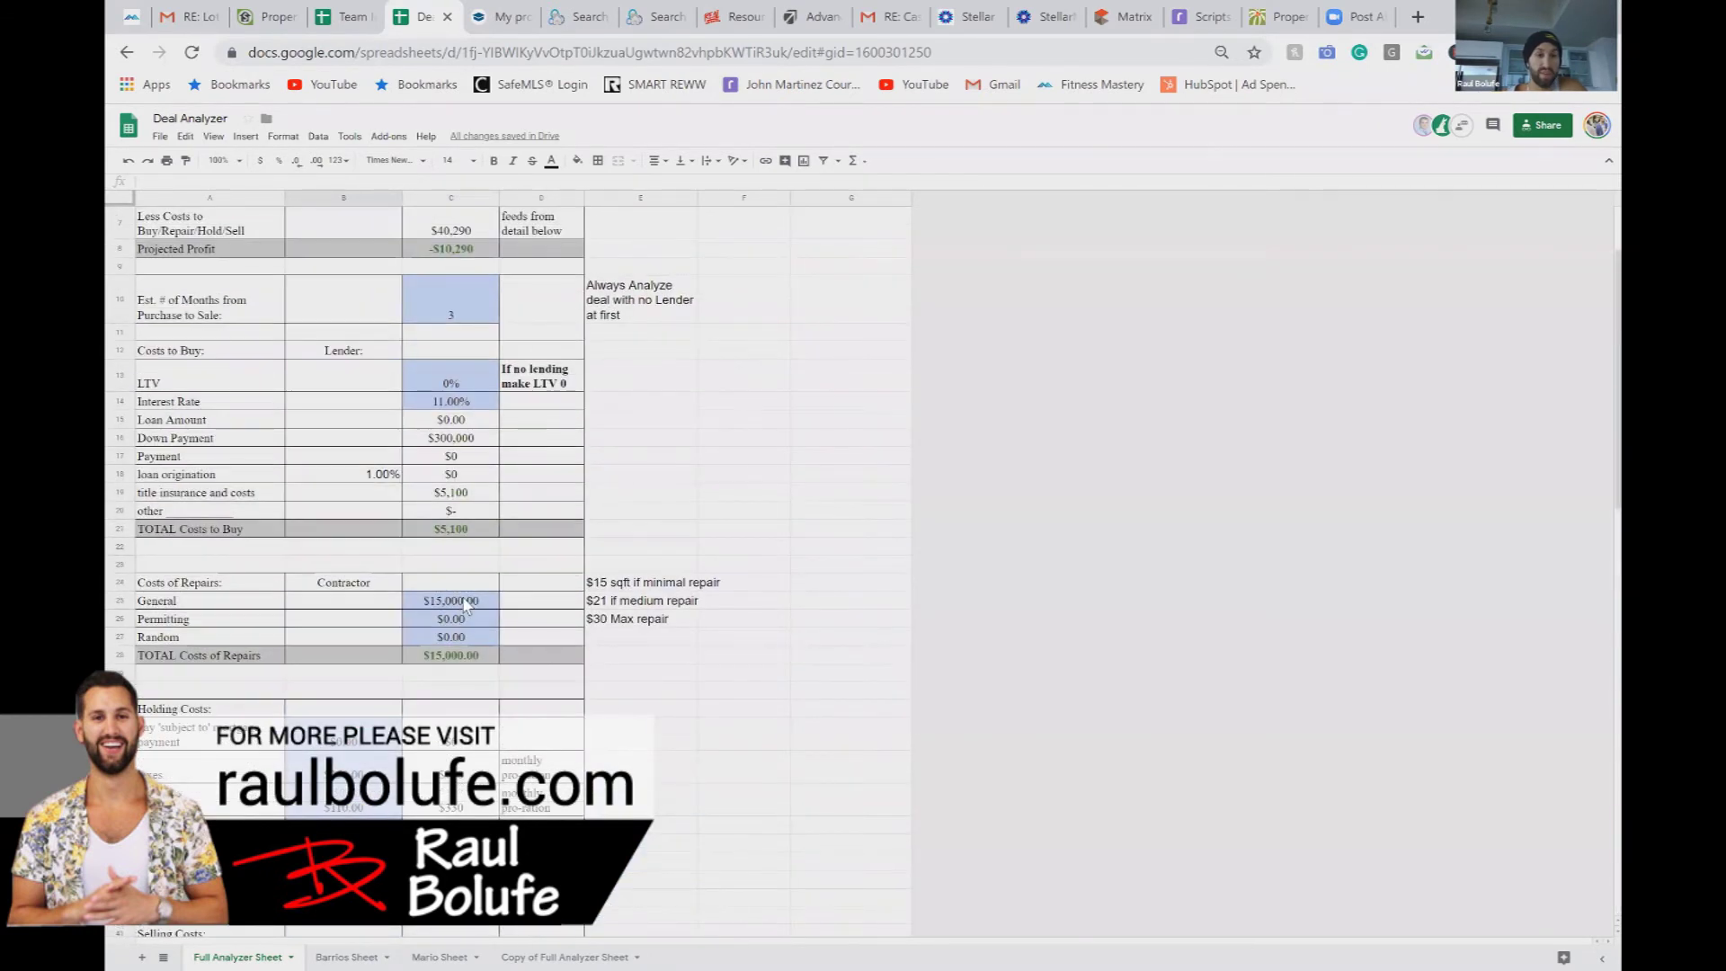
pyautogui.scroll(3, 466, 604)
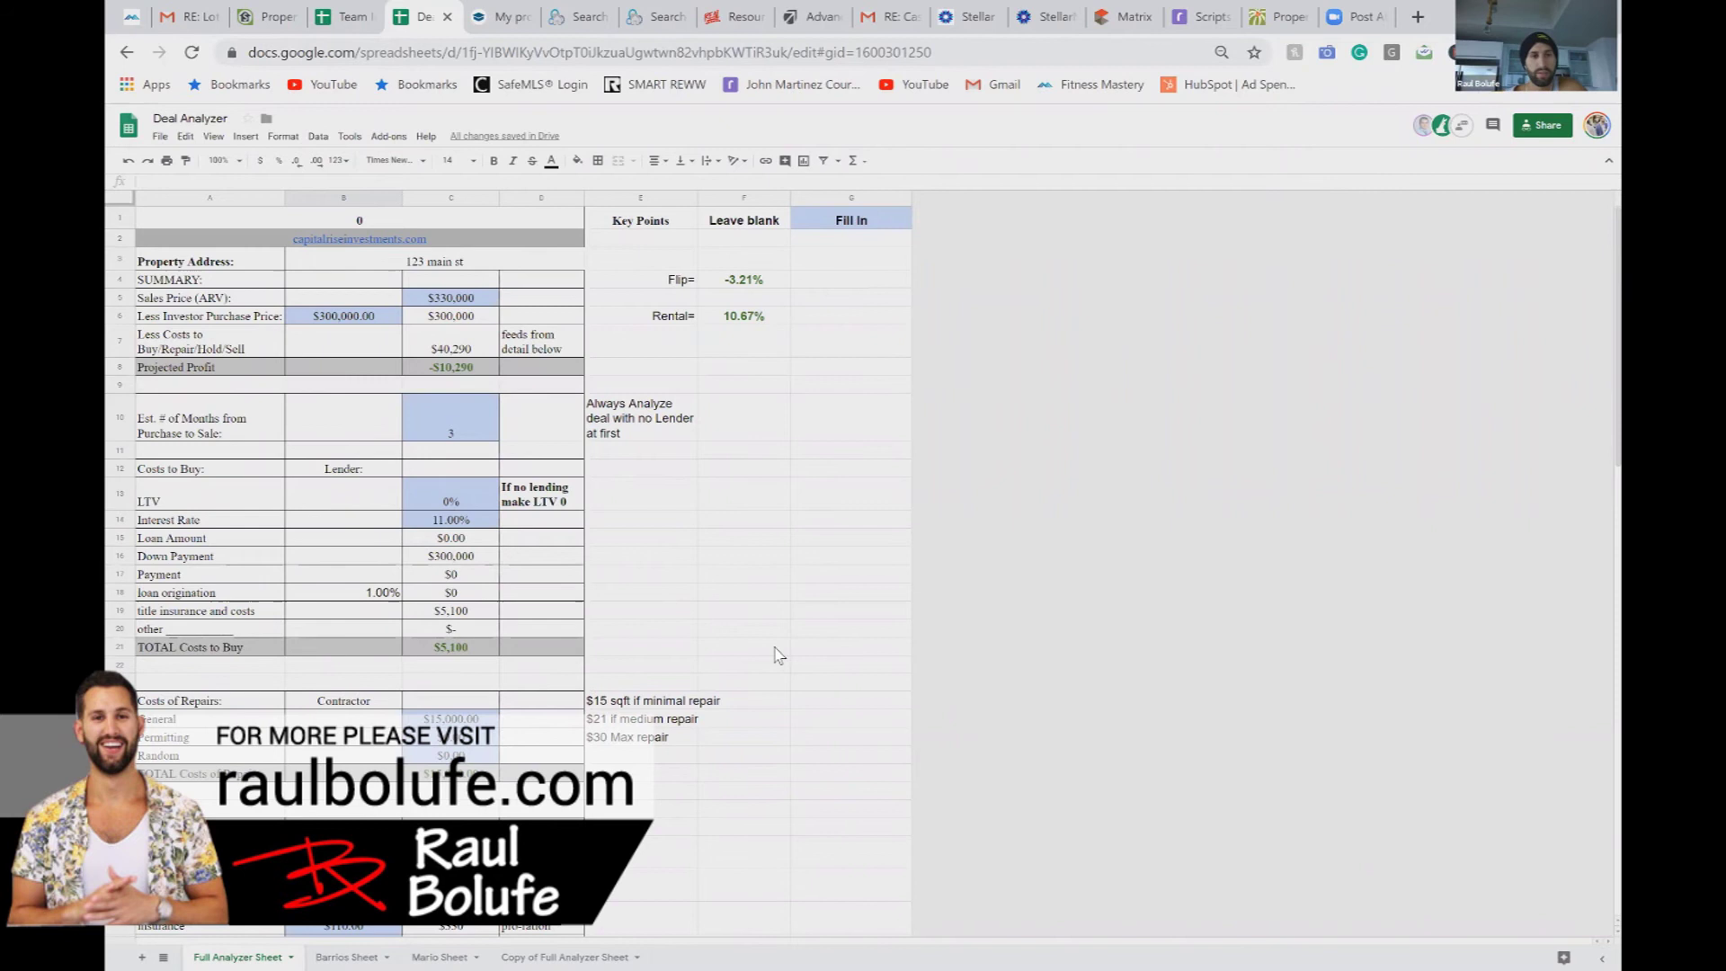
pyautogui.click(353, 17)
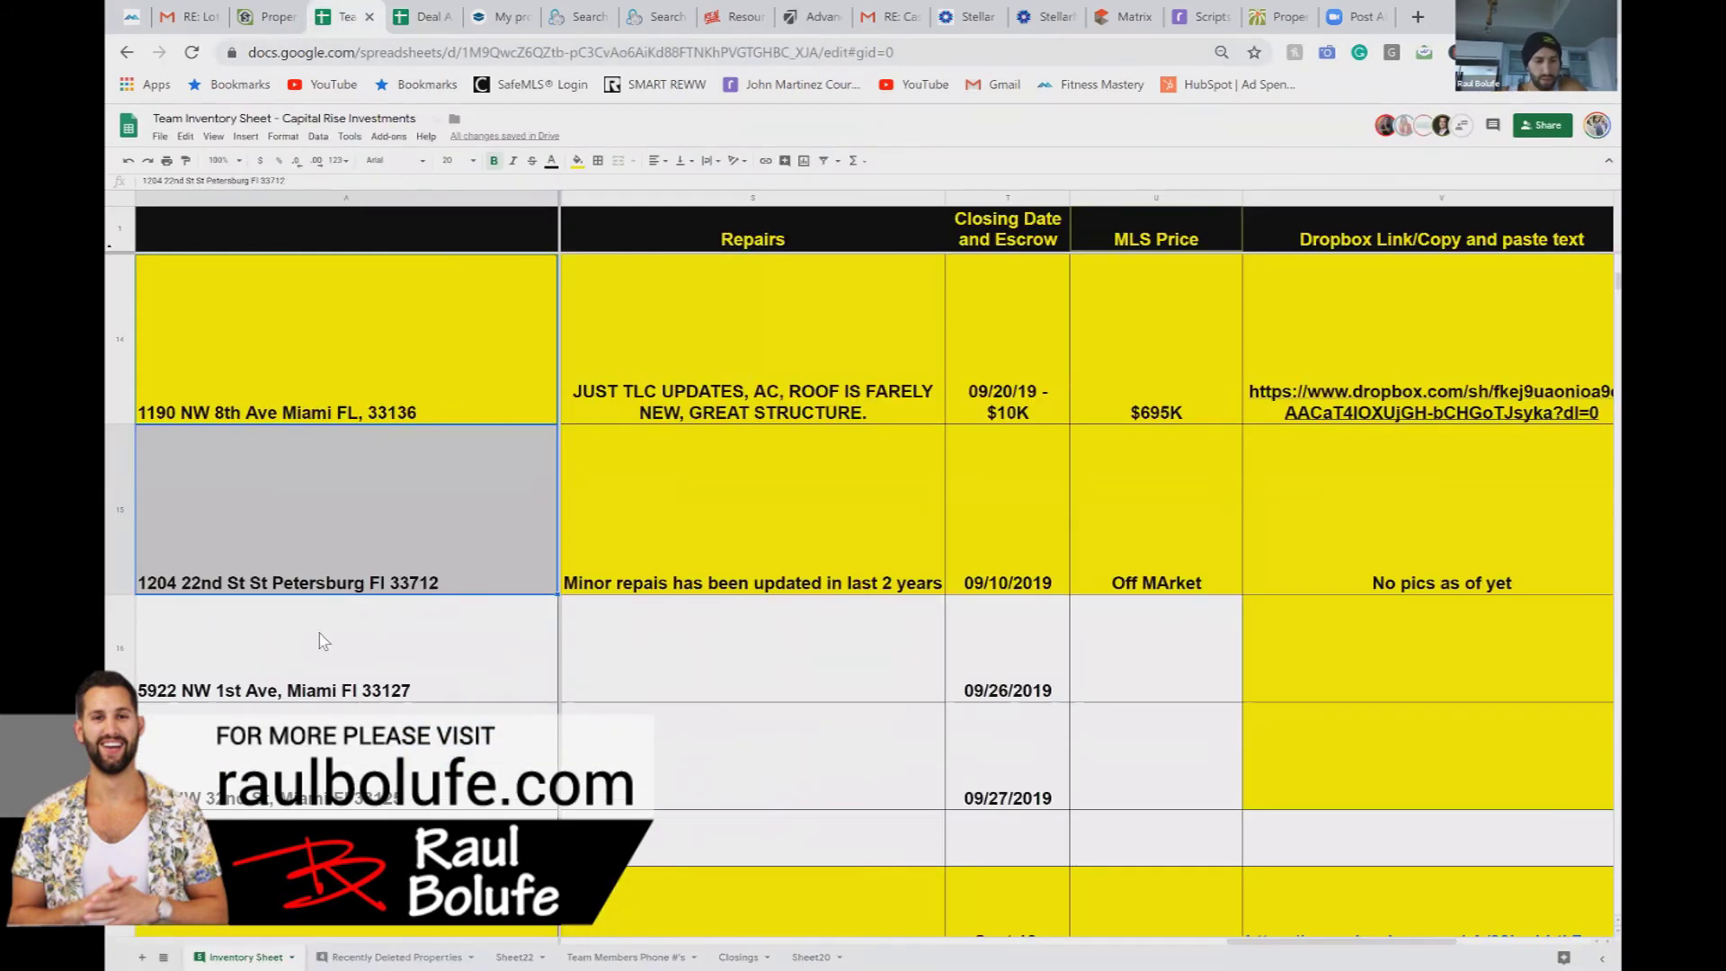
pyautogui.hotkey('ctrl', '-')
pyautogui.hotkey('ctrl', '-')
pyautogui.hotkey('ctrl', '-')
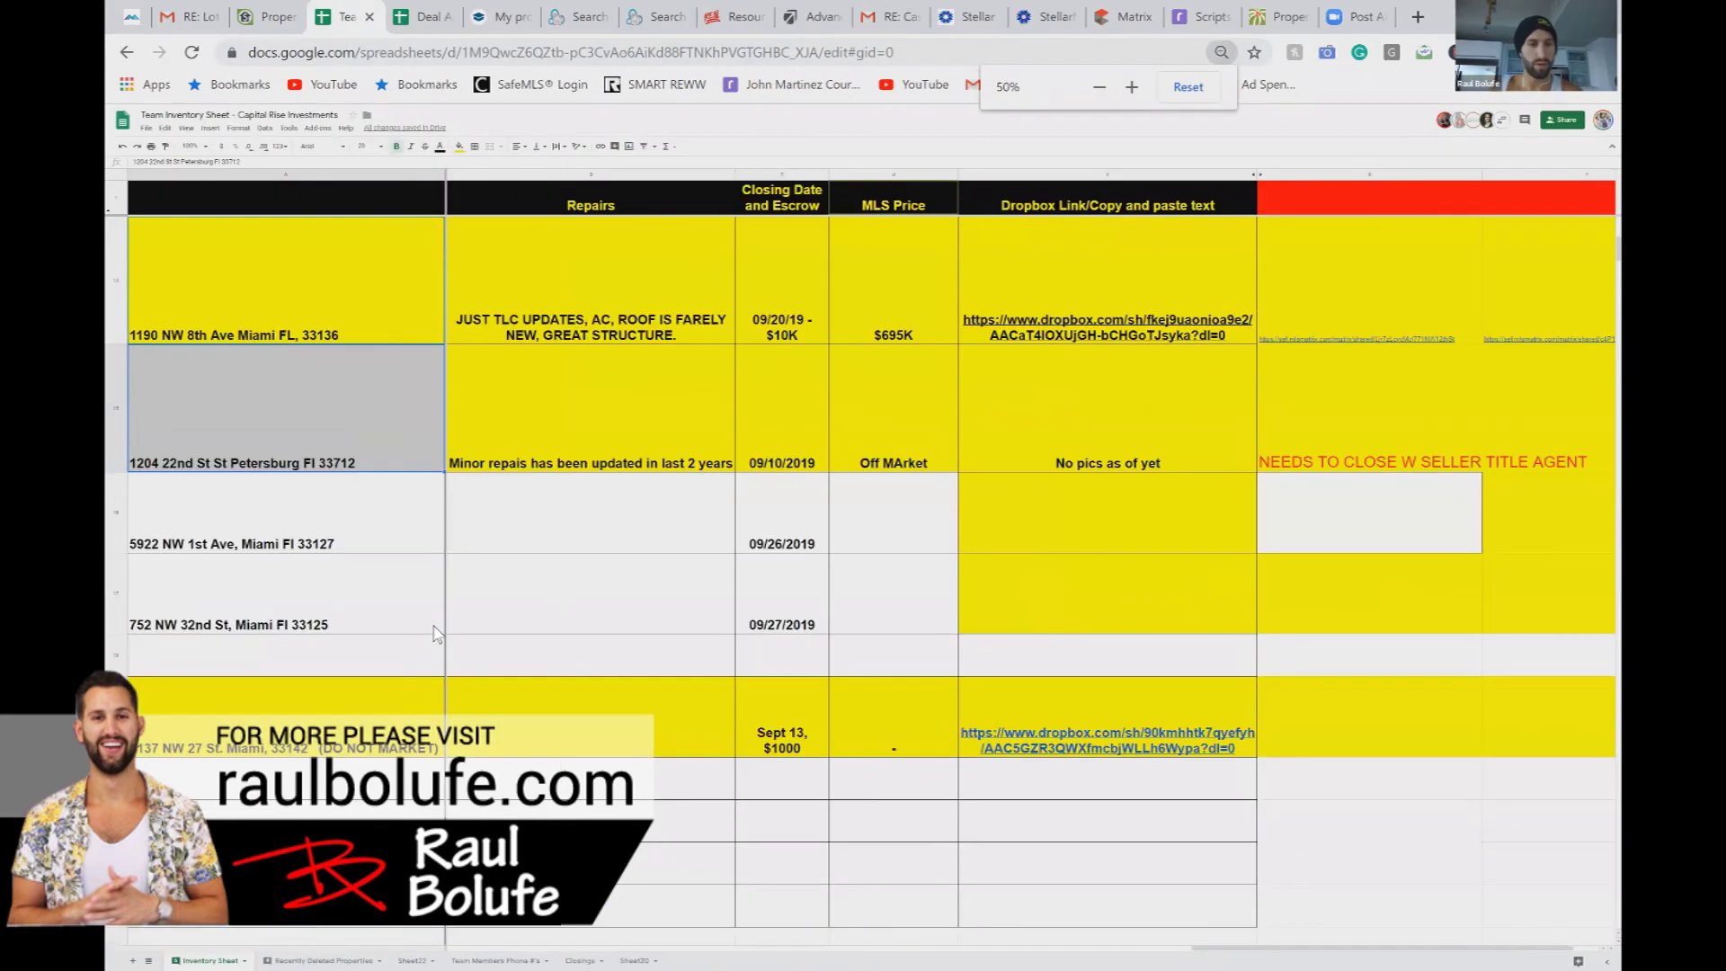
pyautogui.click(324, 620)
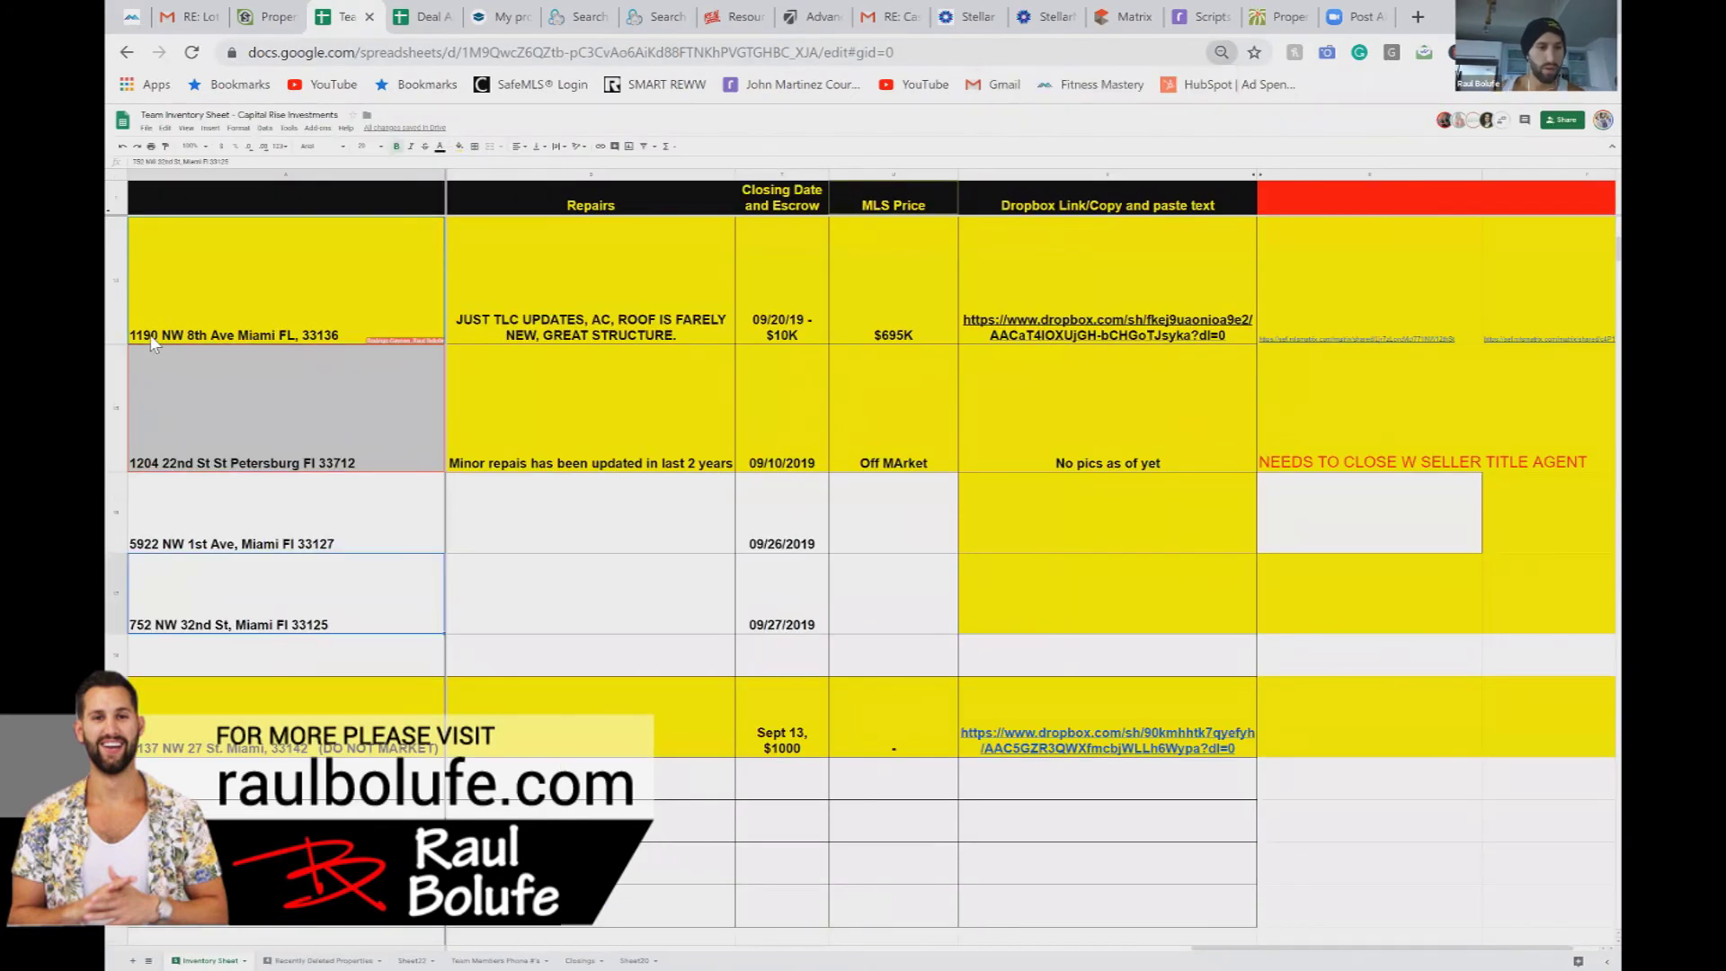
pyautogui.click(115, 408)
pyautogui.hscroll(-10, 629, 461)
pyautogui.hscroll(2, 663, 463)
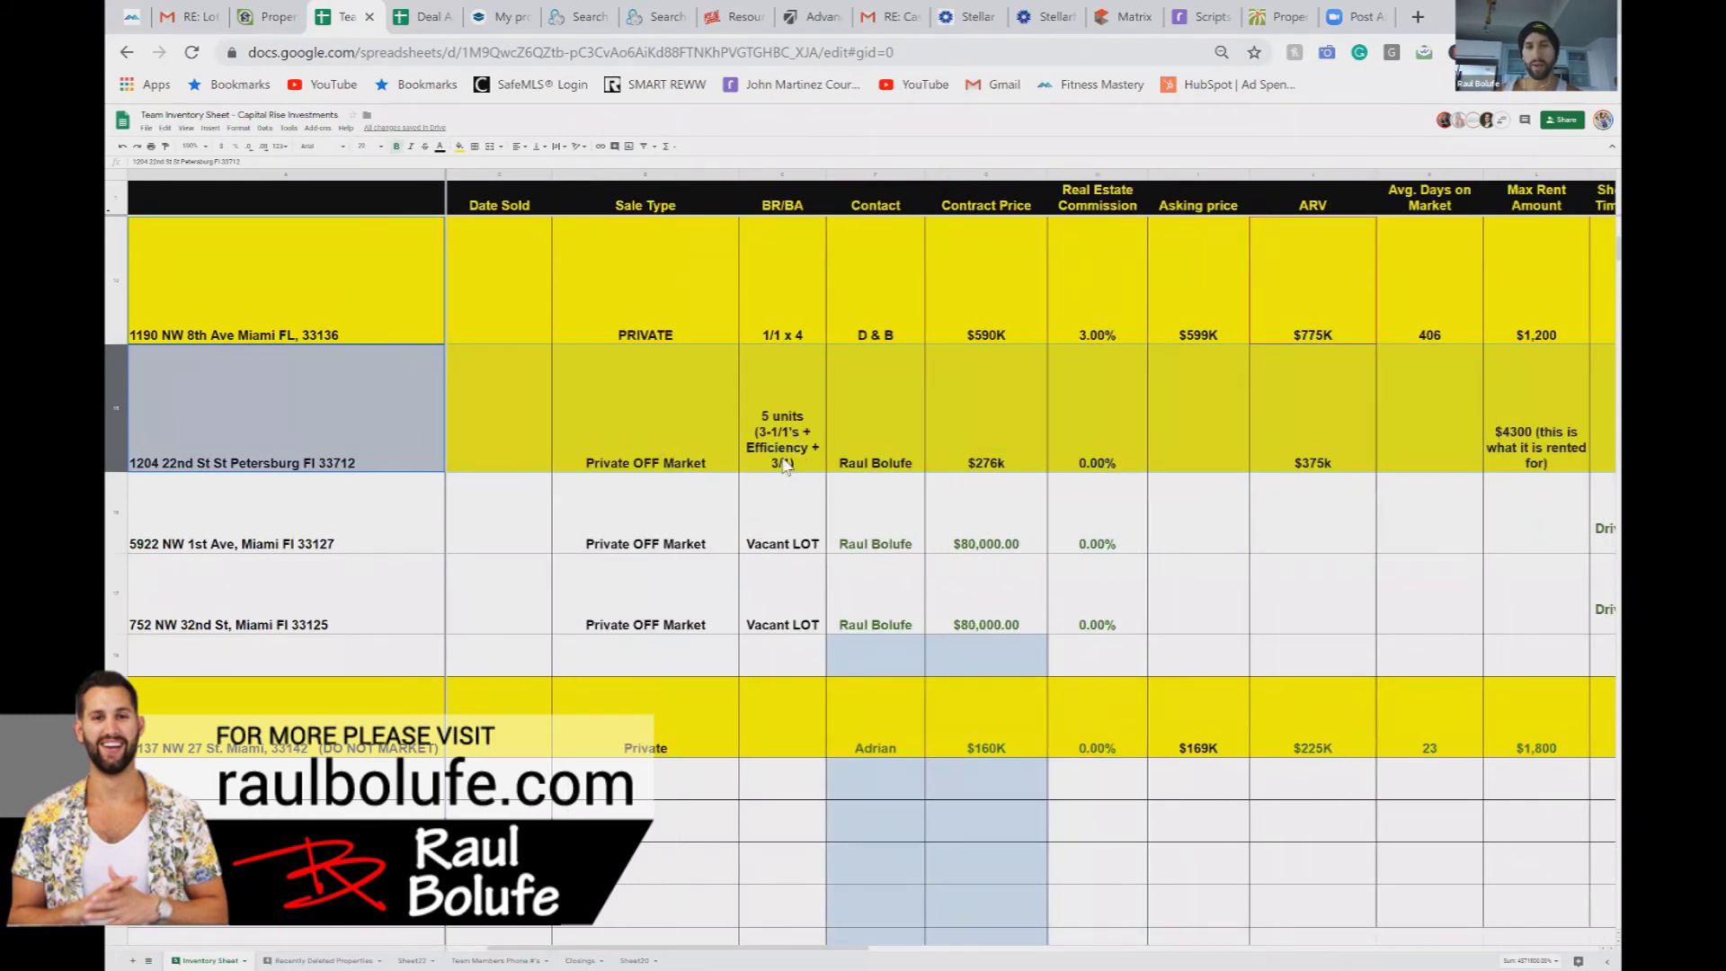
pyautogui.hscroll(10, 792, 477)
pyautogui.hscroll(-5, 782, 449)
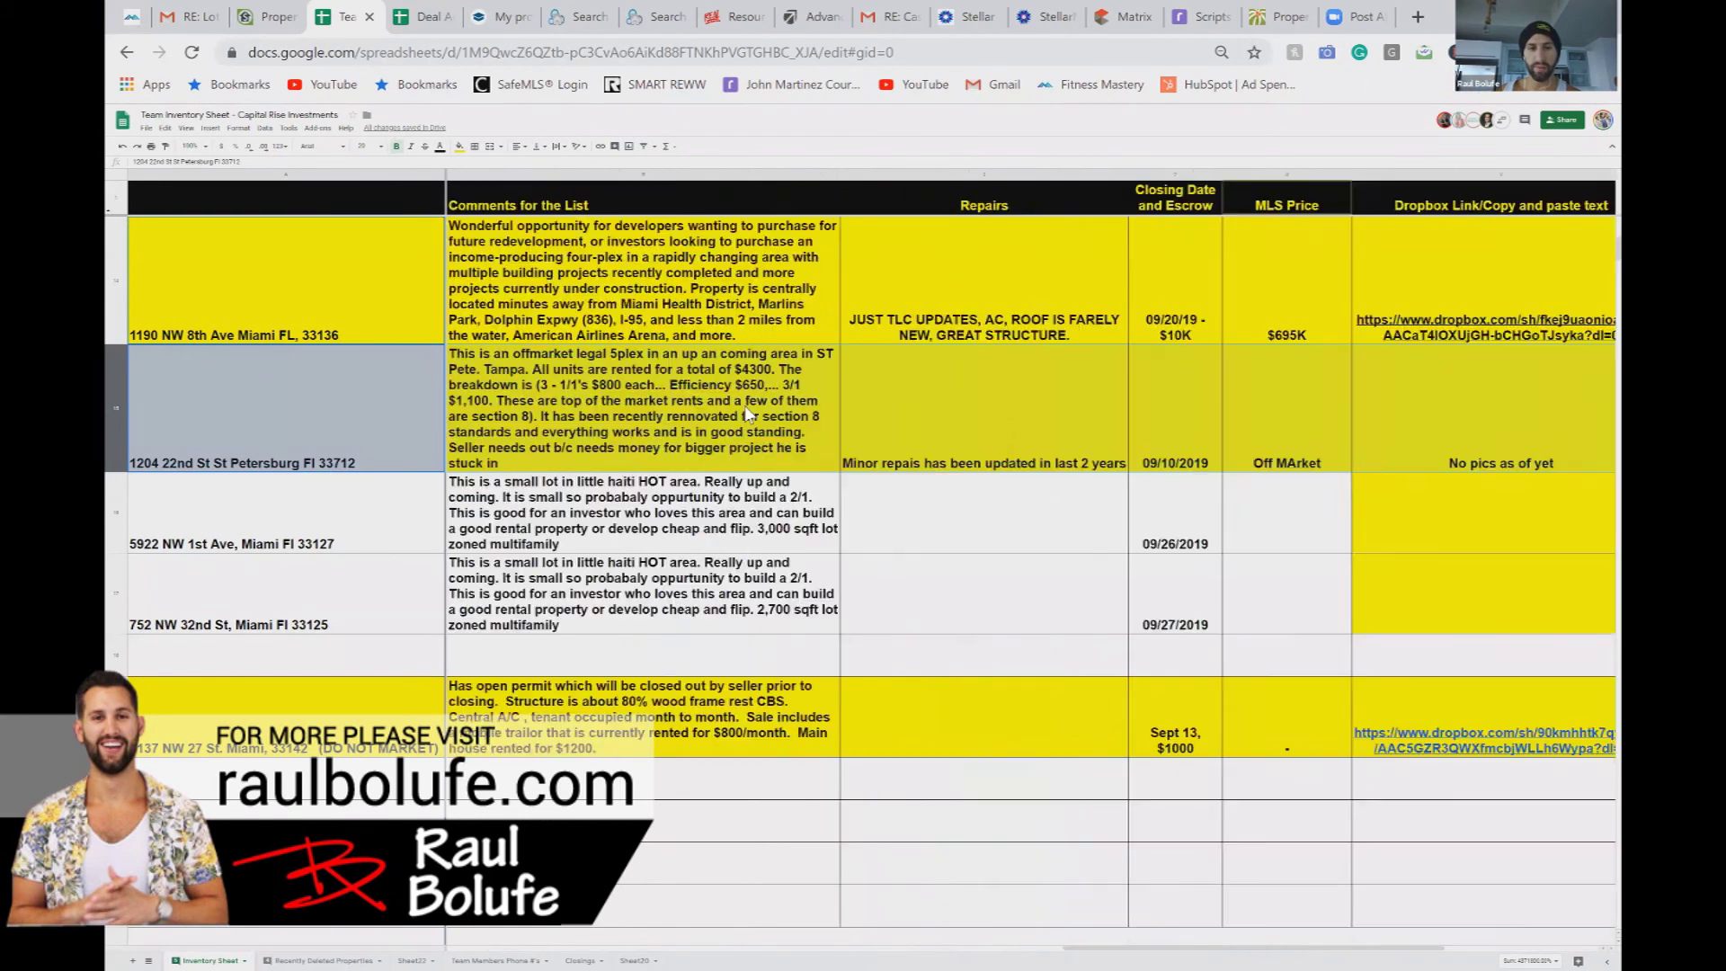